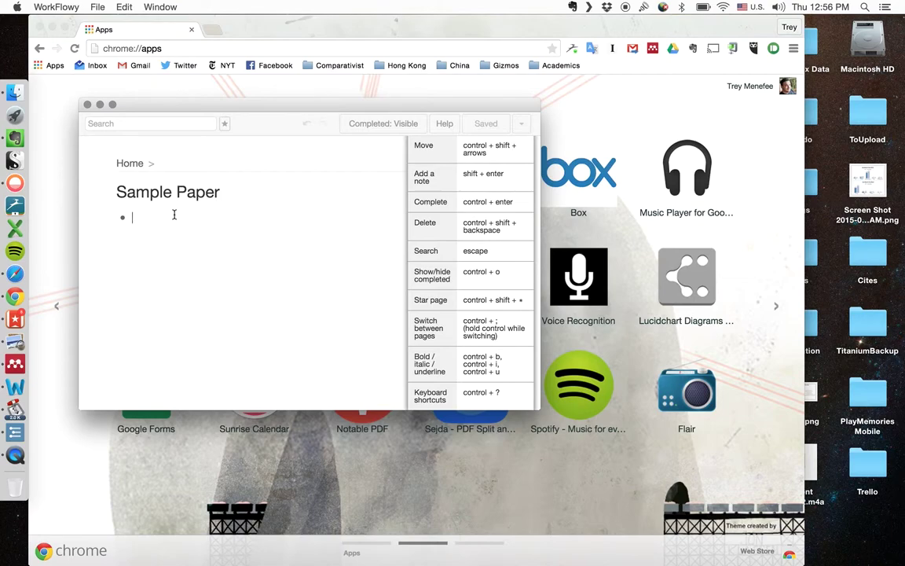
Type 'Land Prices' as the first bullet of the Sample Paper page.
{"action": "type", "text": "Land Prices"}
Nest a 'Market' bullet under Land Prices and 'Distorted' under Market.
{"action": "key", "text": "Return"}
{"action": "type", "text": "Mai"}
{"action": "key", "text": "BackSpace"}
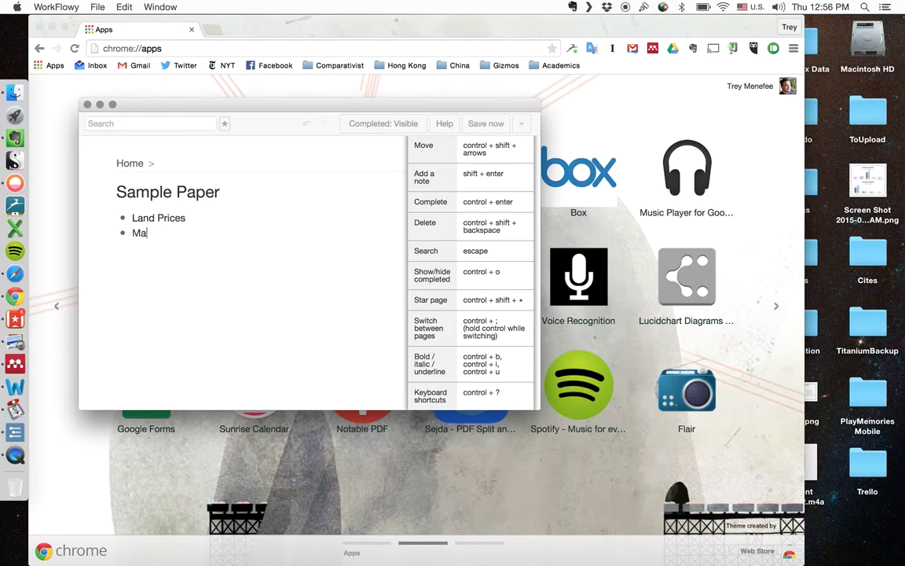
{"action": "type", "text": "rk"}
{"action": "key", "text": "BackSpace"}
{"action": "key", "text": "BackSpace"}
{"action": "key", "text": "BackSpace"}
{"action": "key", "text": "BackSpace"}
{"action": "key", "text": "Tab"}
{"action": "type", "text": "MArket"}
{"action": "key", "text": "Return"}
{"action": "key", "text": "Tab"}
{"action": "type", "text": "Dist"}
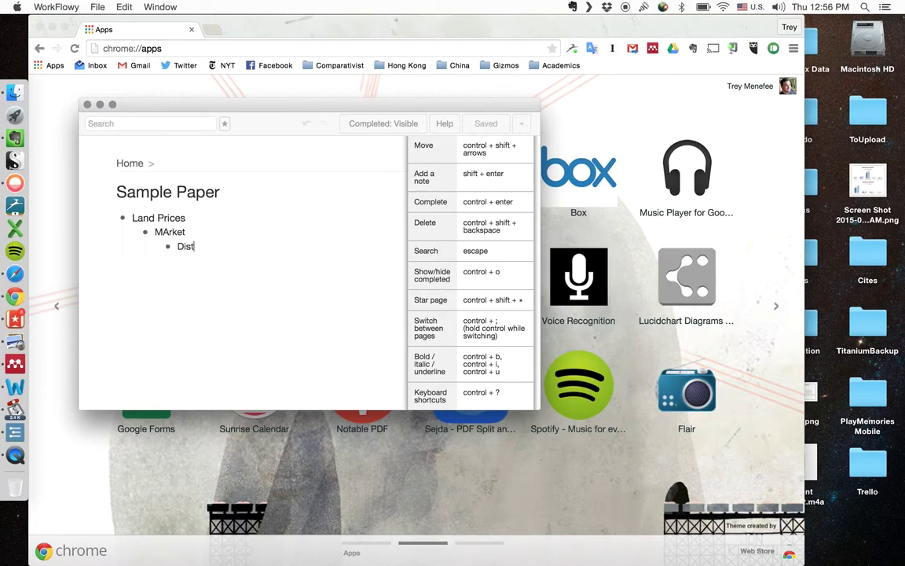
{"action": "type", "text": "orted"}
Correct the typo 'MArket' to 'Market'.
{"action": "left_click", "coordinate": [168, 232]}
{"action": "key", "text": "BackSpace"}
{"action": "type", "text": "a"}
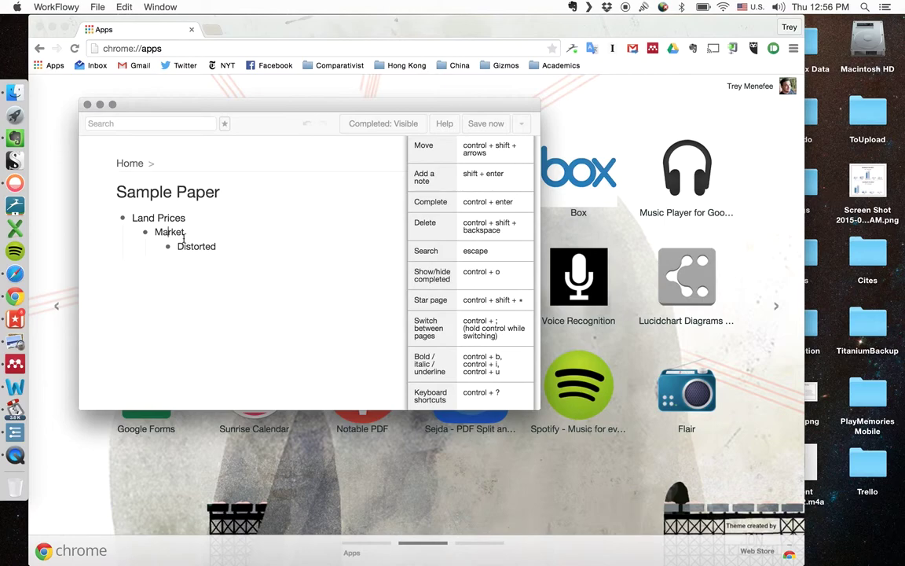
Under Distorted, list 'developers control too much', 'there many empty units' and 'Public housing'.
{"action": "left_click", "coordinate": [230, 250]}
{"action": "key", "text": "Return"}
{"action": "key", "text": "Tab"}
{"action": "type", "text": "developers control too much"}
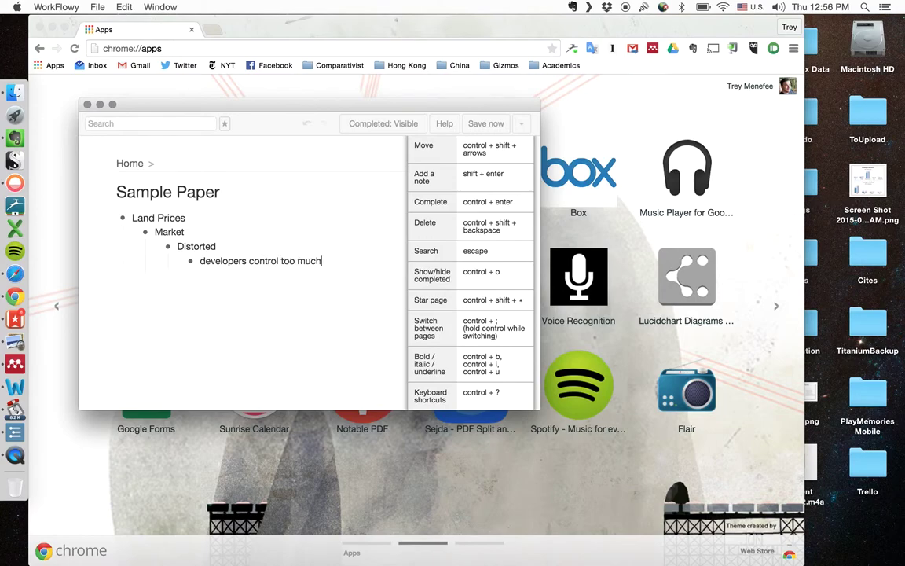
{"action": "key", "text": "Return"}
{"action": "type", "text": "there many empty "}
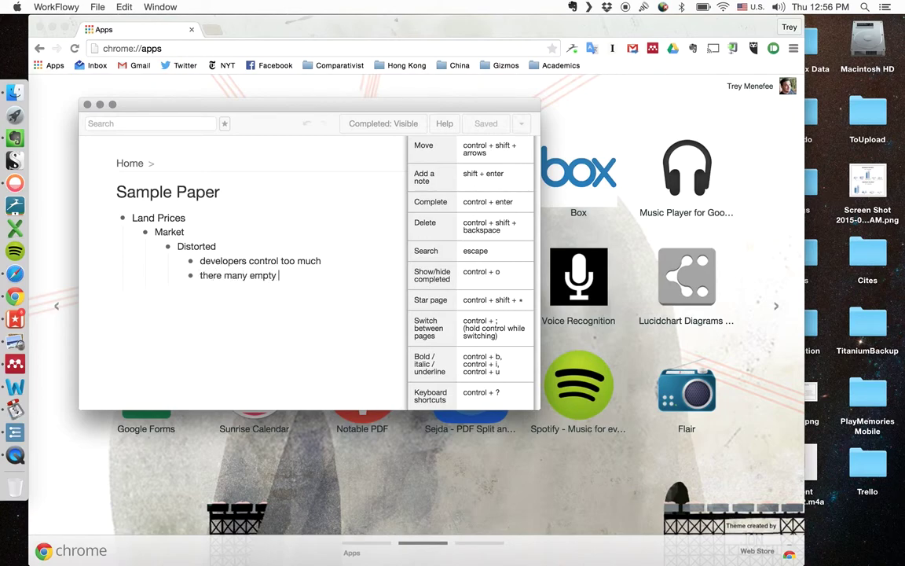
{"action": "type", "text": "units"}
{"action": "key", "text": "Return"}
{"action": "type", "text": "Public housing"}
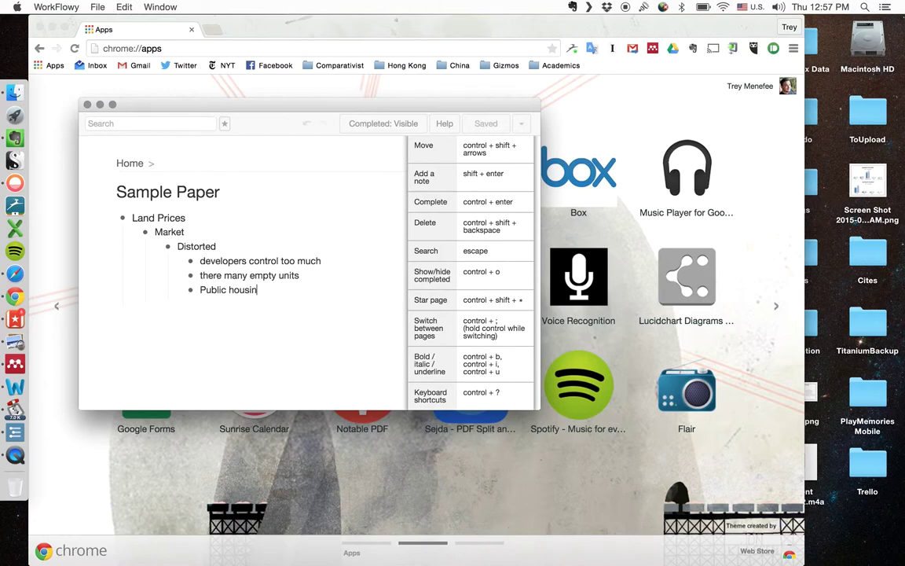
{"action": "key", "text": "BackSpace"}
{"action": "left_click", "coordinate": [178, 246]}
{"action": "key", "text": "Return"}
Add 'amongst the highest in the world' as the first point under Market.
{"action": "type", "text": "amongst"}
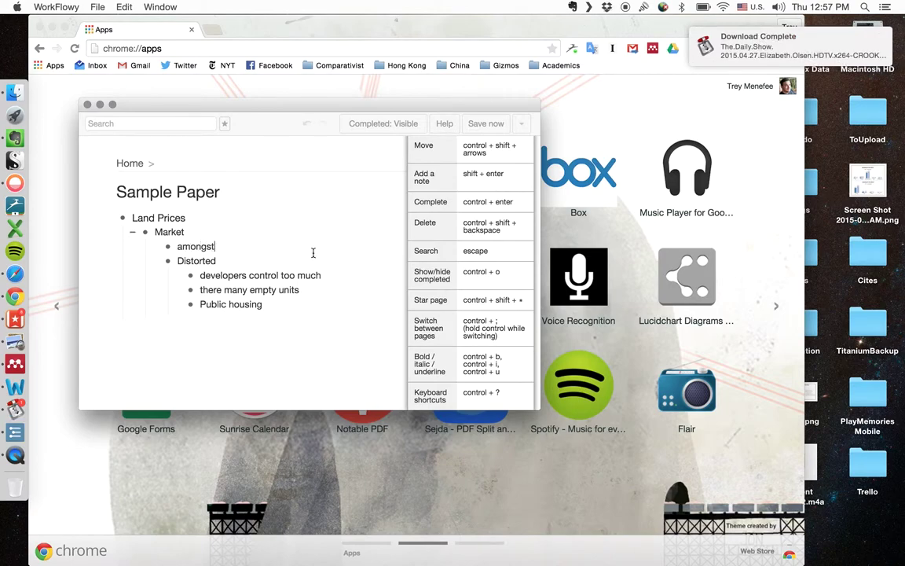
{"action": "type", "text": " the highes"}
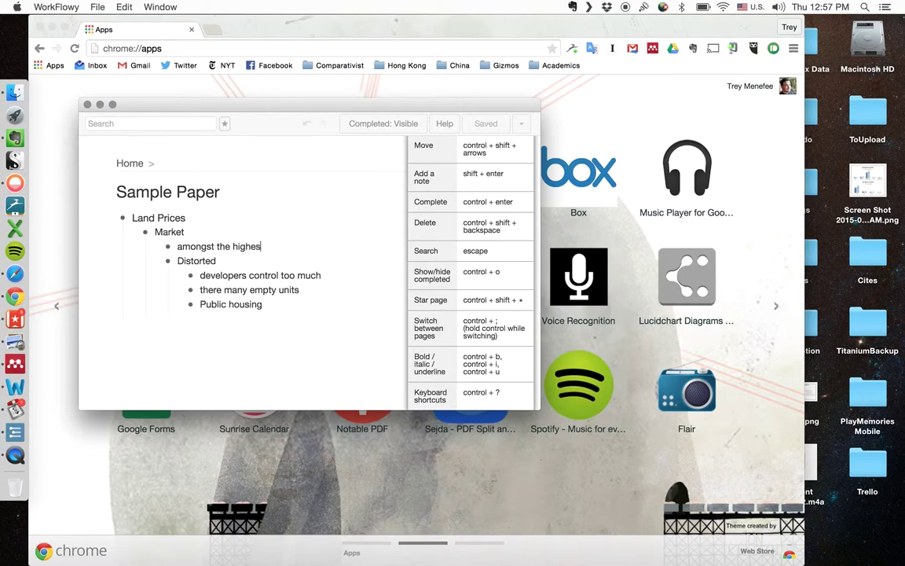
{"action": "type", "text": "t in the world"}
{"action": "key", "text": "Return"}
{"action": "key", "text": "Tab"}
Nest 'Data point 17 years of median income' and 'NYC is ~10' beneath it.
{"action": "type", "text": "Data point"}
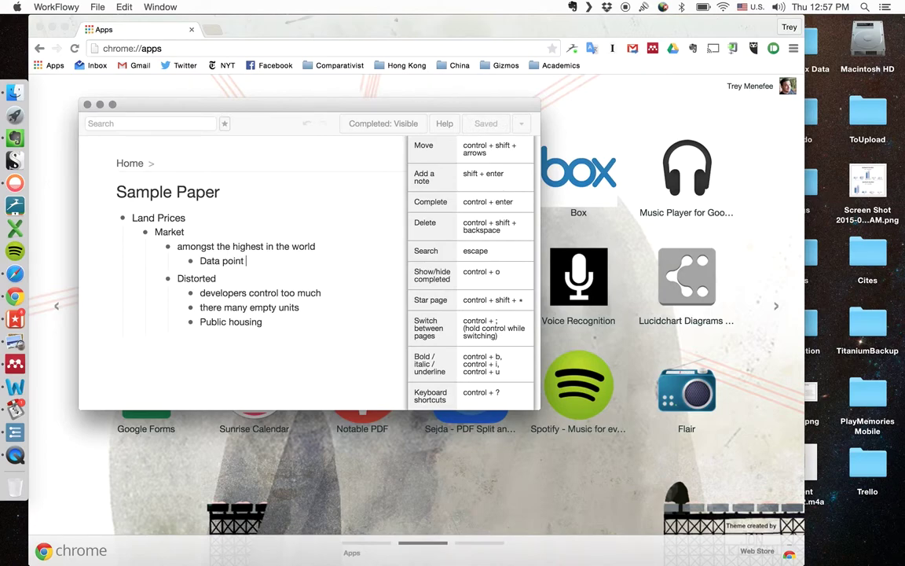
{"action": "type", "text": " 17 years of mediu"}
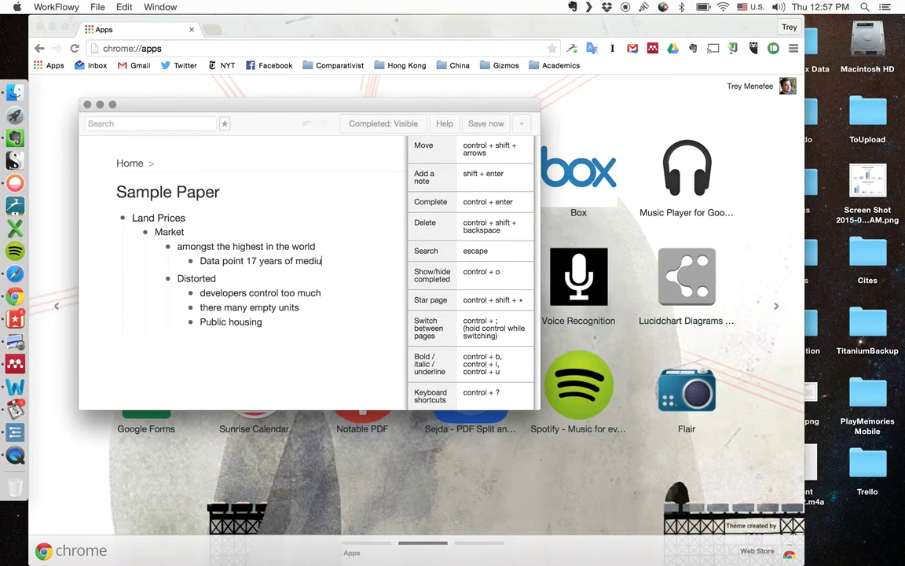
{"action": "type", "text": "m"}
{"action": "key", "text": "BackSpace"}
{"action": "key", "text": "BackSpace"}
{"action": "key", "text": "BackSpace"}
{"action": "type", "text": "an income"}
{"action": "key", "text": "Return"}
{"action": "key", "text": "Tab"}
{"action": "type", "text": "NYC"}
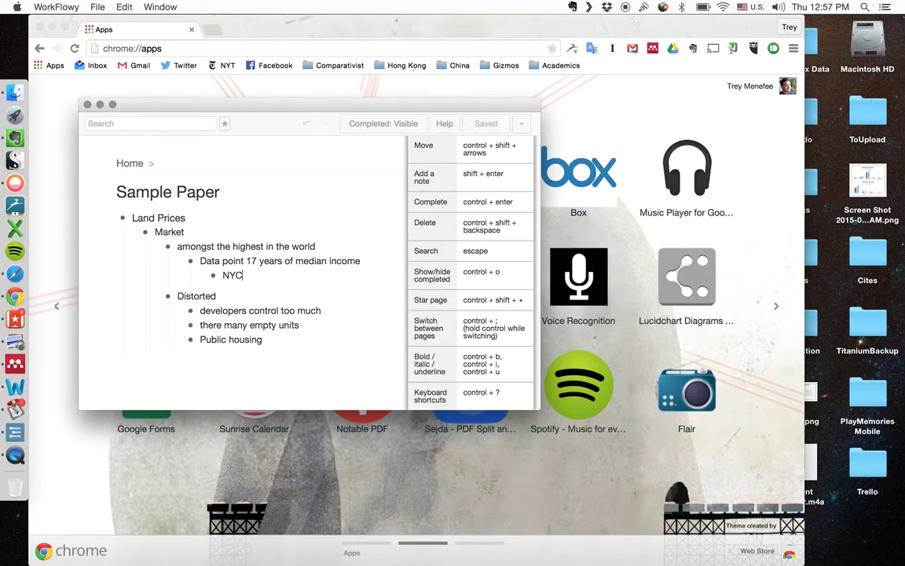
{"action": "type", "text": " is ~10"}
Insert a 'Question' bullet above Land Prices.
{"action": "left_click", "coordinate": [132, 218]}
{"action": "key", "text": "Return"}
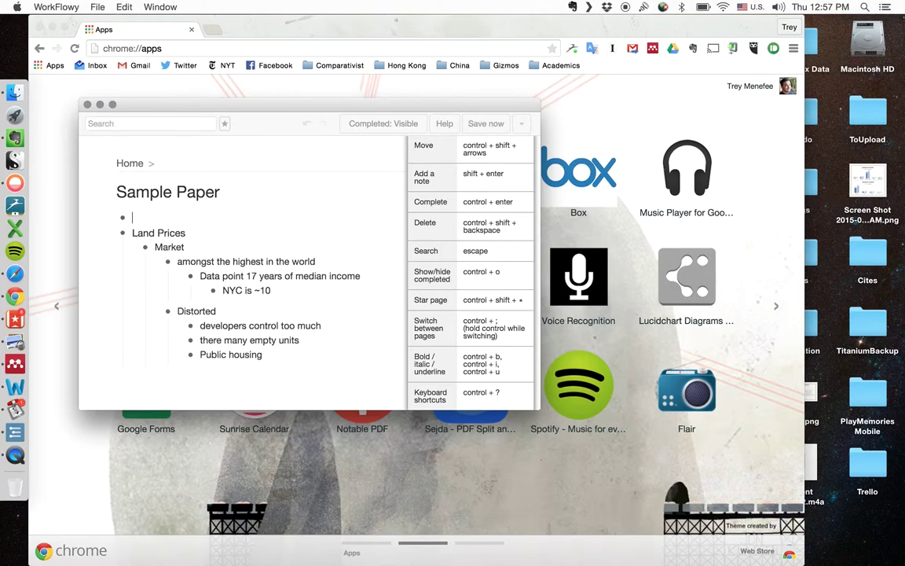
{"action": "type", "text": "Question"}
{"action": "left_click", "coordinate": [224, 48]}
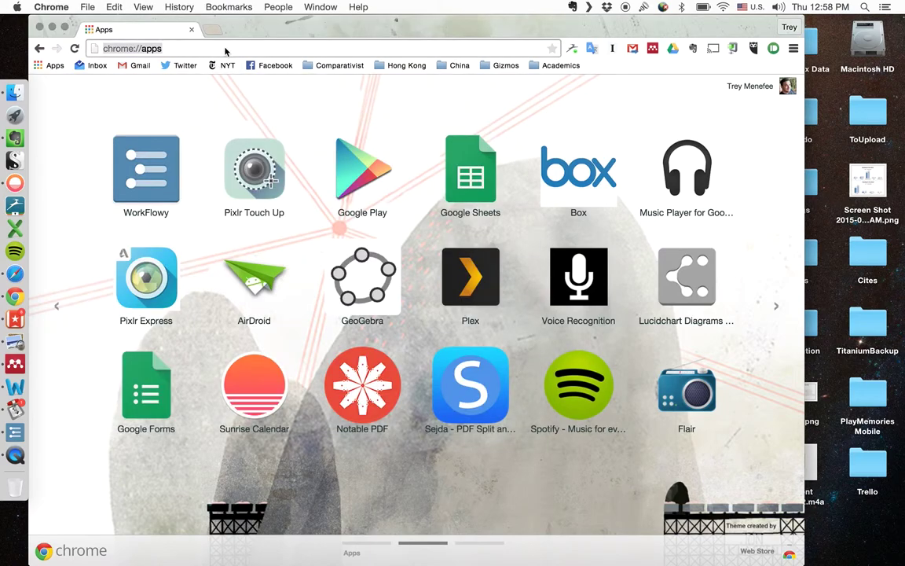
Load news.google.com and enter 'Hong Kog' in the Google News search box.
{"action": "type", "text": "news.google.com"}
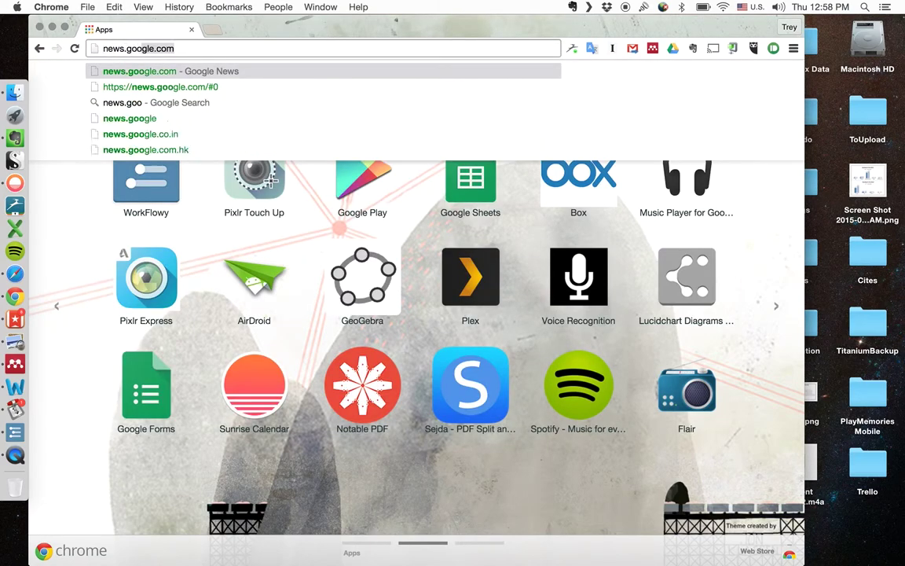
{"action": "key", "text": "Return"}
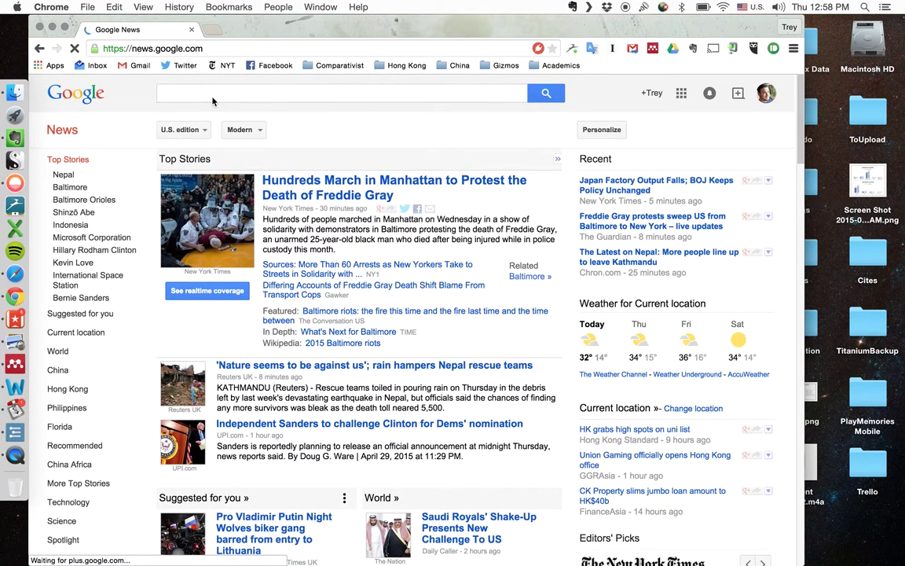
{"action": "left_click", "coordinate": [203, 91]}
{"action": "type", "text": "Hon"}
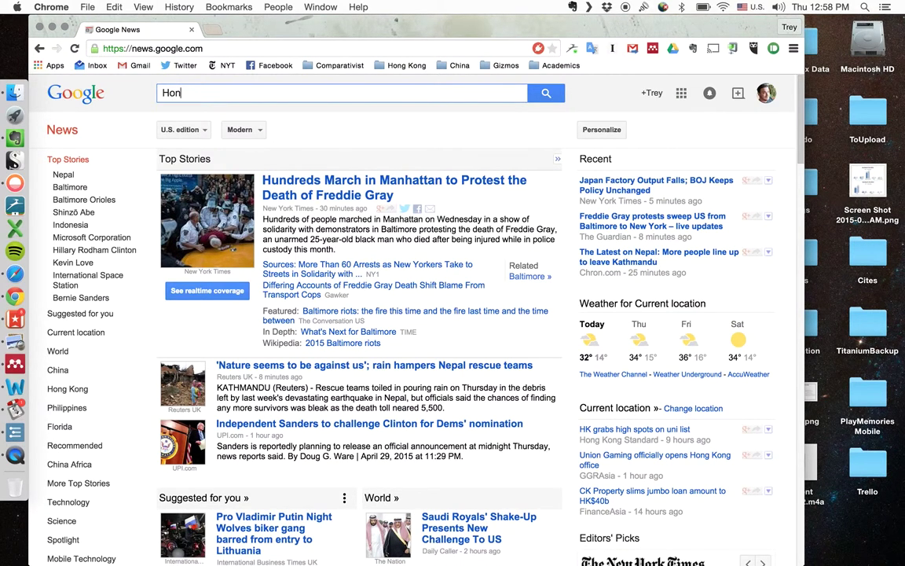
{"action": "type", "text": "g Kog"}
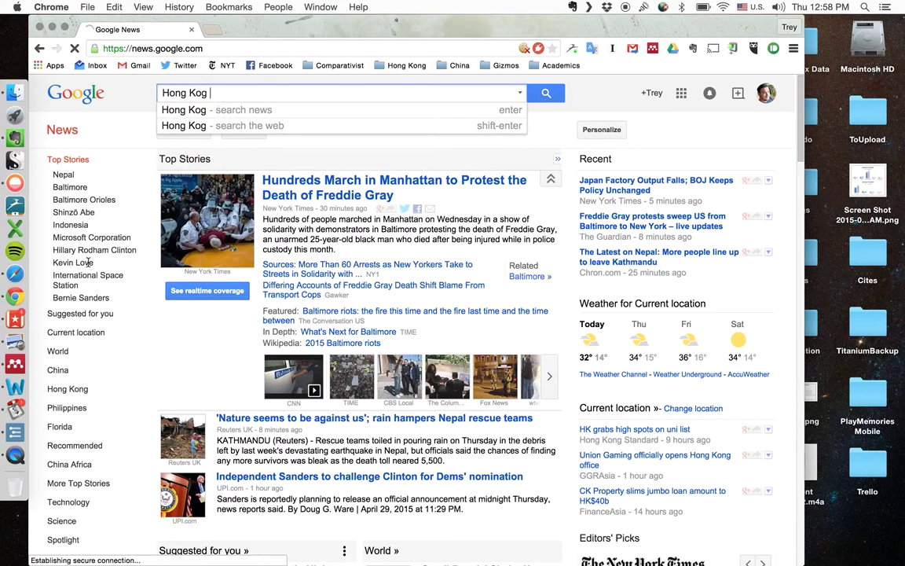
{"action": "right_click", "coordinate": [15, 343]}
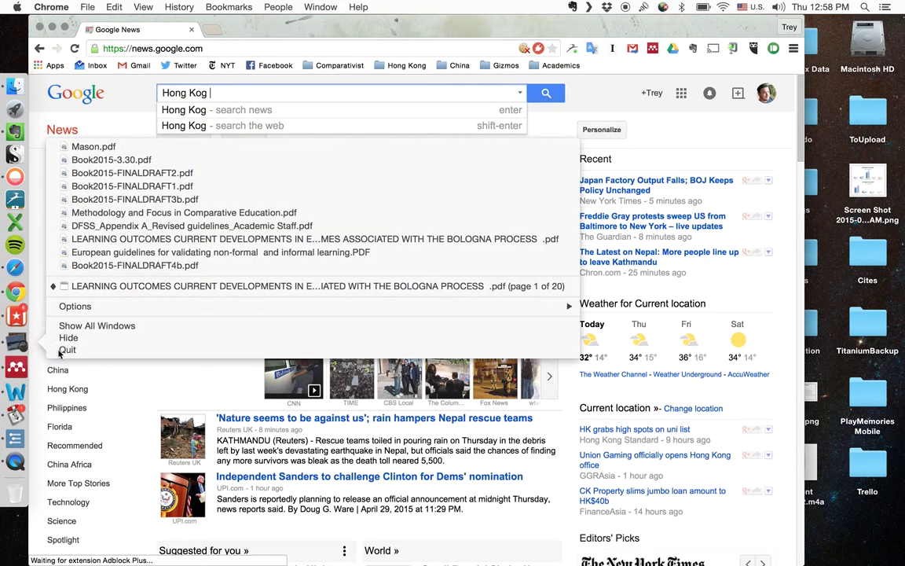
Quit Preview from the Dock and close the blank Safari window.
{"action": "left_click", "coordinate": [56, 349]}
{"action": "right_click", "coordinate": [19, 286]}
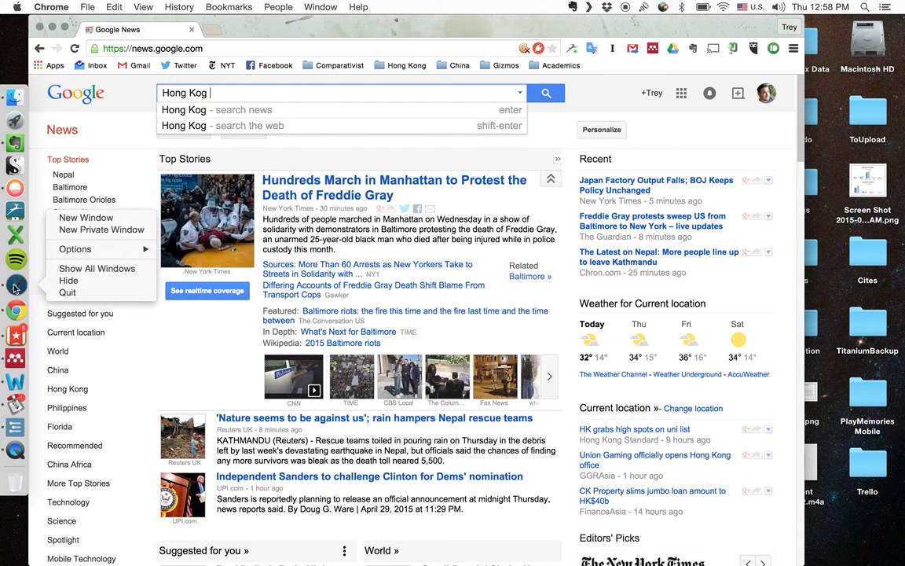
{"action": "left_click", "coordinate": [18, 289]}
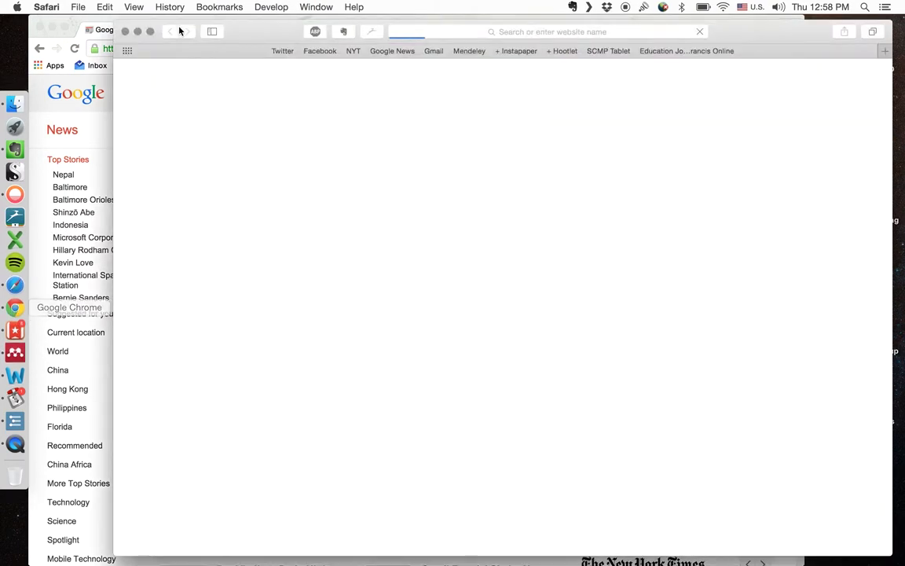
{"action": "left_click", "coordinate": [125, 31]}
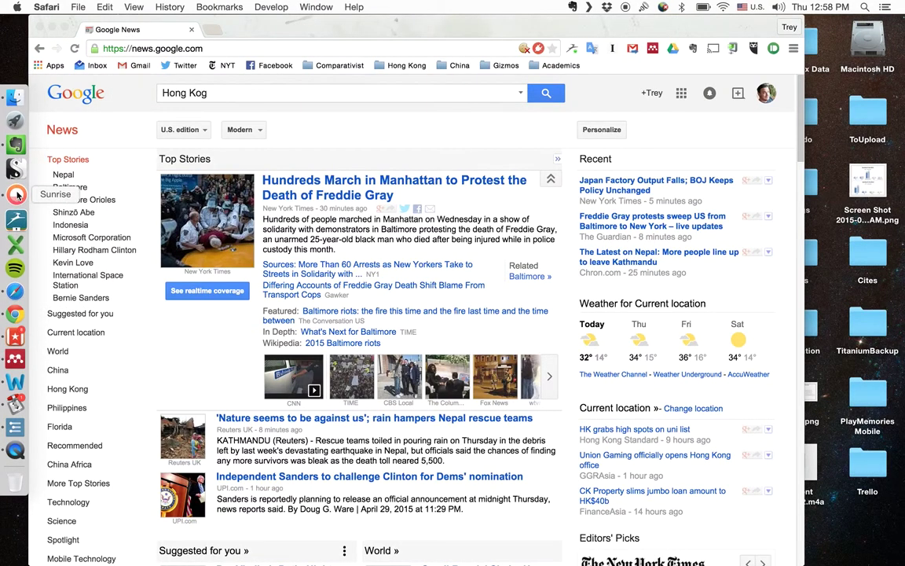
Quit Word, Transmission (confirming despite active transfers) and Mendeley Desktop.
{"action": "right_click", "coordinate": [11, 380]}
{"action": "left_click", "coordinate": [78, 344]}
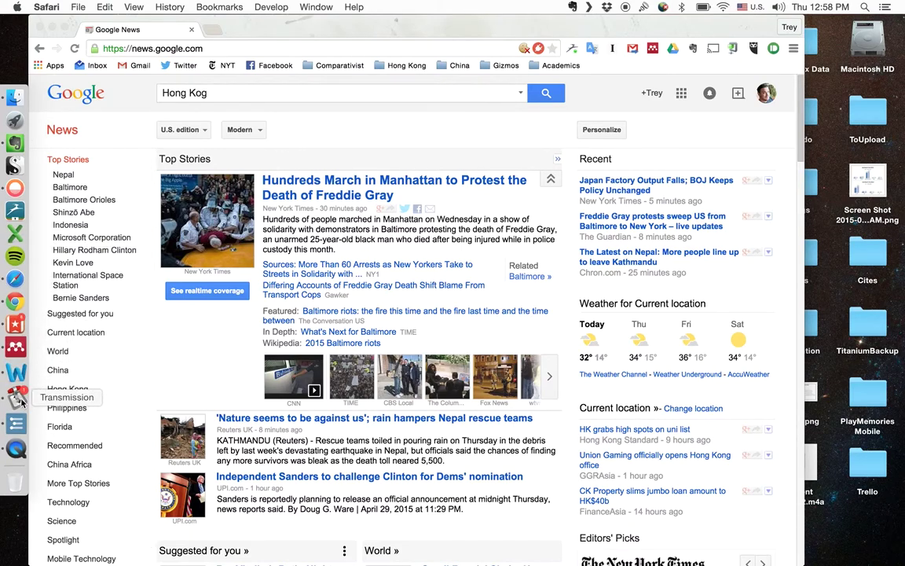
{"action": "right_click", "coordinate": [20, 400]}
{"action": "left_click", "coordinate": [69, 407]}
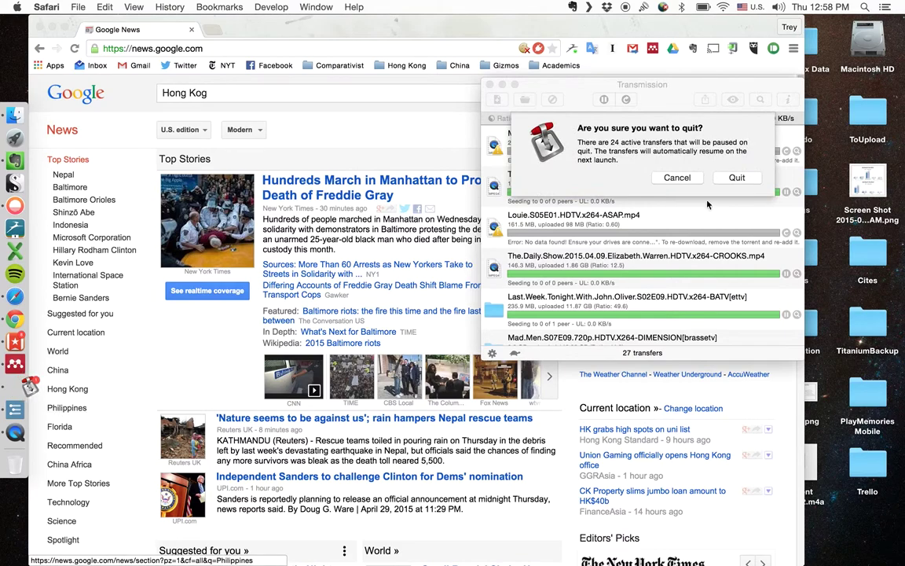
{"action": "left_click", "coordinate": [738, 178]}
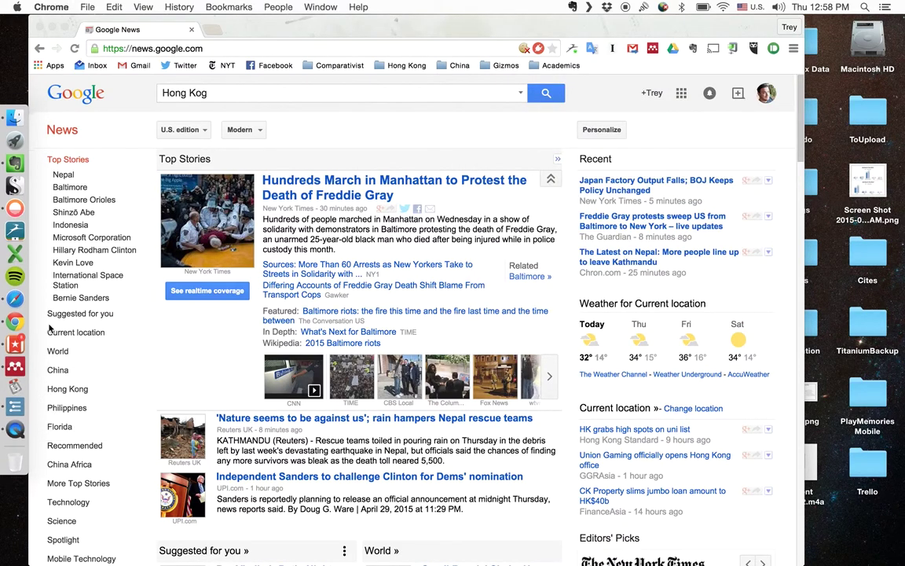
{"action": "right_click", "coordinate": [17, 373]}
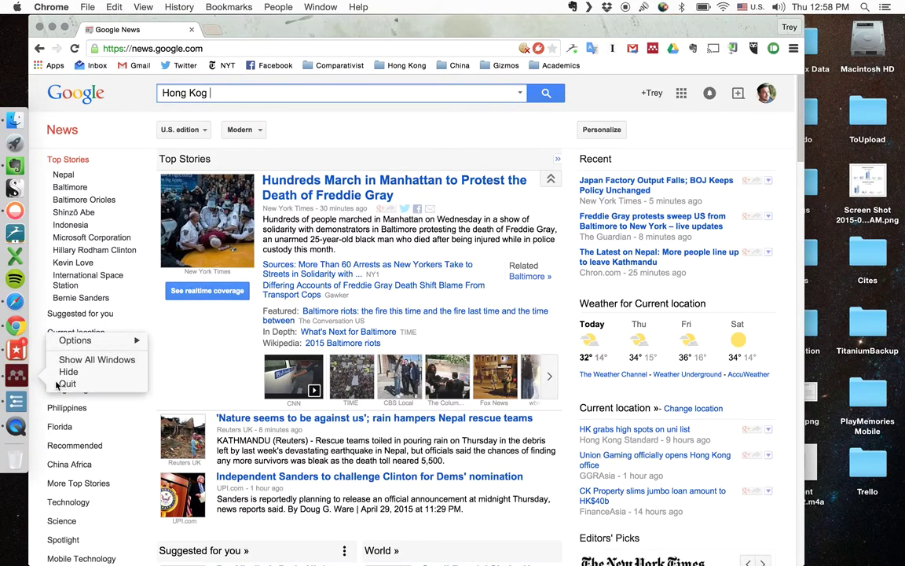
{"action": "left_click", "coordinate": [56, 384]}
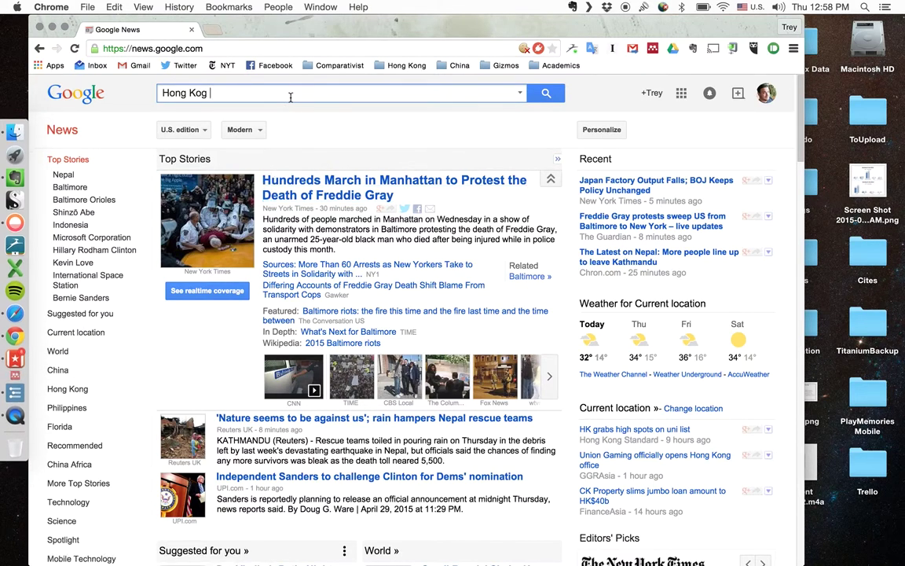
{"action": "key", "text": "BackSpace"}
{"action": "key", "text": "BackSpace"}
Search 'Hong Kong real estate market government' and open the Forbes result in a new tab.
{"action": "type", "text": "ng "}
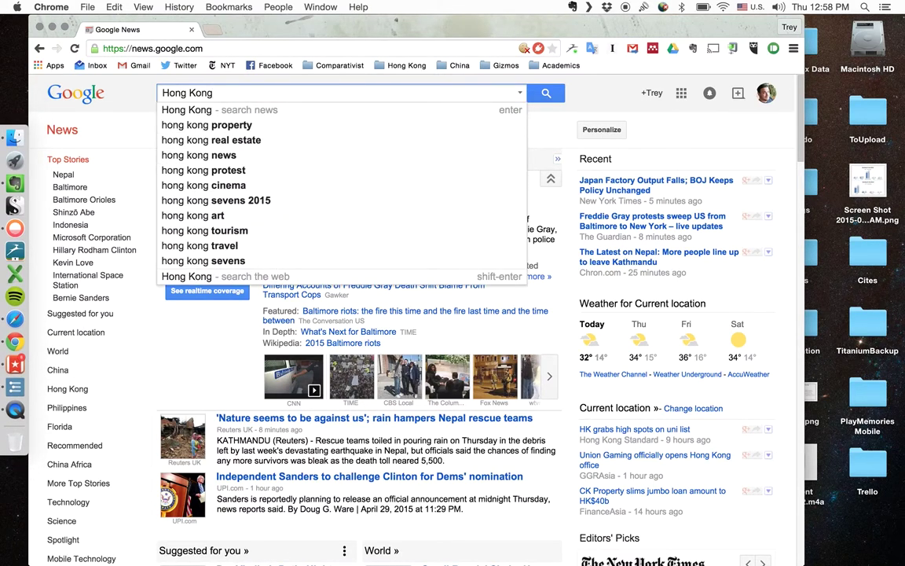
{"action": "type", "text": "real estat"}
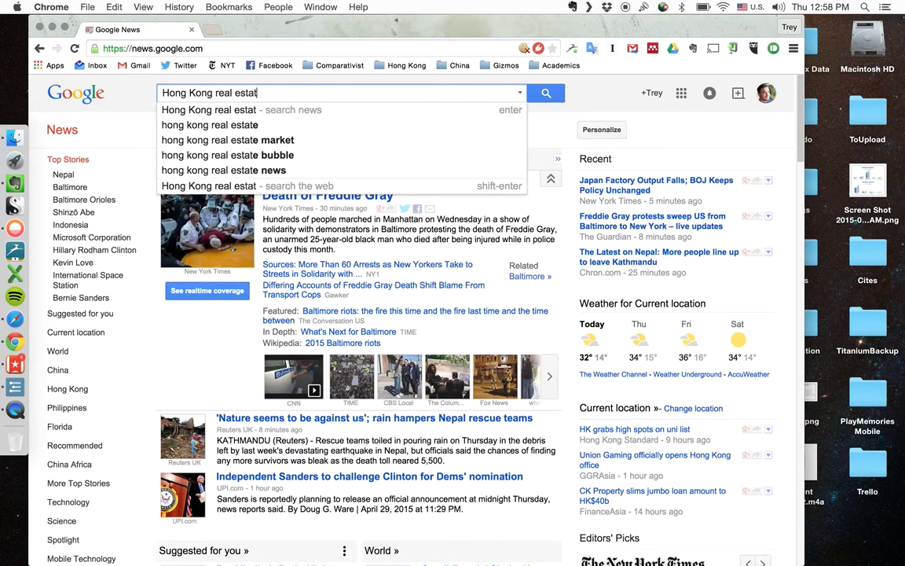
{"action": "type", "text": "e ma"}
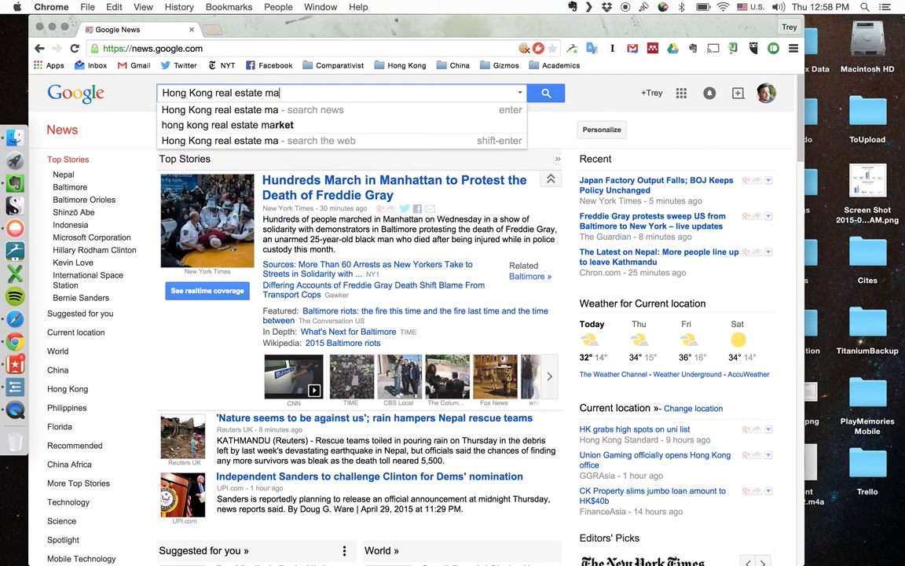
{"action": "type", "text": "rket government"}
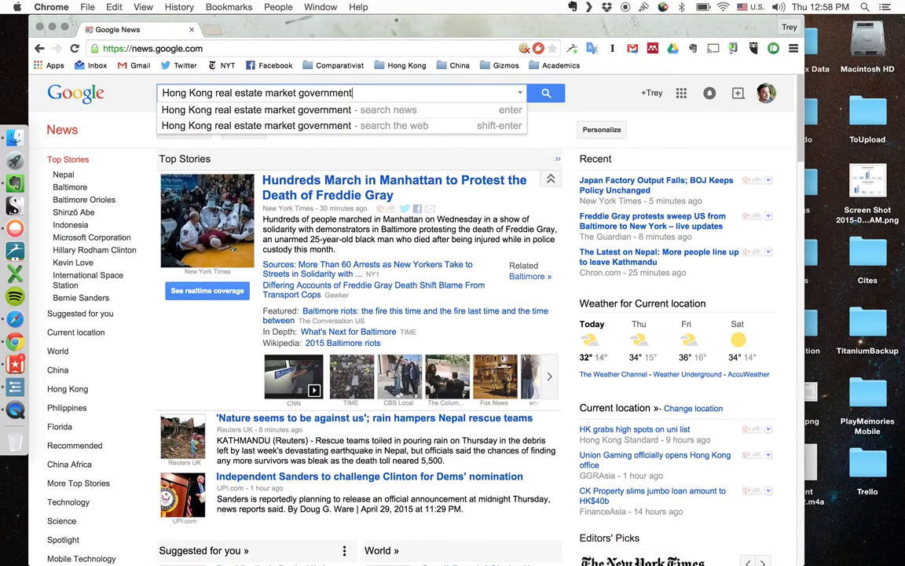
{"action": "key", "text": "Return"}
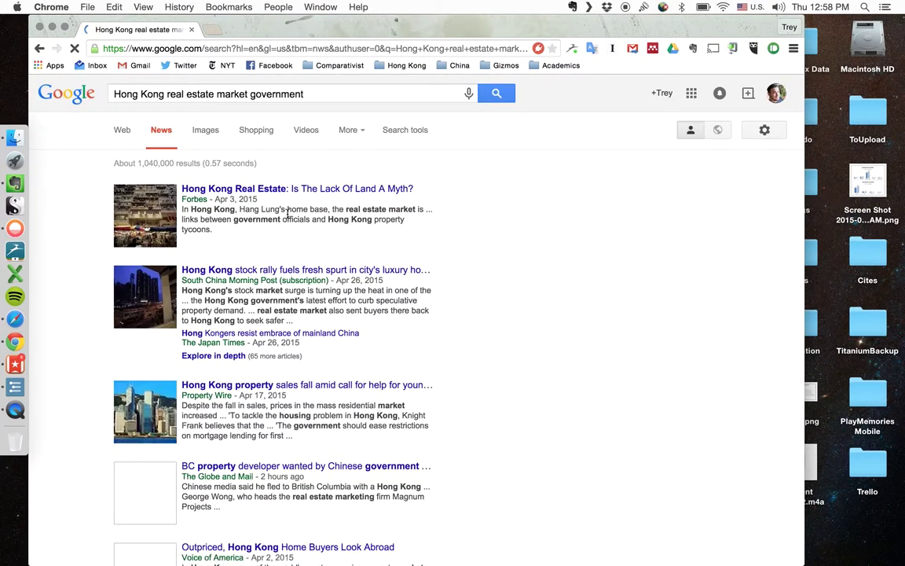
{"action": "scroll", "coordinate": [288, 212], "scroll_direction": "down", "scroll_amount": 1}
{"action": "scroll", "coordinate": [307, 181], "scroll_direction": "down", "scroll_amount": 3}
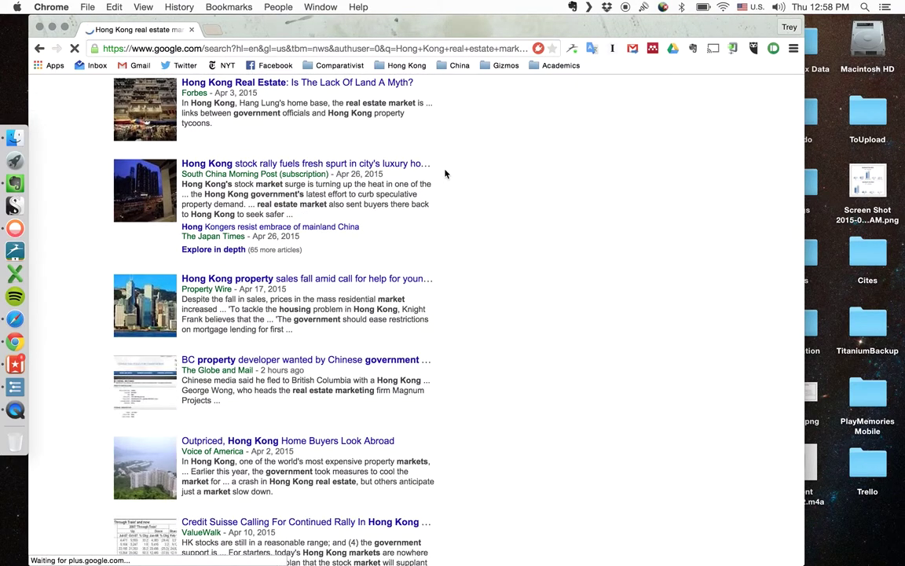
{"action": "scroll", "coordinate": [444, 173], "scroll_direction": "down", "scroll_amount": 1}
{"action": "scroll", "coordinate": [444, 173], "scroll_direction": "up", "scroll_amount": 1}
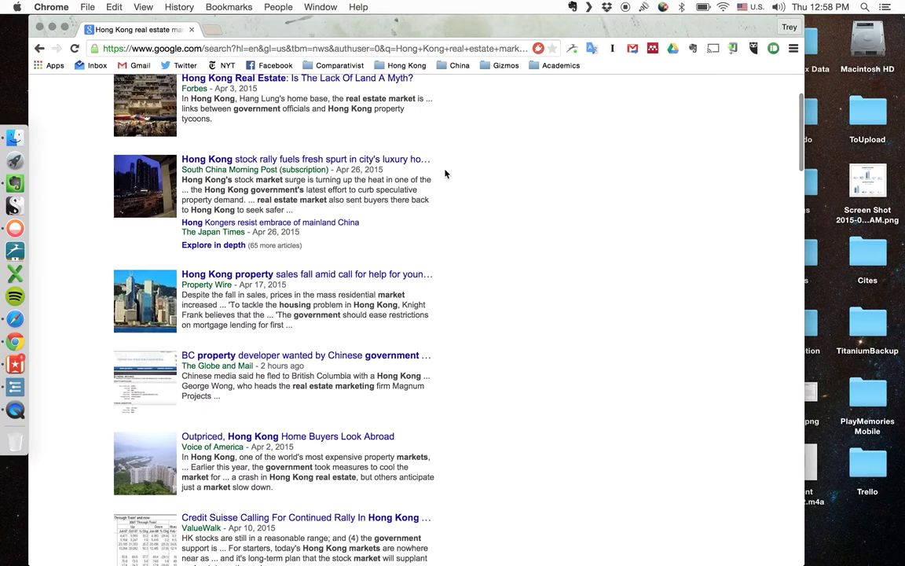
{"action": "scroll", "coordinate": [444, 172], "scroll_direction": "up", "scroll_amount": 2}
{"action": "scroll", "coordinate": [409, 157], "scroll_direction": "down", "scroll_amount": 1}
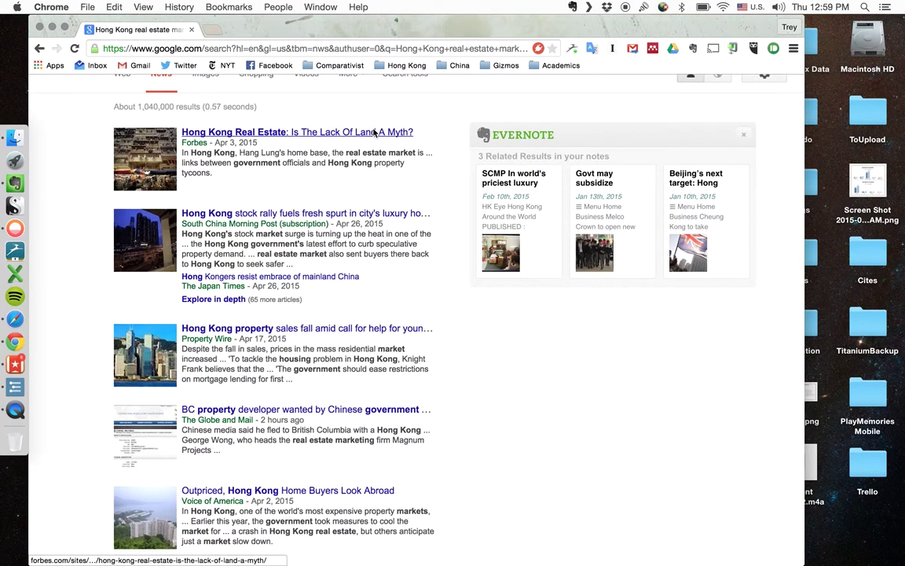
{"action": "right_click", "coordinate": [388, 134]}
{"action": "left_click", "coordinate": [430, 136]}
{"action": "scroll", "coordinate": [384, 244], "scroll_direction": "down", "scroll_amount": 5}
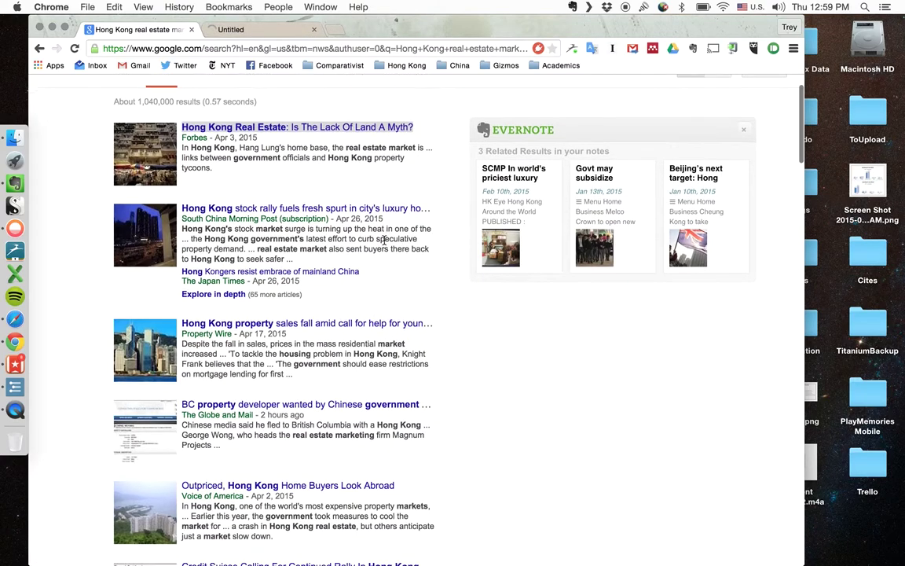
{"action": "scroll", "coordinate": [384, 239], "scroll_direction": "up", "scroll_amount": 6}
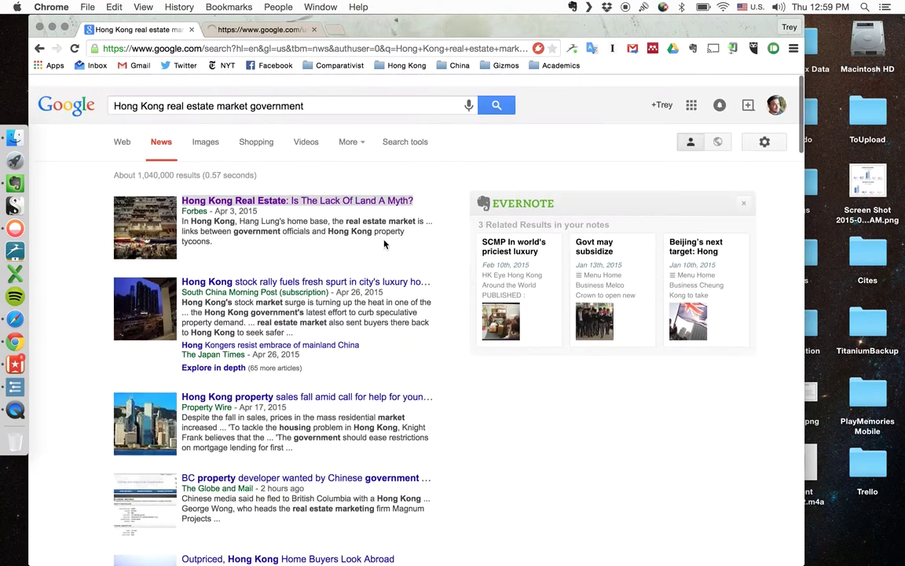
Skip Forbes' welcome page with 'Continue to Site' and scroll through the Lack Of Land article.
{"action": "left_click", "coordinate": [271, 30]}
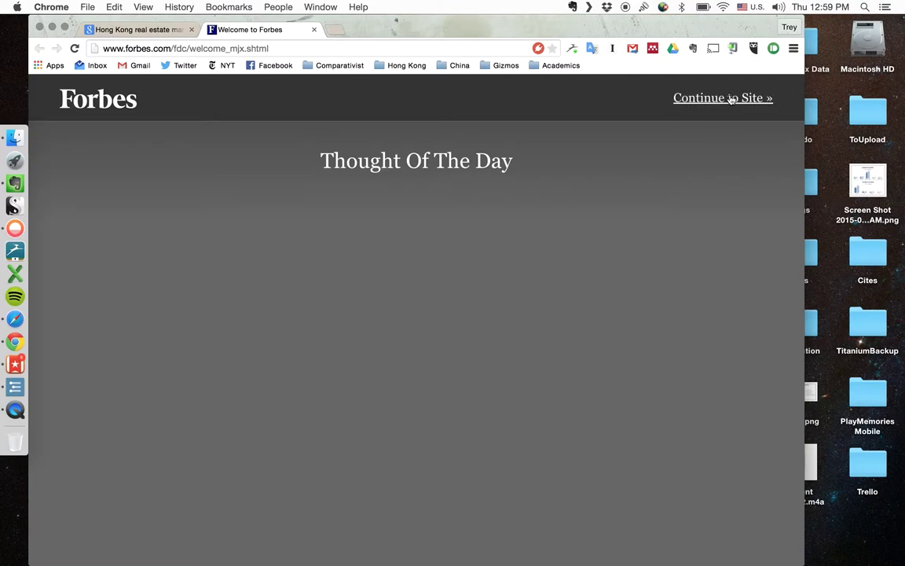
{"action": "left_click", "coordinate": [727, 99]}
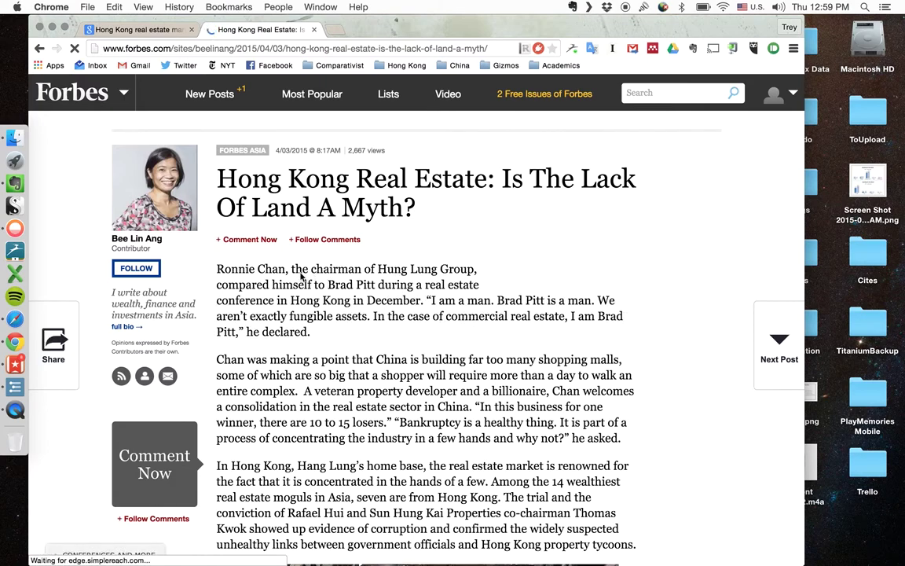
{"action": "scroll", "coordinate": [301, 275], "scroll_direction": "down", "scroll_amount": 3}
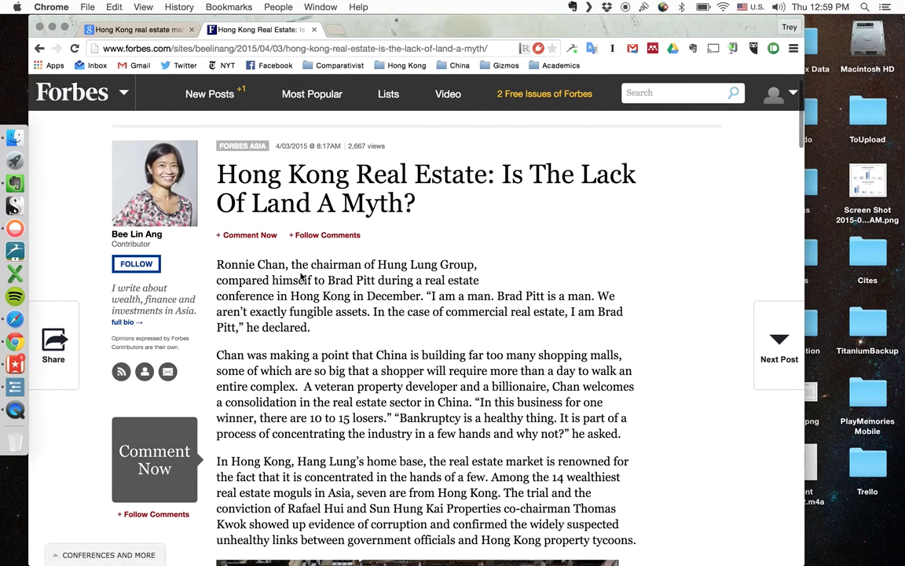
{"action": "scroll", "coordinate": [301, 273], "scroll_direction": "down", "scroll_amount": 5}
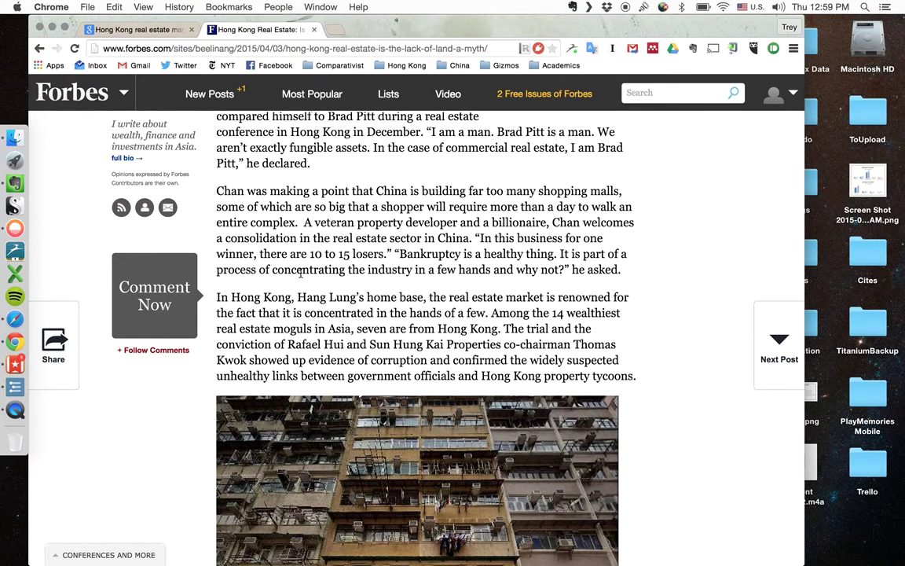
{"action": "scroll", "coordinate": [299, 273], "scroll_direction": "down", "scroll_amount": 8}
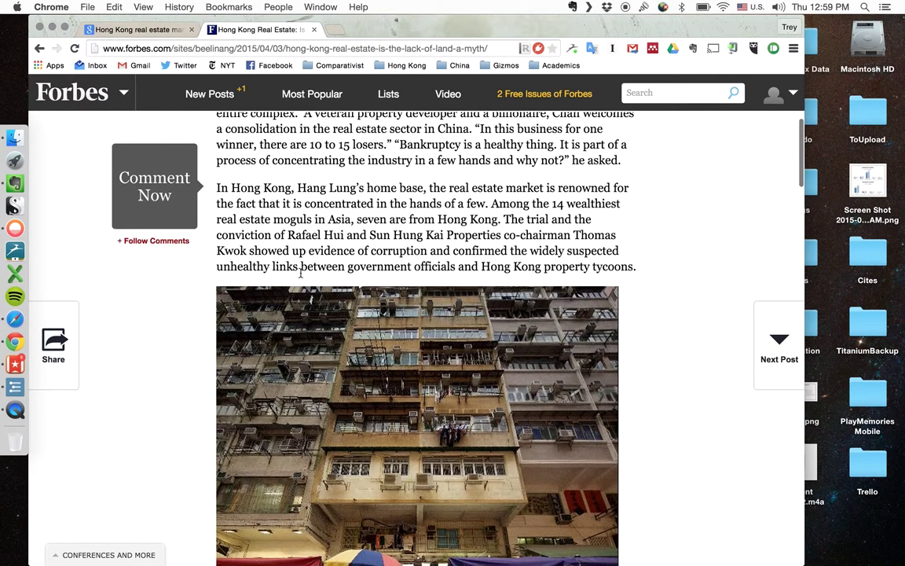
{"action": "scroll", "coordinate": [301, 275], "scroll_direction": "down", "scroll_amount": 9}
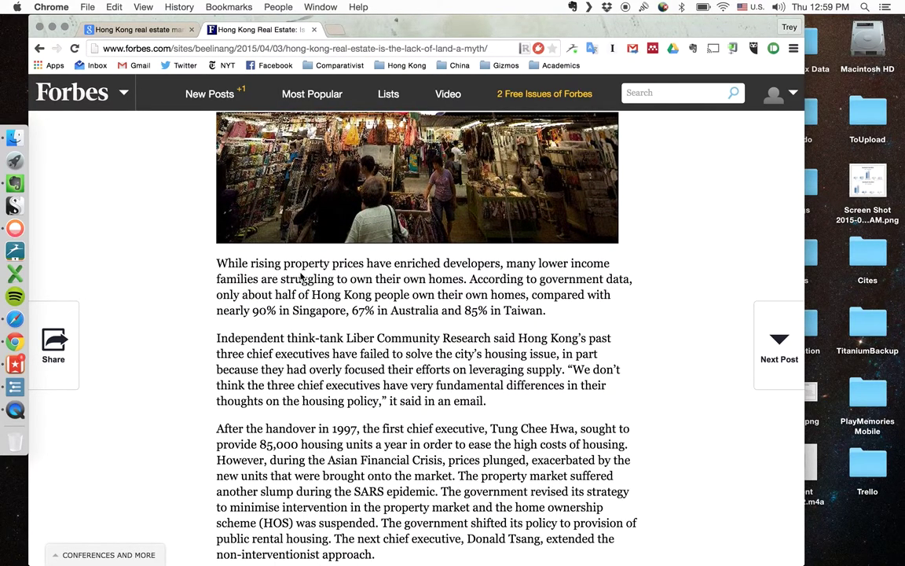
{"action": "key", "text": "super+f"}
Find 'govern' in the article and select the sentence on the corruption trial and tycoons.
{"action": "type", "text": "fo"}
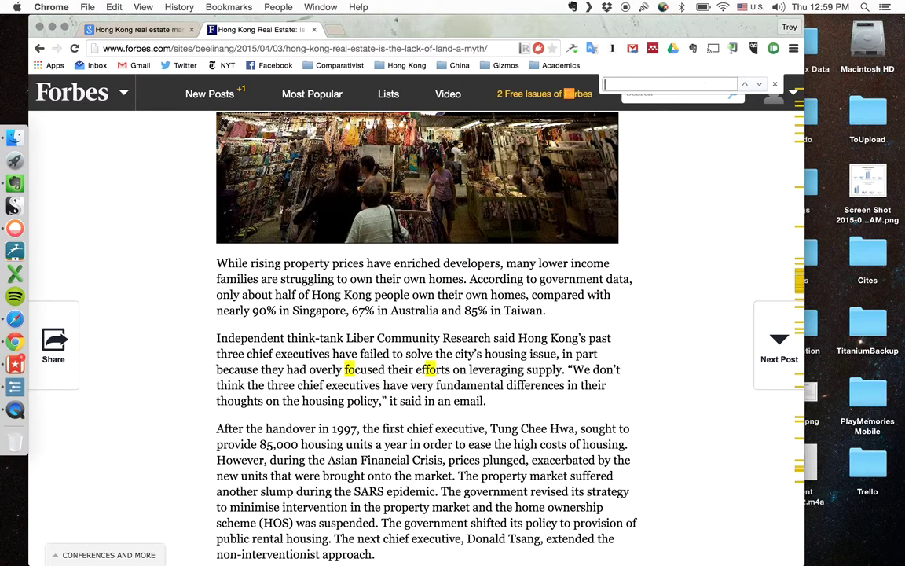
{"action": "type", "text": "govern"}
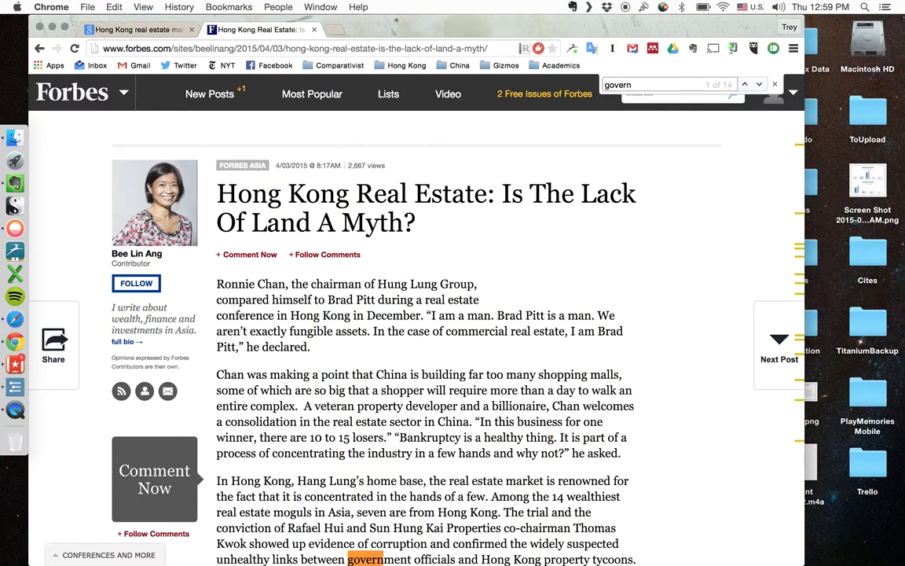
{"action": "scroll", "coordinate": [280, 289], "scroll_direction": "down", "scroll_amount": 3}
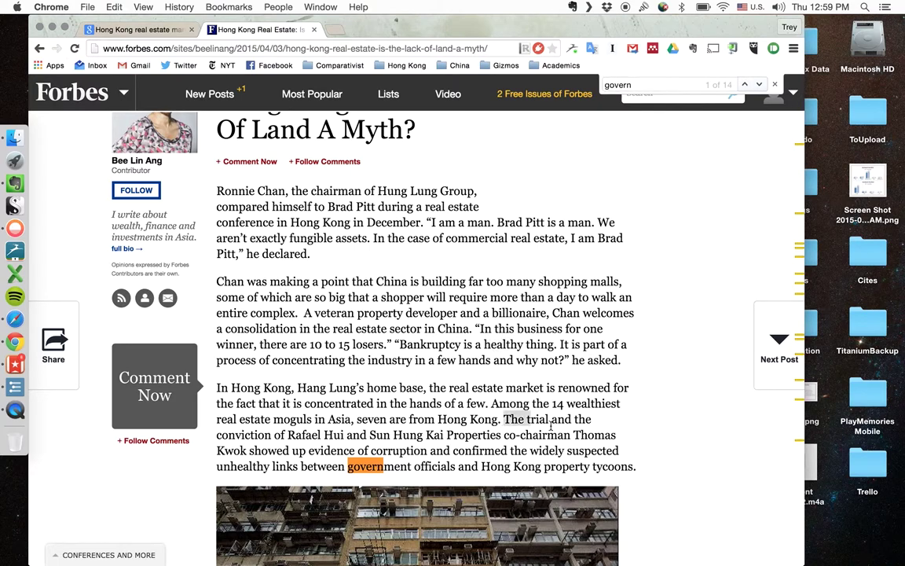
{"action": "left_click_drag", "start_coordinate": [503, 420], "coordinate": [637, 474]}
{"action": "key", "text": "super+c"}
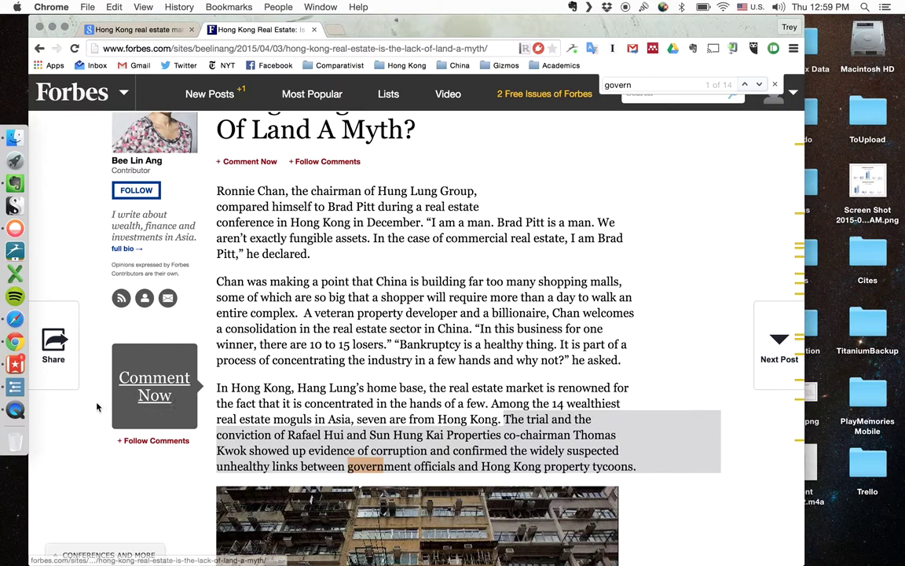
Add a 'Quotes' bullet with the pasted 'Forbes:' corruption-trial sentence nested beneath it.
{"action": "left_click", "coordinate": [10, 391]}
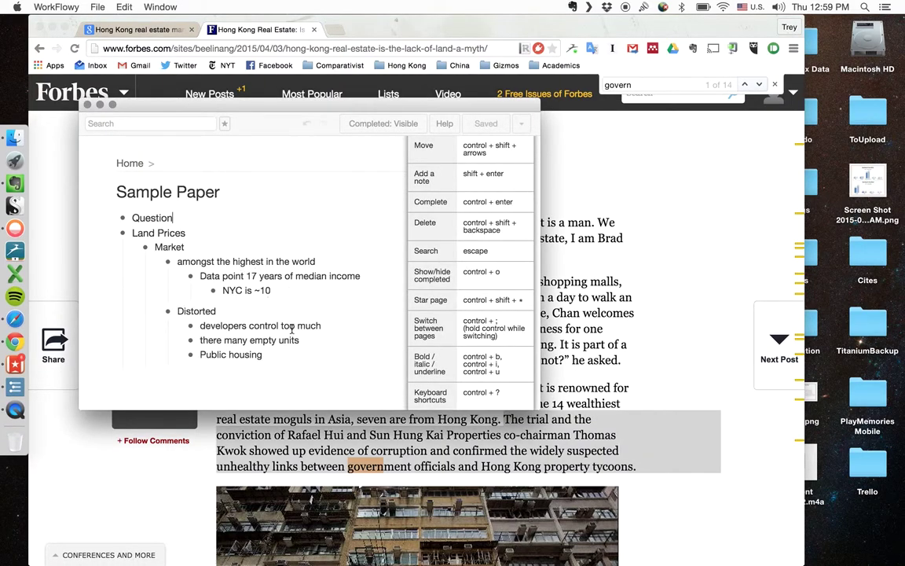
{"action": "left_click", "coordinate": [291, 356]}
{"action": "key", "text": "Return"}
{"action": "key", "text": "shift+Tab"}
{"action": "type", "text": "Quotes"}
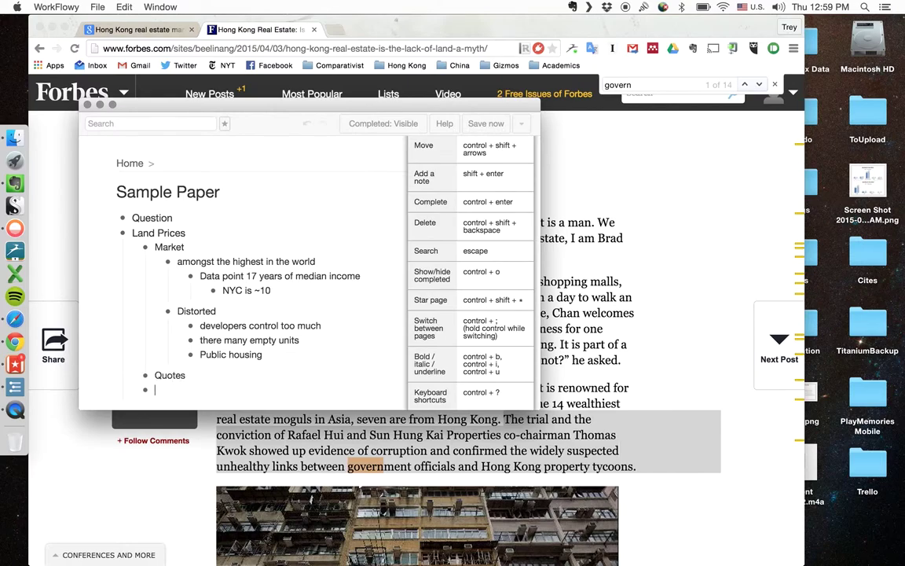
{"action": "key", "text": "Tab"}
{"action": "type", "text": "Forbes:"}
{"action": "key", "text": "super+v"}
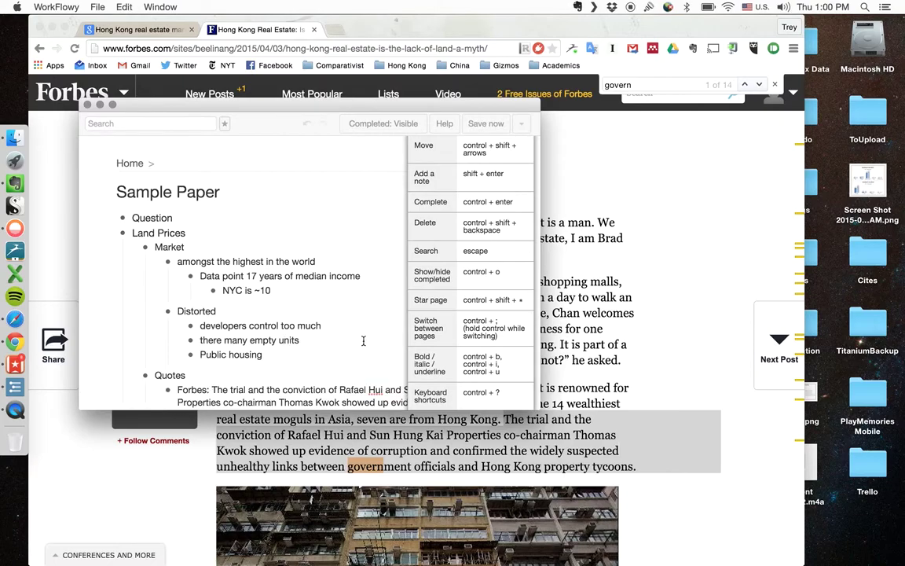
Copy the Forbes sentence on government home-ownership data.
{"action": "key", "text": "super+Tab"}
{"action": "scroll", "coordinate": [477, 355], "scroll_direction": "down", "scroll_amount": 1}
{"action": "scroll", "coordinate": [477, 355], "scroll_direction": "down", "scroll_amount": 6}
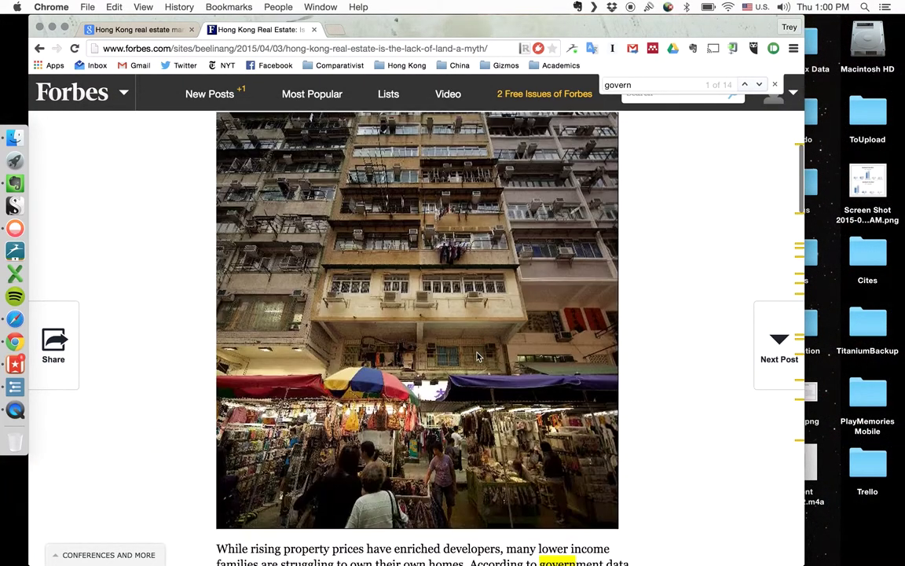
{"action": "scroll", "coordinate": [477, 356], "scroll_direction": "down", "scroll_amount": 2}
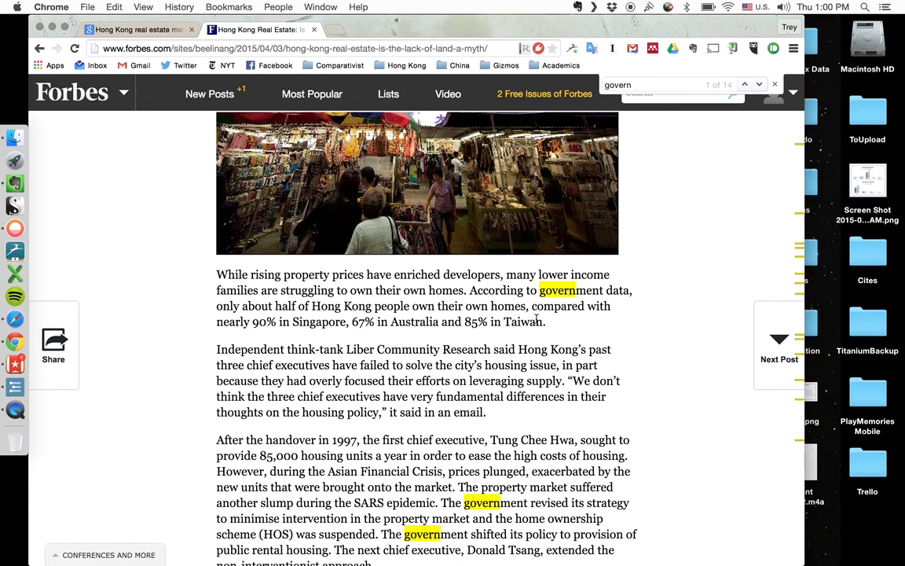
{"action": "left_click_drag", "start_coordinate": [548, 322], "coordinate": [470, 291]}
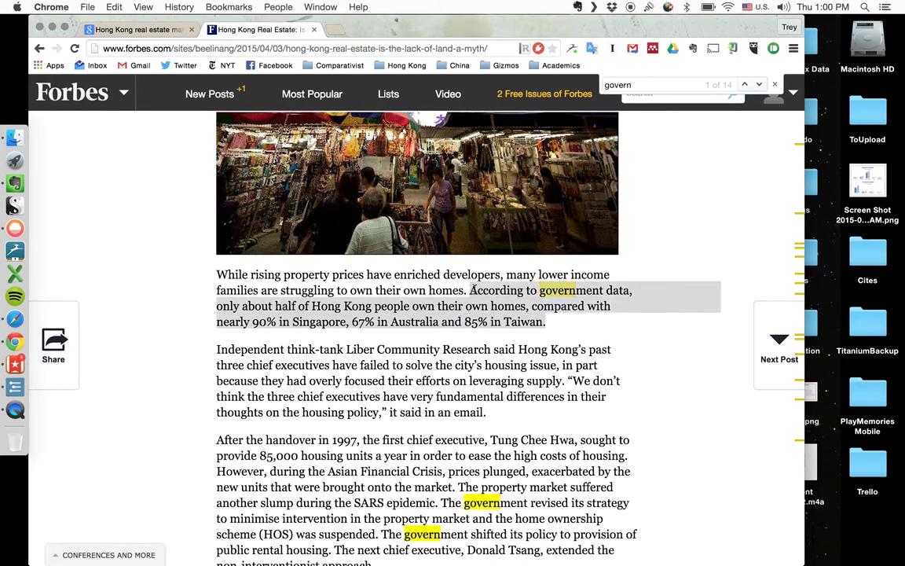
{"action": "key", "text": "super+c"}
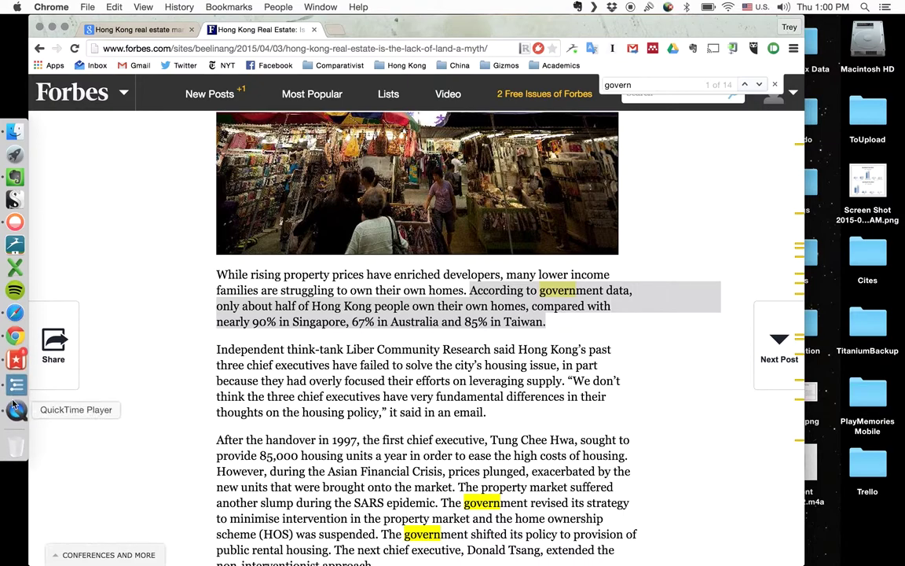
Add a 'Data' bullet holding the pasted 'Forbes:' home-ownership sentence.
{"action": "left_click", "coordinate": [15, 346]}
{"action": "scroll", "coordinate": [264, 366], "scroll_direction": "down", "scroll_amount": 3}
{"action": "left_click", "coordinate": [264, 366]}
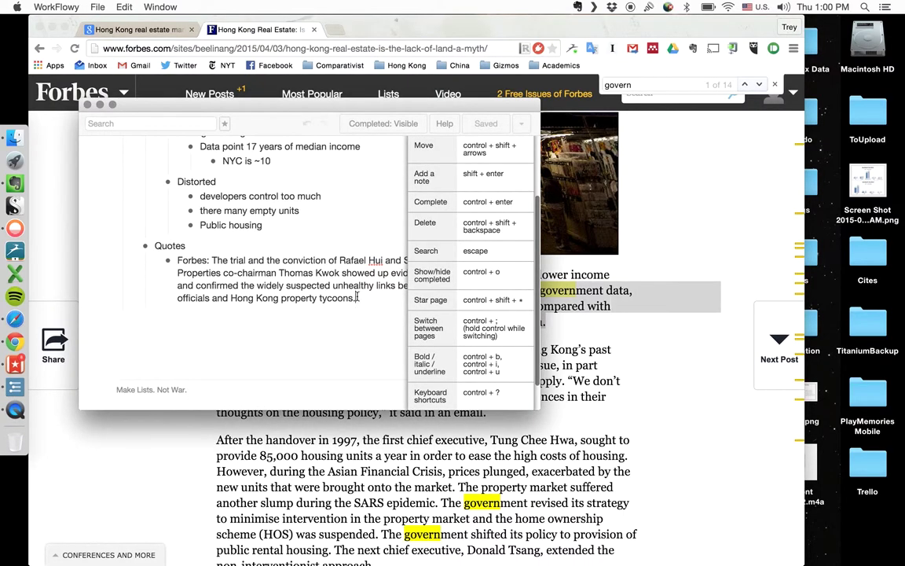
{"action": "key", "text": "Return"}
{"action": "key", "text": "shift+Tab"}
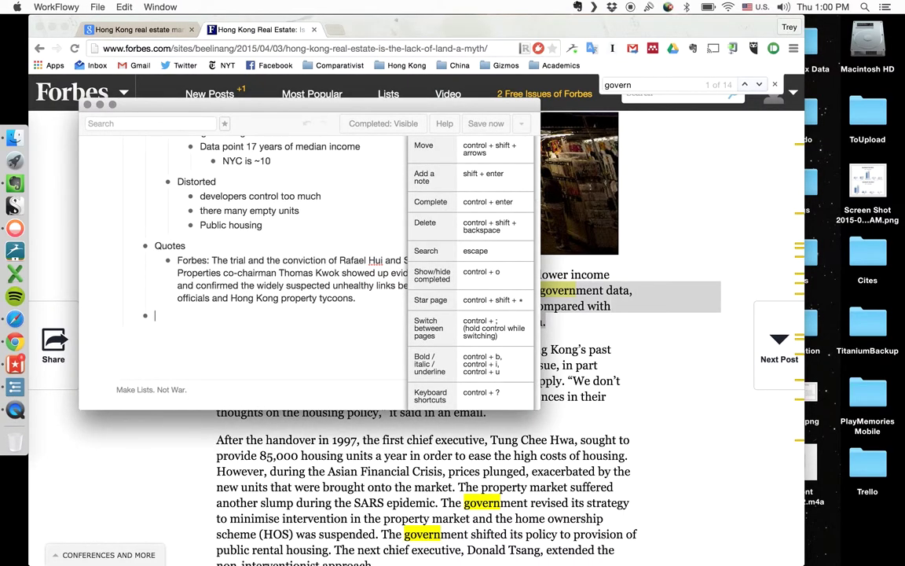
{"action": "type", "text": "Data"}
{"action": "key", "text": "Return"}
{"action": "key", "text": "Tab"}
{"action": "type", "text": "Forbes:"}
{"action": "key", "text": "super+v"}
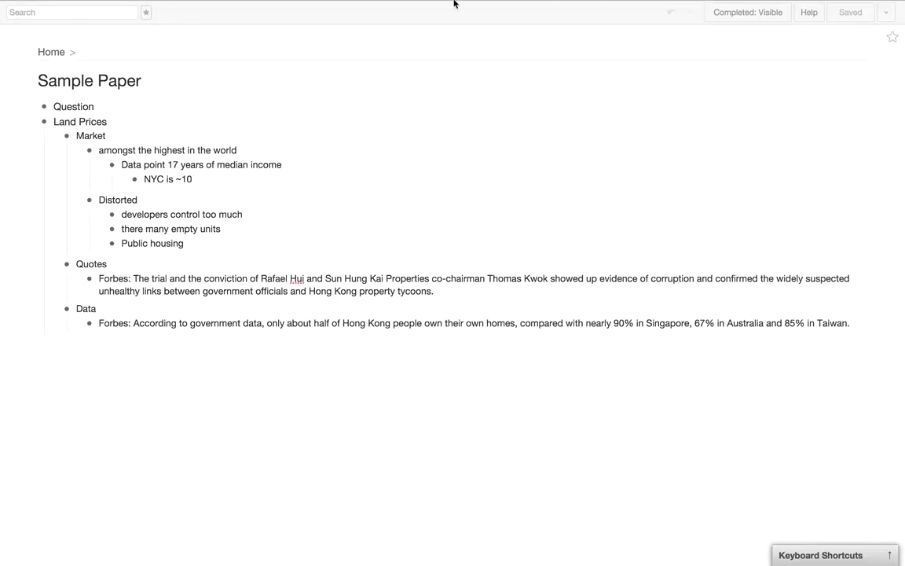
Take the outline out of full screen and bring the Forbes article back to the front.
{"action": "mouse_move", "coordinate": [428, 4]}
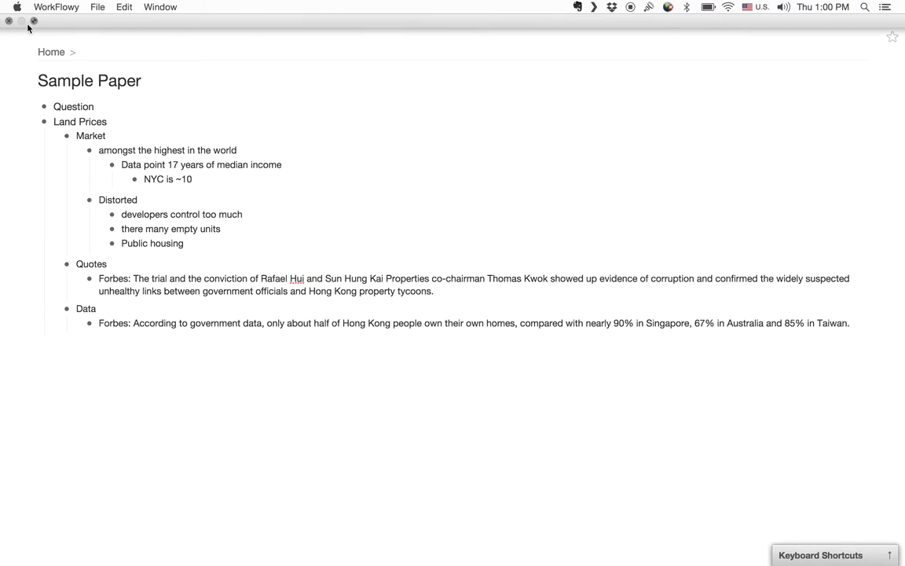
{"action": "left_click", "coordinate": [36, 23]}
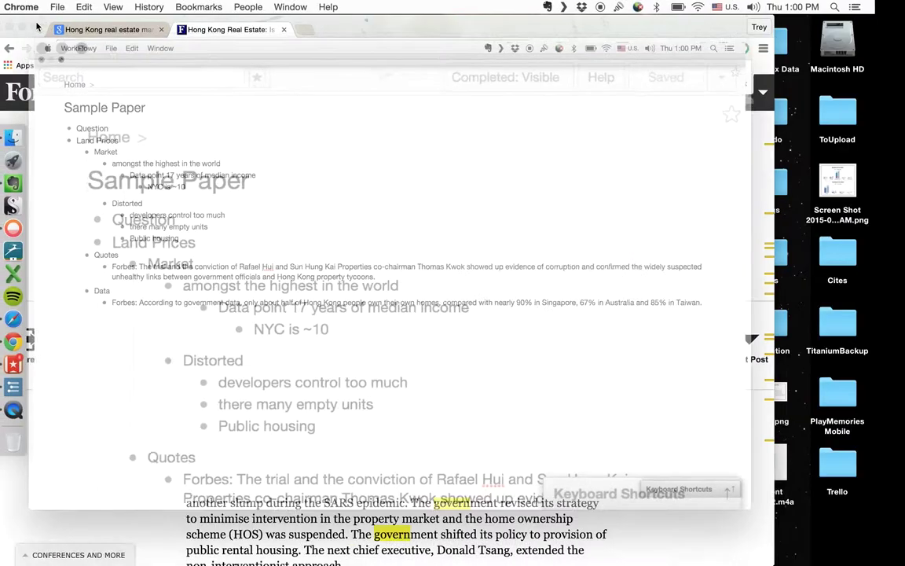
{"action": "scroll", "coordinate": [200, 300], "scroll_direction": "down", "scroll_amount": 5}
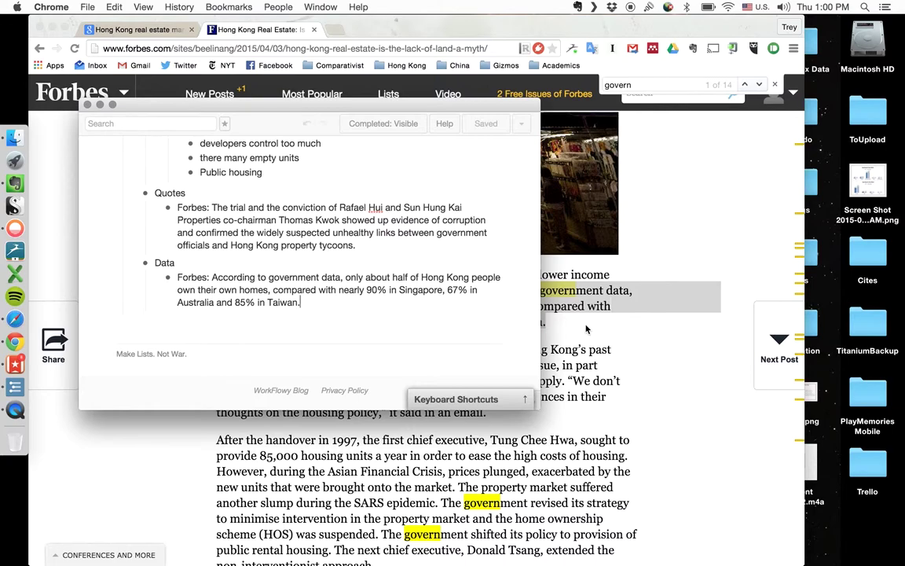
{"action": "left_click", "coordinate": [585, 329]}
Copy the Forbes paragraph about CY Leung's government's housing measures.
{"action": "left_click", "coordinate": [552, 294]}
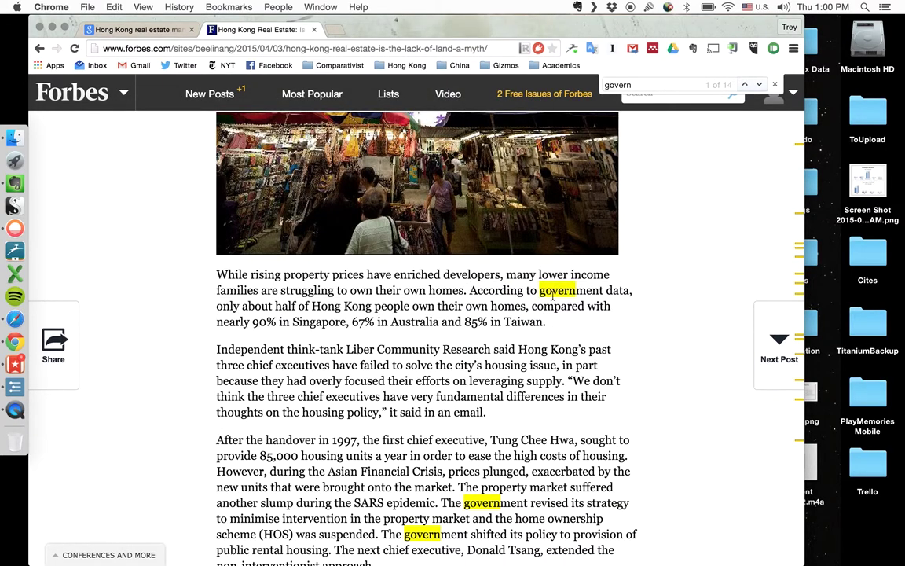
{"action": "scroll", "coordinate": [480, 324], "scroll_direction": "down", "scroll_amount": 3}
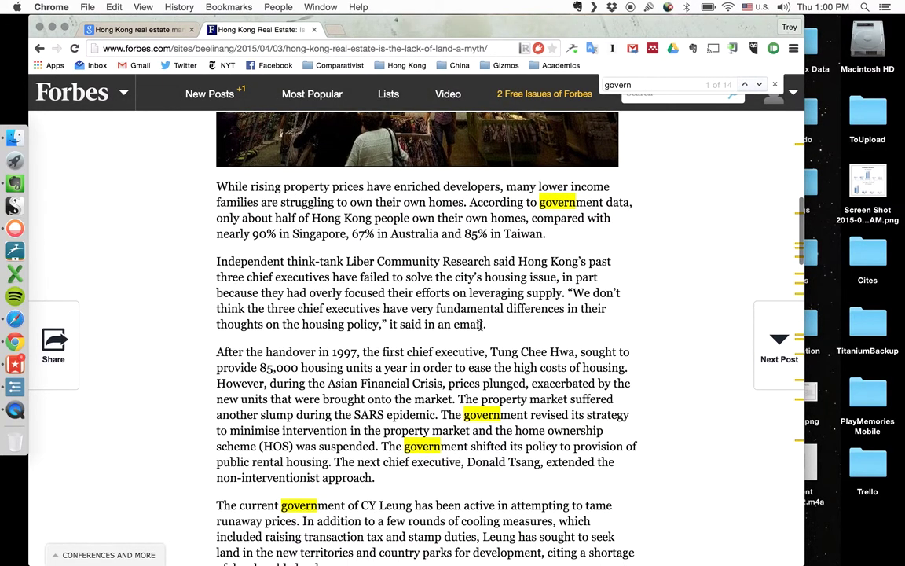
{"action": "scroll", "coordinate": [480, 324], "scroll_direction": "down", "scroll_amount": 4}
{"action": "scroll", "coordinate": [480, 324], "scroll_direction": "down", "scroll_amount": 4}
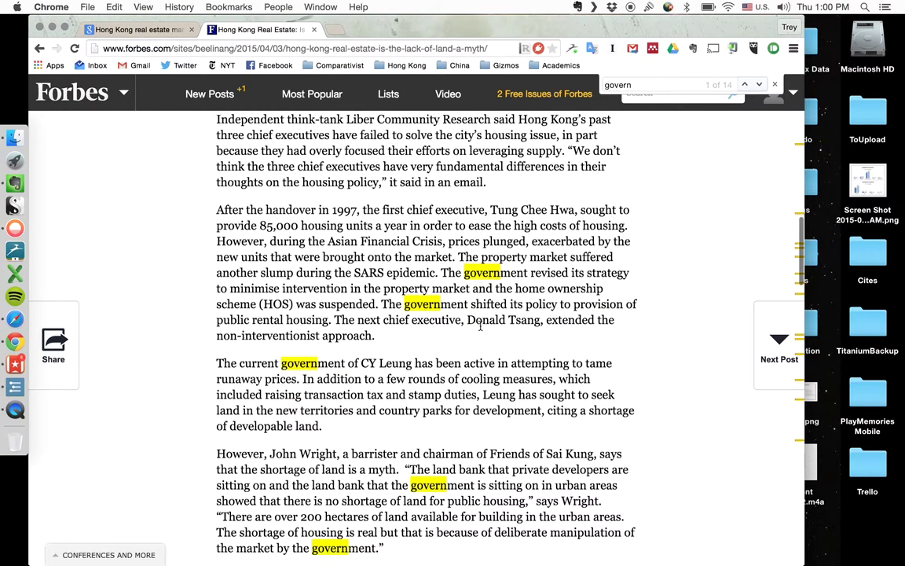
{"action": "scroll", "coordinate": [481, 330], "scroll_direction": "down", "scroll_amount": 1}
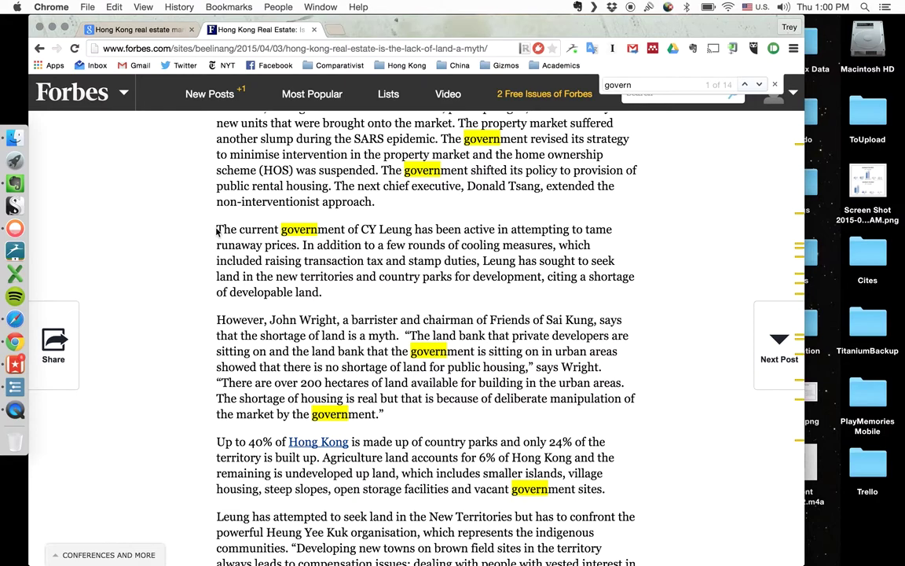
{"action": "left_click_drag", "start_coordinate": [217, 230], "coordinate": [305, 294]}
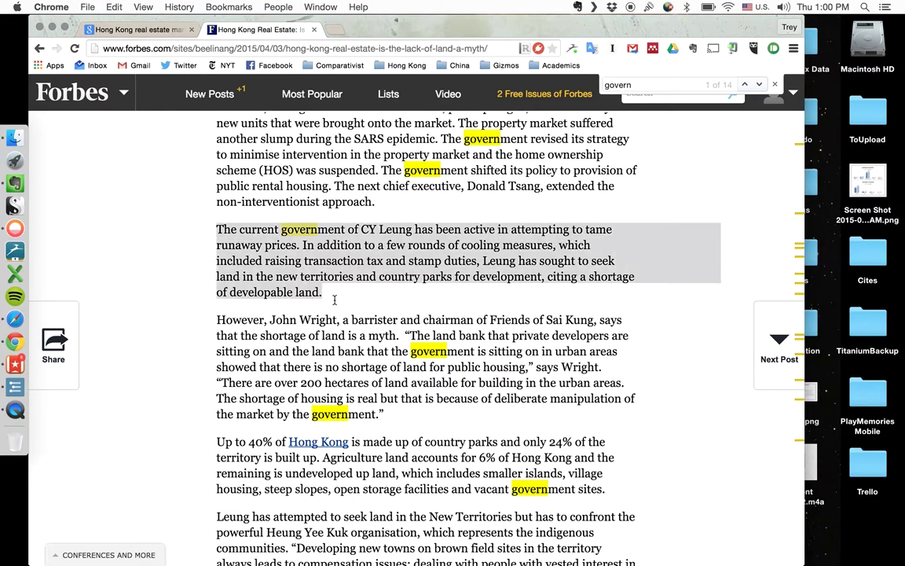
{"action": "key", "text": "super+c"}
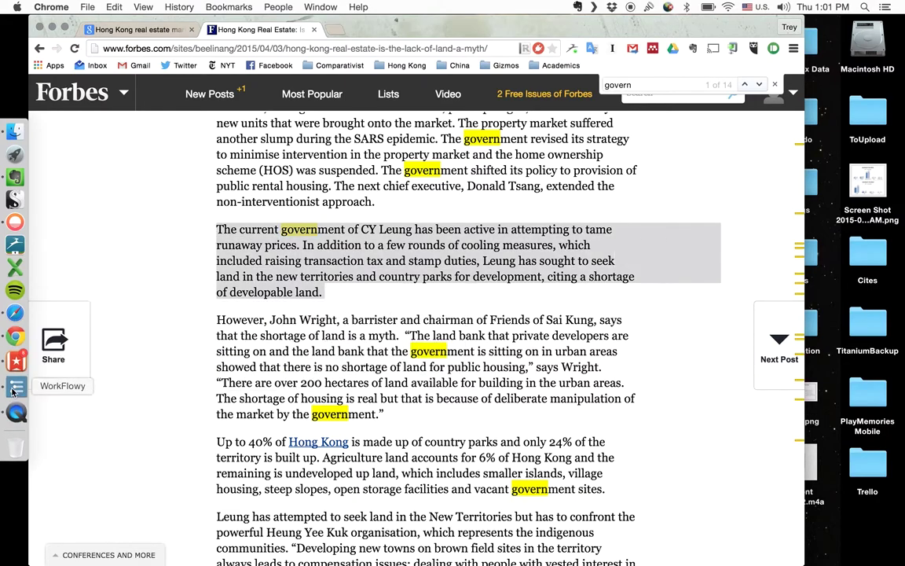
Back in WorkFlowy, start a new bullet under Quotes after the Forbes quote.
{"action": "left_click", "coordinate": [15, 387]}
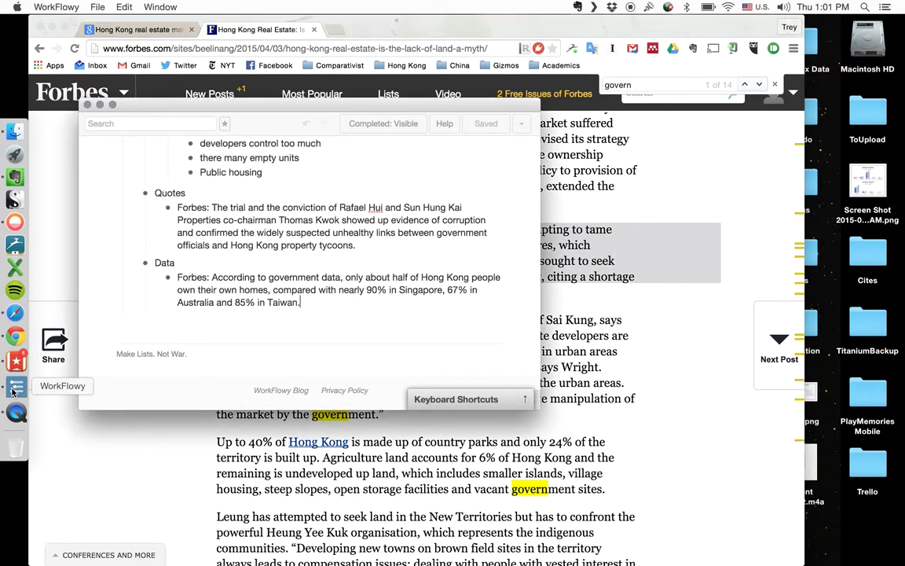
{"action": "left_click", "coordinate": [360, 245]}
{"action": "key", "text": "Return"}
Add a 'Government policy' bullet under Quotes with an indented empty child bullet.
{"action": "scroll", "coordinate": [160, 233], "scroll_direction": "up", "scroll_amount": 5}
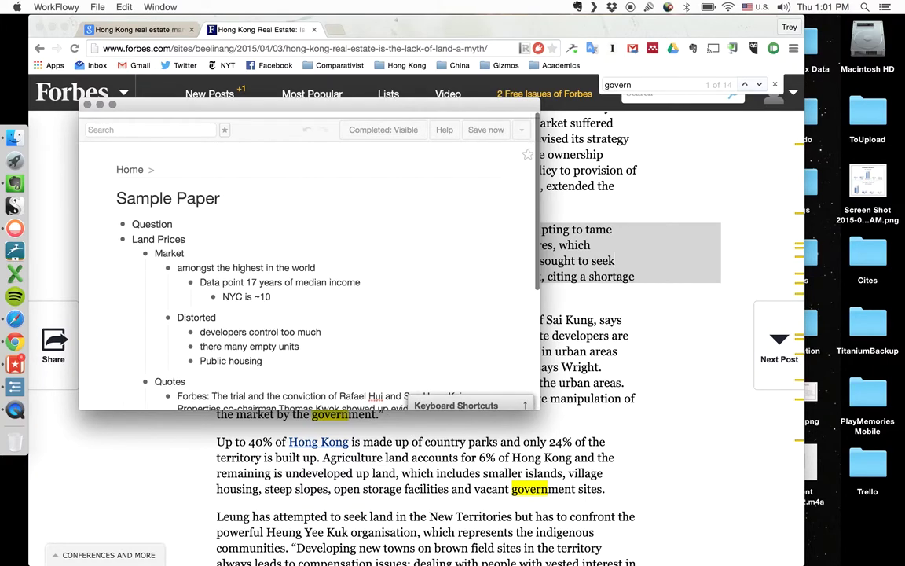
{"action": "left_click", "coordinate": [268, 233]}
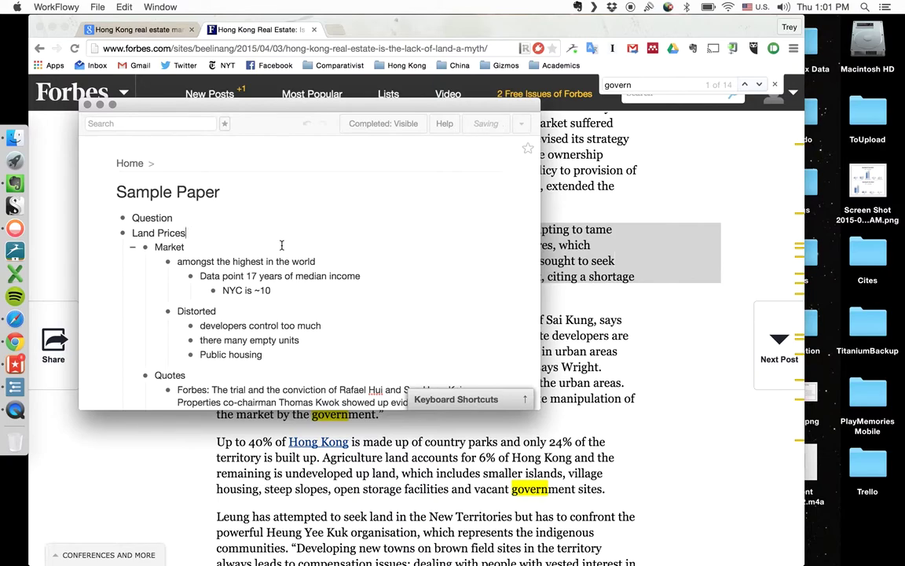
{"action": "scroll", "coordinate": [281, 245], "scroll_direction": "down", "scroll_amount": 4}
{"action": "scroll", "coordinate": [281, 245], "scroll_direction": "down", "scroll_amount": 1}
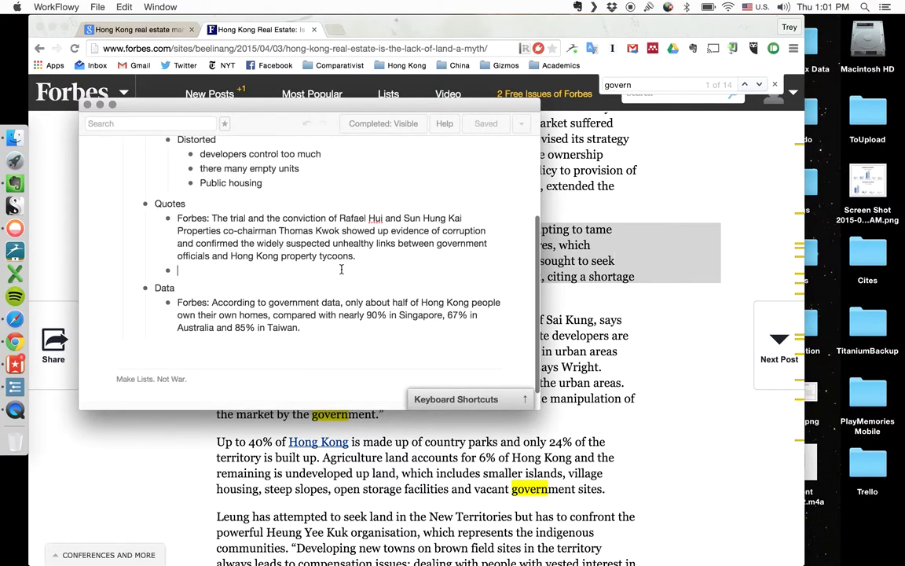
{"action": "type", "text": "Govern"}
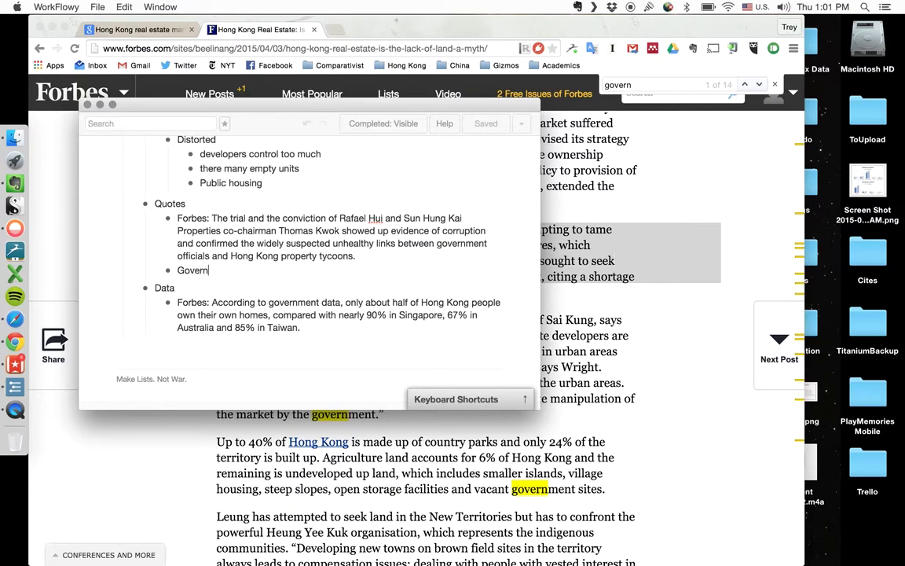
{"action": "type", "text": "ment policy"}
{"action": "key", "text": "Return"}
{"action": "key", "text": "Tab"}
Paste the CY Leung paragraph into the child bullet and begin it with 'Forbes:'.
{"action": "key", "text": "super+v"}
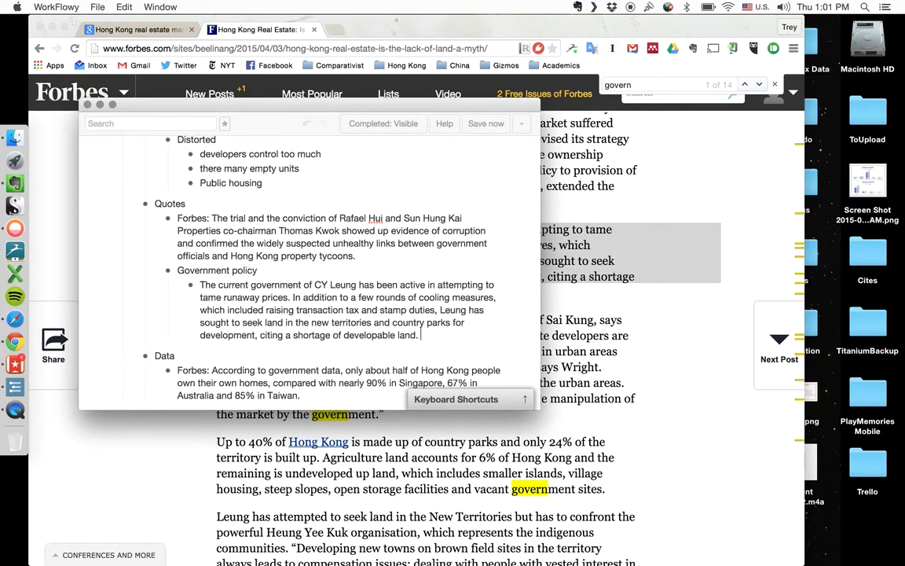
{"action": "key", "text": "Up"}
{"action": "key", "text": "Up"}
{"action": "key", "text": "Up"}
{"action": "key", "text": "Up"}
{"action": "key", "text": "super+Left"}
{"action": "type", "text": "Forbes"}
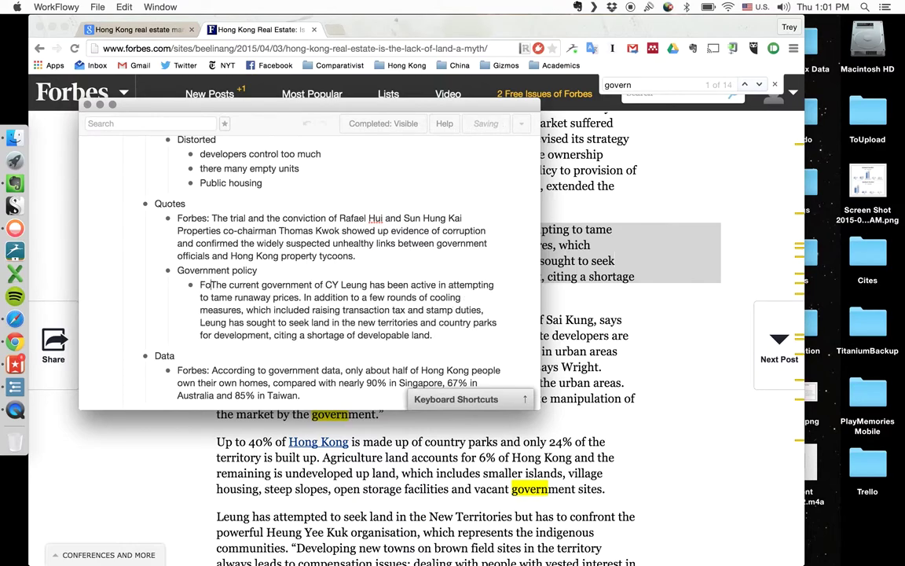
{"action": "type", "text": ":"}
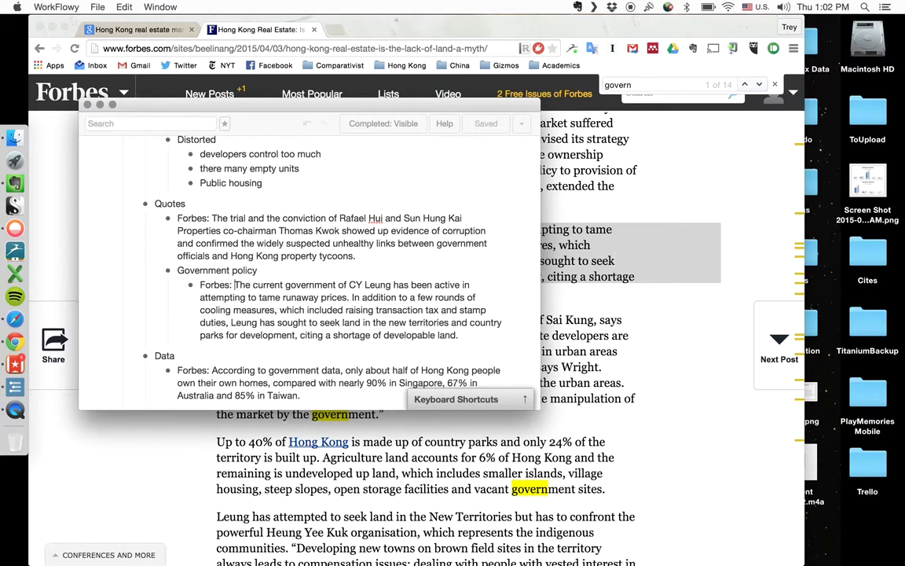
Start a new bullet indented beneath Question.
{"action": "scroll", "coordinate": [195, 218], "scroll_direction": "up", "scroll_amount": 5}
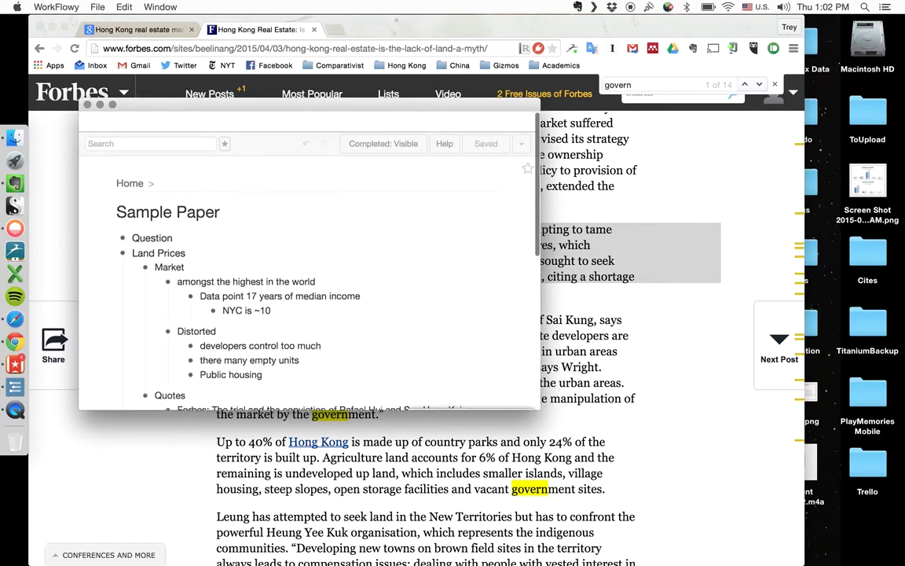
{"action": "left_click", "coordinate": [195, 217]}
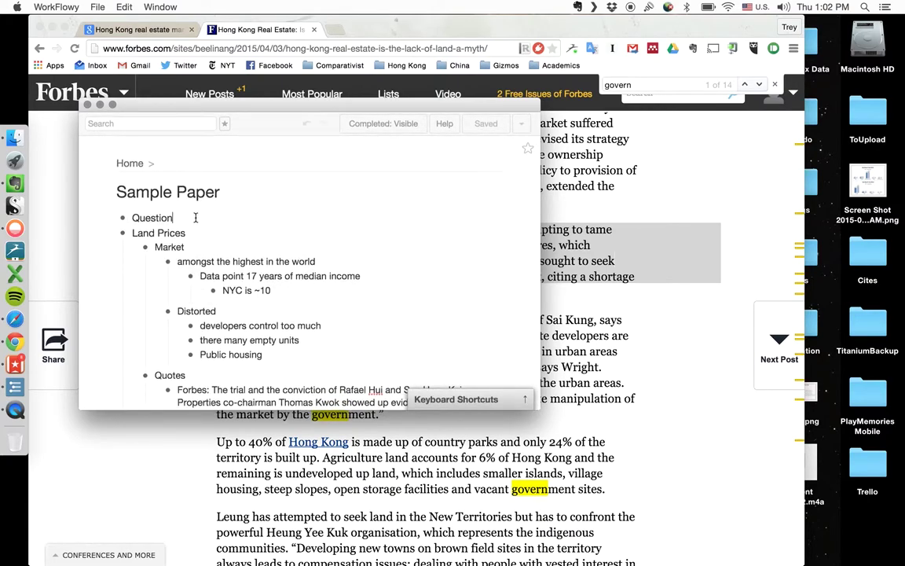
{"action": "type", "text": ":"}
{"action": "key", "text": "BackSpace"}
{"action": "key", "text": "BackSpace"}
{"action": "key", "text": "Return"}
{"action": "key", "text": "Tab"}
Enter 'What government policies might create the most equitable housing situation in Hong Kong?'.
{"action": "type", "text": "How"}
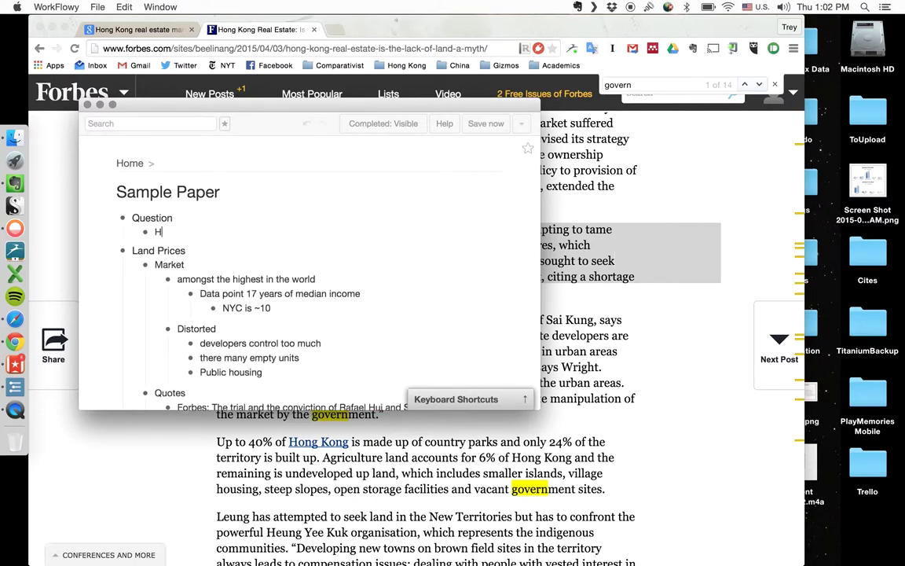
{"action": "key", "text": "BackSpace"}
{"action": "key", "text": "BackSpace"}
{"action": "type", "text": "ow could we"}
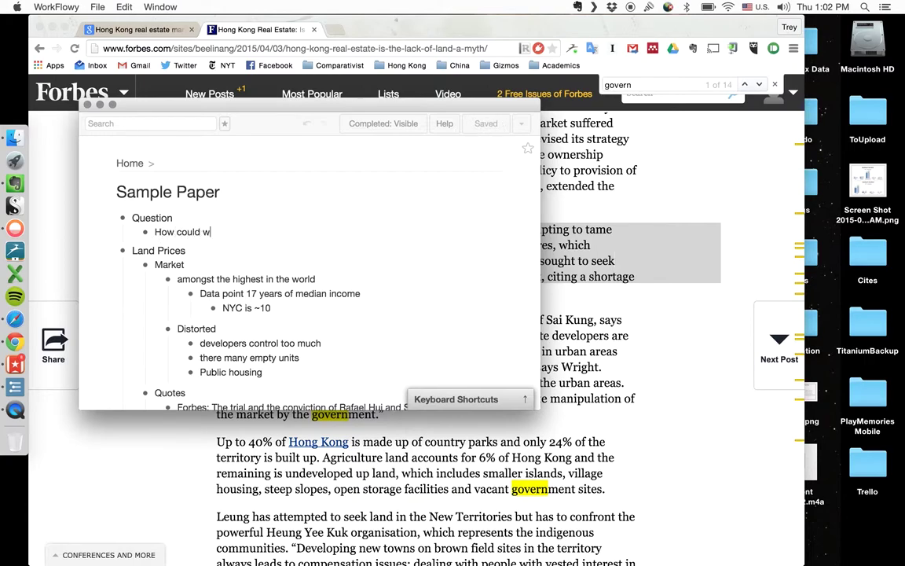
{"action": "key", "text": "BackSpace"}
{"action": "key", "text": "BackSpace"}
{"action": "key", "text": "BackSpace"}
{"action": "key", "text": "BackSpace"}
{"action": "key", "text": "BackSpace"}
{"action": "key", "text": "BackSpace"}
{"action": "key", "text": "BackSpace"}
{"action": "key", "text": "BackSpace"}
{"action": "key", "text": "BackSpace"}
{"action": "key", "text": "BackSpace"}
{"action": "key", "text": "BackSpace"}
{"action": "key", "text": "BackSpace"}
{"action": "type", "text": "What "}
{"action": "type", "text": "policie"}
{"action": "key", "text": "BackSpace"}
{"action": "key", "text": "BackSpace"}
{"action": "key", "text": "BackSpace"}
{"action": "key", "text": "BackSpace"}
{"action": "key", "text": "BackSpace"}
{"action": "key", "text": "BackSpace"}
{"action": "key", "text": "BackSpace"}
{"action": "type", "text": "governmen"}
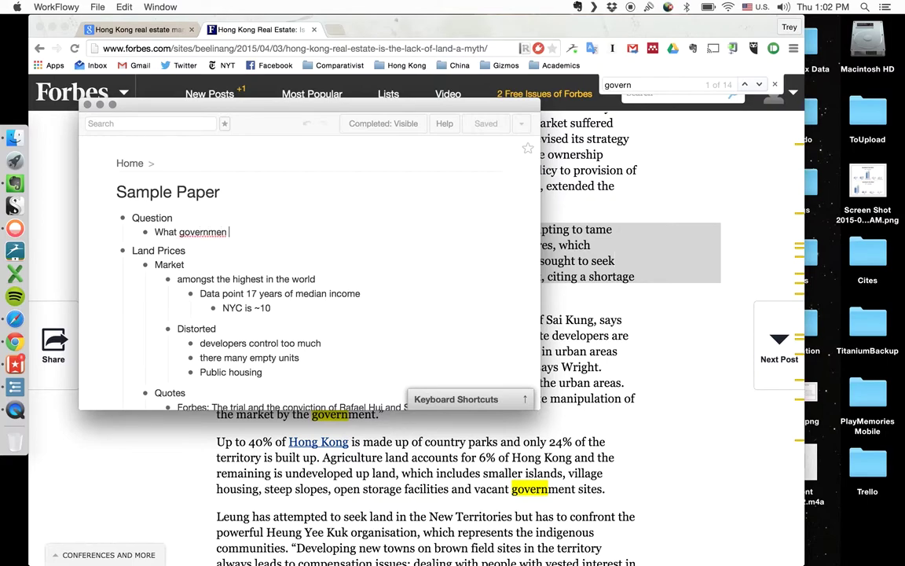
{"action": "type", "text": "t policies might crea"}
{"action": "type", "text": "t"}
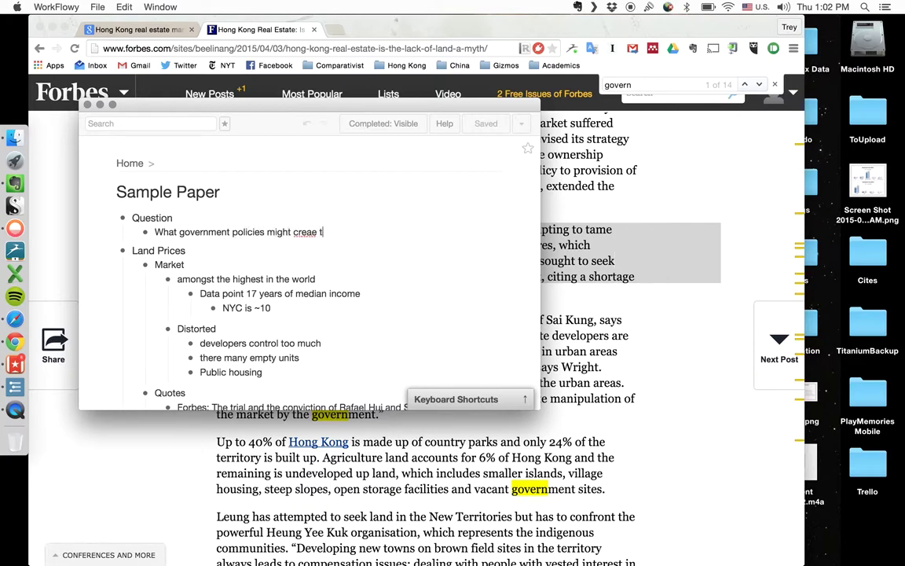
{"action": "type", "text": "e the most equitable"}
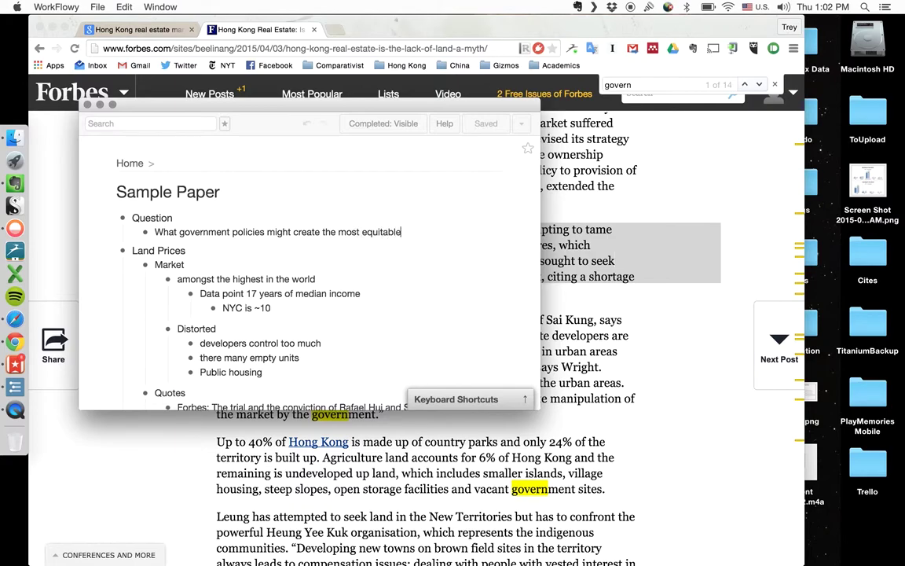
{"action": "type", "text": " housing situation "}
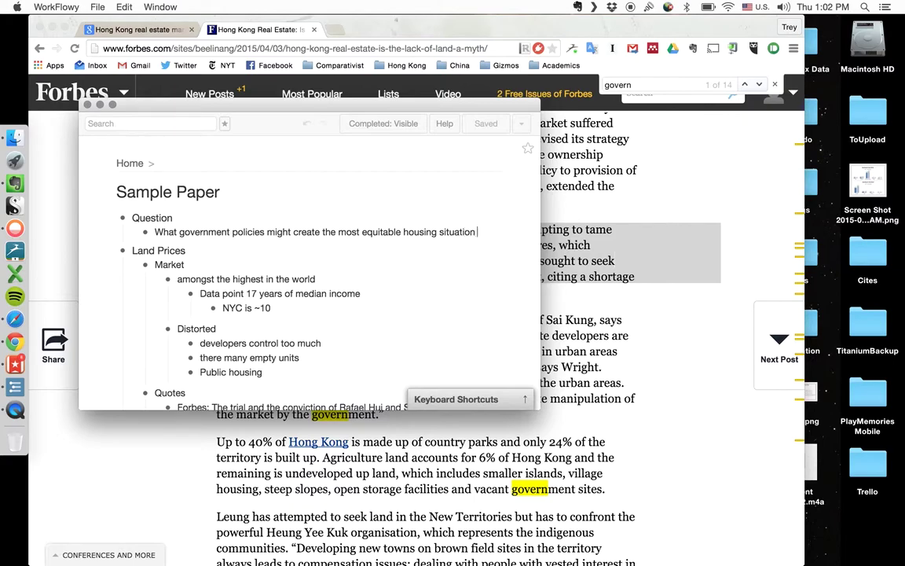
{"action": "type", "text": "in Hong"}
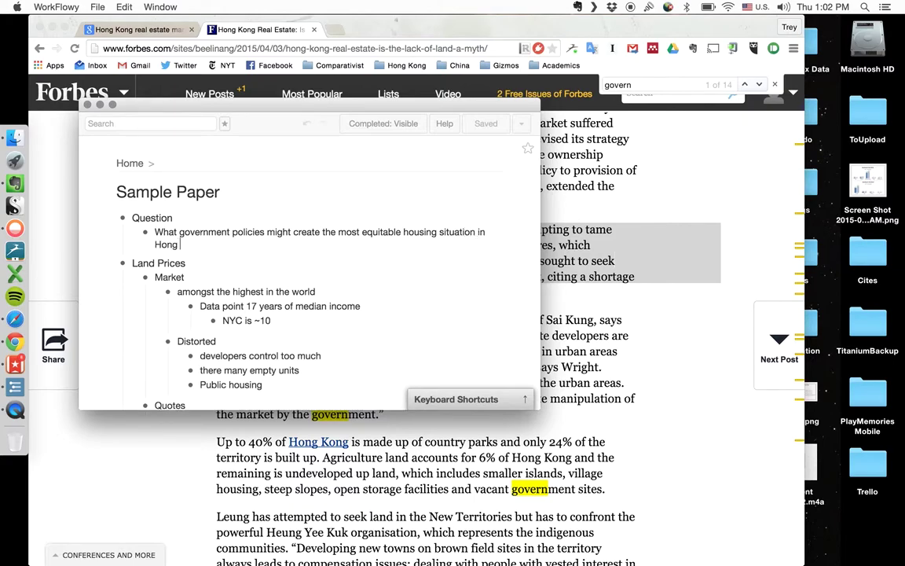
{"action": "type", "text": "Kong?"}
{"action": "key", "text": "Return"}
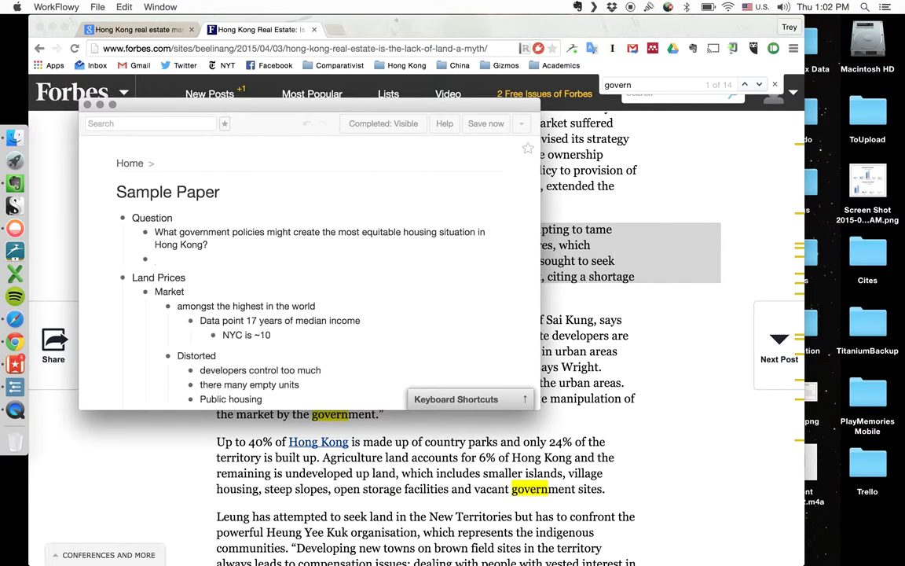
Add top-level section headings Lit Review, Data, Analysis and Conclusion after Intro.
{"action": "key", "text": "BackSpace"}
{"action": "key", "text": "Return"}
{"action": "key", "text": "shift+Tab"}
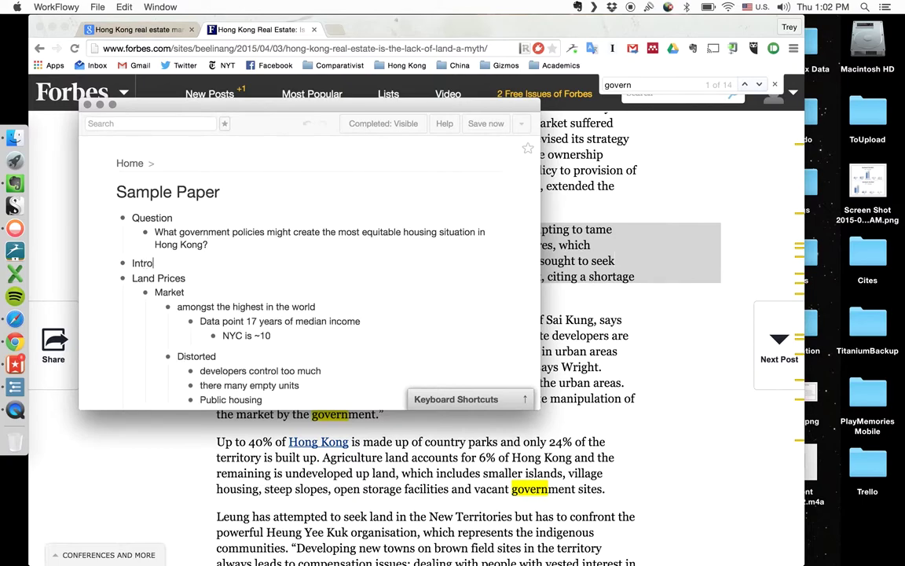
{"action": "key", "text": "Return"}
{"action": "type", "text": "Lit"}
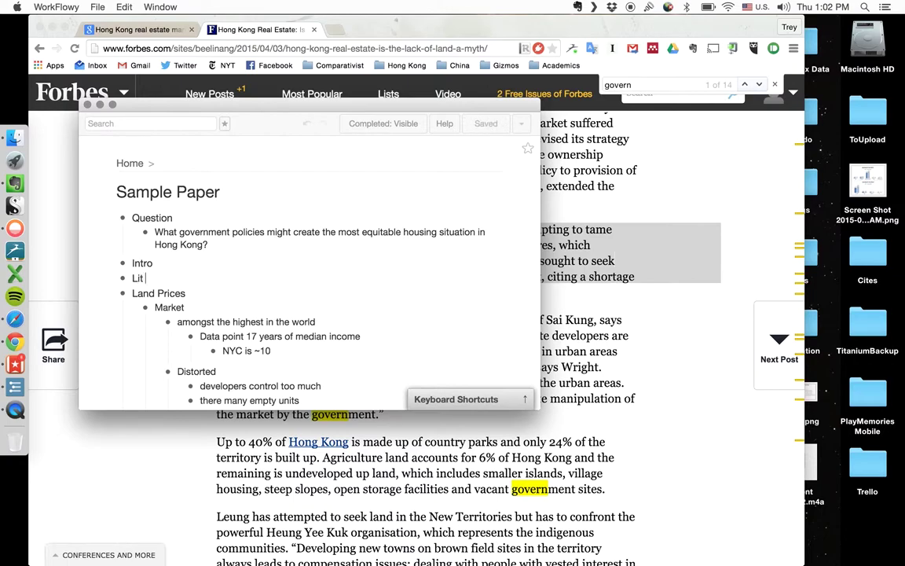
{"action": "type", "text": " Review"}
{"action": "key", "text": "Return"}
{"action": "type", "text": "Data"}
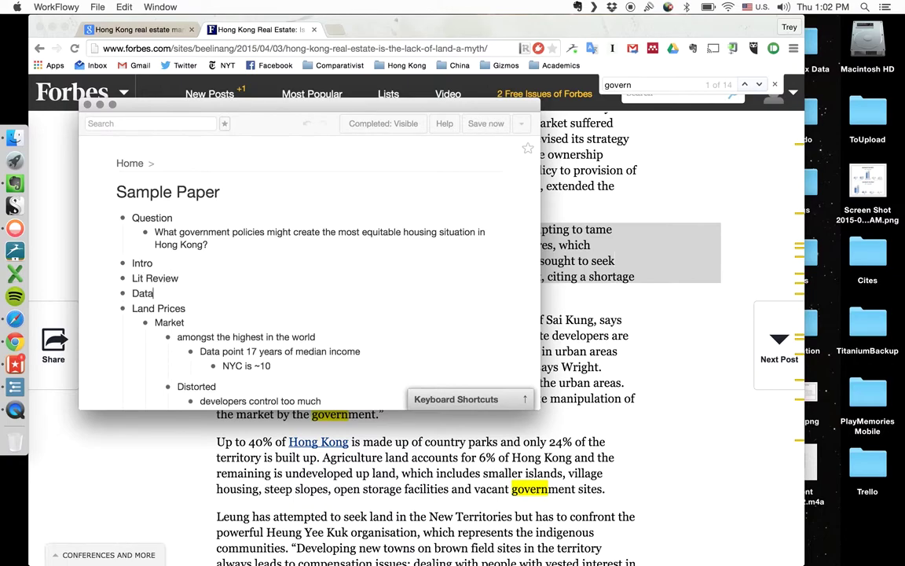
{"action": "key", "text": "Return"}
{"action": "type", "text": "Anal"}
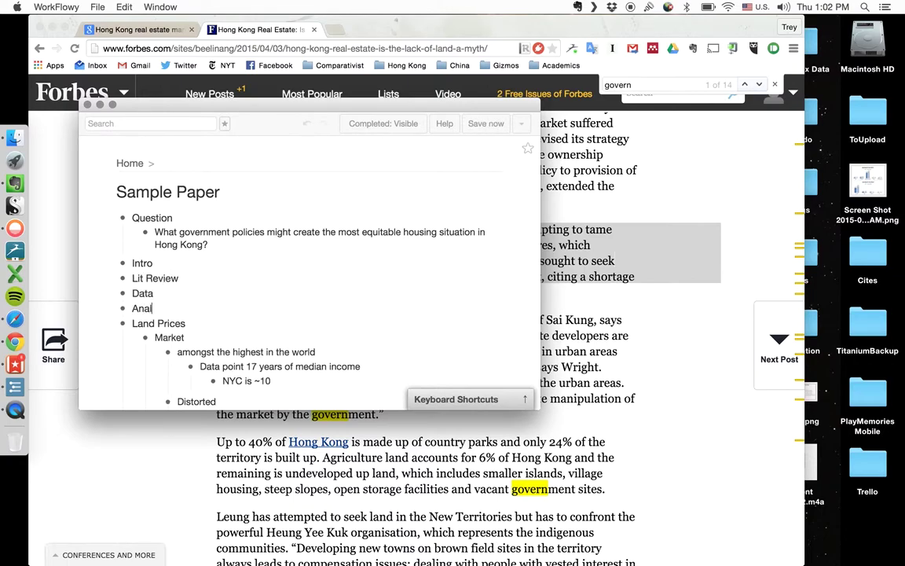
{"action": "type", "text": "ysis"}
{"action": "key", "text": "Return"}
{"action": "type", "text": "Con"}
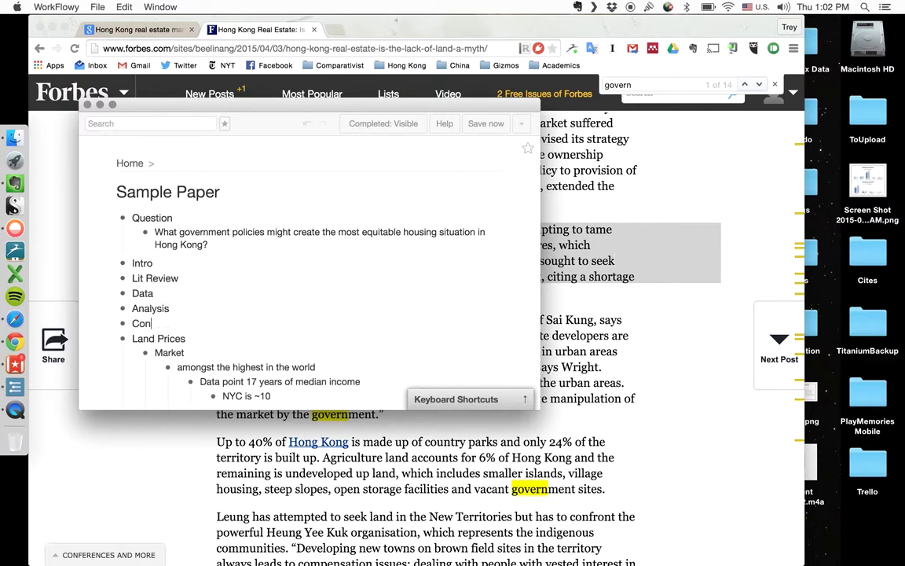
{"action": "type", "text": "clusion"}
{"action": "key", "text": "Return"}
Move the Question item below Intro and indent it under Intro.
{"action": "scroll", "coordinate": [155, 174], "scroll_direction": "down", "scroll_amount": 2}
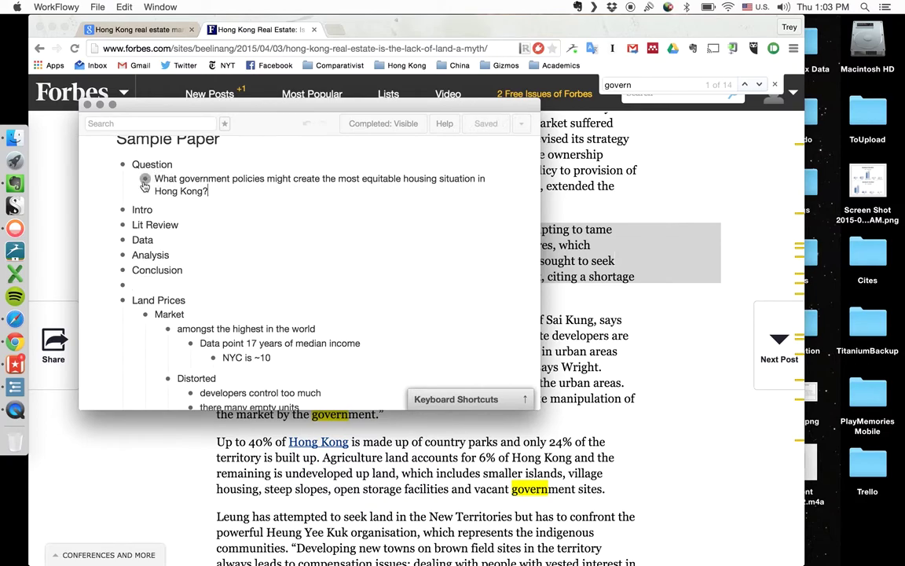
{"action": "left_click", "coordinate": [145, 182]}
{"action": "left_click", "coordinate": [177, 165]}
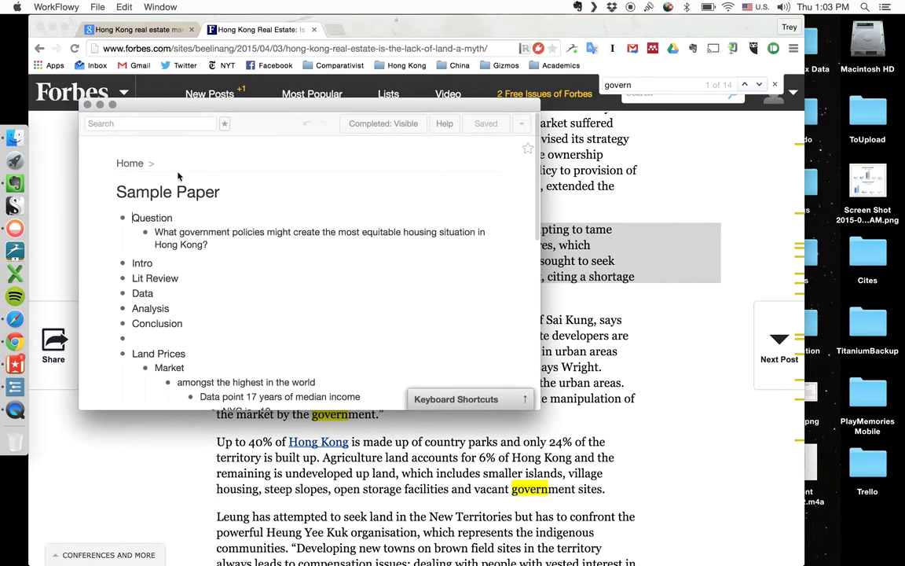
{"action": "scroll", "coordinate": [157, 168], "scroll_direction": "down", "scroll_amount": 2}
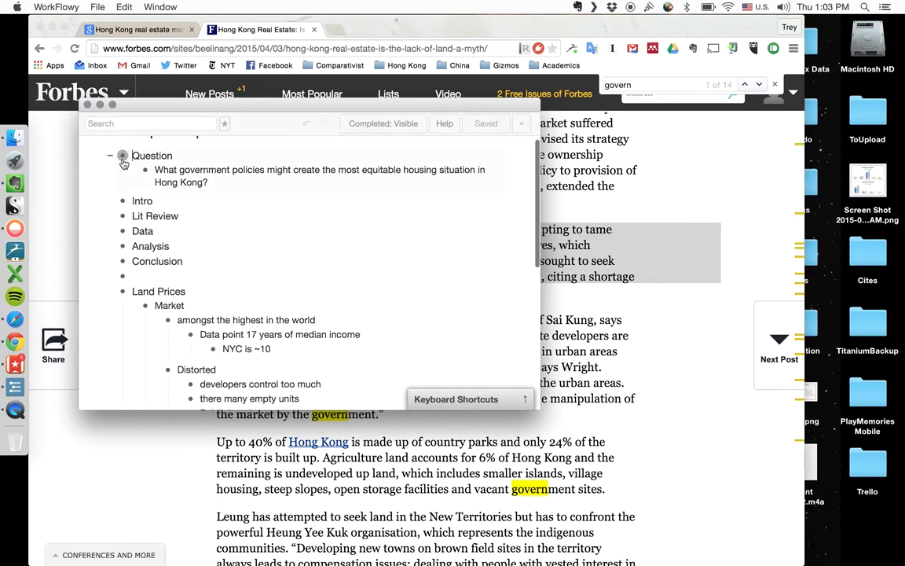
{"action": "left_click_drag", "start_coordinate": [124, 156], "coordinate": [149, 208]}
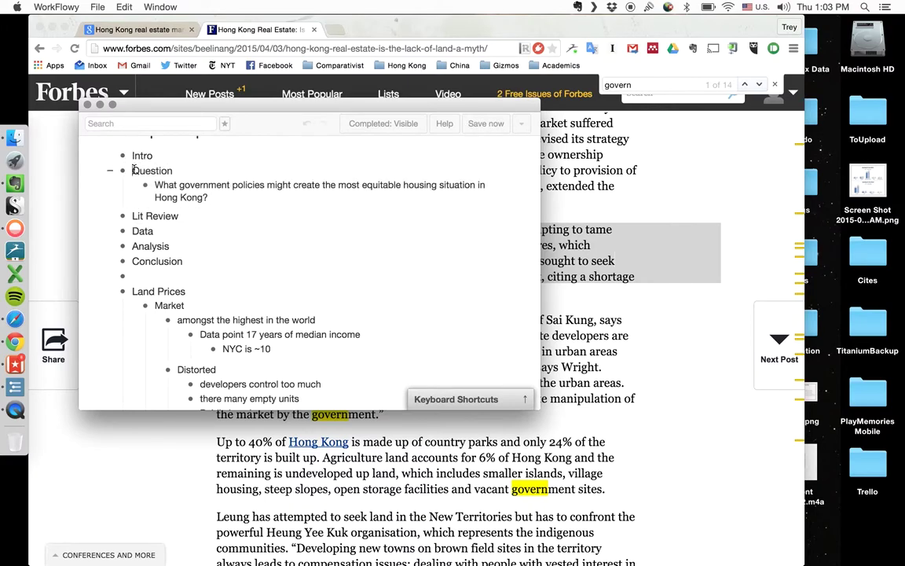
{"action": "left_click", "coordinate": [133, 170]}
{"action": "key", "text": "Tab"}
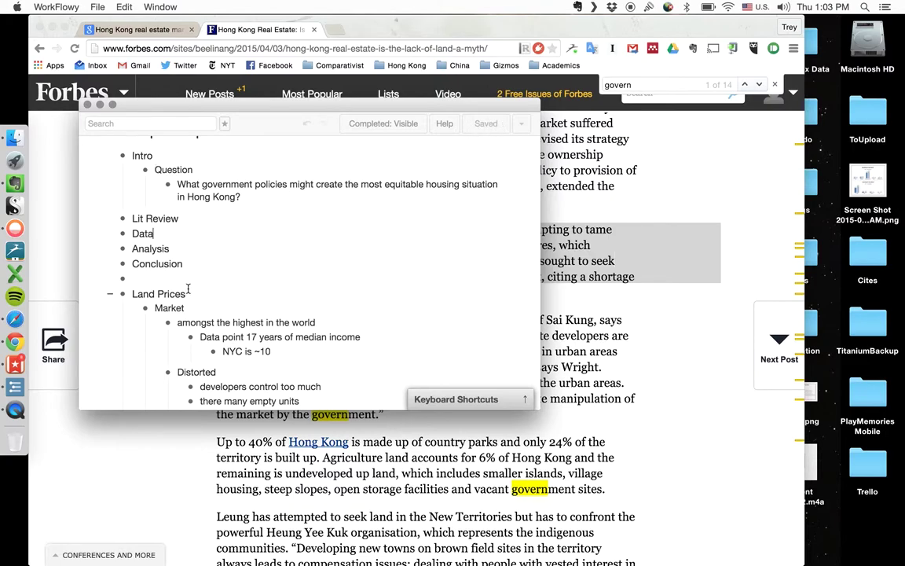
{"action": "scroll", "coordinate": [187, 289], "scroll_direction": "down", "scroll_amount": 1}
Delete the empty bullet below Conclusion.
{"action": "key", "text": "BackSpace"}
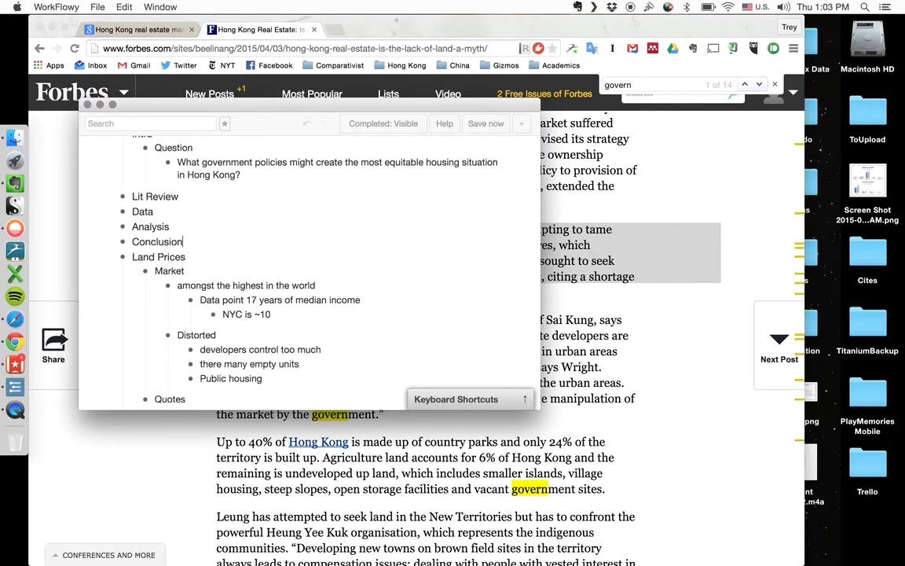
{"action": "mouse_move", "coordinate": [122, 260]}
{"action": "scroll", "coordinate": [158, 271], "scroll_direction": "down", "scroll_amount": 2}
{"action": "scroll", "coordinate": [188, 251], "scroll_direction": "up", "scroll_amount": 3}
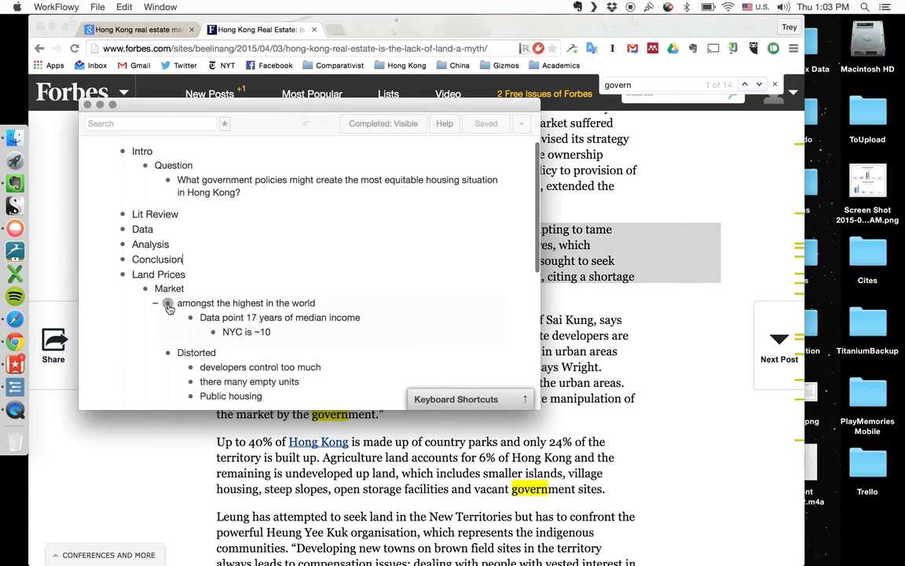
Zoom into 'amongst the highest in the world', then back out to Sample Paper.
{"action": "left_click", "coordinate": [167, 305]}
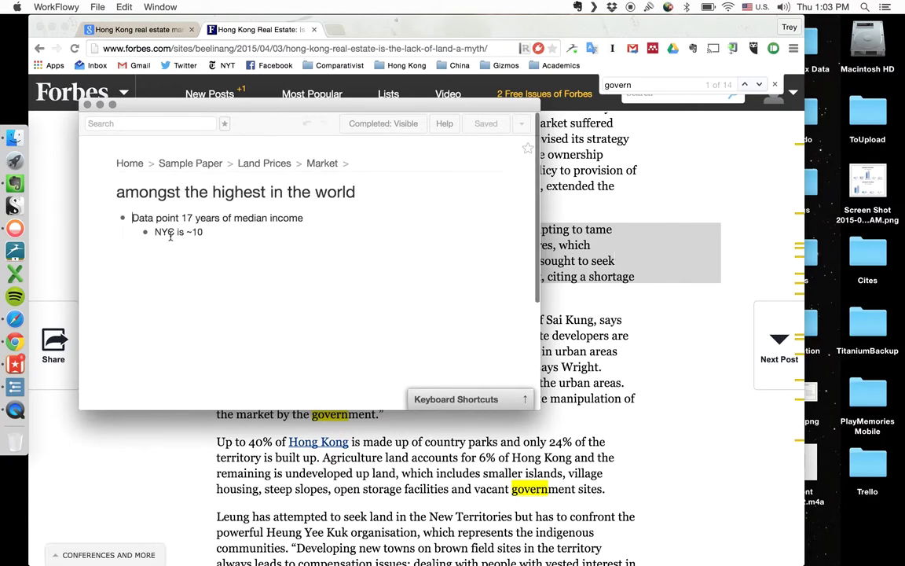
{"action": "left_click", "coordinate": [262, 164]}
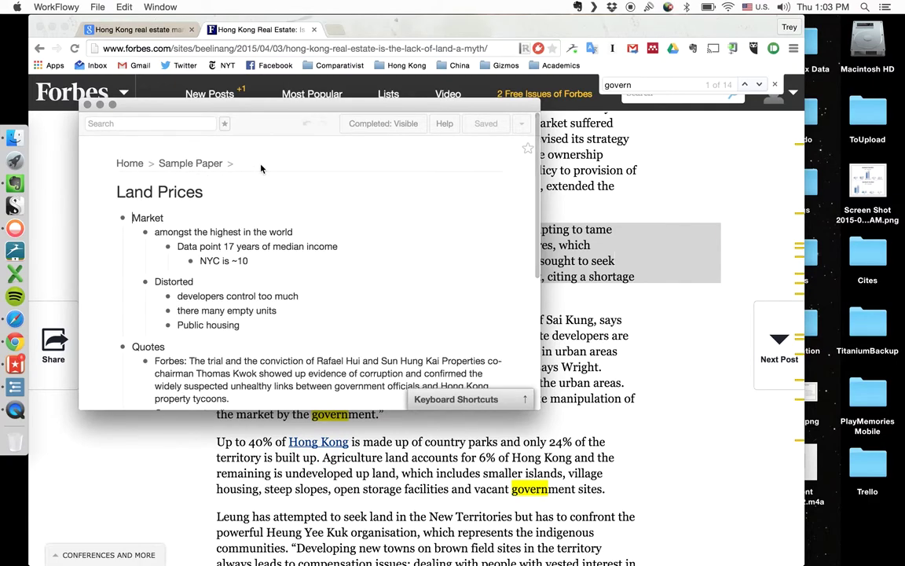
{"action": "left_click", "coordinate": [191, 163]}
{"action": "scroll", "coordinate": [212, 212], "scroll_direction": "down", "scroll_amount": 3}
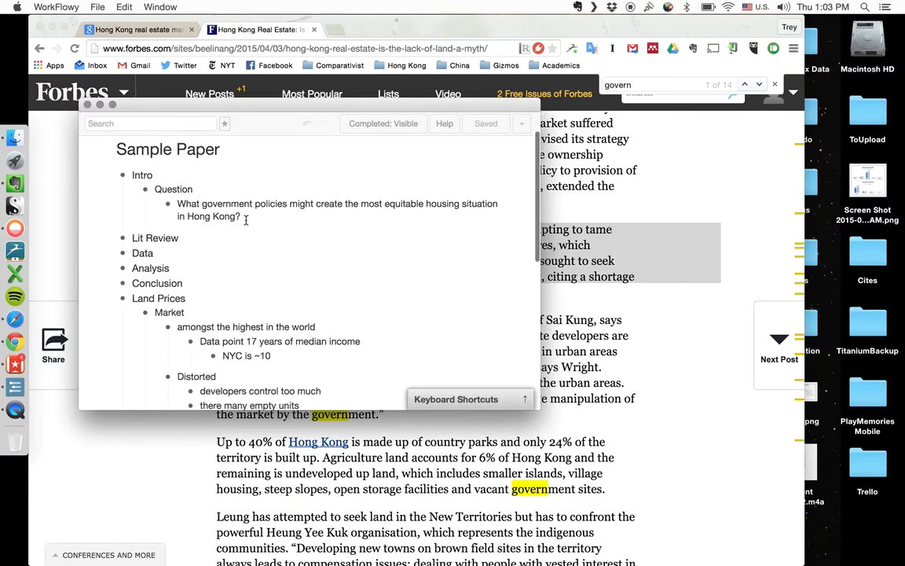
{"action": "left_click", "coordinate": [246, 220]}
Add a 'Background Data' bullet one level deeper below the research question.
{"action": "key", "text": "Return"}
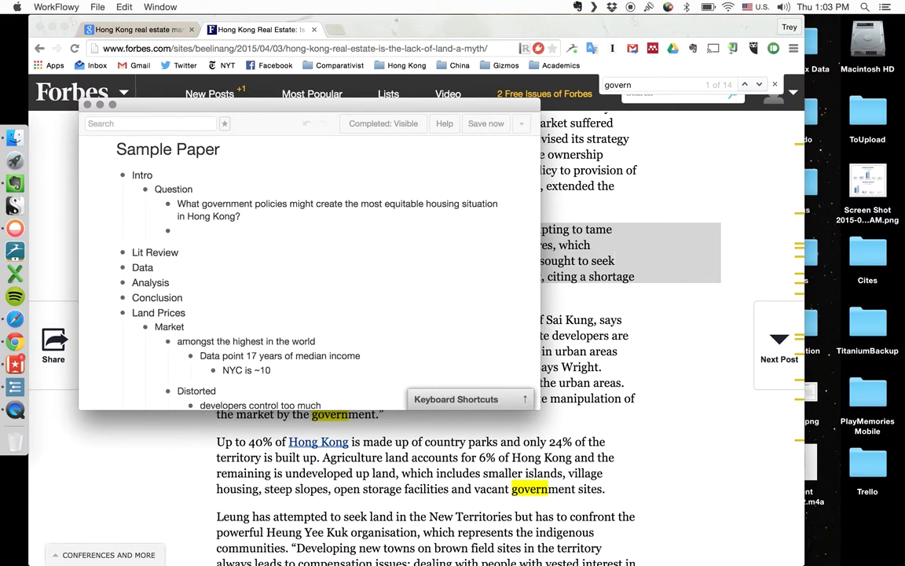
{"action": "key", "text": "Tab"}
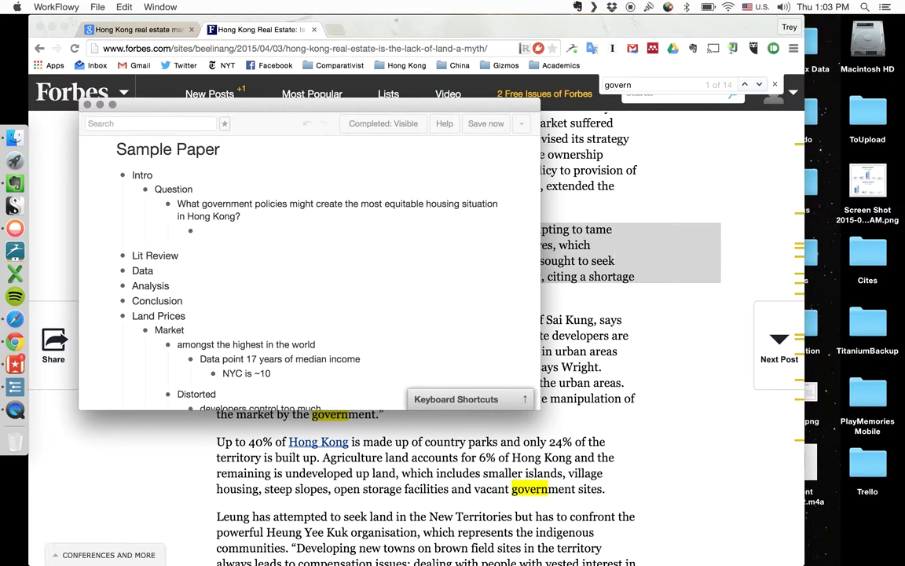
{"action": "type", "text": "Bac"}
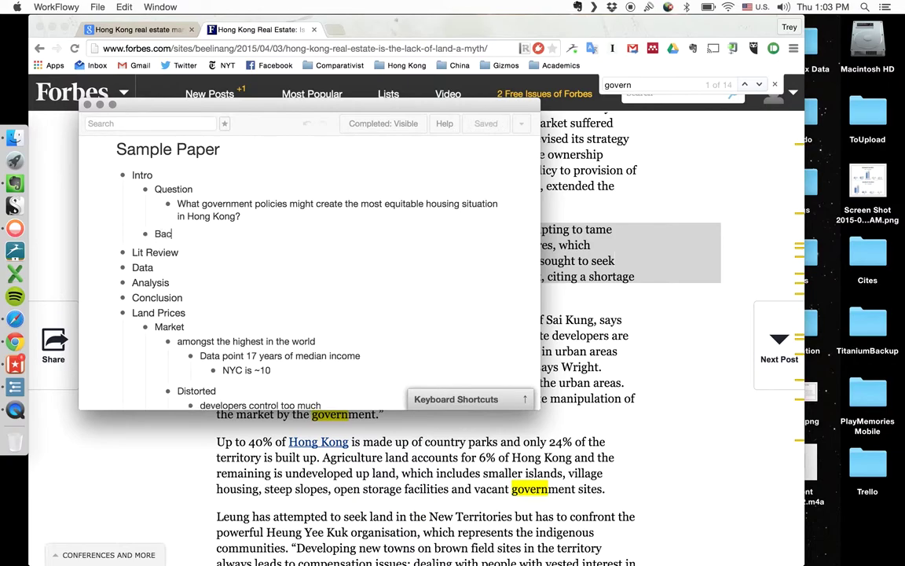
{"action": "type", "text": "kground Data"}
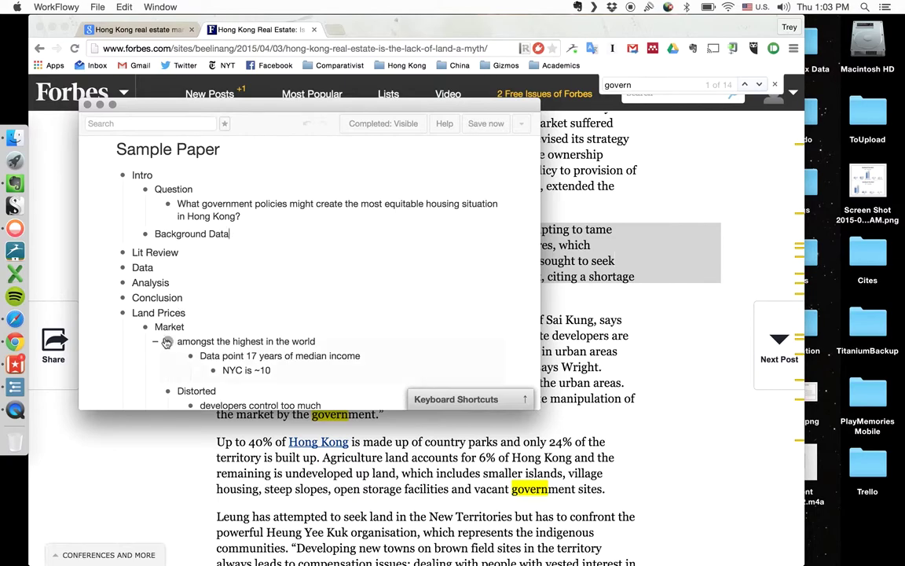
Nest 'amongst the highest in the world' under Background Data and collapse it.
{"action": "left_click_drag", "start_coordinate": [180, 312], "coordinate": [167, 245]}
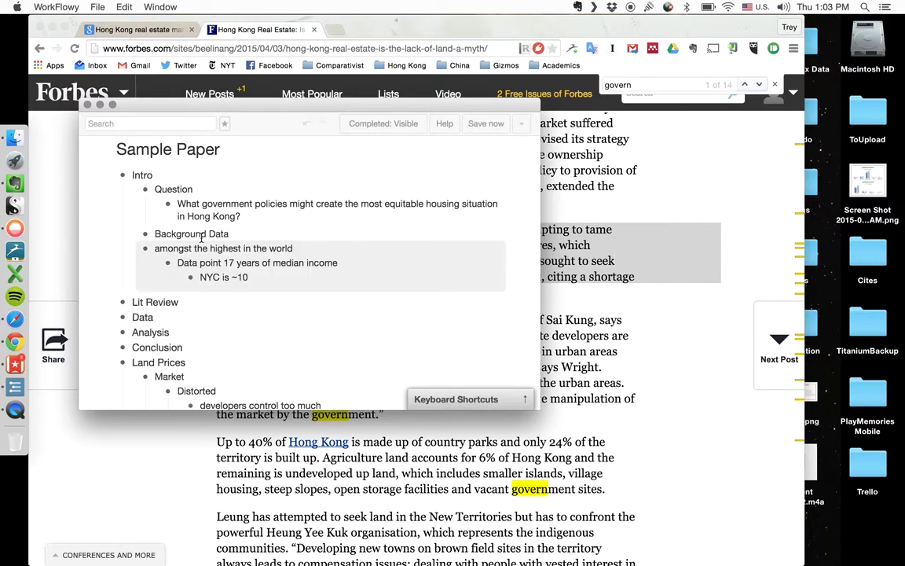
{"action": "key", "text": "Tab"}
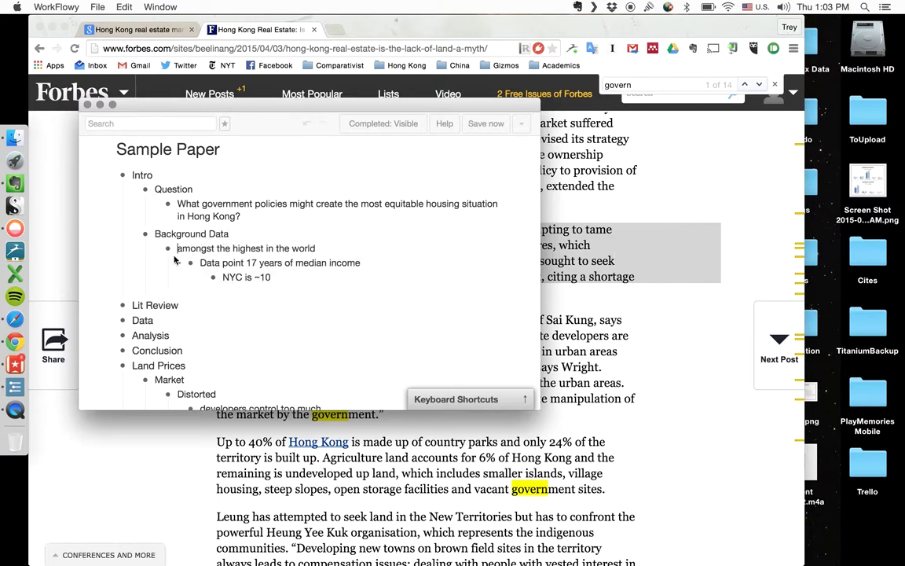
{"action": "left_click", "coordinate": [157, 252]}
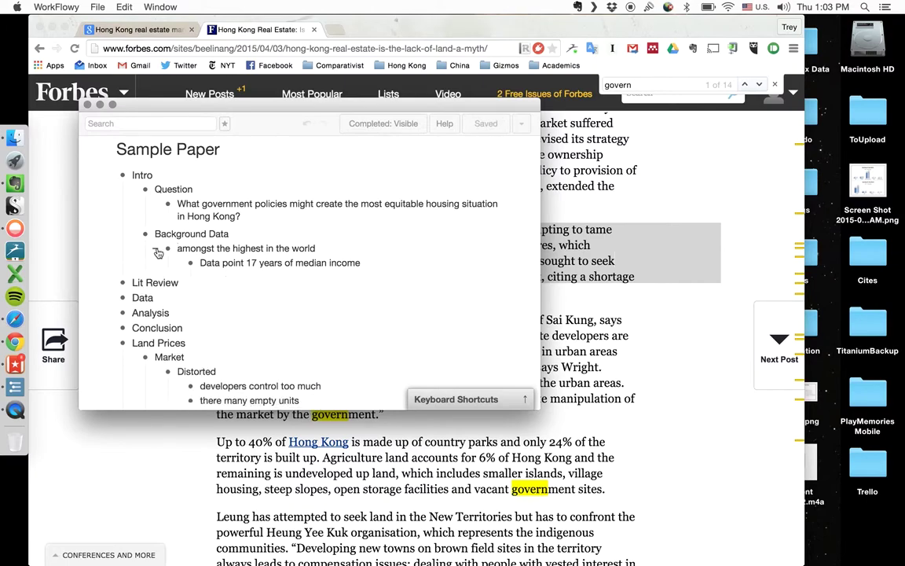
{"action": "left_click", "coordinate": [243, 248]}
{"action": "scroll", "coordinate": [259, 263], "scroll_direction": "down", "scroll_amount": 3}
{"action": "scroll", "coordinate": [270, 275], "scroll_direction": "up", "scroll_amount": 3}
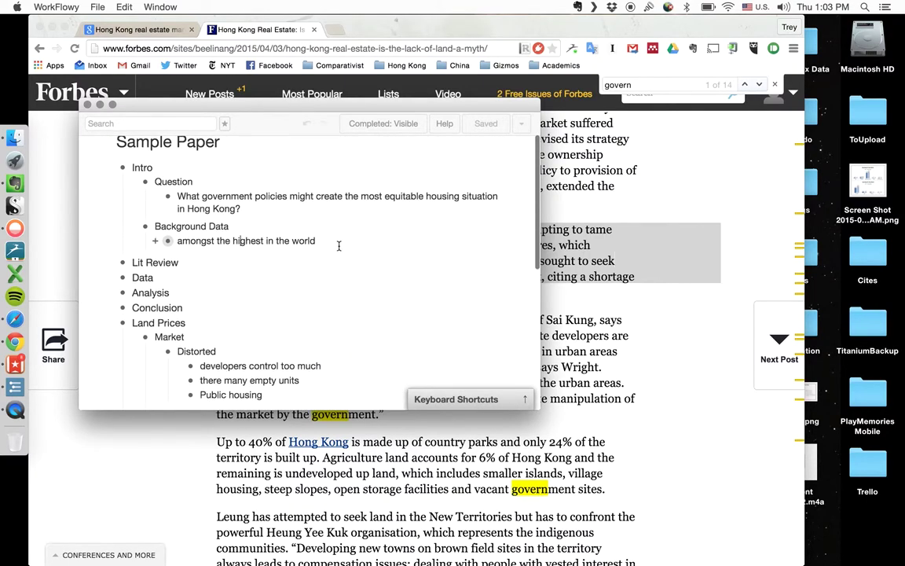
{"action": "scroll", "coordinate": [337, 244], "scroll_direction": "down", "scroll_amount": 6}
{"action": "scroll", "coordinate": [231, 233], "scroll_direction": "up", "scroll_amount": 2}
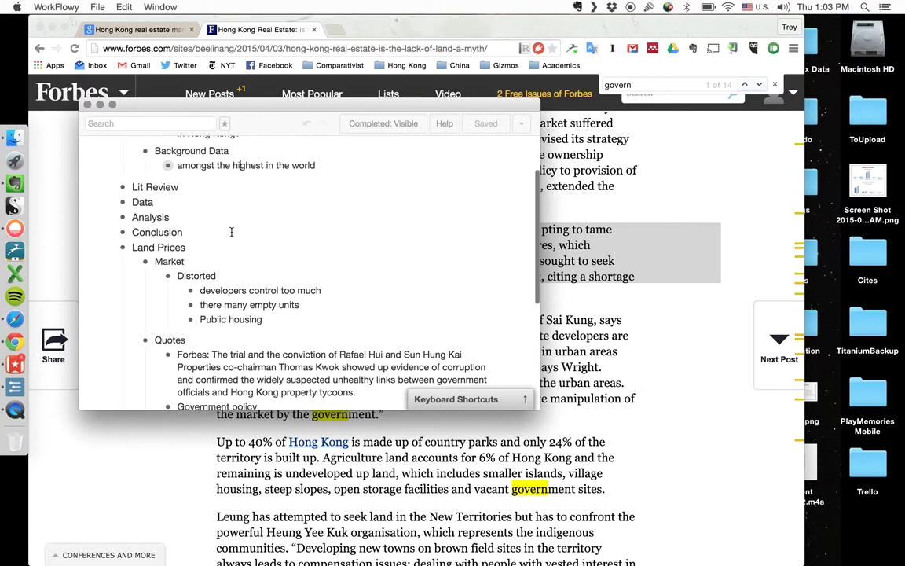
{"action": "left_click_drag", "start_coordinate": [168, 276], "coordinate": [176, 181]}
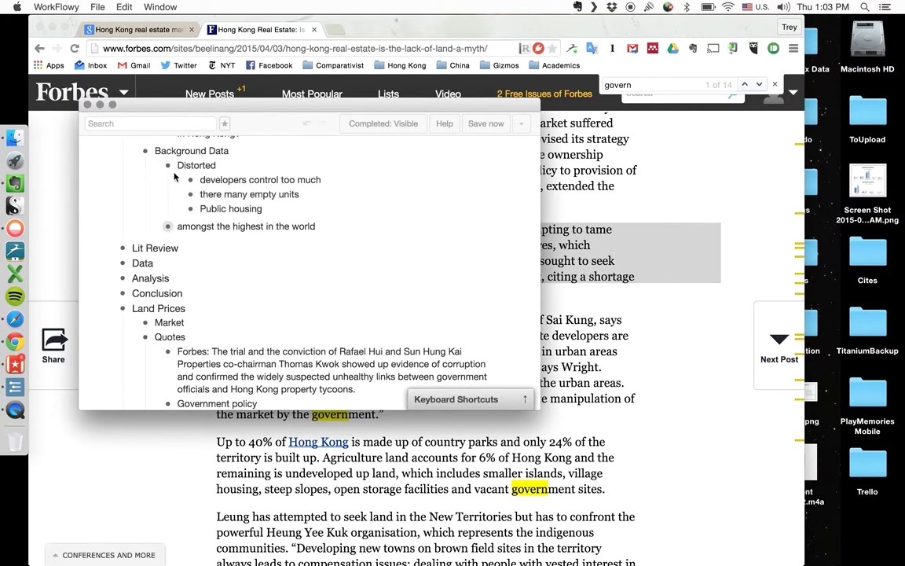
Under 'developers control too much', note 15 families control 85% of Hong Kong's GDP; collapse Distorted.
{"action": "left_click", "coordinate": [278, 212]}
{"action": "left_click", "coordinate": [323, 180]}
{"action": "key", "text": "Return"}
{"action": "key", "text": "Tab"}
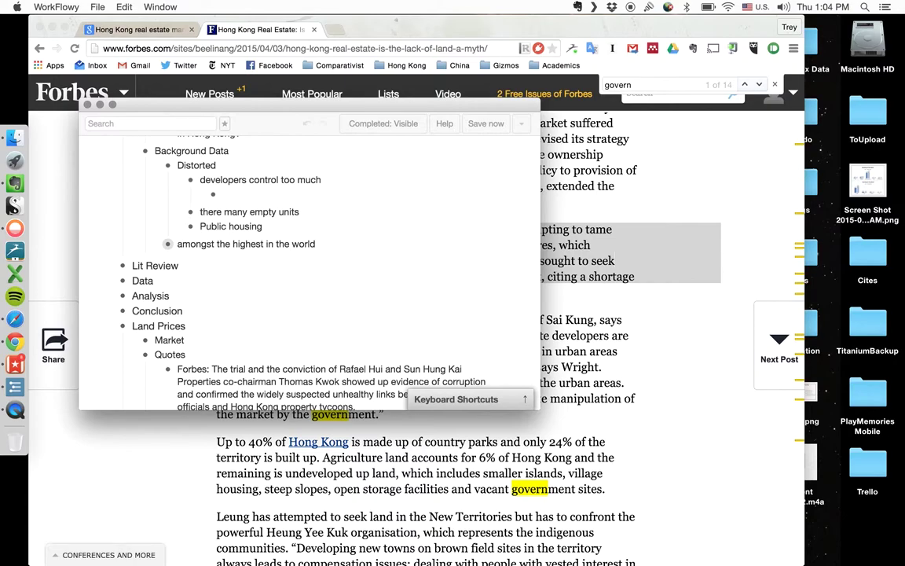
{"action": "type", "text": "15 families control 8"}
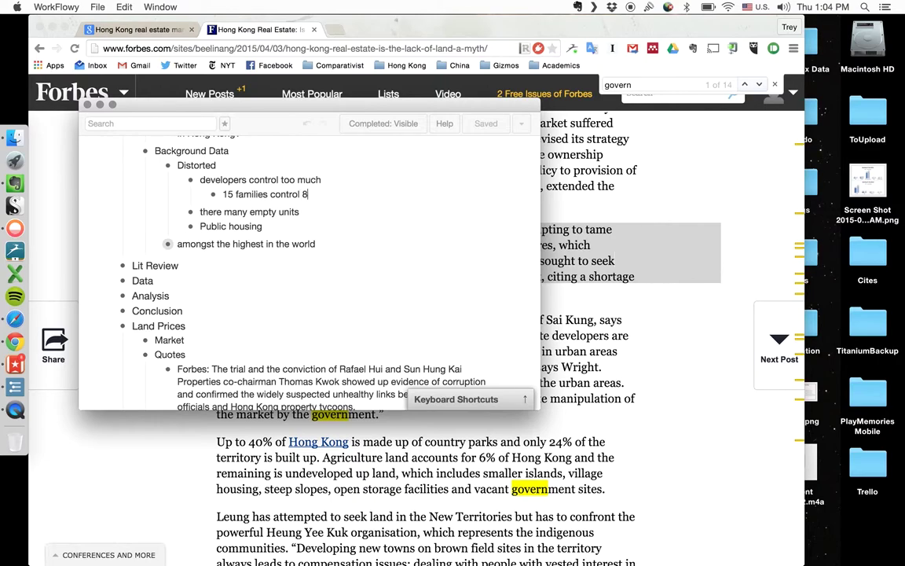
{"action": "type", "text": "5% of the GDP in Hong K"}
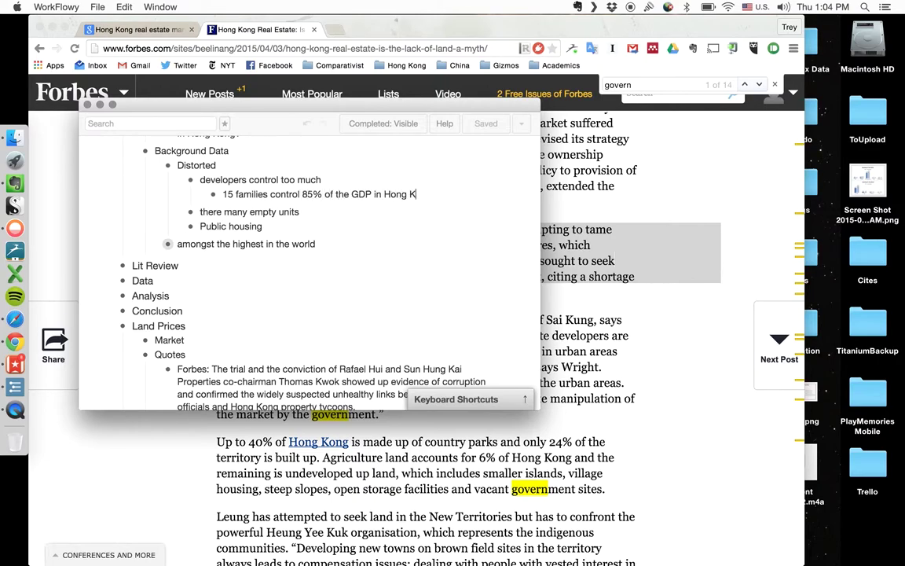
{"action": "type", "text": "ong. Most of"}
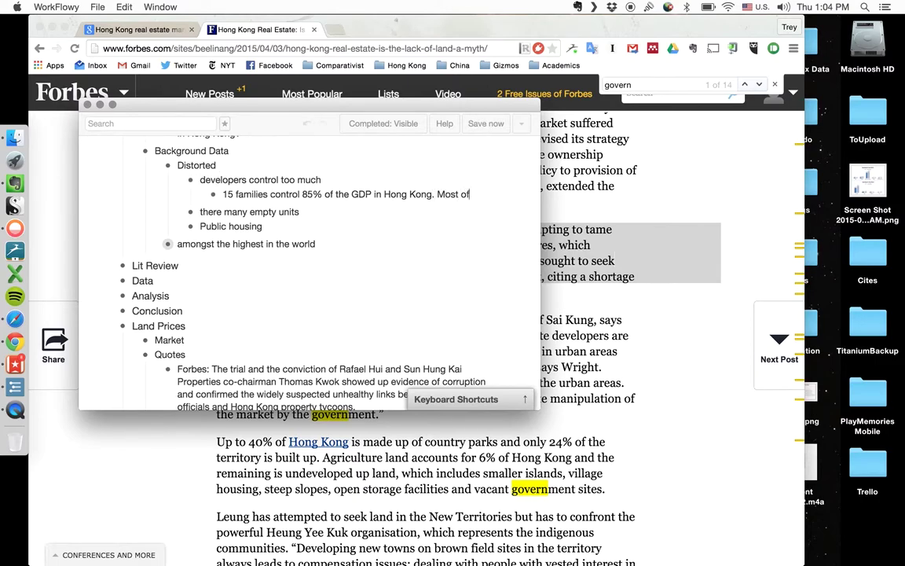
{"action": "type", "text": " the them ar"}
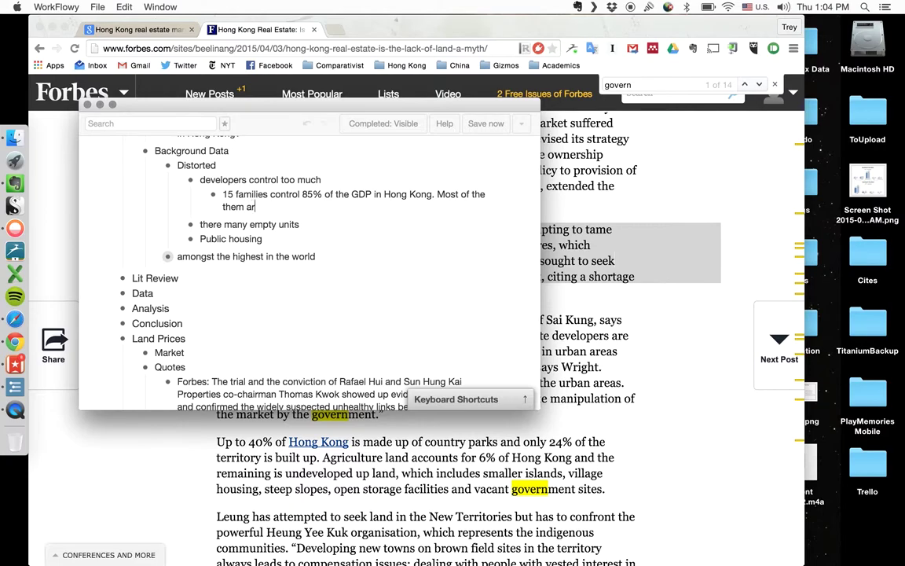
{"action": "type", "text": "e in developer f"}
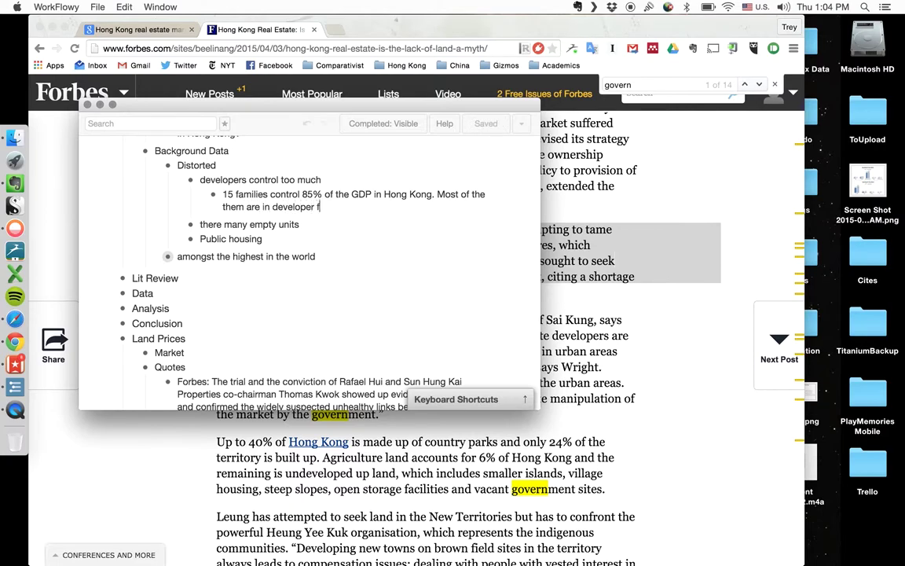
{"action": "type", "text": "amilies."}
{"action": "left_click", "coordinate": [339, 207]}
{"action": "key", "text": "BackSpace"}
{"action": "key", "text": "BackSpace"}
{"action": "key", "text": "BackSpace"}
{"action": "key", "text": "BackSpace"}
{"action": "key", "text": "BackSpace"}
{"action": "key", "text": "BackSpace"}
{"action": "key", "text": "BackSpace"}
{"action": "key", "text": "BackSpace"}
{"action": "key", "text": "BackSpace"}
{"action": "key", "text": "BackSpace"}
{"action": "key", "text": "BackSpace"}
{"action": "key", "text": "BackSpace"}
{"action": "key", "text": "BackSpace"}
{"action": "key", "text": "BackSpace"}
{"action": "key", "text": "BackSpace"}
{"action": "type", "text": "housing development."}
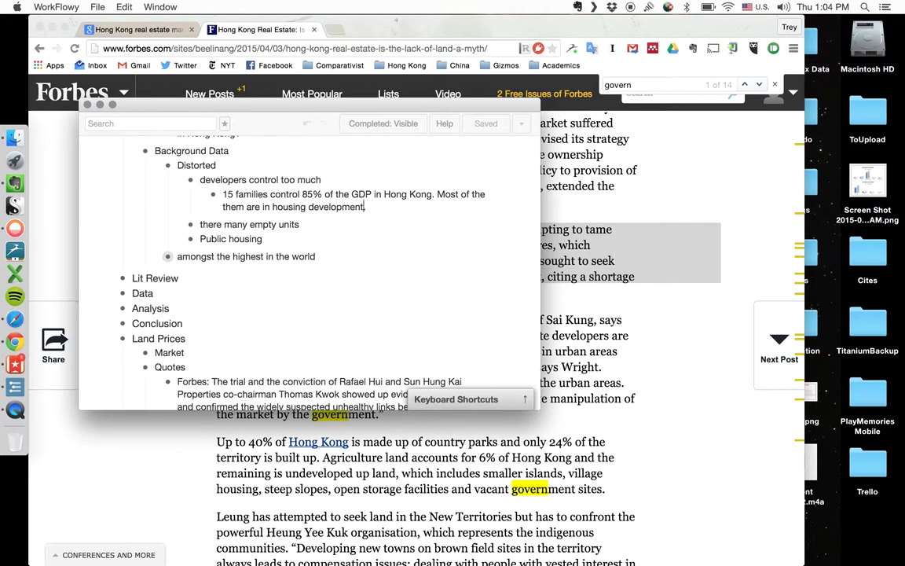
{"action": "left_click", "coordinate": [160, 169]}
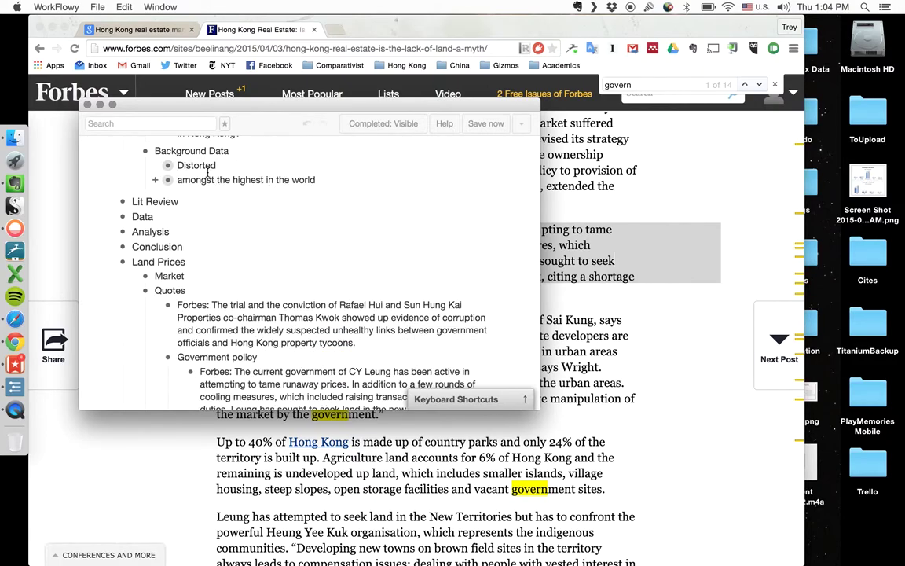
{"action": "scroll", "coordinate": [207, 175], "scroll_direction": "up", "scroll_amount": 3}
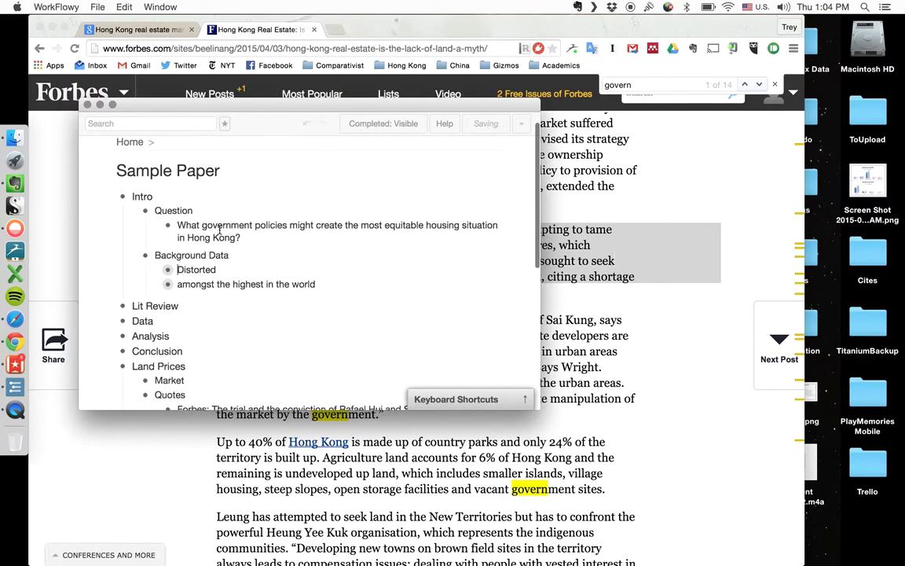
Collapse Background Data, move Government policy under Intro after Question, and collapse it.
{"action": "left_click", "coordinate": [134, 259]}
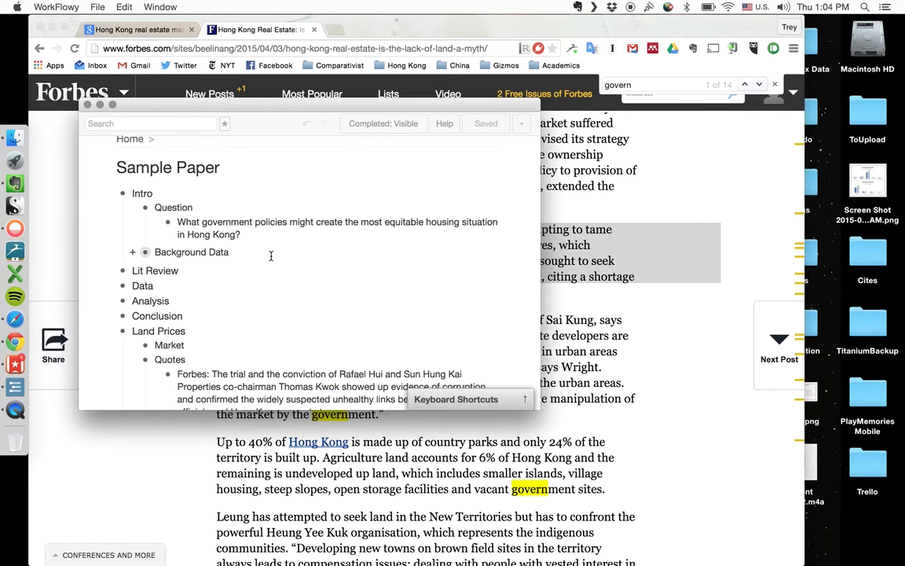
{"action": "scroll", "coordinate": [271, 255], "scroll_direction": "down", "scroll_amount": 2}
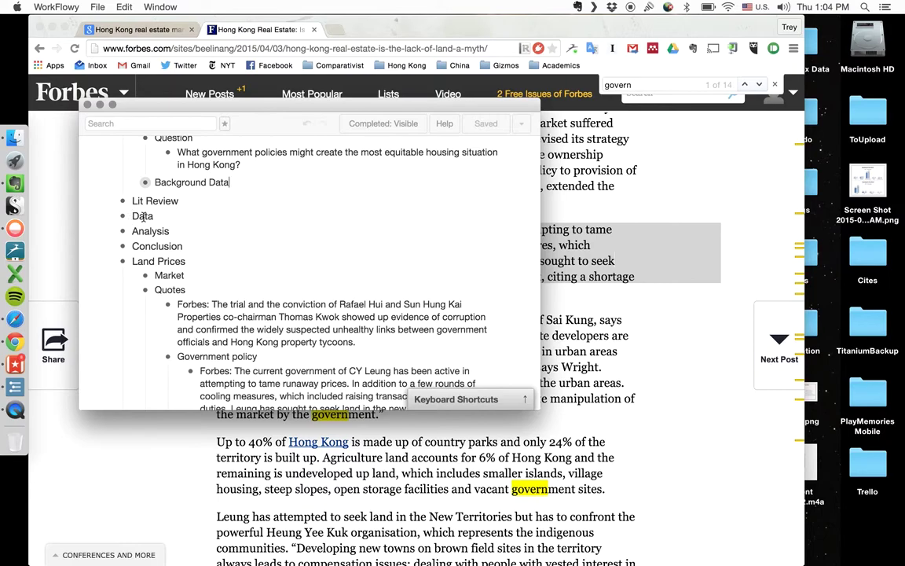
{"action": "scroll", "coordinate": [223, 227], "scroll_direction": "down", "scroll_amount": 3}
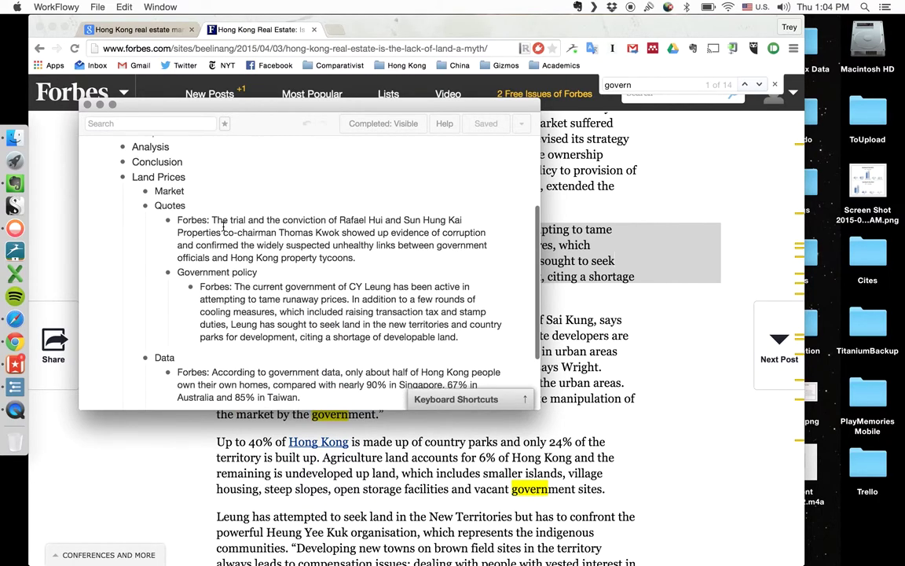
{"action": "scroll", "coordinate": [223, 226], "scroll_direction": "up", "scroll_amount": 2}
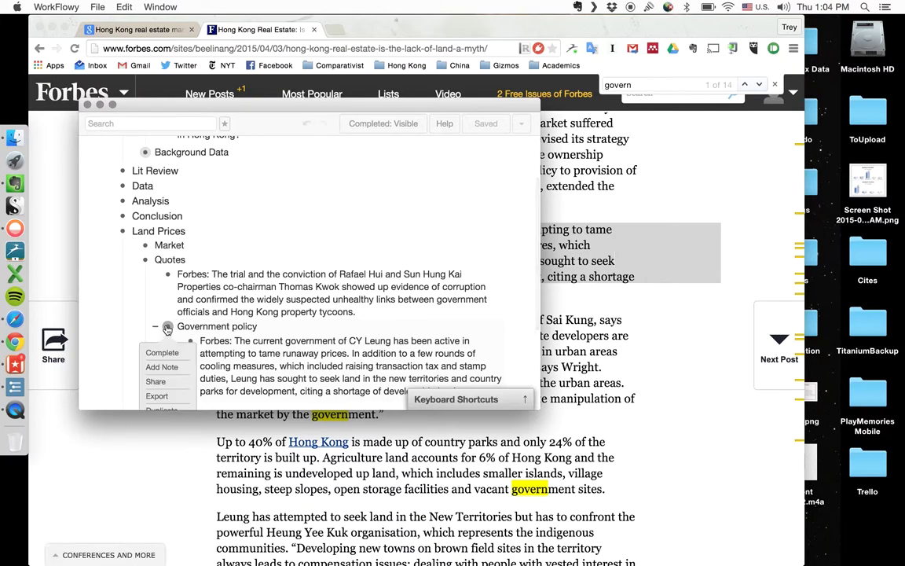
{"action": "scroll", "coordinate": [165, 353], "scroll_direction": "up", "scroll_amount": 2}
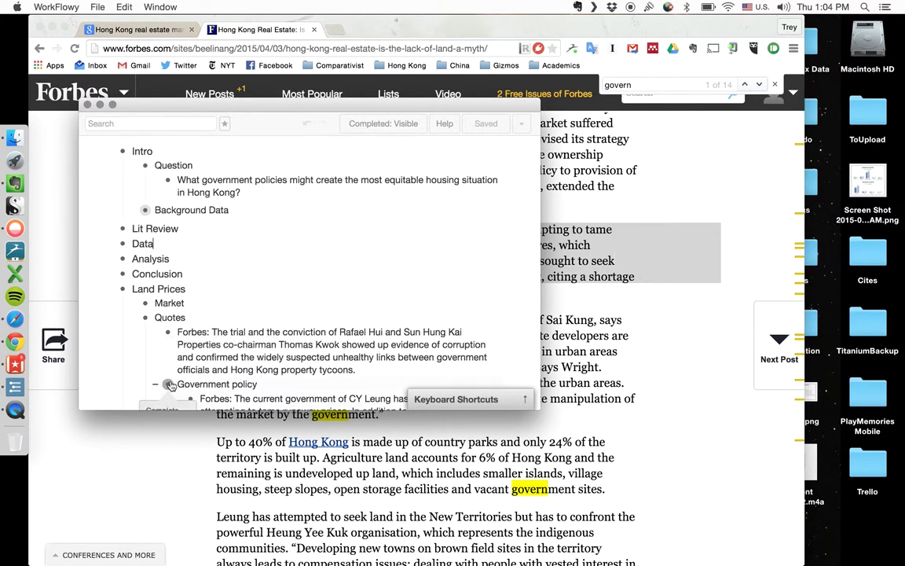
{"action": "left_click_drag", "start_coordinate": [167, 384], "coordinate": [154, 162]}
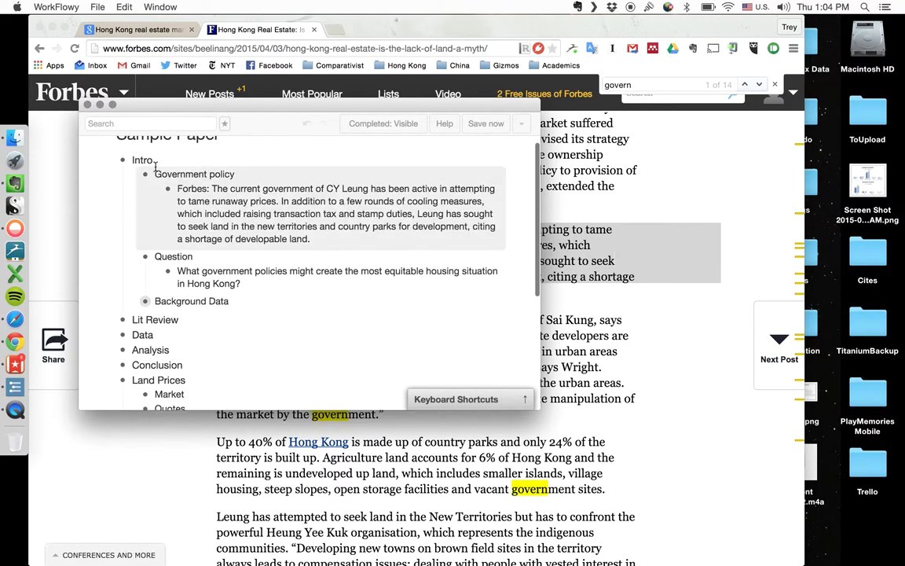
{"action": "left_click_drag", "start_coordinate": [145, 256], "coordinate": [134, 159]}
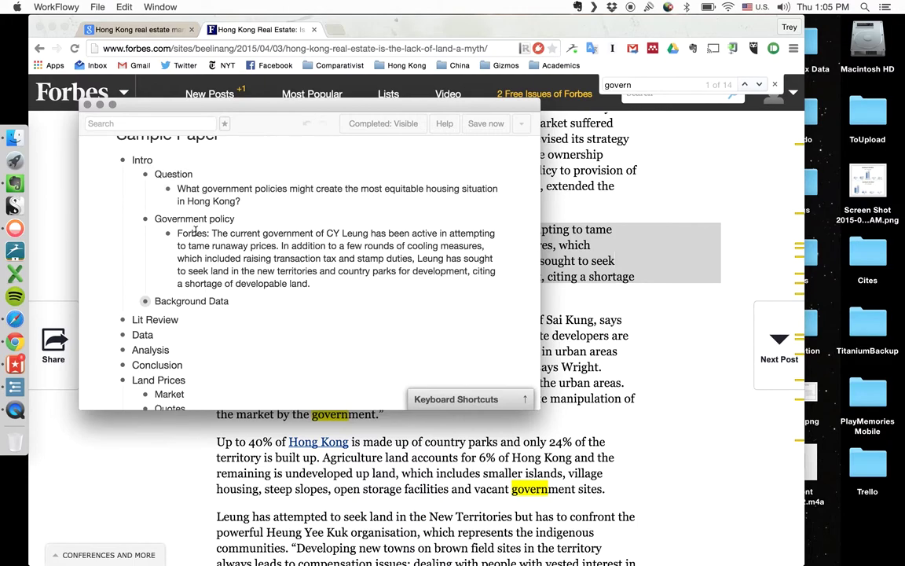
{"action": "left_click", "coordinate": [134, 222]}
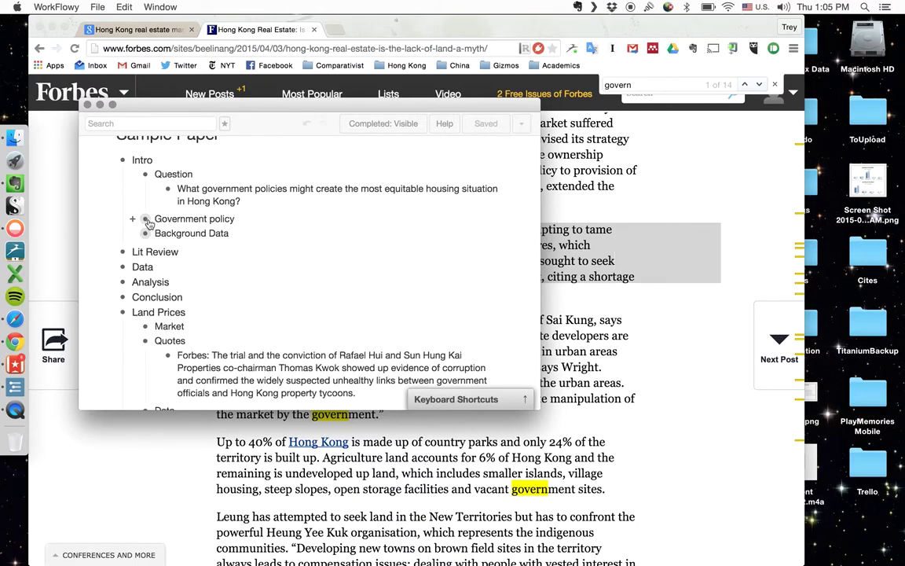
Collapse Question and move Background Data above Government policy within Intro.
{"action": "left_click", "coordinate": [133, 174]}
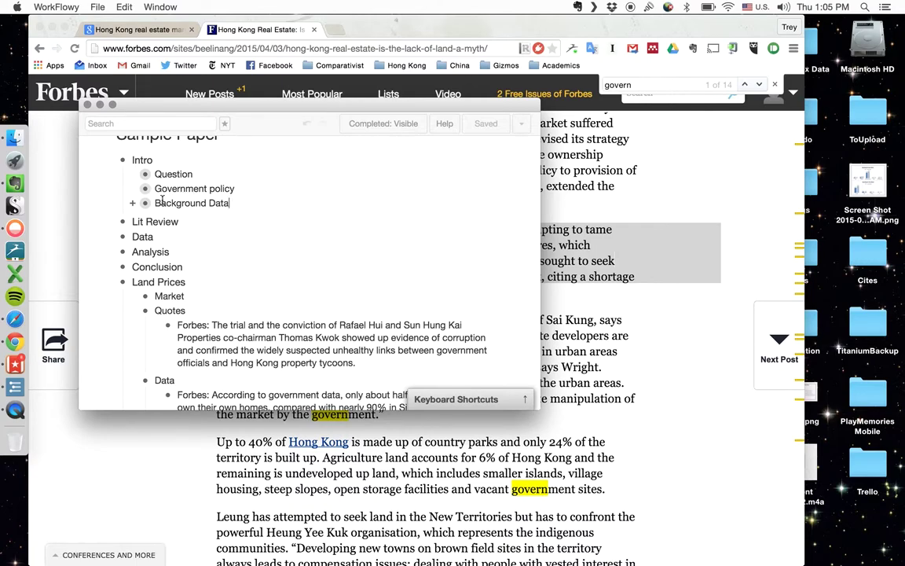
{"action": "mouse_move", "coordinate": [145, 205]}
{"action": "left_click_drag", "start_coordinate": [145, 205], "coordinate": [148, 188]}
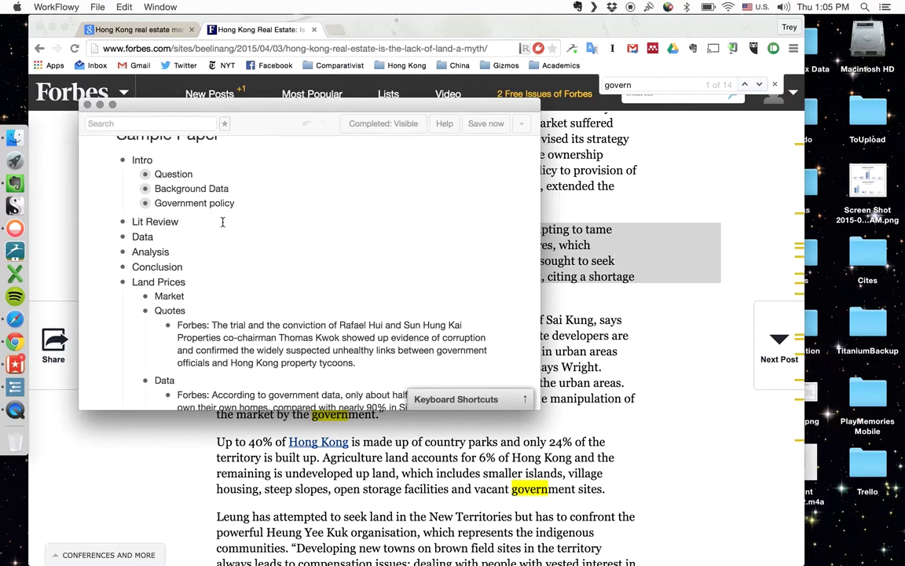
{"action": "left_click", "coordinate": [134, 192]}
{"action": "left_click", "coordinate": [133, 235]}
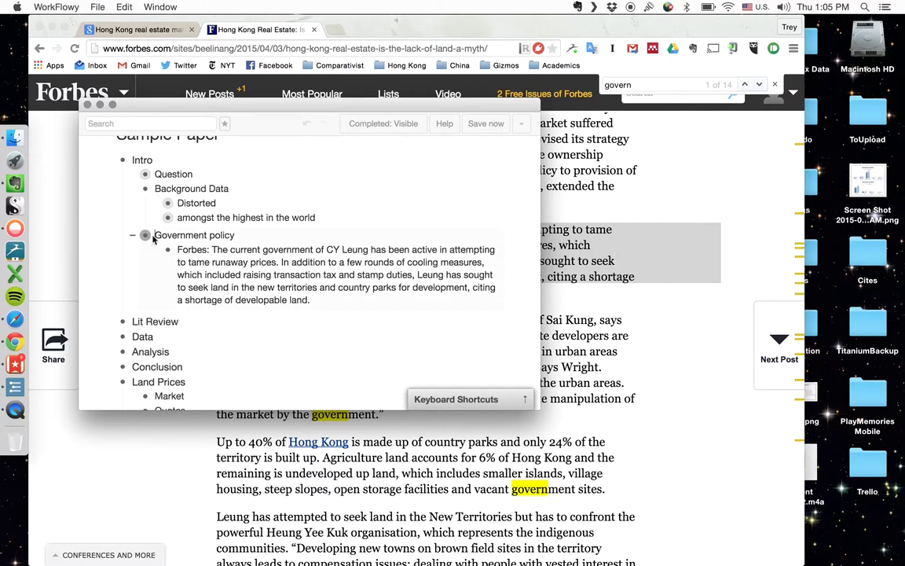
{"action": "left_click", "coordinate": [134, 235]}
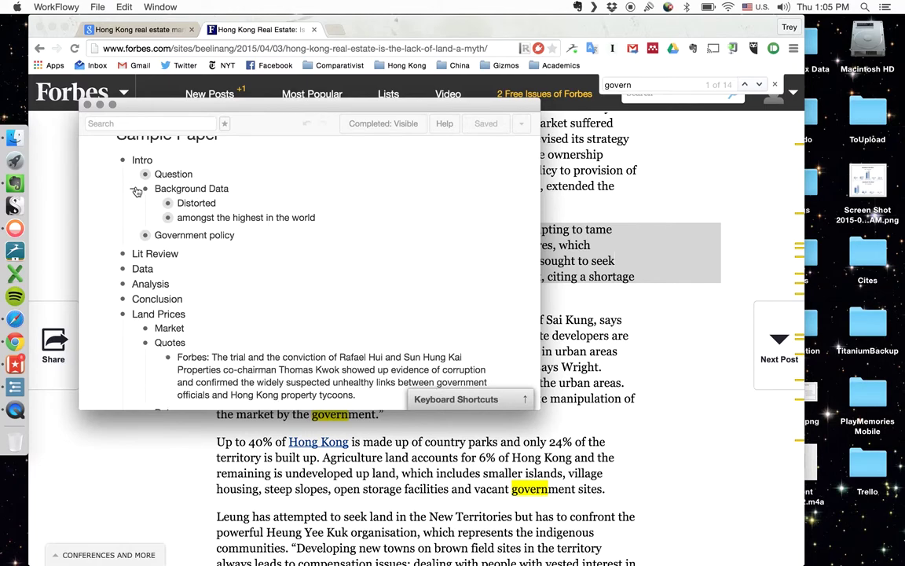
{"action": "left_click", "coordinate": [134, 189]}
Move the Forbes home-ownership note up and indent it under the Data heading.
{"action": "scroll", "coordinate": [161, 208], "scroll_direction": "down", "scroll_amount": 2}
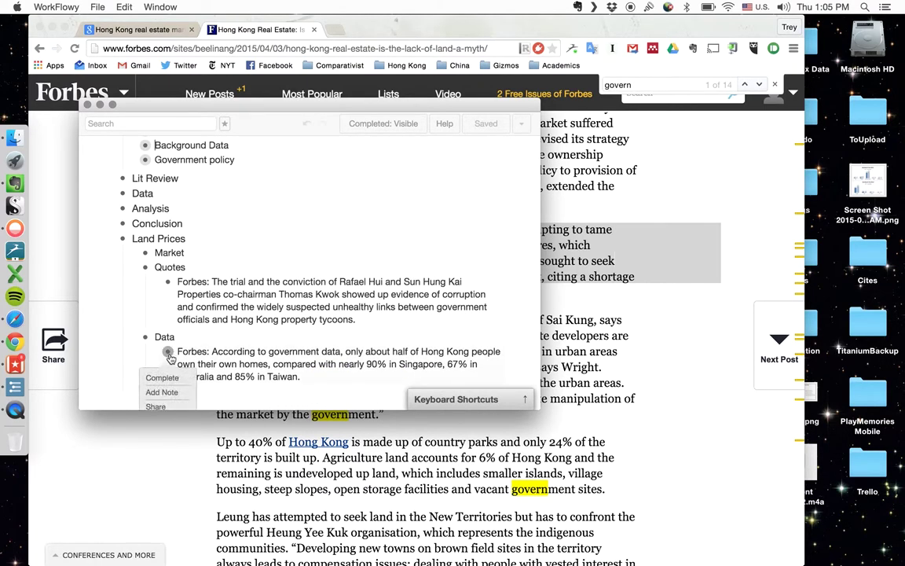
{"action": "left_click_drag", "start_coordinate": [167, 351], "coordinate": [125, 207]}
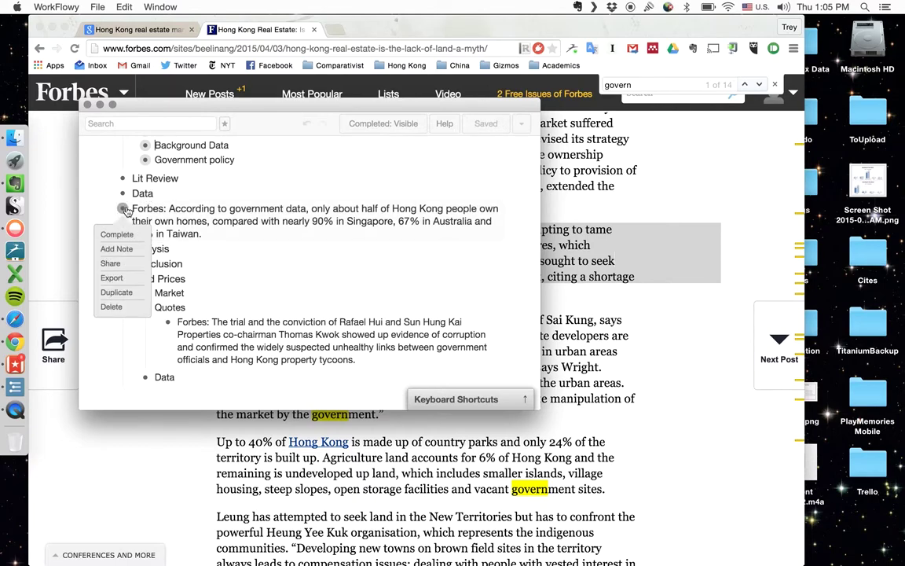
{"action": "left_click", "coordinate": [136, 207]}
{"action": "key", "text": "Tab"}
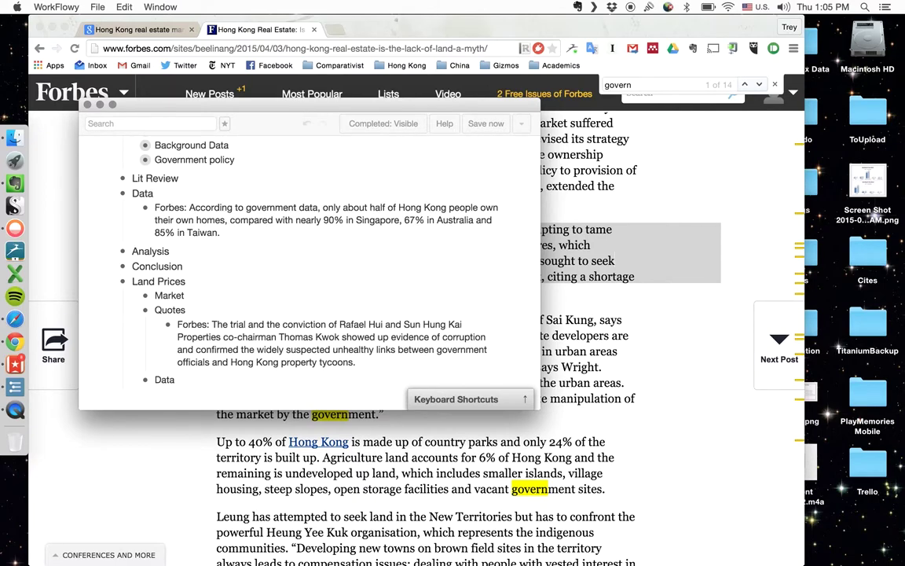
{"action": "scroll", "coordinate": [242, 263], "scroll_direction": "up", "scroll_amount": 3}
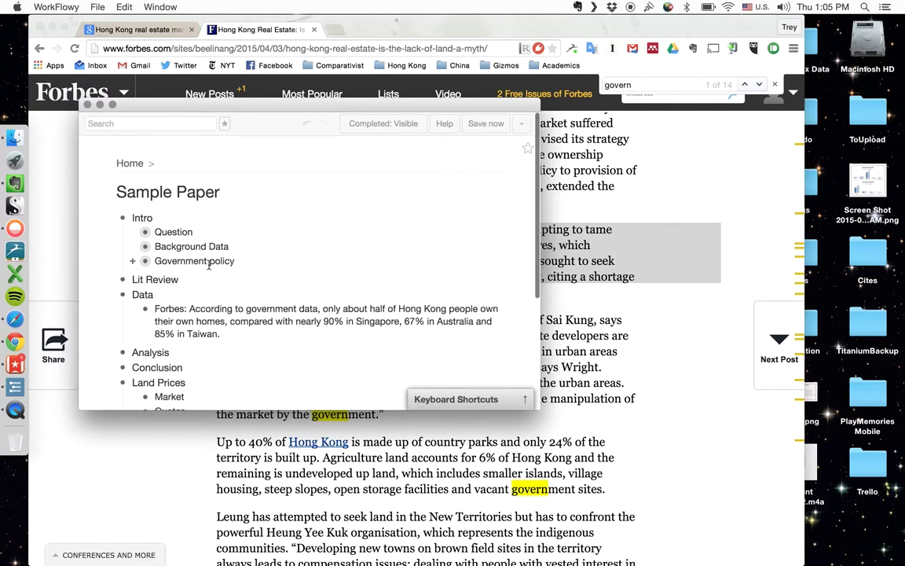
Expand Background Data and view the Forbes home-ownership note on its own.
{"action": "left_click", "coordinate": [135, 248]}
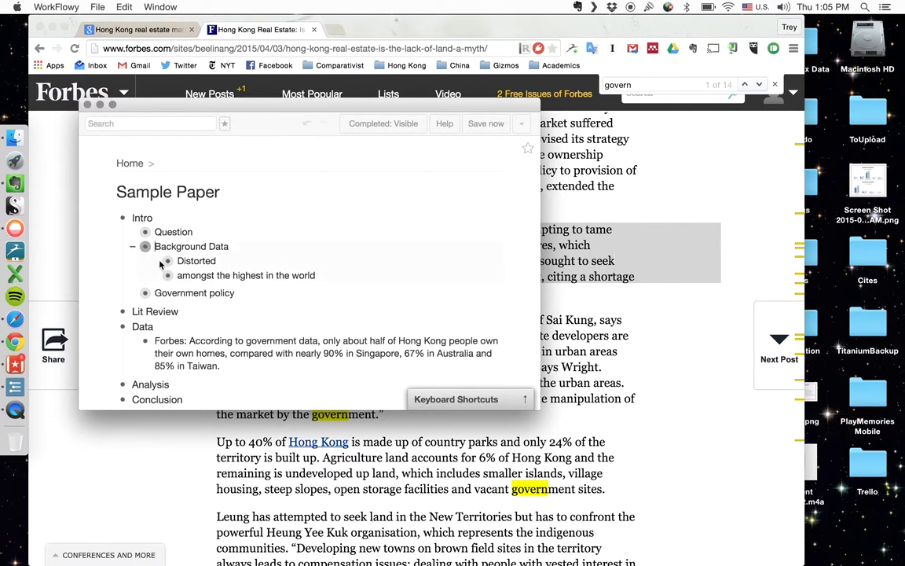
{"action": "mouse_move", "coordinate": [147, 344]}
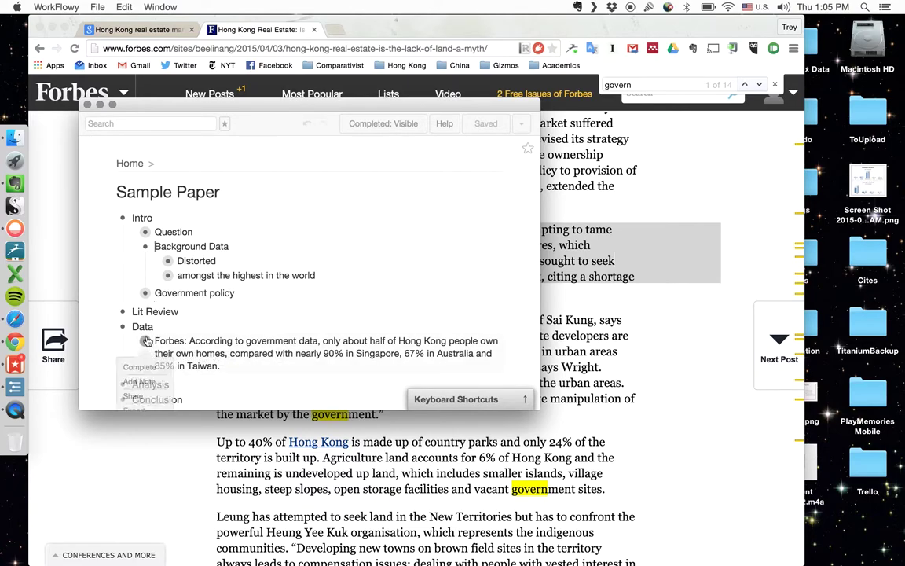
{"action": "left_click", "coordinate": [146, 341]}
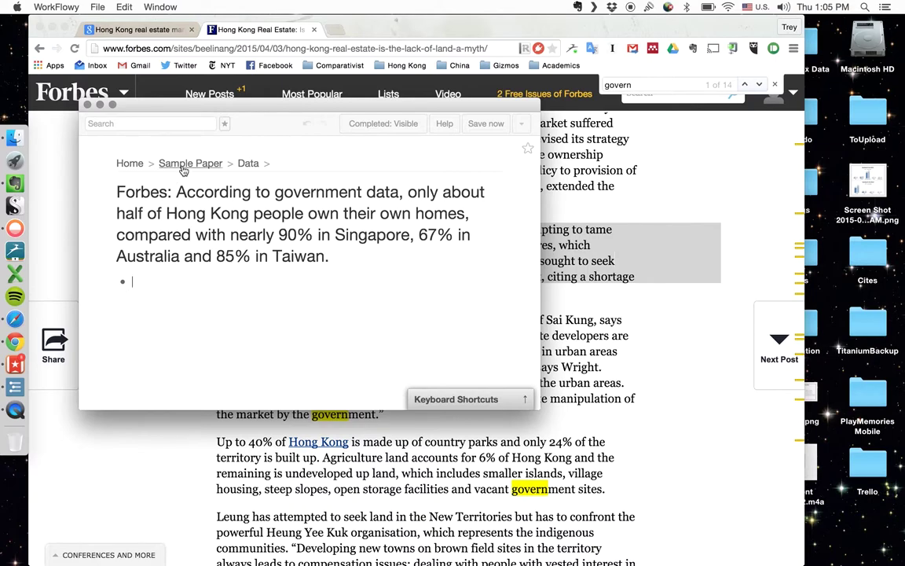
{"action": "left_click", "coordinate": [179, 163]}
{"action": "scroll", "coordinate": [150, 216], "scroll_direction": "down", "scroll_amount": 4}
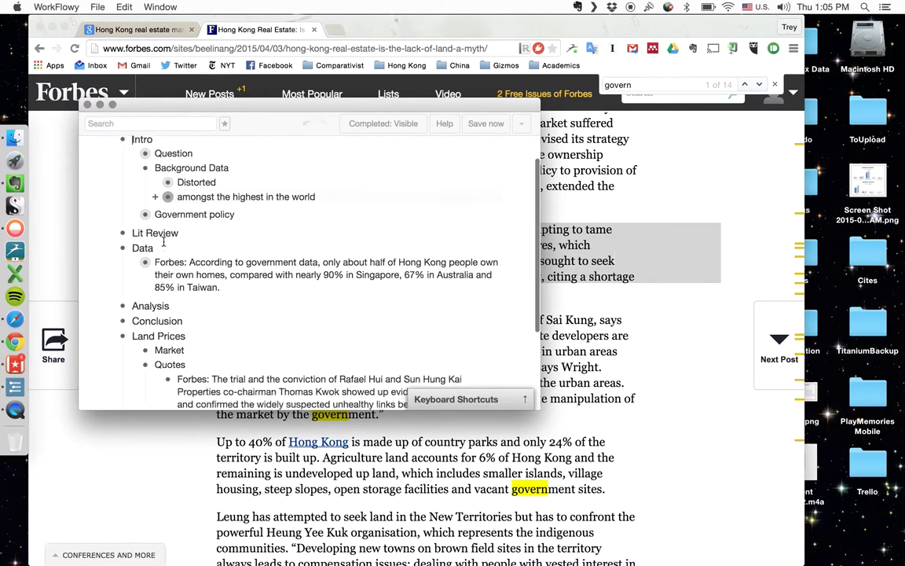
{"action": "mouse_move", "coordinate": [146, 245]}
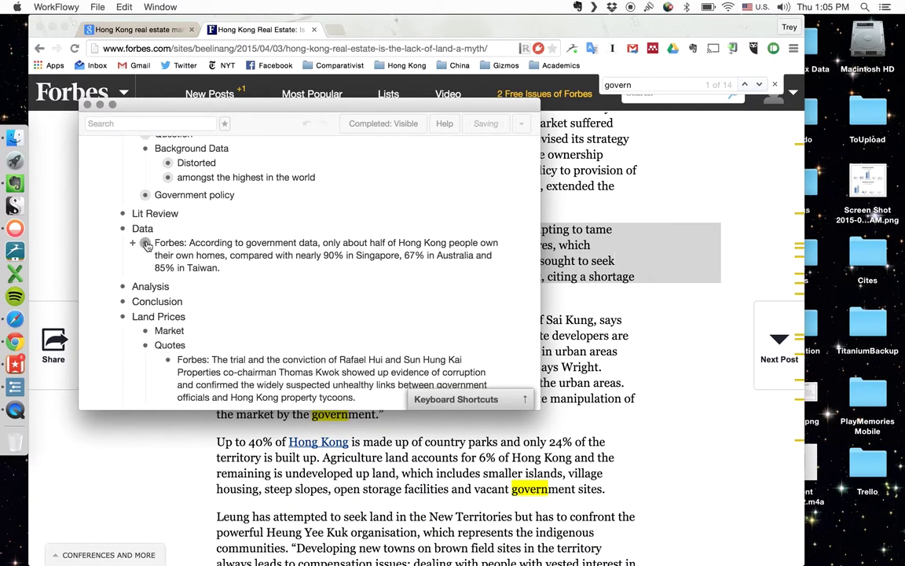
{"action": "scroll", "coordinate": [165, 204], "scroll_direction": "up", "scroll_amount": 2}
{"action": "left_click_drag", "start_coordinate": [176, 181], "coordinate": [175, 182]}
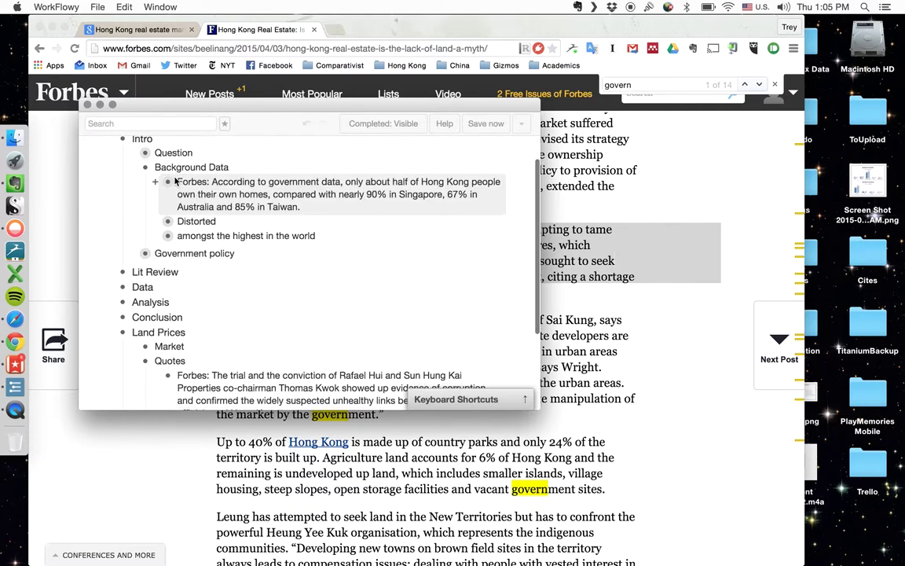
Move the Forbes corruption-trial quote under Distorted in Background Data.
{"action": "scroll", "coordinate": [144, 243], "scroll_direction": "down", "scroll_amount": 5}
{"action": "scroll", "coordinate": [143, 245], "scroll_direction": "up", "scroll_amount": 3}
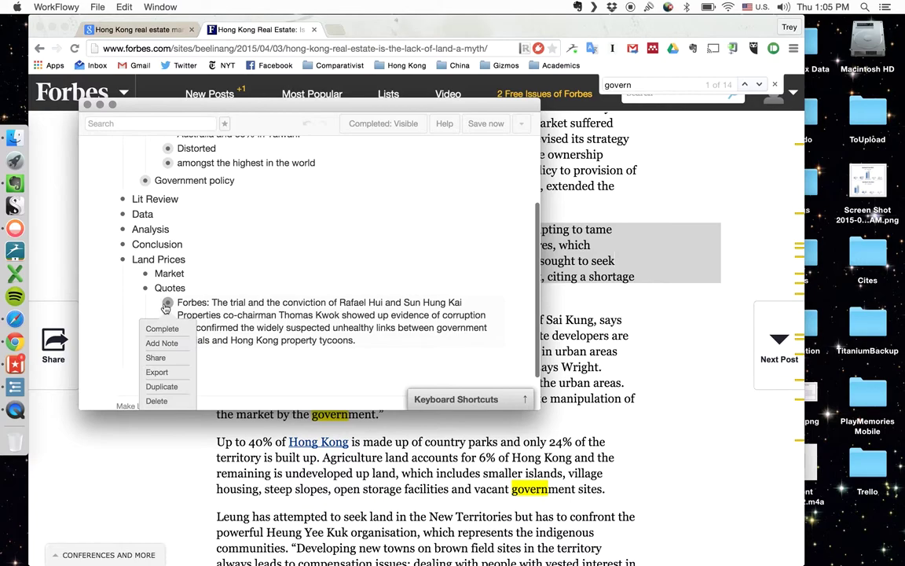
{"action": "scroll", "coordinate": [243, 312], "scroll_direction": "up", "scroll_amount": 1}
{"action": "scroll", "coordinate": [243, 311], "scroll_direction": "up", "scroll_amount": 3}
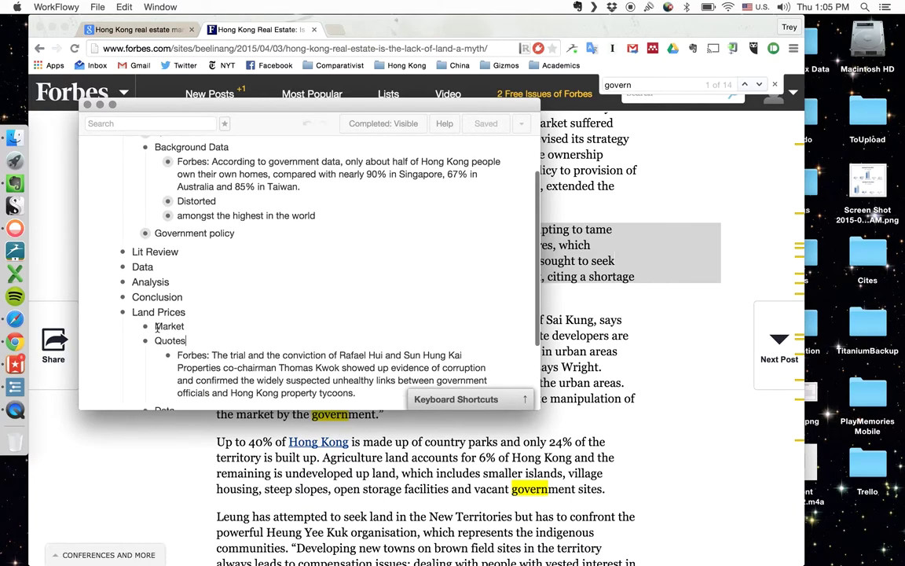
{"action": "scroll", "coordinate": [182, 308], "scroll_direction": "up", "scroll_amount": 2}
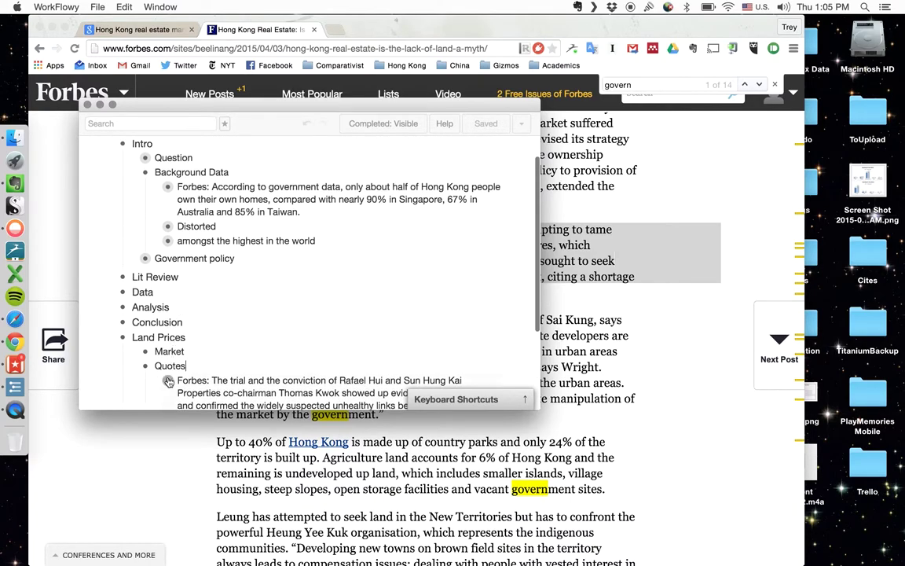
{"action": "left_click_drag", "start_coordinate": [168, 381], "coordinate": [171, 226]}
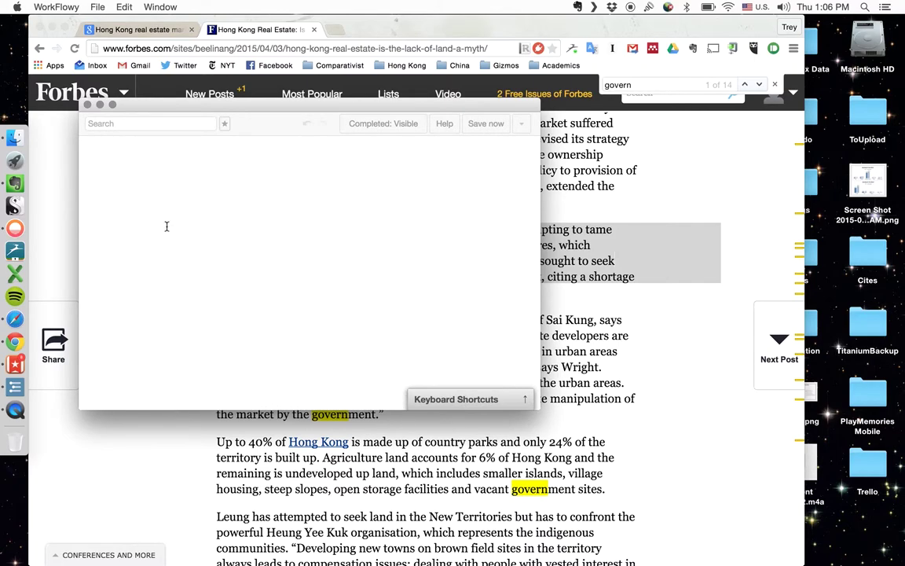
Zoom into Distorted and Question to check placement, returning to the full Sample Paper outline.
{"action": "left_click", "coordinate": [189, 160]}
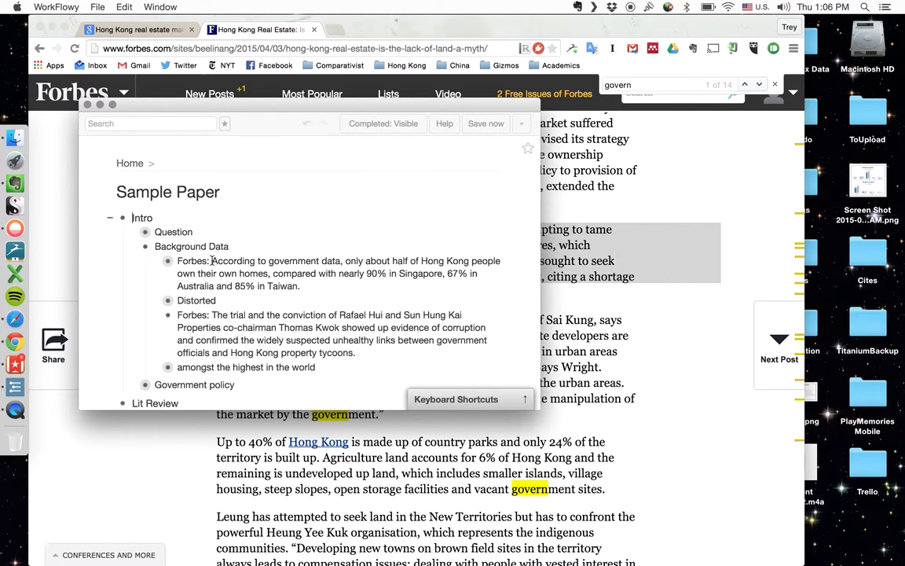
{"action": "scroll", "coordinate": [212, 260], "scroll_direction": "down", "scroll_amount": 2}
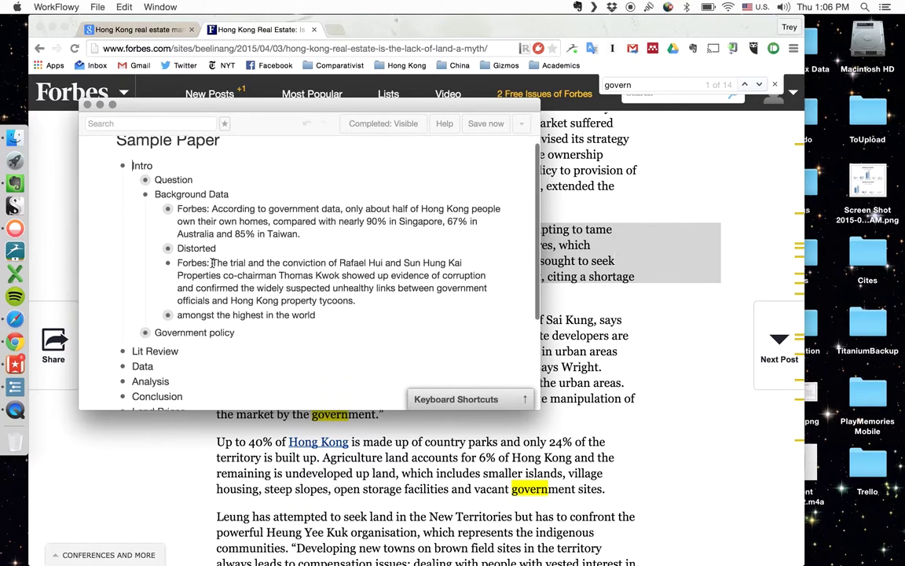
{"action": "left_click", "coordinate": [167, 249]}
{"action": "left_click", "coordinate": [248, 165]}
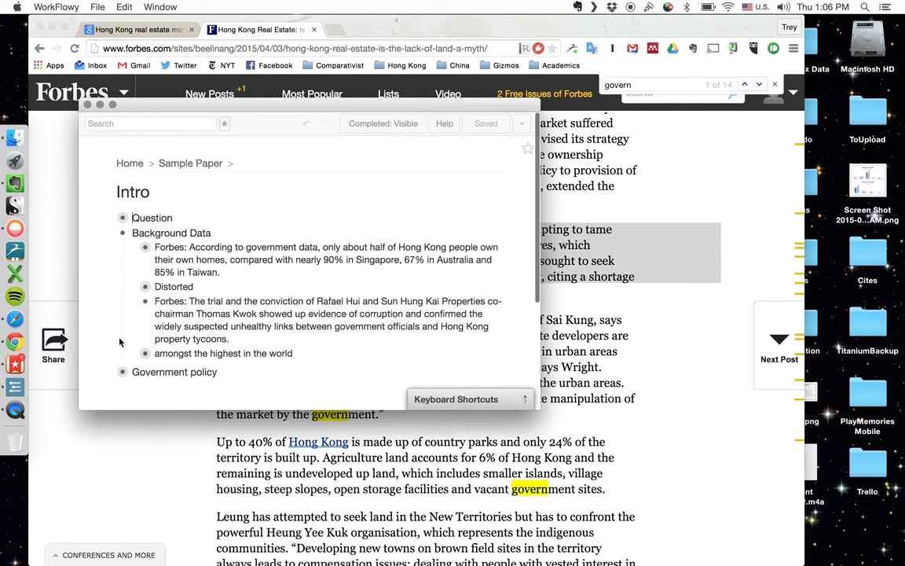
{"action": "left_click", "coordinate": [123, 218]}
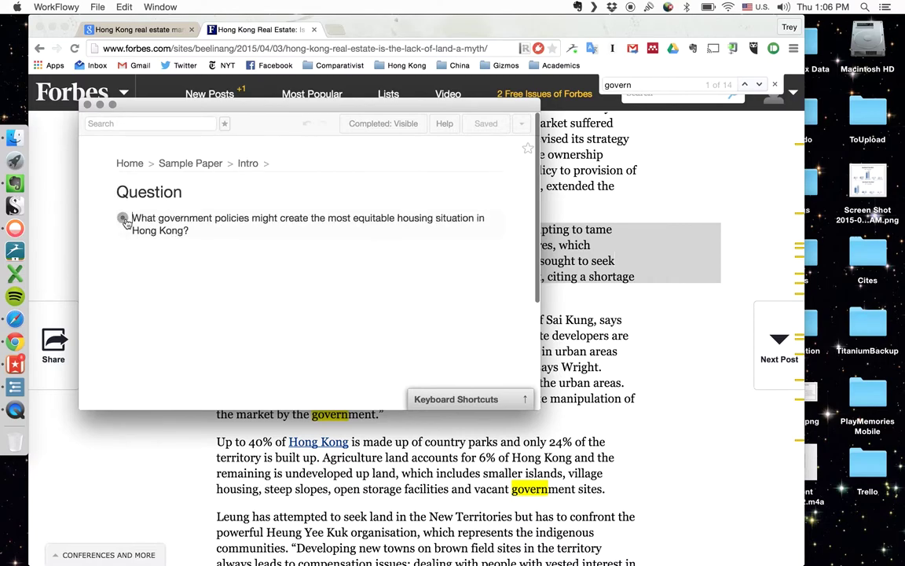
{"action": "left_click", "coordinate": [186, 165]}
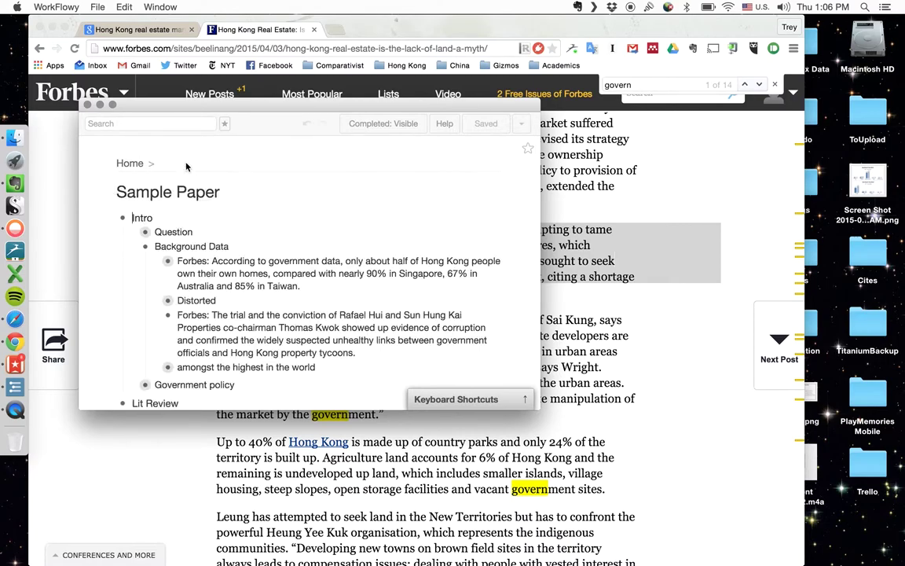
{"action": "scroll", "coordinate": [196, 248], "scroll_direction": "down", "scroll_amount": 1}
Expand Distorted and nest the Forbes trial quote under 'developers control too much'.
{"action": "left_click", "coordinate": [156, 238]}
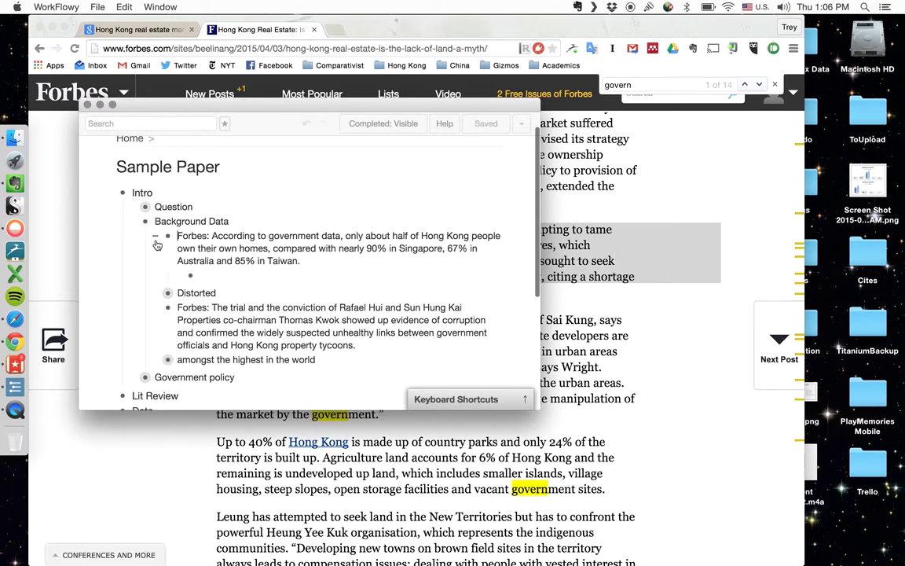
{"action": "left_click", "coordinate": [157, 292]}
{"action": "scroll", "coordinate": [194, 316], "scroll_direction": "down", "scroll_amount": 3}
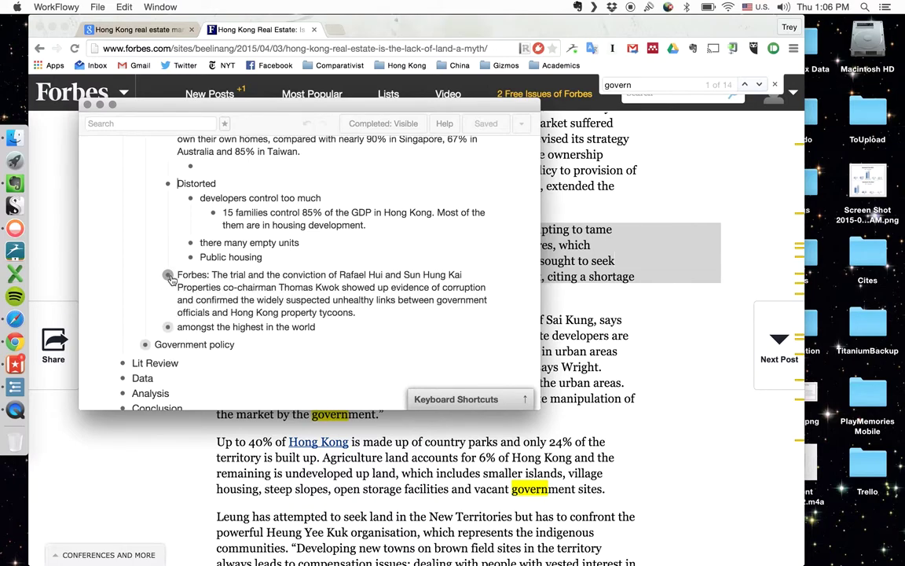
{"action": "left_click_drag", "start_coordinate": [168, 275], "coordinate": [238, 230]}
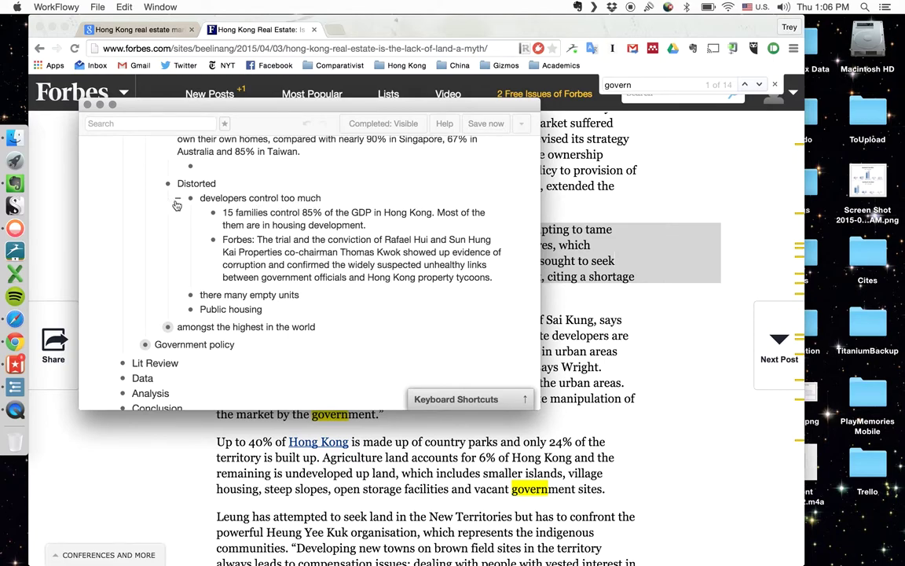
Add a 'Functional Constitiencies' point right after the Forbes trial quote.
{"action": "left_click", "coordinate": [496, 278]}
{"action": "key", "text": "Return"}
{"action": "type", "text": "FUn"}
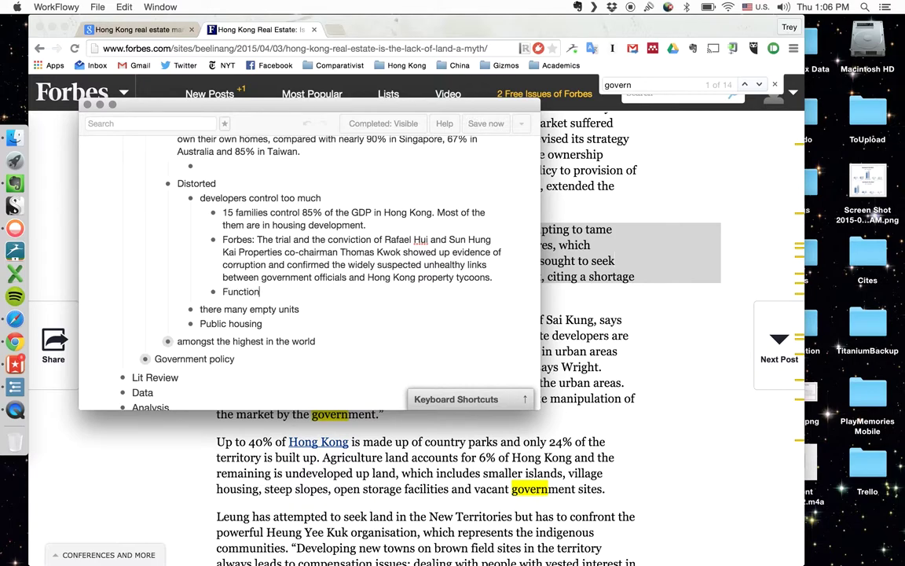
{"action": "type", "text": "ctional Const"}
{"action": "type", "text": "itiencu"}
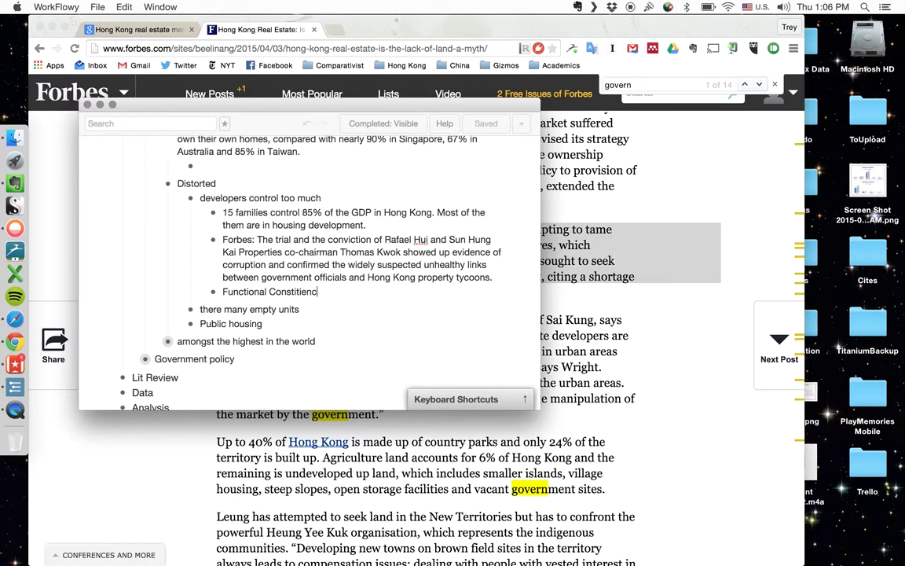
{"action": "scroll", "coordinate": [309, 323], "scroll_direction": "down", "scroll_amount": 2}
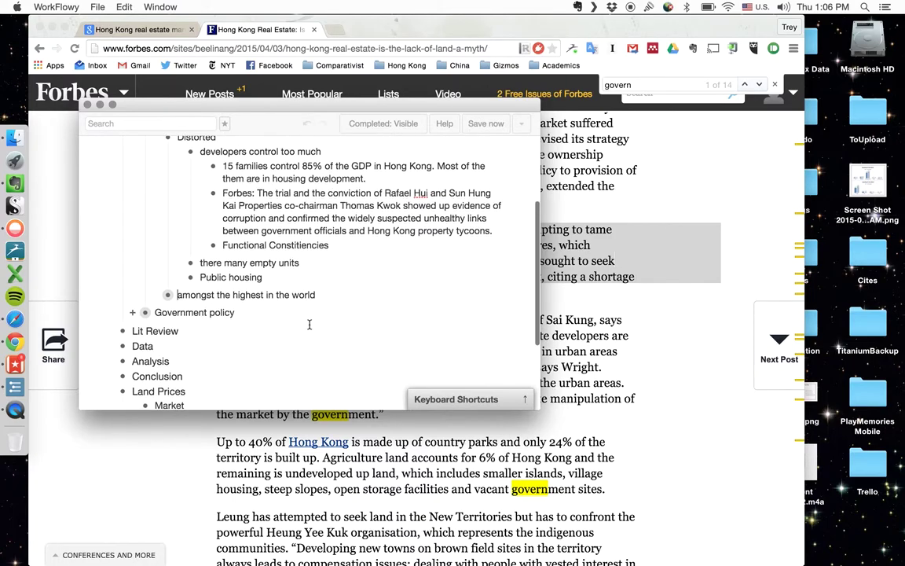
Add indented sub-points '50%' and 'Means-tested at point of sale' under Public housing.
{"action": "left_click", "coordinate": [287, 274]}
{"action": "key", "text": "Return"}
{"action": "key", "text": "Tab"}
{"action": "type", "text": "50%"}
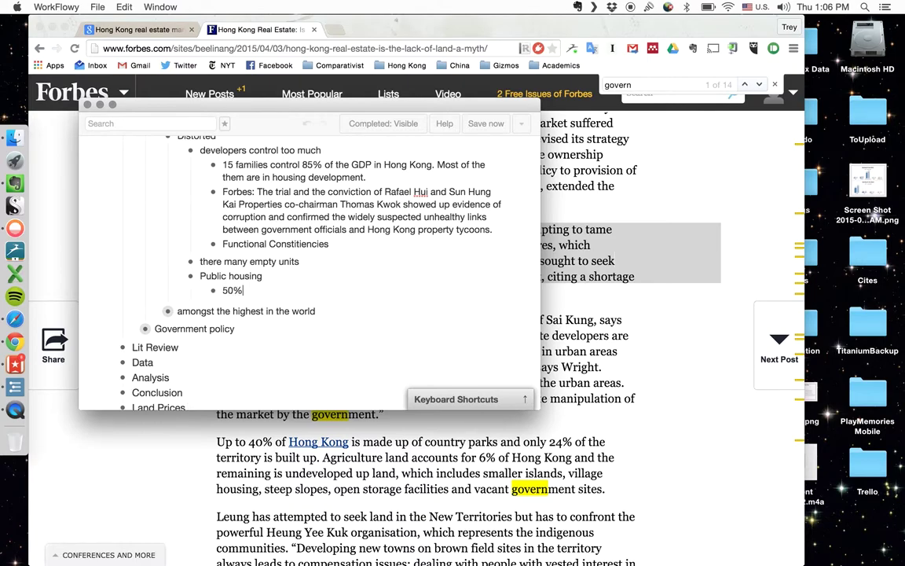
{"action": "key", "text": "Return"}
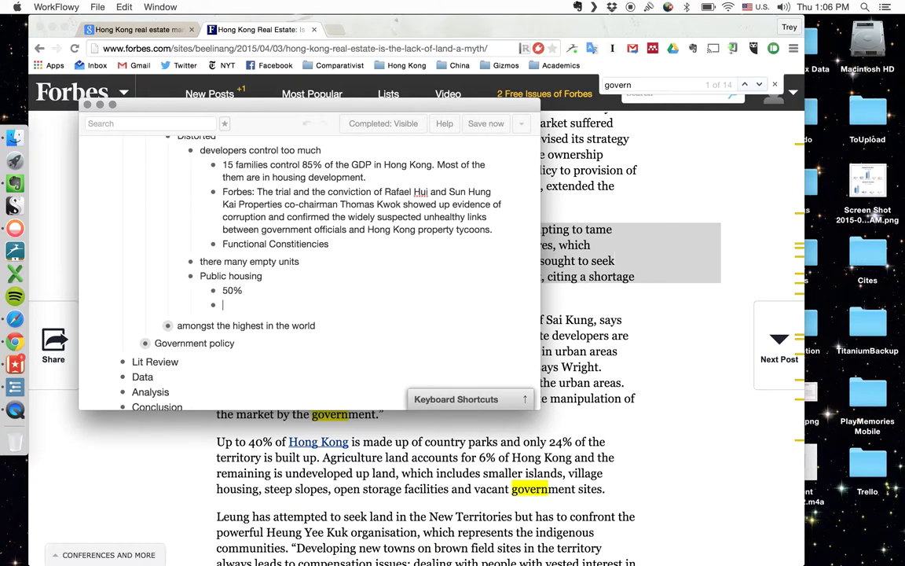
{"action": "type", "text": "Means-tested at"}
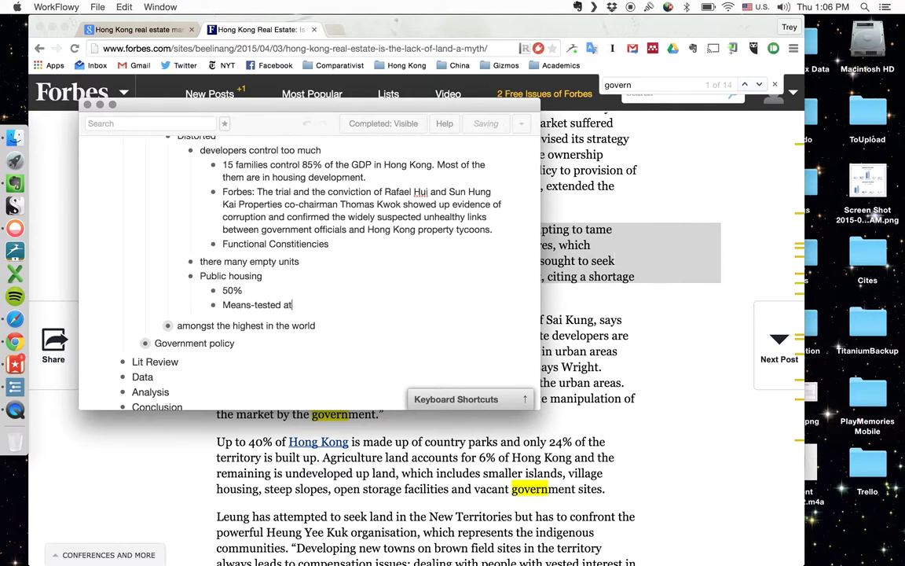
{"action": "type", "text": " point of sale"}
Add an outdented third note reading 'Otherwise, out of the 'normal' mar'.
{"action": "key", "text": "Return"}
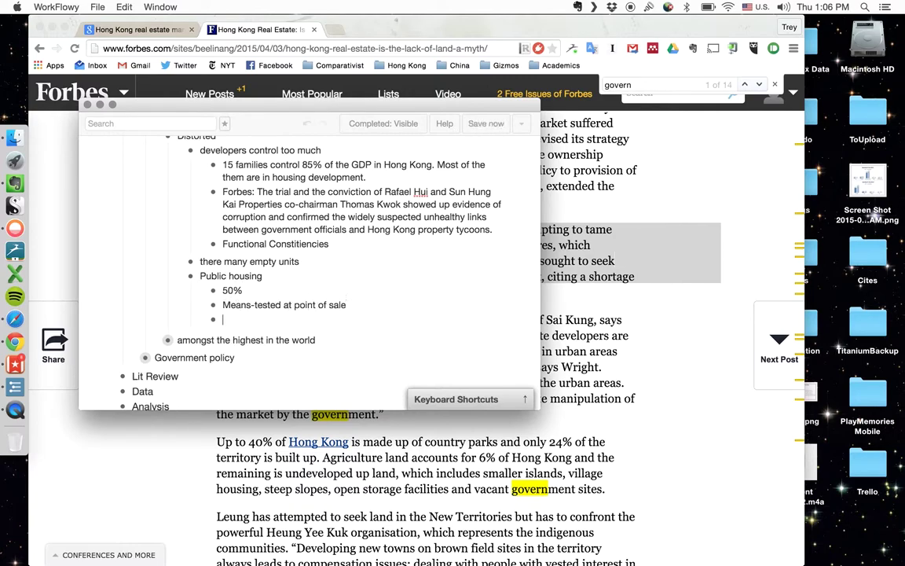
{"action": "key", "text": "shift+Tab"}
{"action": "type", "text": "Otherwsie, o"}
{"action": "key", "text": "BackSpace"}
{"action": "key", "text": "BackSpace"}
{"action": "key", "text": "BackSpace"}
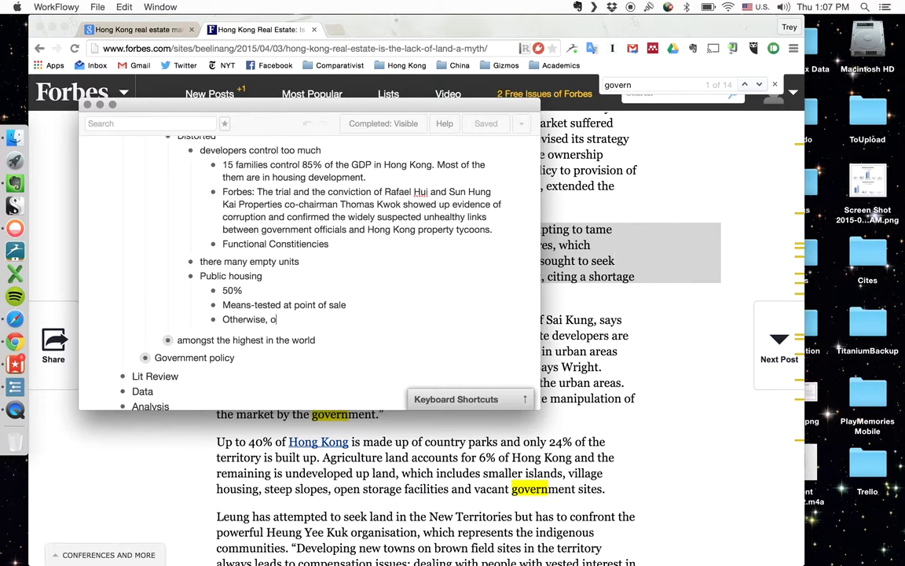
{"action": "type", "text": "ise, out of the 'normal' market'"}
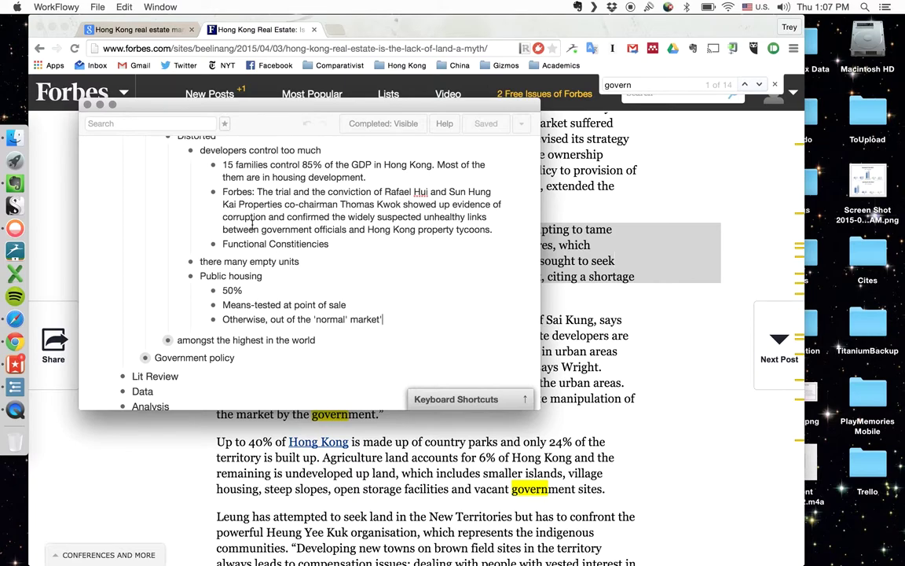
Collapse Distorted and Background Data, then expand Government policy and Background Data again.
{"action": "scroll", "coordinate": [252, 224], "scroll_direction": "up", "scroll_amount": 5}
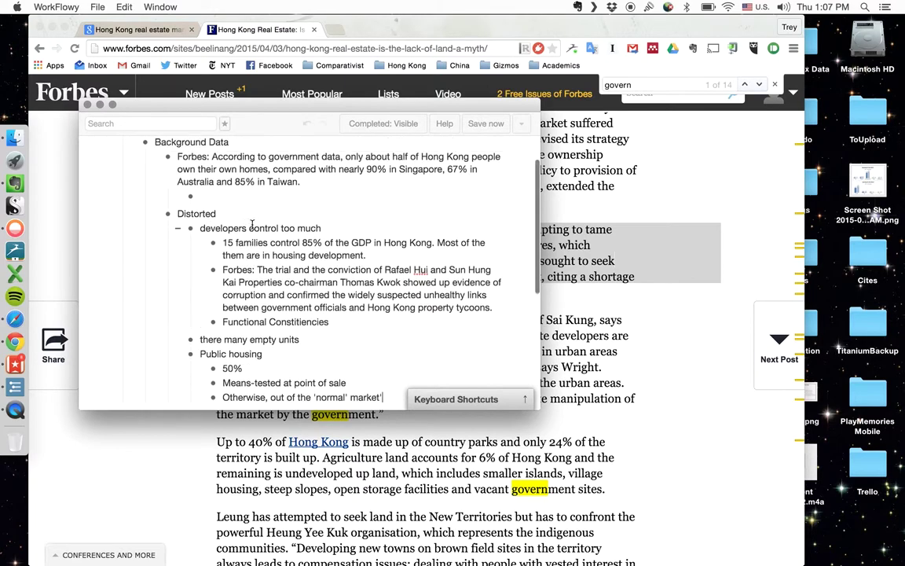
{"action": "scroll", "coordinate": [252, 224], "scroll_direction": "down", "scroll_amount": 4}
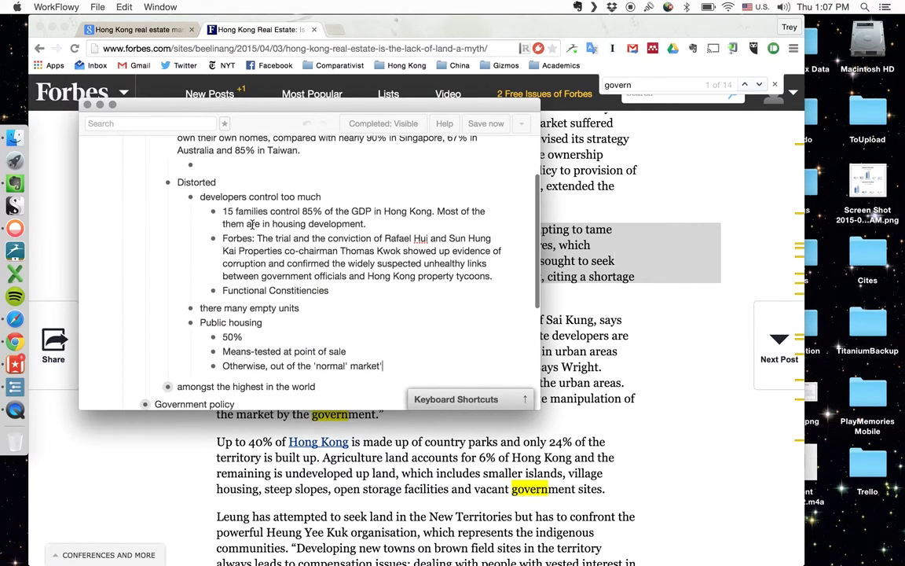
{"action": "scroll", "coordinate": [164, 239], "scroll_direction": "up", "scroll_amount": 2}
{"action": "left_click", "coordinate": [157, 241]}
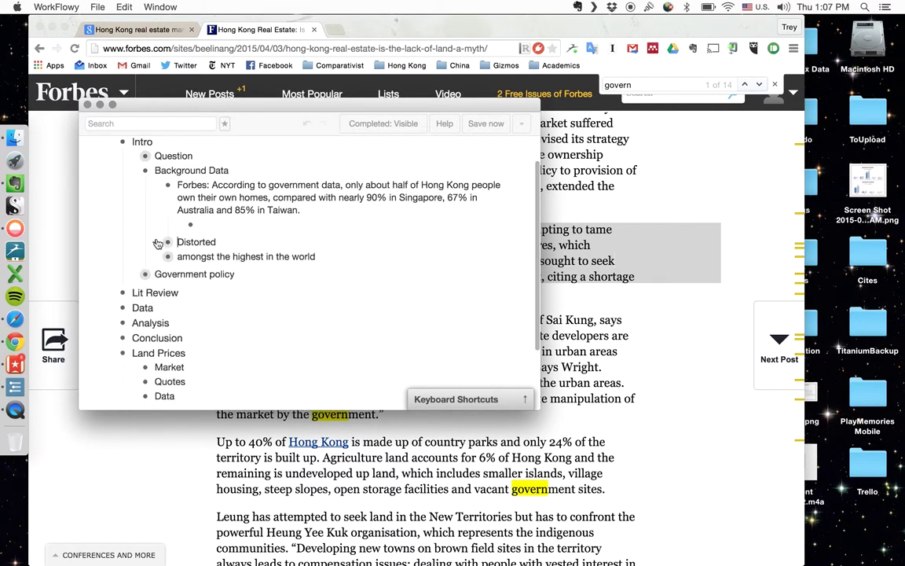
{"action": "left_click", "coordinate": [134, 173]}
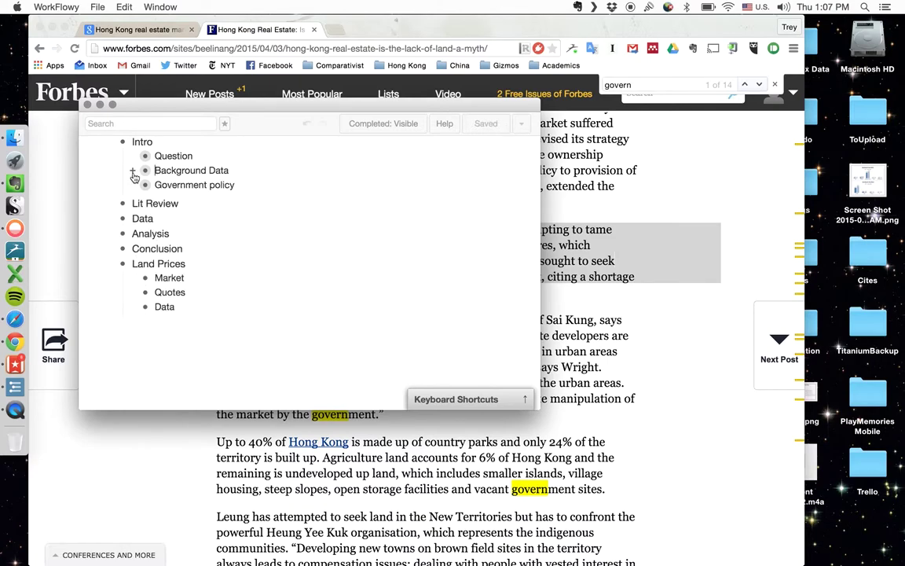
{"action": "scroll", "coordinate": [217, 188], "scroll_direction": "up", "scroll_amount": 1}
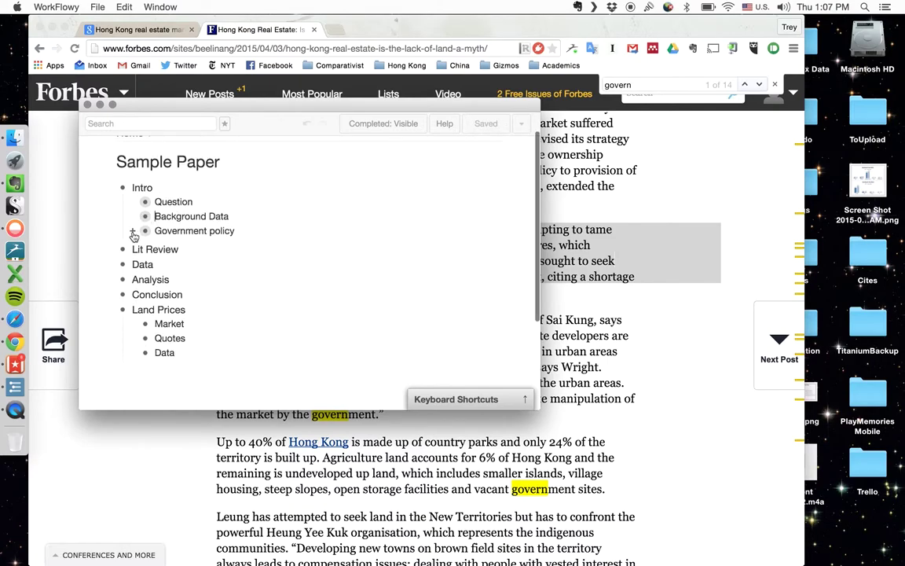
{"action": "left_click", "coordinate": [132, 230]}
{"action": "left_click", "coordinate": [131, 216]}
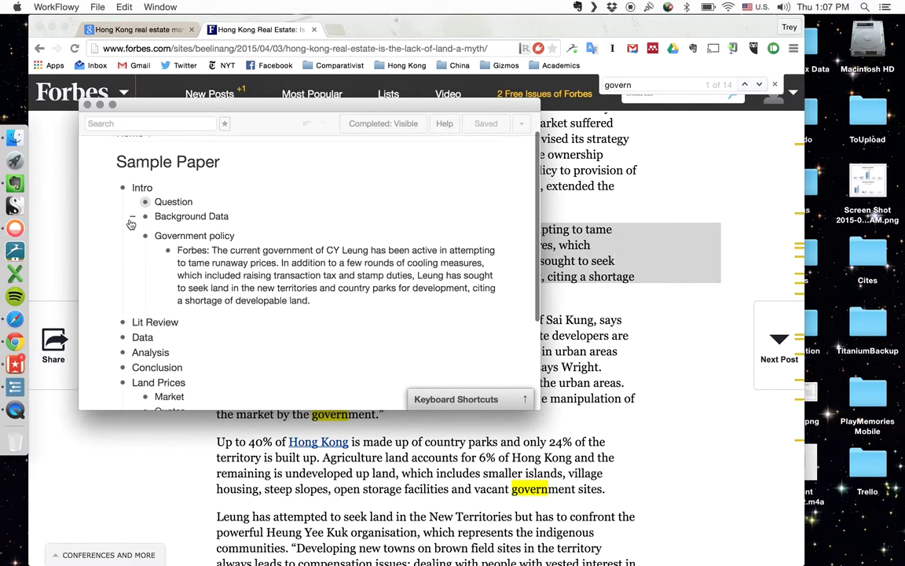
{"action": "scroll", "coordinate": [187, 239], "scroll_direction": "down", "scroll_amount": 2}
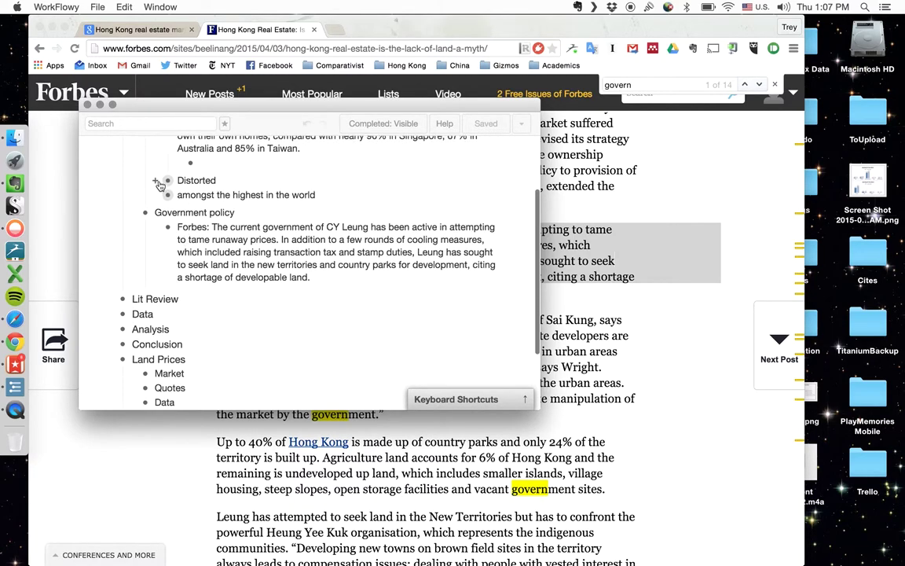
Move the Distorted item to become a child of Data.
{"action": "mouse_move", "coordinate": [167, 183]}
{"action": "left_click_drag", "start_coordinate": [167, 183], "coordinate": [145, 317]}
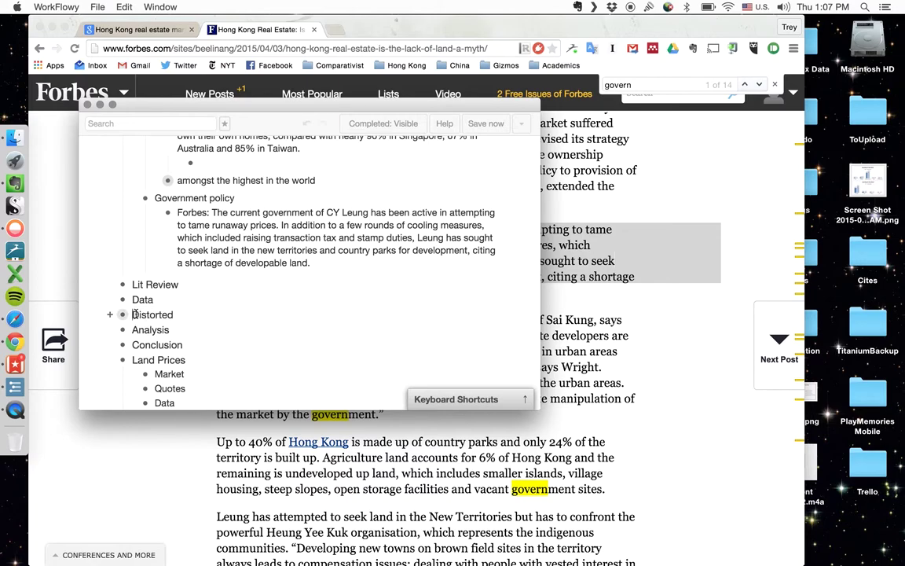
{"action": "key", "text": "Tab"}
Delete the stray empty bullet under the Forbes note.
{"action": "scroll", "coordinate": [169, 314], "scroll_direction": "up", "scroll_amount": 5}
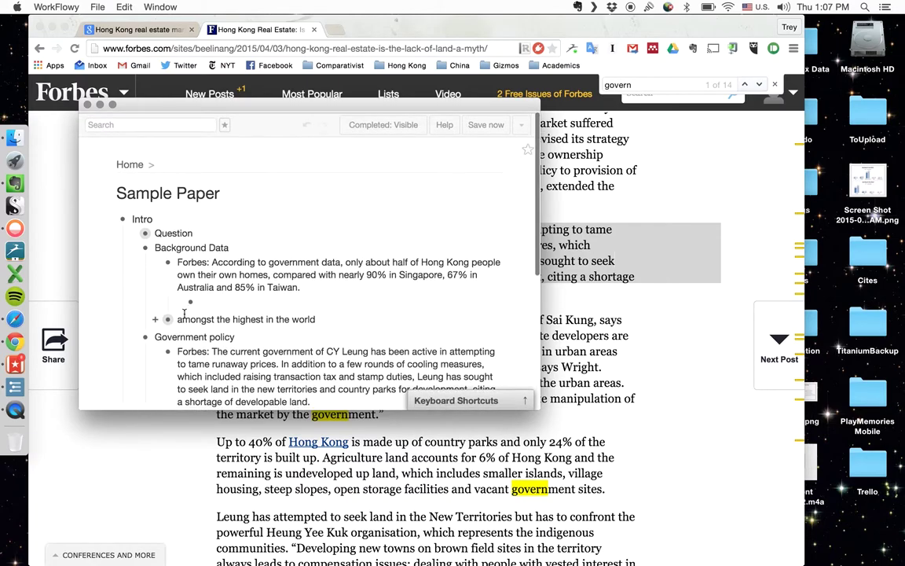
{"action": "scroll", "coordinate": [177, 318], "scroll_direction": "down", "scroll_amount": 3}
{"action": "scroll", "coordinate": [177, 323], "scroll_direction": "down", "scroll_amount": 3}
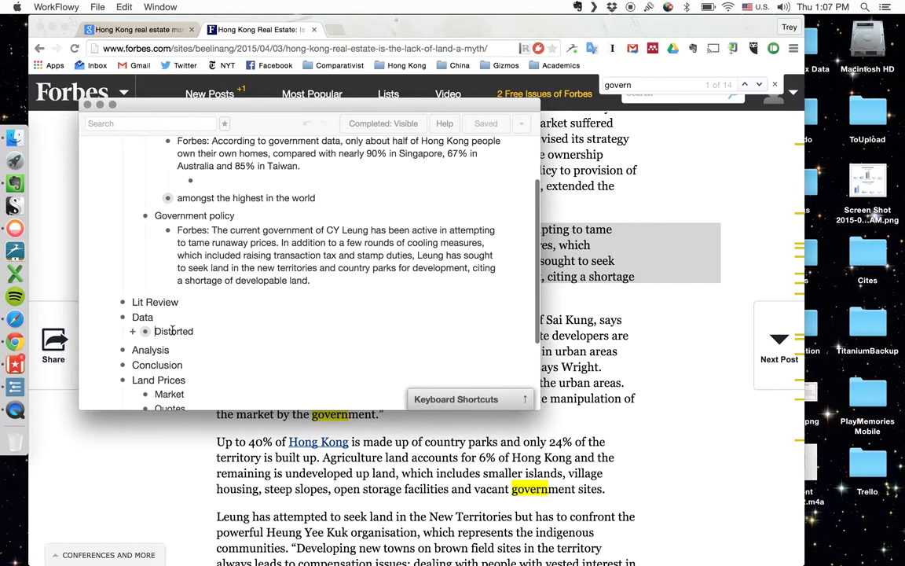
{"action": "scroll", "coordinate": [175, 329], "scroll_direction": "up", "scroll_amount": 3}
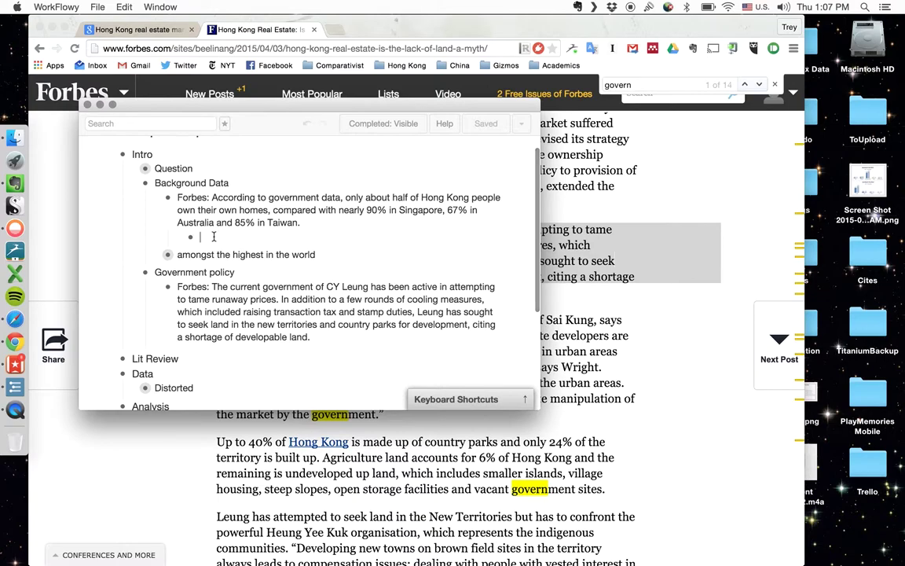
{"action": "key", "text": "BackSpace"}
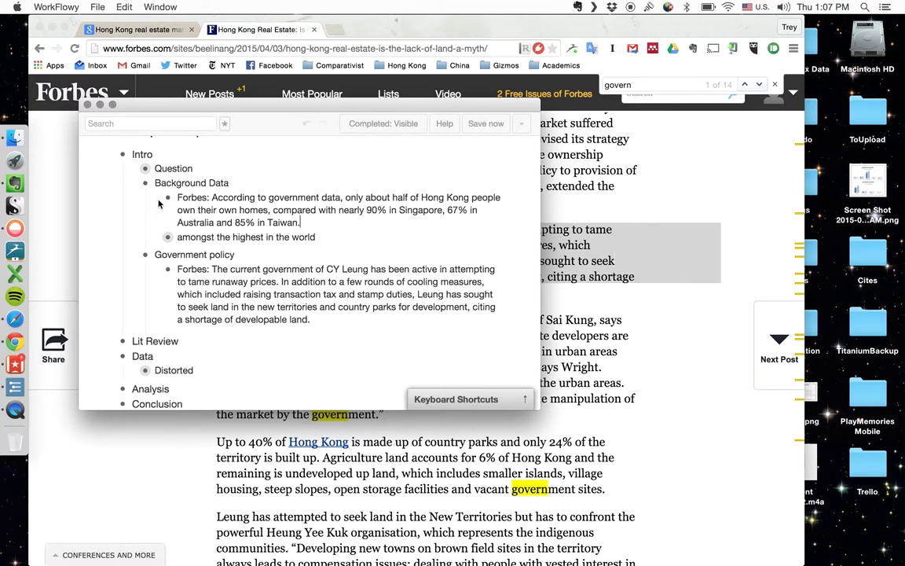
Add an empty indented bullet under Lit Review, then switch to a new browser tab.
{"action": "scroll", "coordinate": [134, 236], "scroll_direction": "down", "scroll_amount": 5}
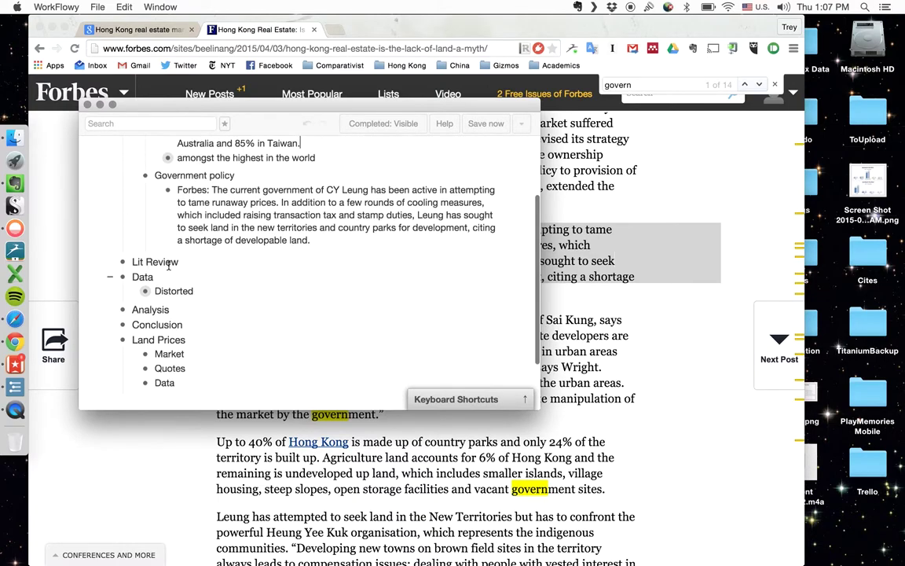
{"action": "left_click", "coordinate": [181, 260]}
{"action": "key", "text": "Return"}
{"action": "key", "text": "Tab"}
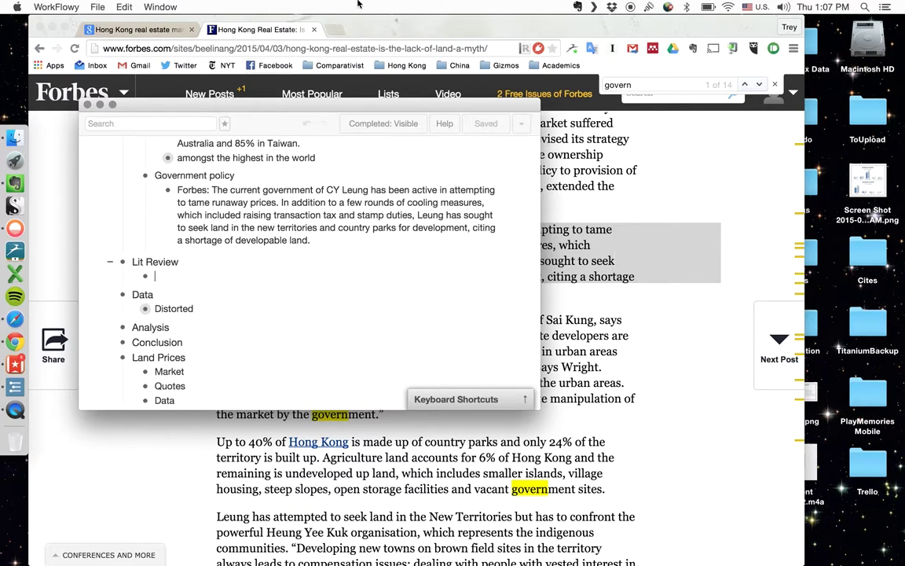
{"action": "left_click", "coordinate": [339, 29]}
Open Google Scholar and search for 'Hong Kong real estate market'.
{"action": "type", "text": "schol"}
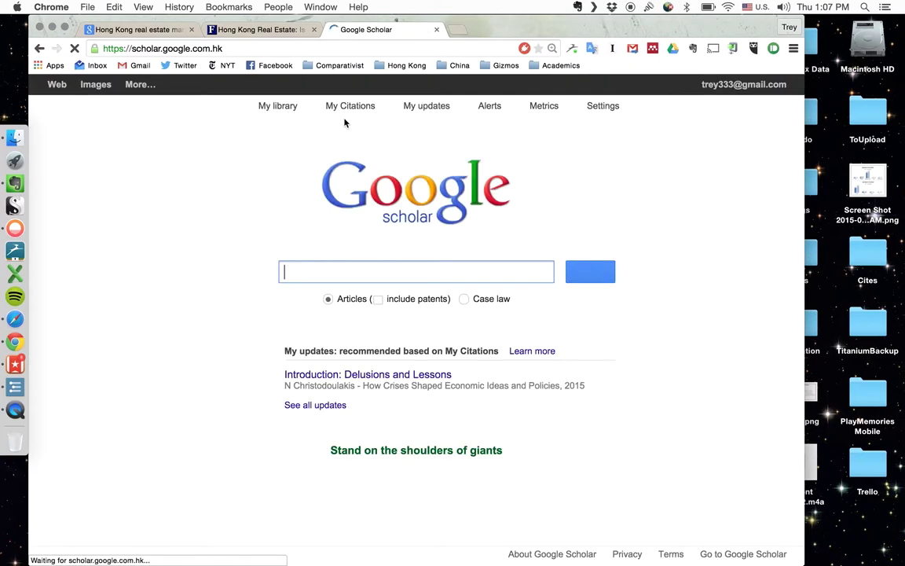
{"action": "type", "text": "Hong K"}
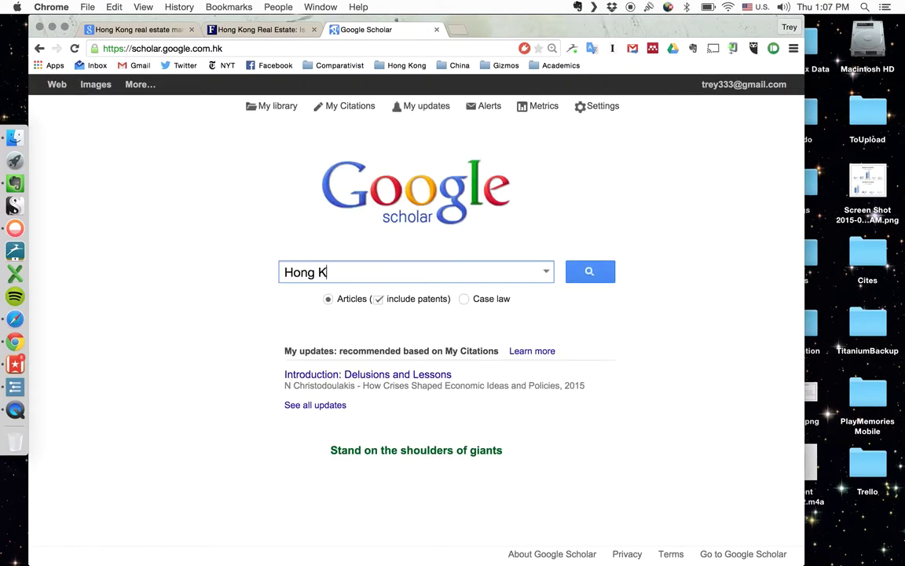
{"action": "type", "text": "ong real"}
{"action": "key", "text": "BackSpace"}
{"action": "type", "text": "al estate market"}
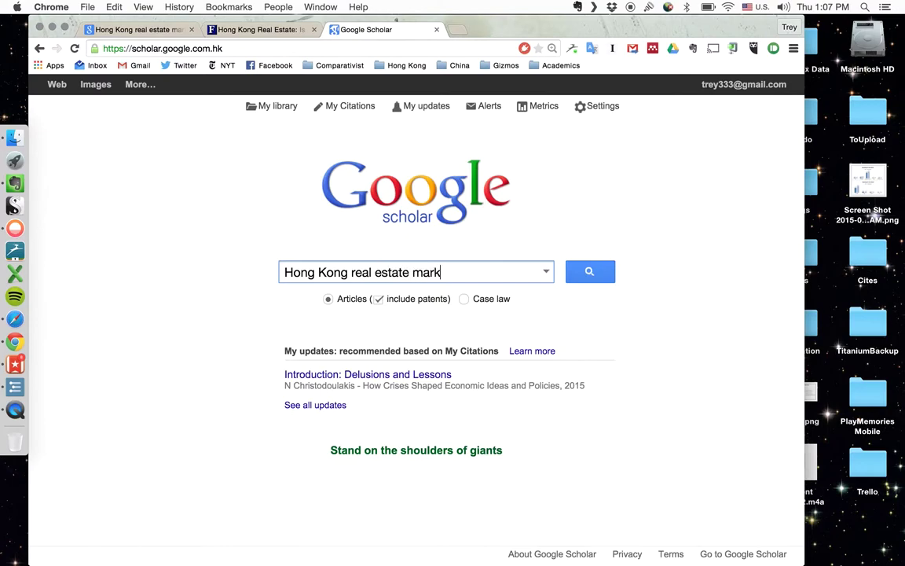
{"action": "key", "text": "Return"}
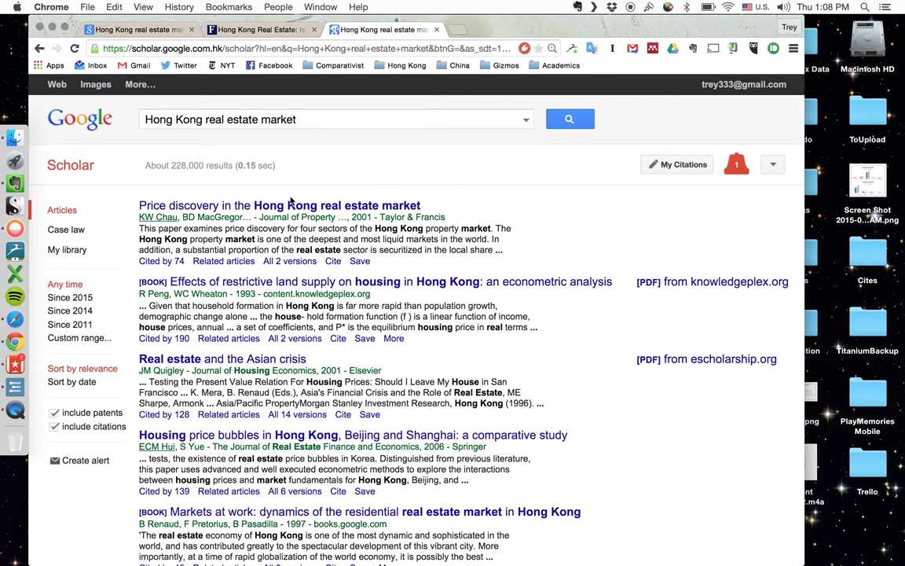
{"action": "scroll", "coordinate": [291, 201], "scroll_direction": "down", "scroll_amount": 2}
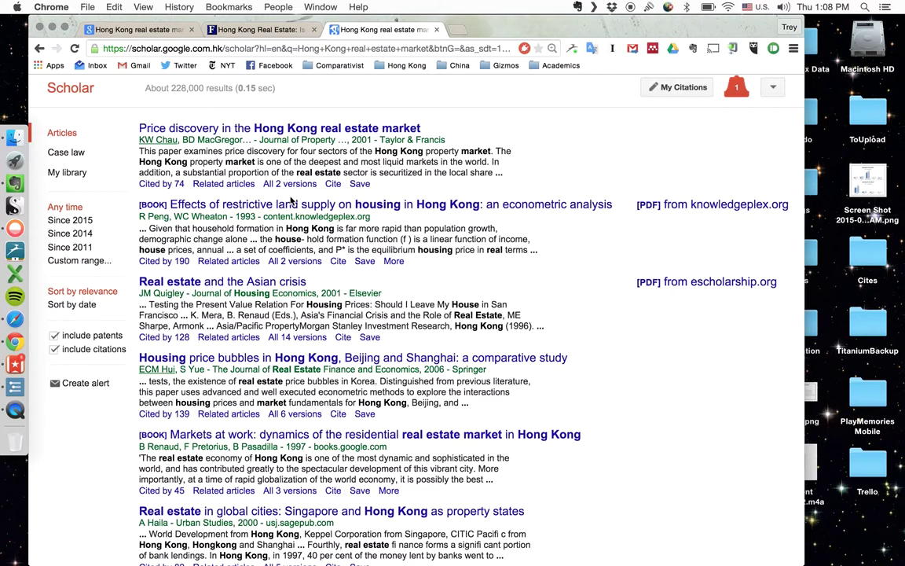
{"action": "key", "text": "ctrl+f"}
Replace the Scholar query with 'Land Supply Restrictions' and run the search.
{"action": "type", "text": "L"}
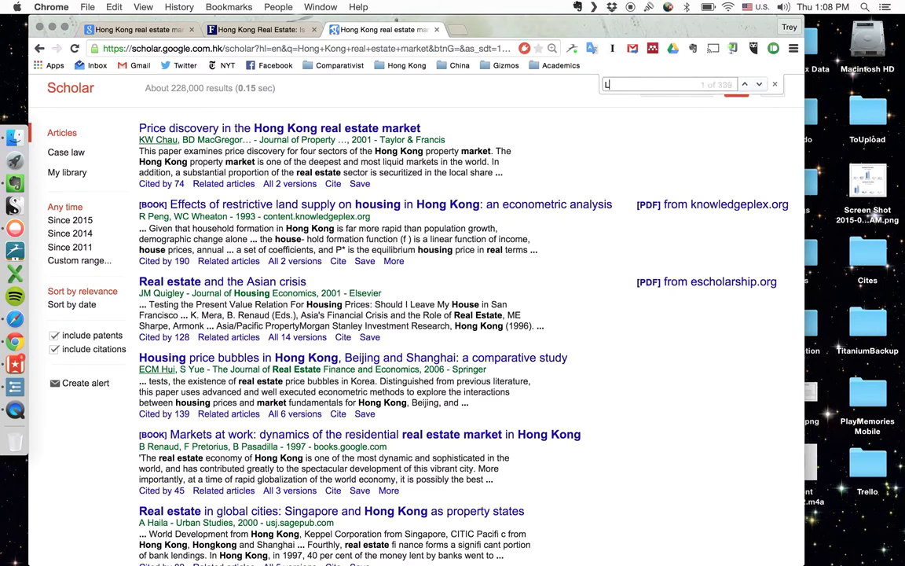
{"action": "type", "text": "and Sup"}
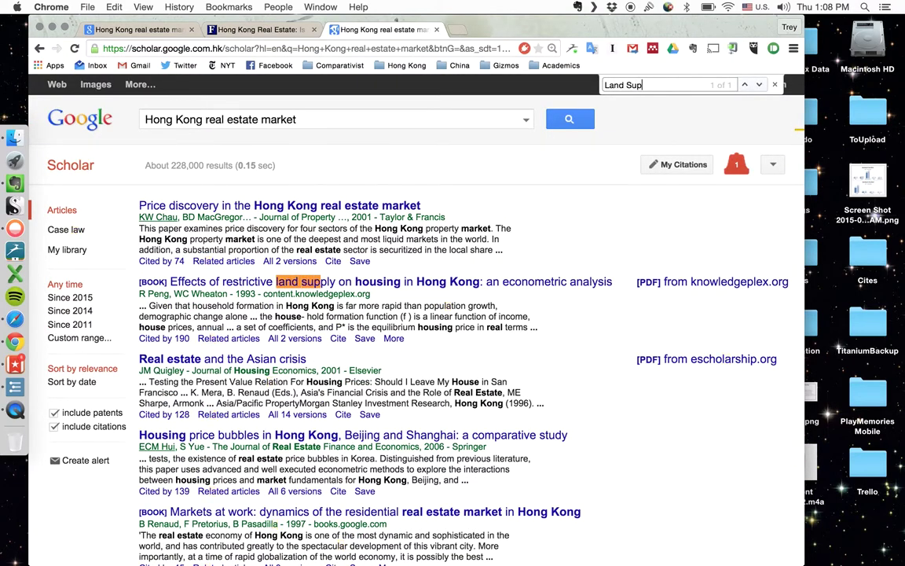
{"action": "type", "text": "ply"}
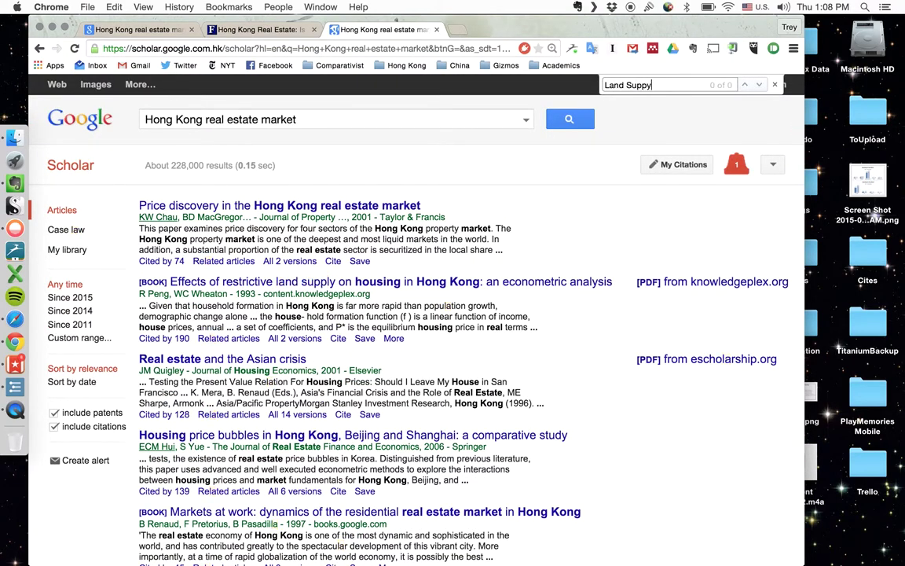
{"action": "left_click", "coordinate": [335, 123]}
{"action": "key", "text": "super+a"}
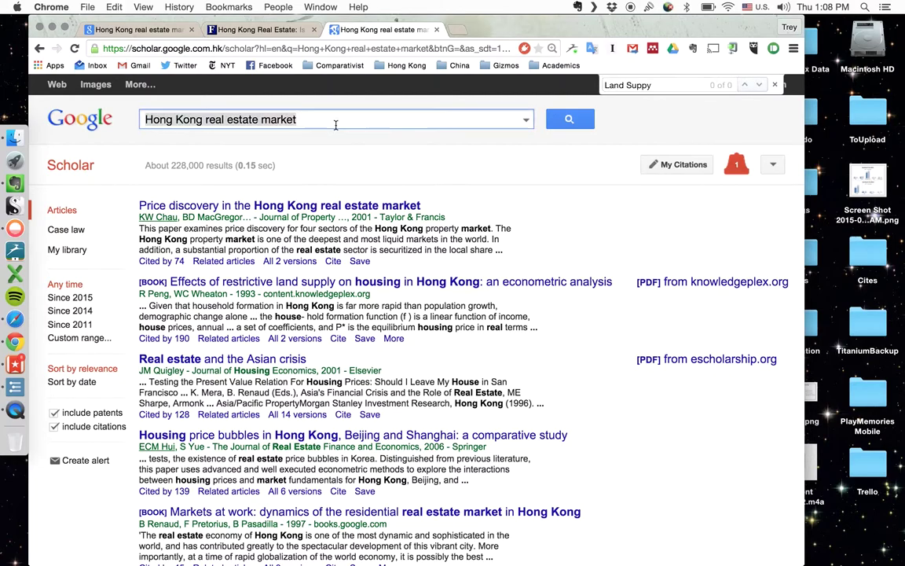
{"action": "type", "text": "Land Supply "}
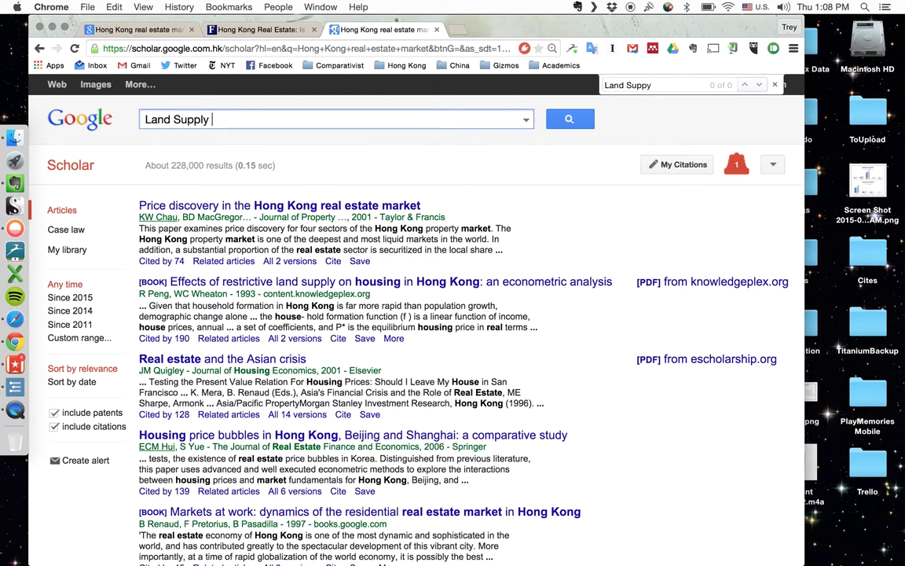
{"action": "type", "text": "Restrictions"}
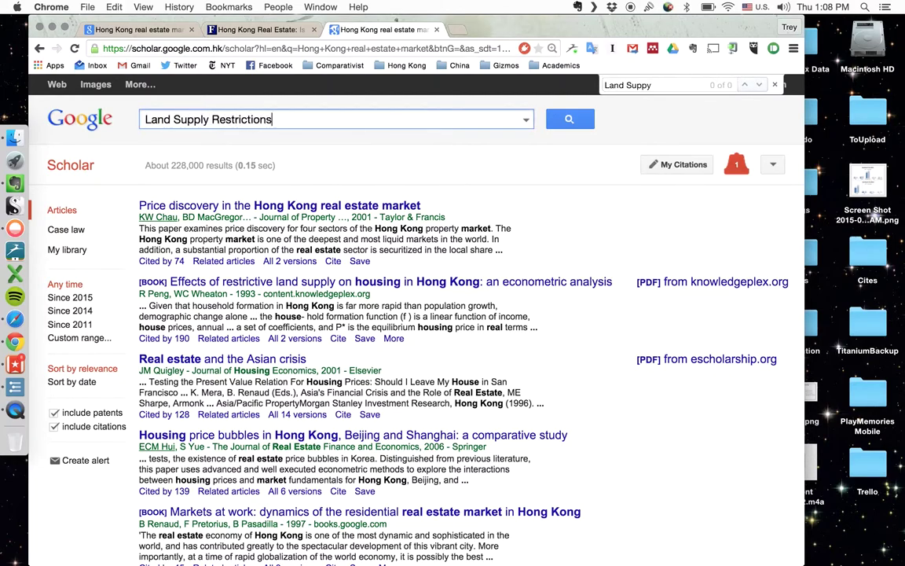
{"action": "key", "text": "Return"}
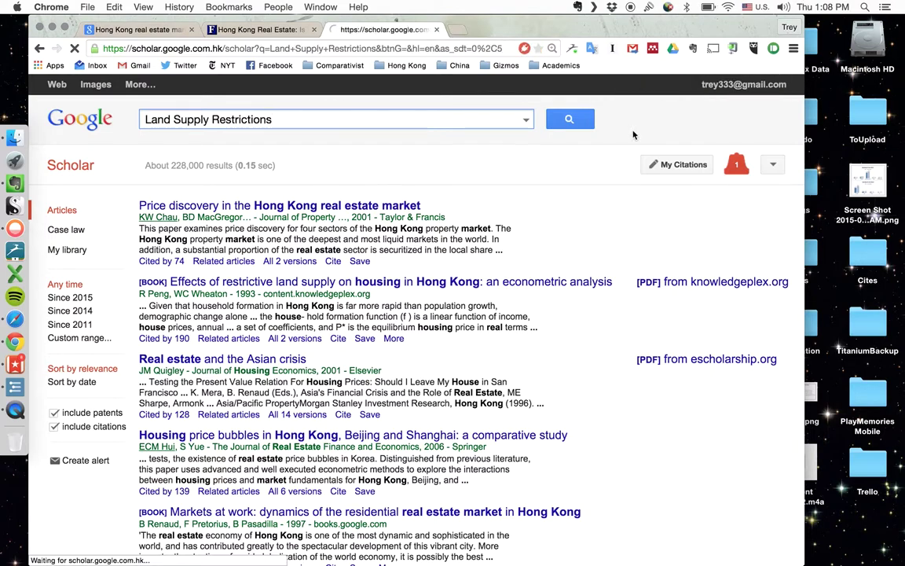
{"action": "left_click", "coordinate": [366, 117]}
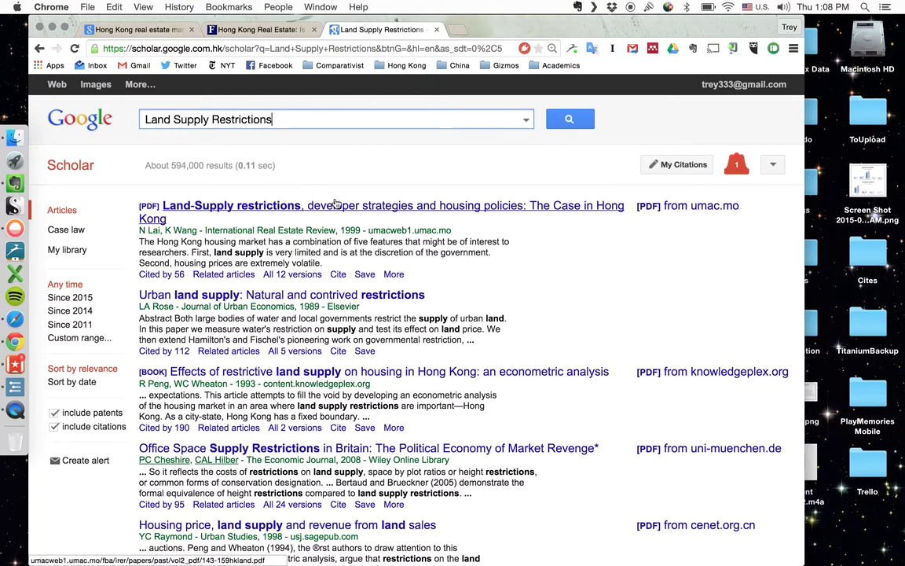
Launch Mendeley Desktop via Spotlight and enlarge its window.
{"action": "left_click", "coordinate": [863, 6]}
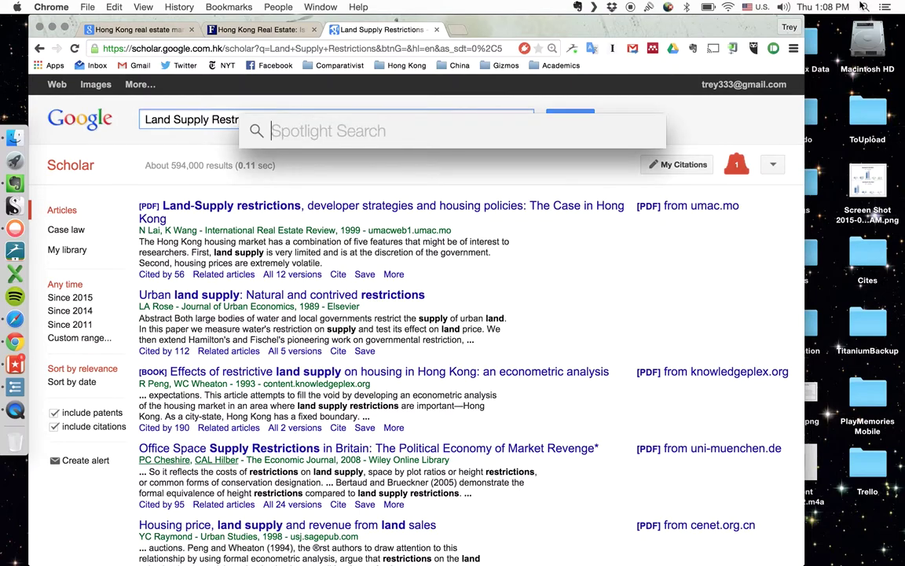
{"action": "type", "text": "Mendele"}
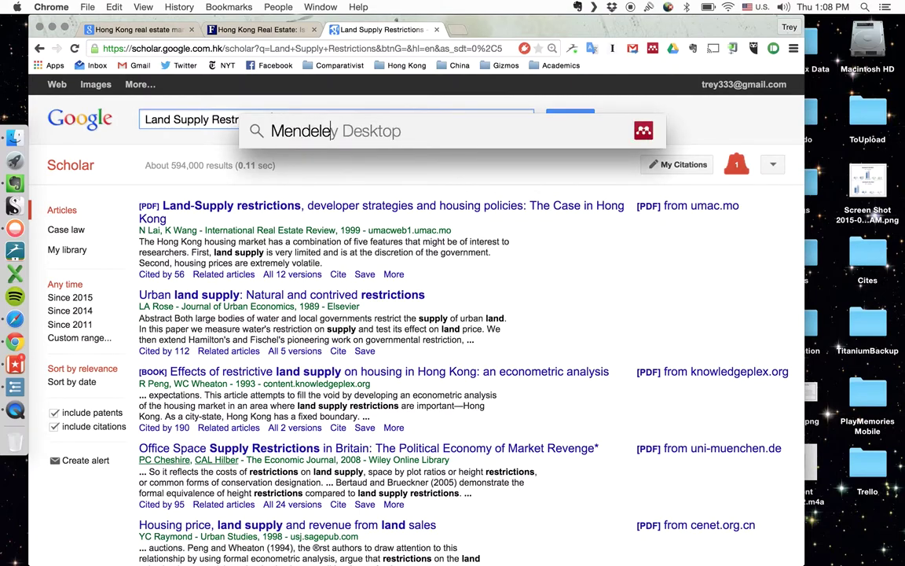
{"action": "key", "text": "Return"}
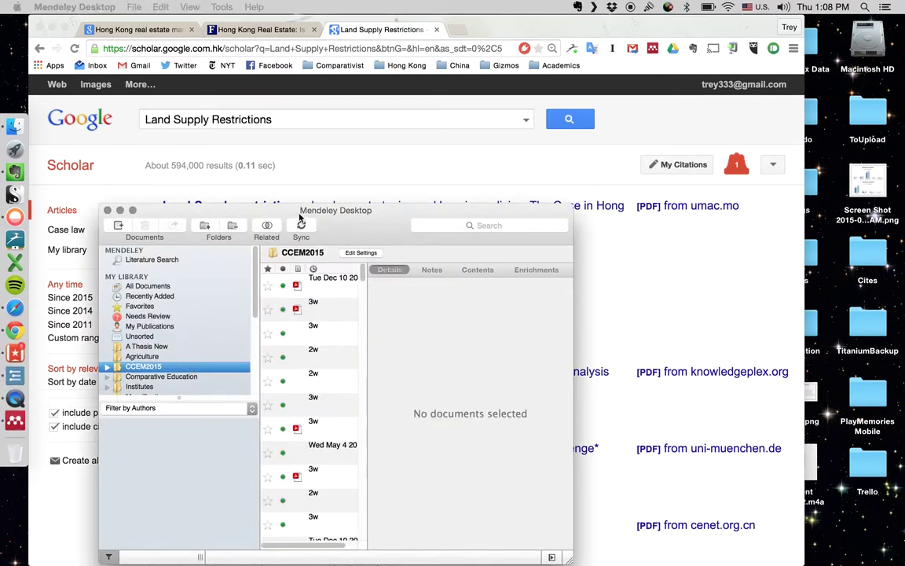
{"action": "left_click_drag", "start_coordinate": [301, 220], "coordinate": [277, 63]}
{"action": "left_click_drag", "start_coordinate": [542, 403], "coordinate": [847, 562]}
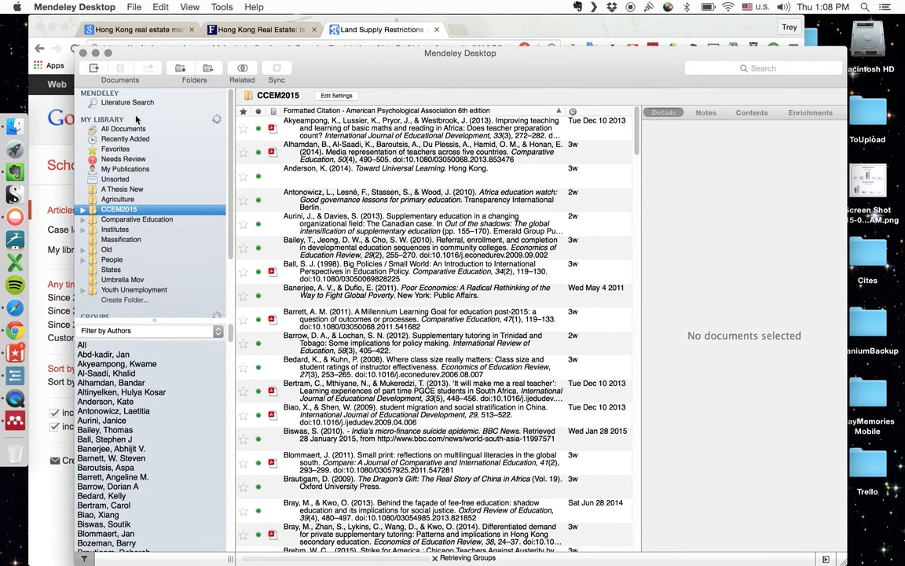
Create a 'Sample Paper' folder at the top level of My Library and sync.
{"action": "left_click", "coordinate": [93, 70]}
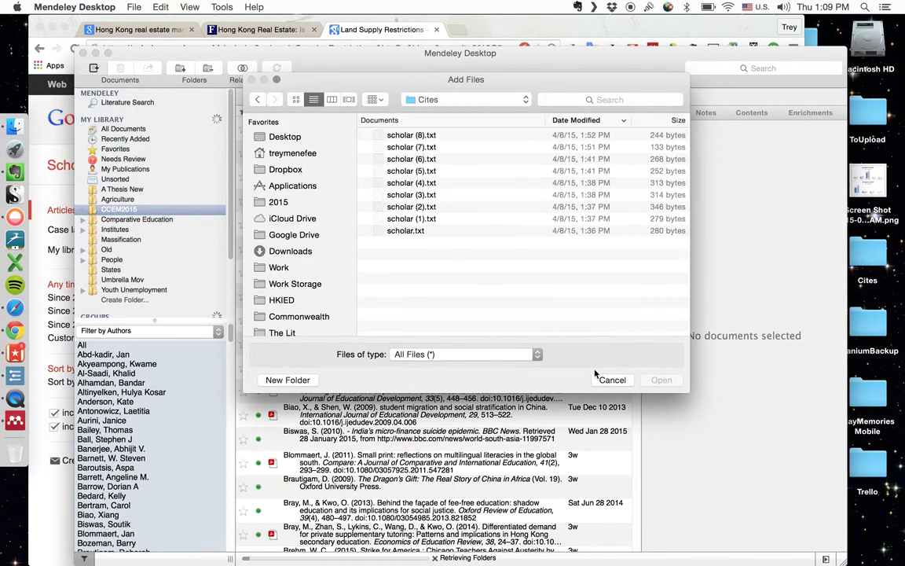
{"action": "left_click", "coordinate": [611, 380]}
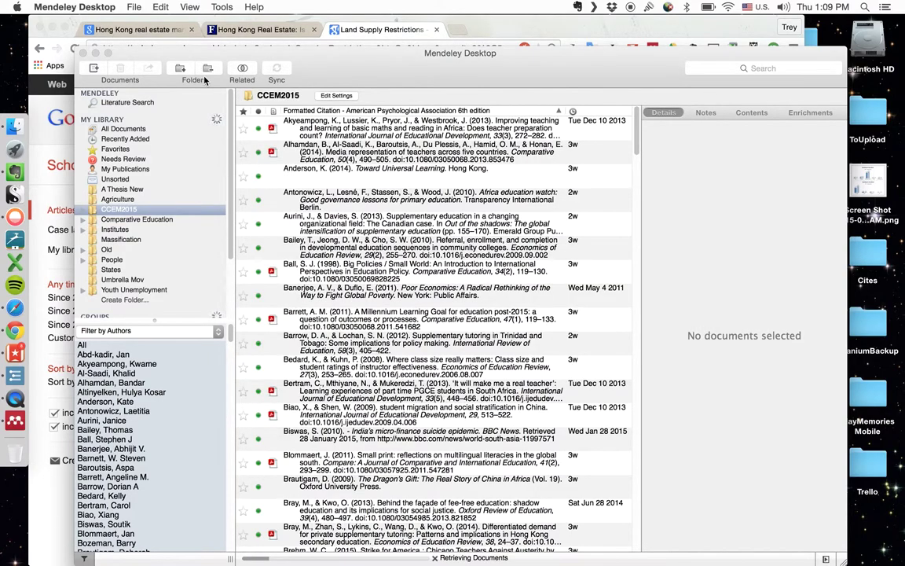
{"action": "left_click", "coordinate": [180, 69]}
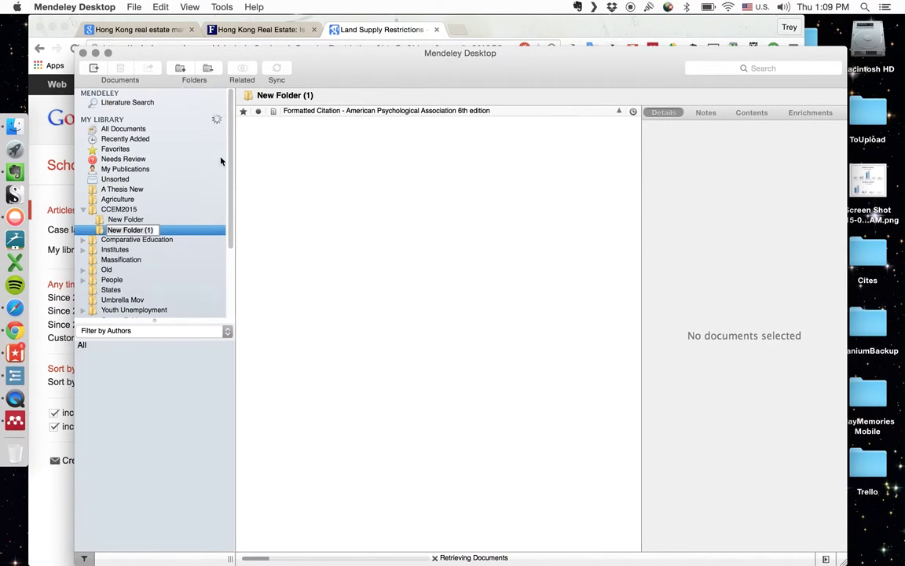
{"action": "type", "text": "Sam"}
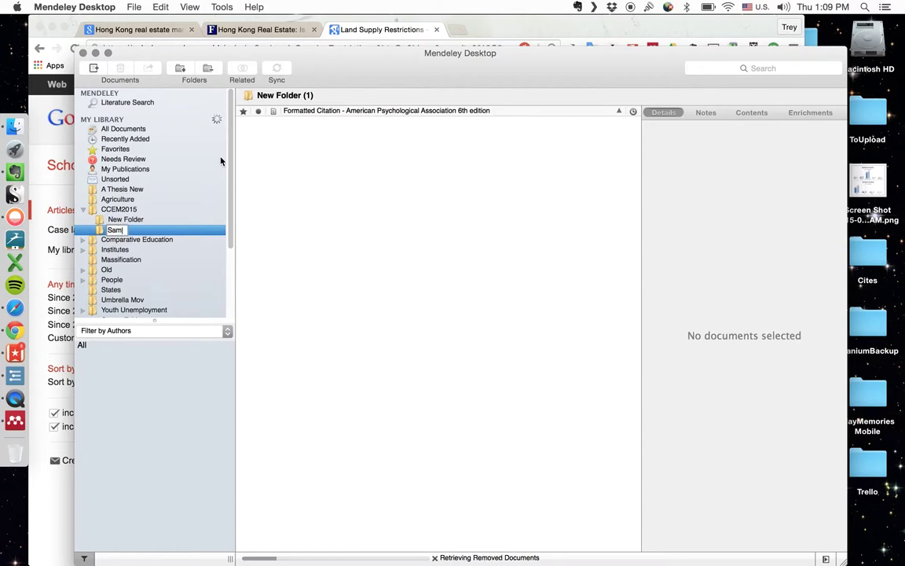
{"action": "type", "text": "ple Paper"}
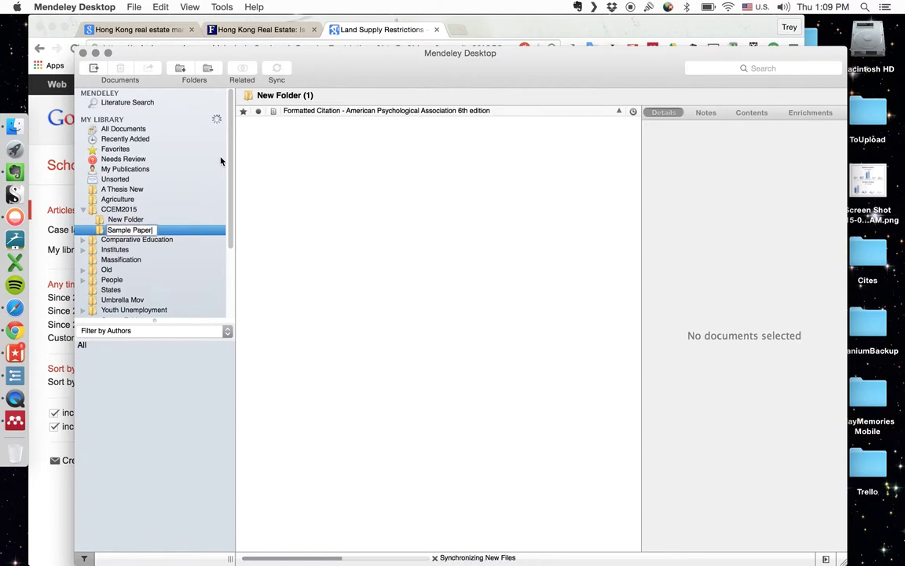
{"action": "key", "text": "Return"}
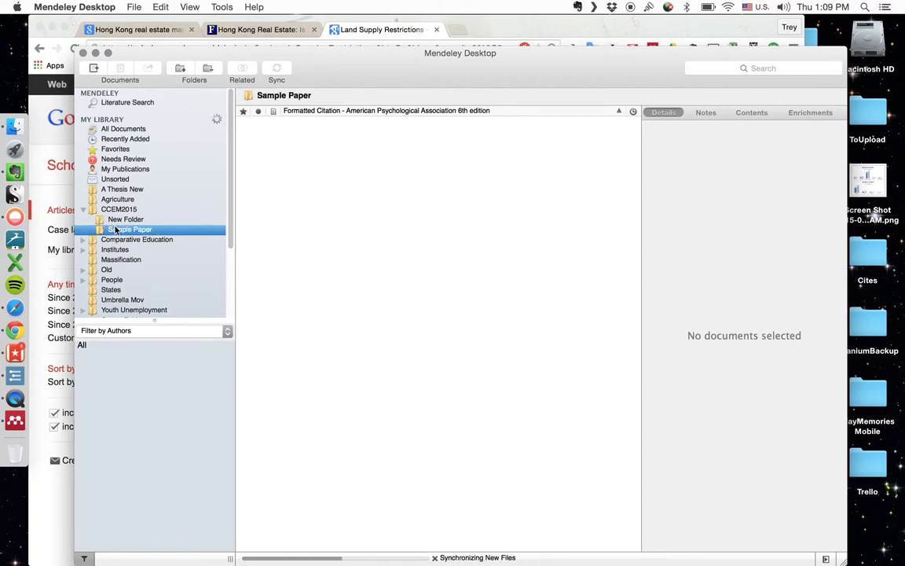
{"action": "left_click_drag", "start_coordinate": [124, 234], "coordinate": [112, 189]}
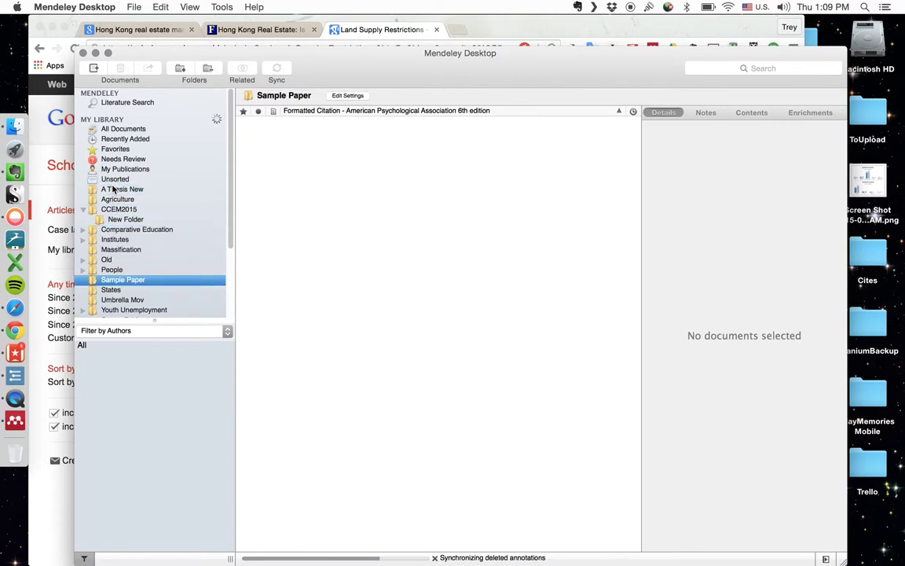
{"action": "left_click", "coordinate": [278, 72]}
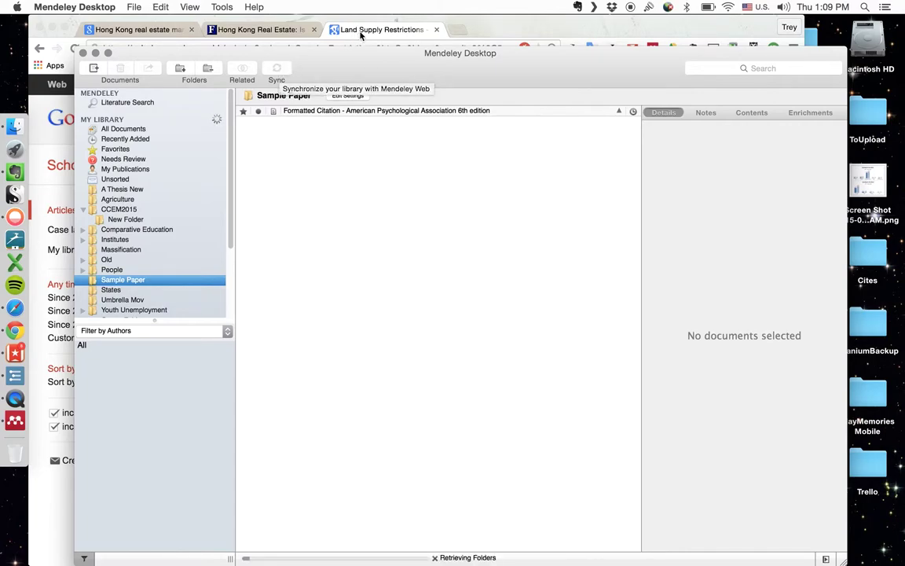
Take Finder out of full screen, show the Desktop folder, and enlarge the window.
{"action": "left_click", "coordinate": [14, 130]}
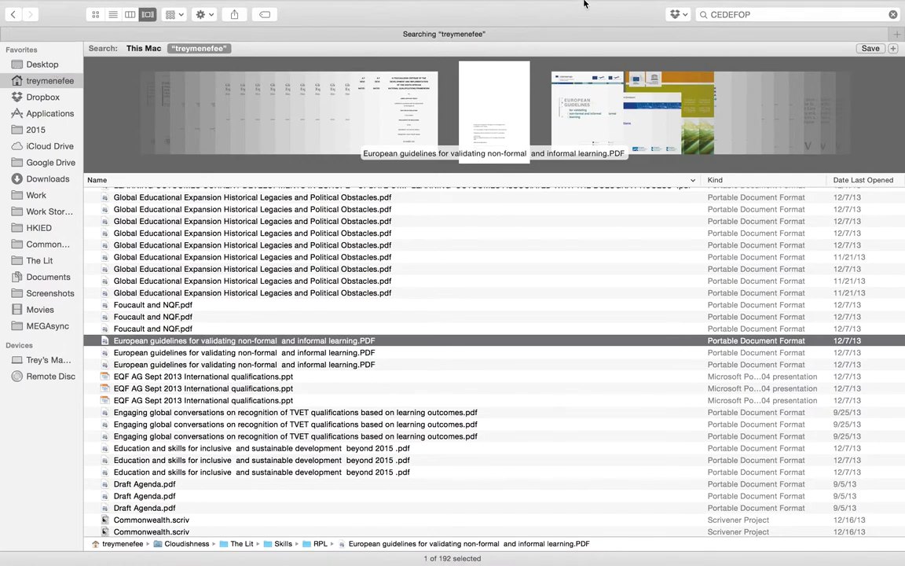
{"action": "mouse_move", "coordinate": [206, 3]}
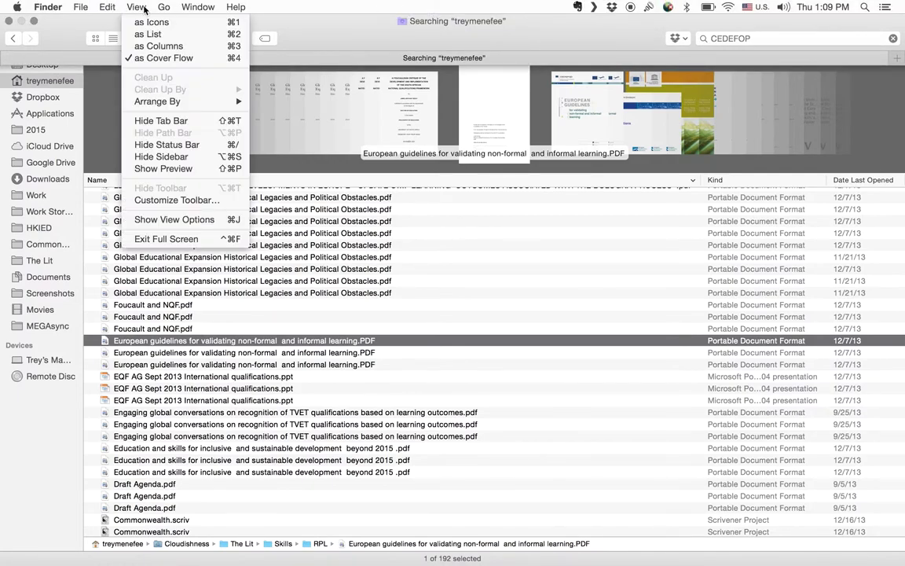
{"action": "left_click", "coordinate": [125, 7]}
{"action": "left_click", "coordinate": [154, 249]}
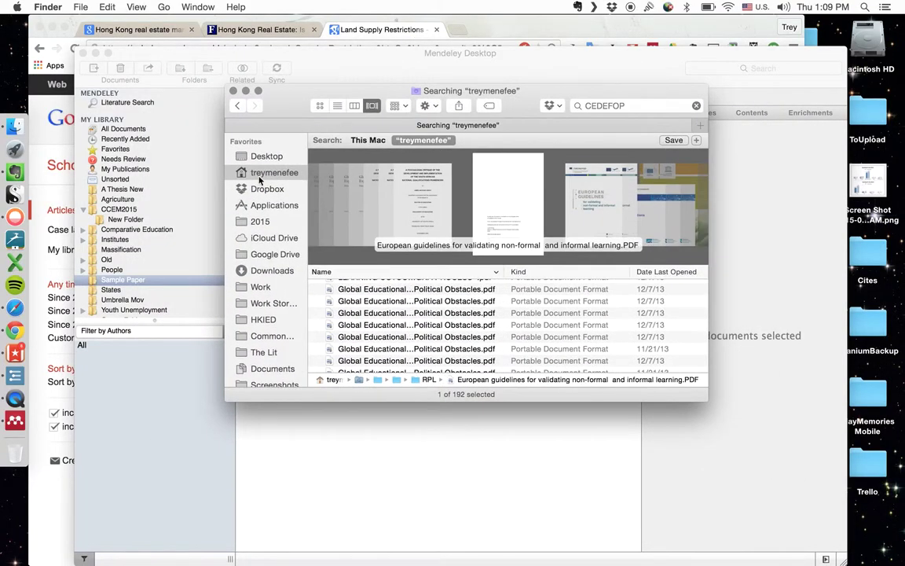
{"action": "left_click", "coordinate": [263, 161]}
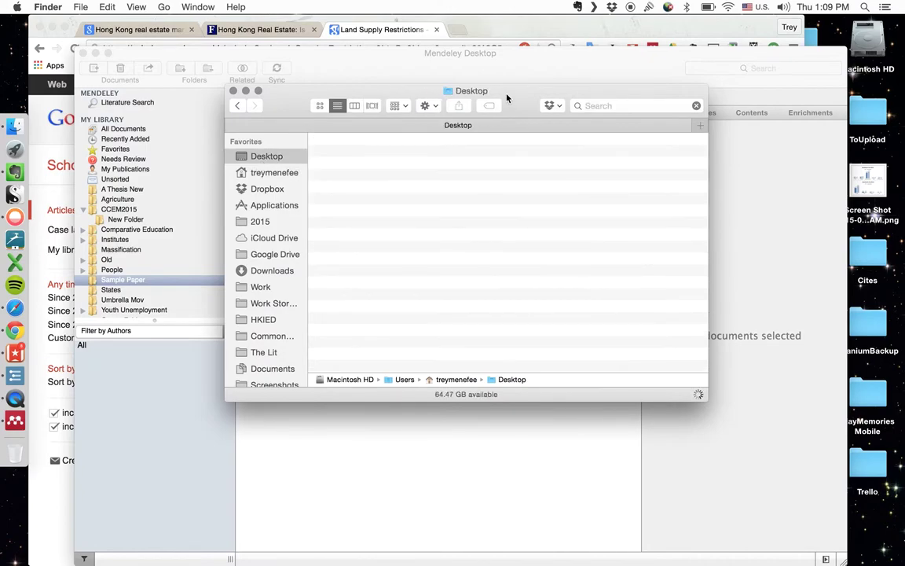
{"action": "left_click_drag", "start_coordinate": [509, 96], "coordinate": [452, 55]}
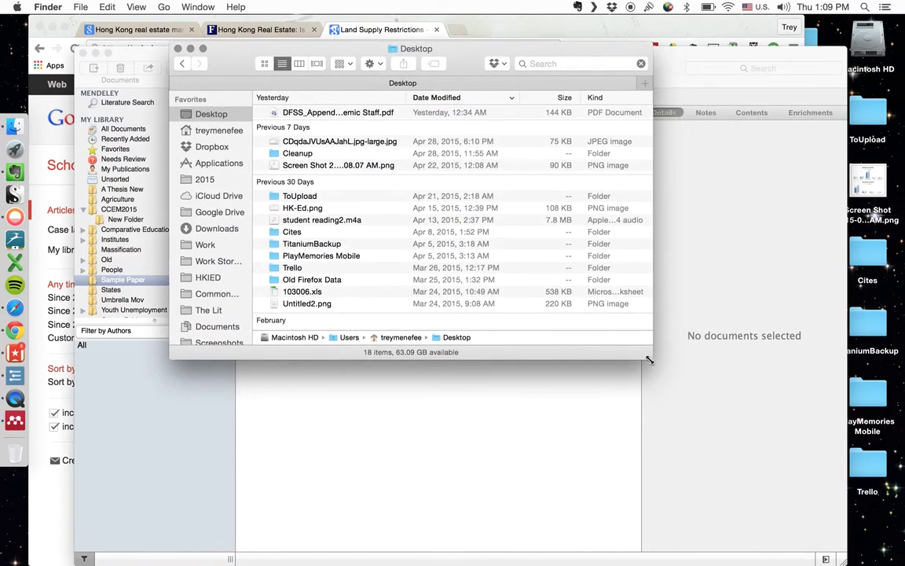
{"action": "left_click_drag", "start_coordinate": [650, 360], "coordinate": [644, 465]}
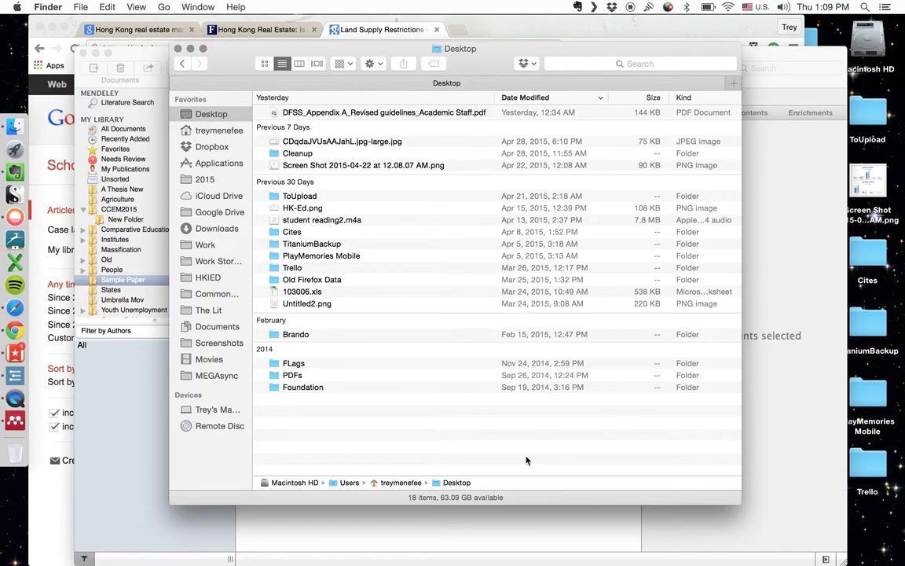
Create and open a 'Sample Paper' folder on the Desktop, then return to Chrome.
{"action": "right_click", "coordinate": [524, 463]}
{"action": "left_click", "coordinate": [545, 466]}
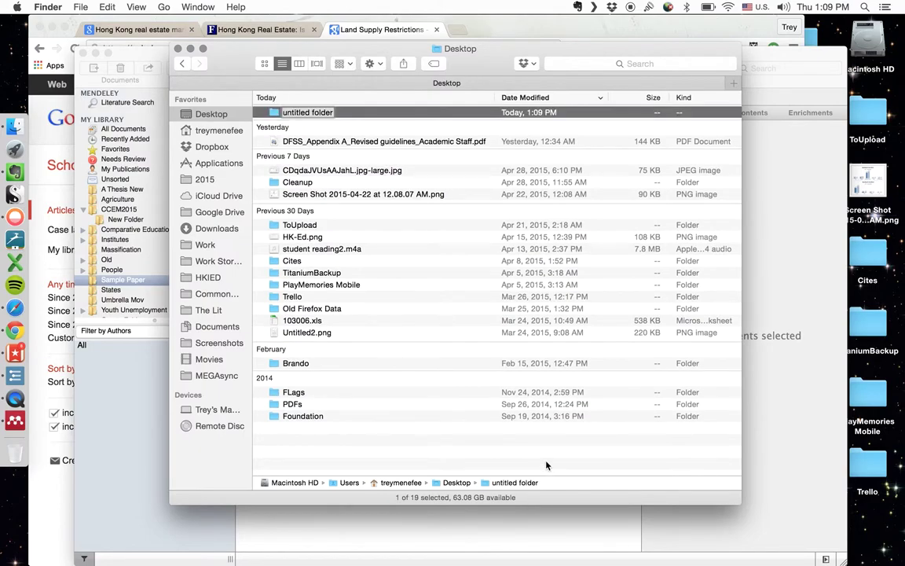
{"action": "type", "text": "Sample Paper"}
{"action": "key", "text": "Return"}
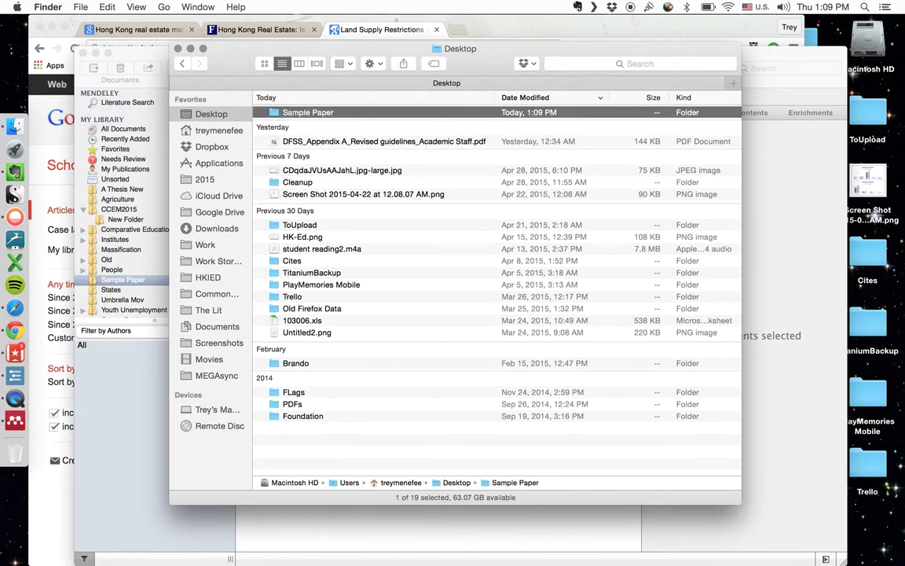
{"action": "double_click", "coordinate": [403, 118]}
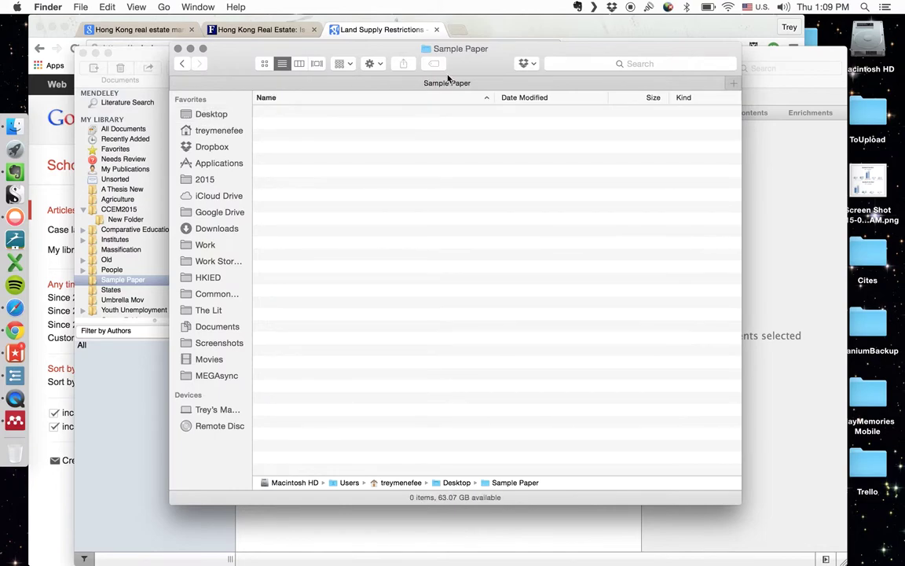
{"action": "left_click", "coordinate": [514, 22]}
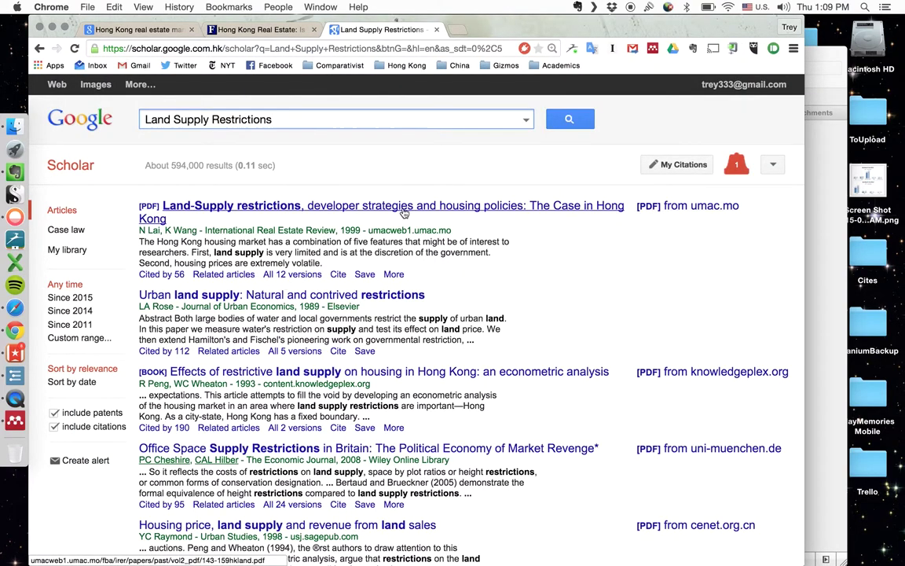
Save the umac.mo PDF into Desktop/Sample Paper and open 143-159hkland.pdf.
{"action": "left_click", "coordinate": [667, 211]}
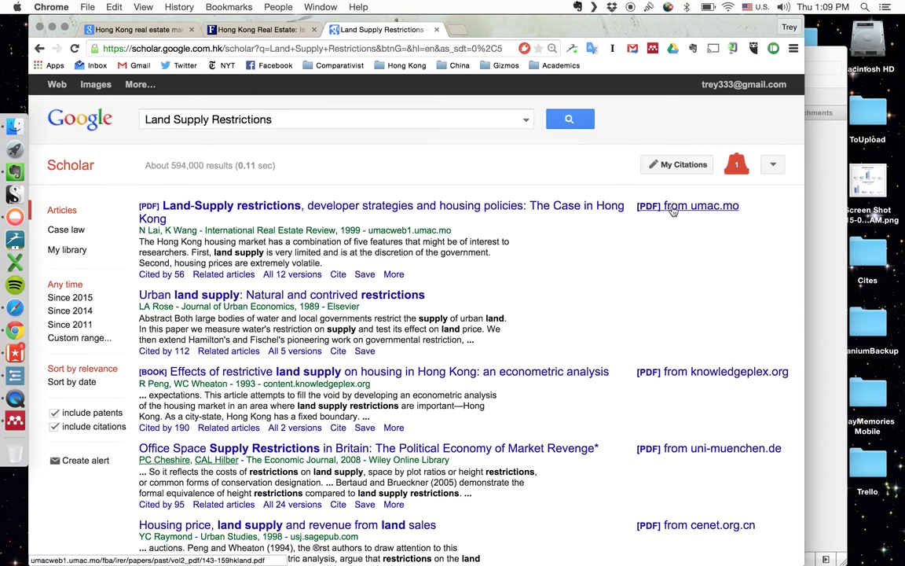
{"action": "right_click", "coordinate": [673, 210]}
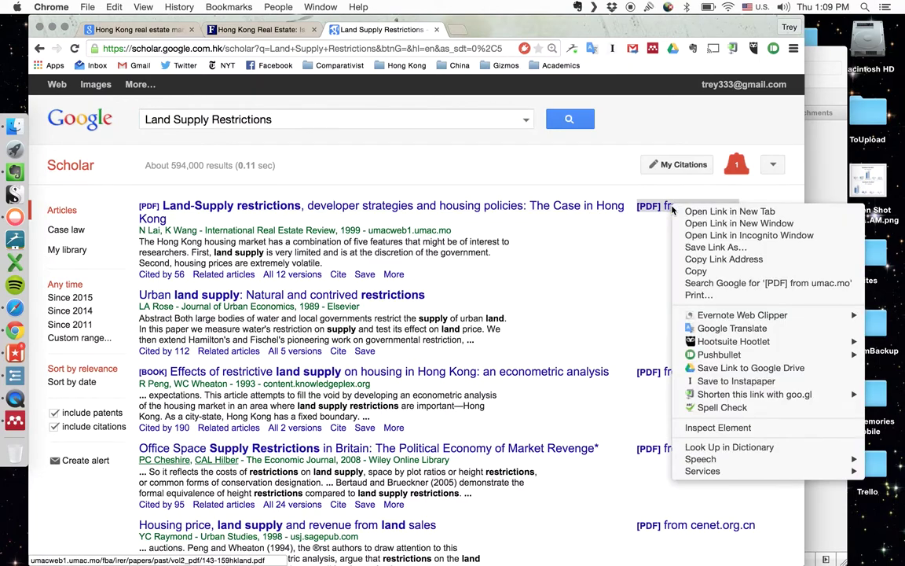
{"action": "left_click", "coordinate": [696, 249]}
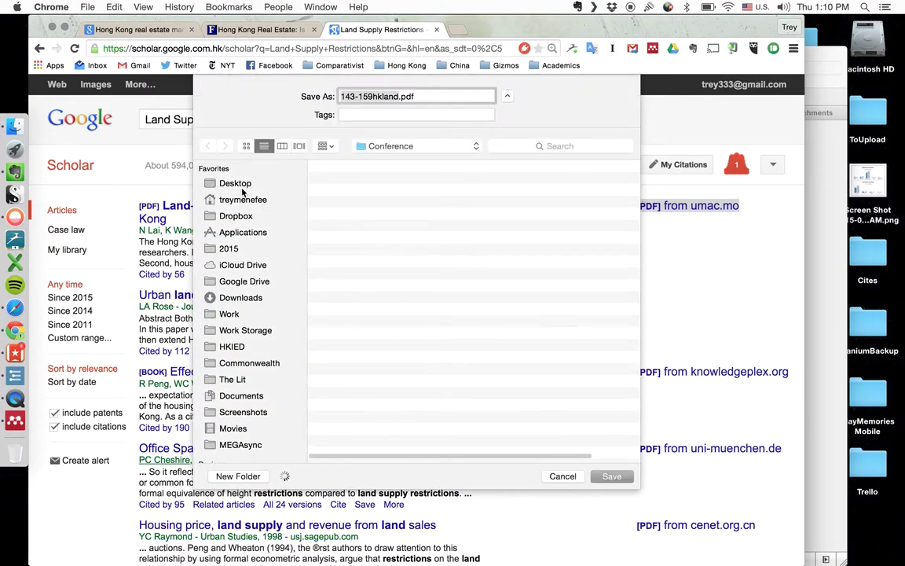
{"action": "left_click", "coordinate": [242, 185]}
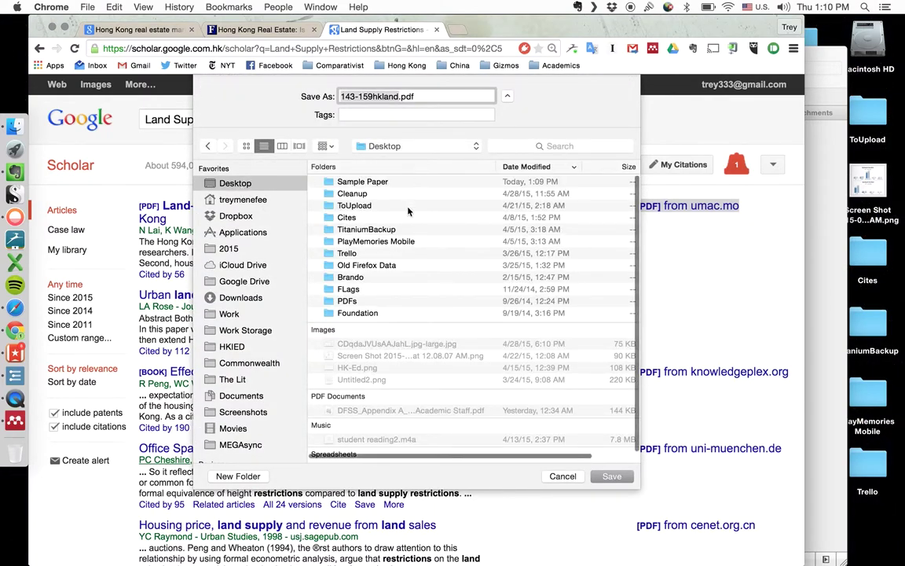
{"action": "double_click", "coordinate": [388, 182]}
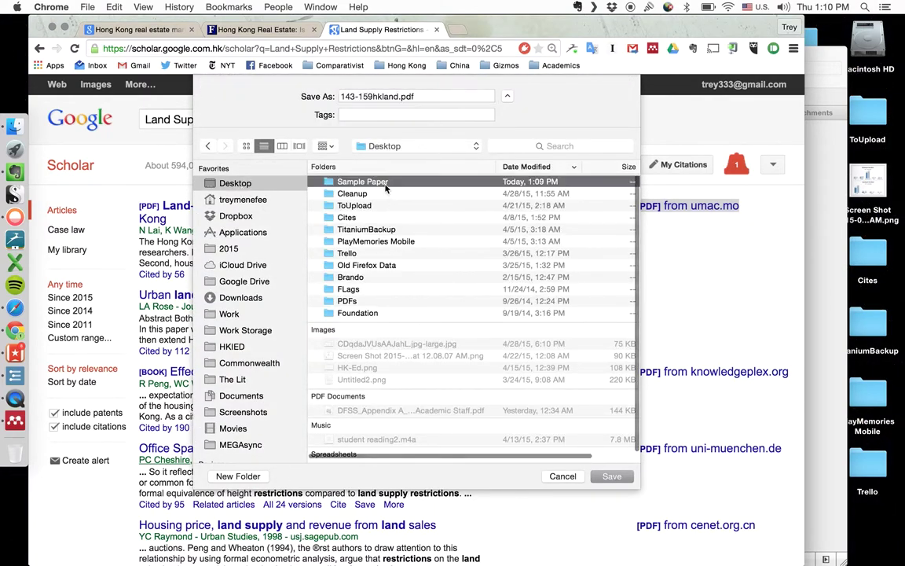
{"action": "left_click", "coordinate": [611, 476]}
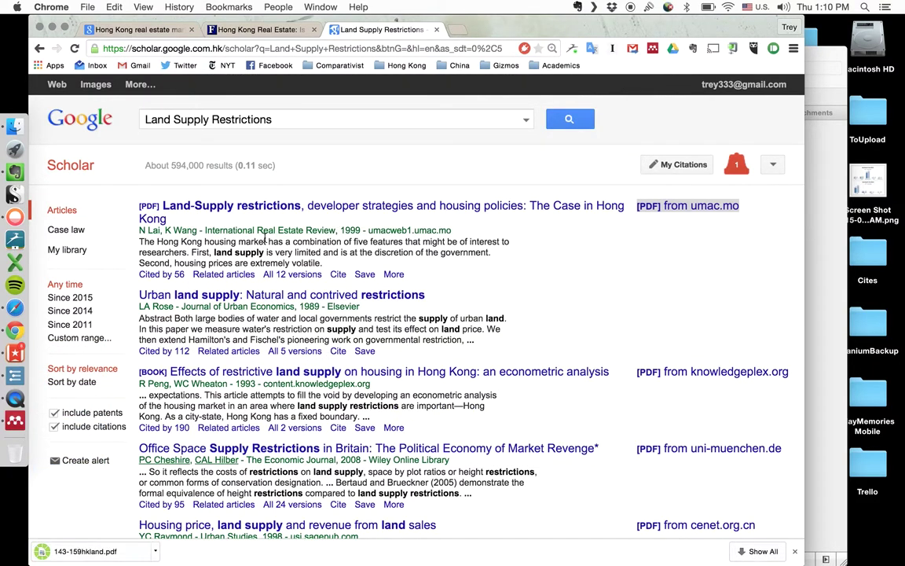
{"action": "left_click", "coordinate": [85, 550]}
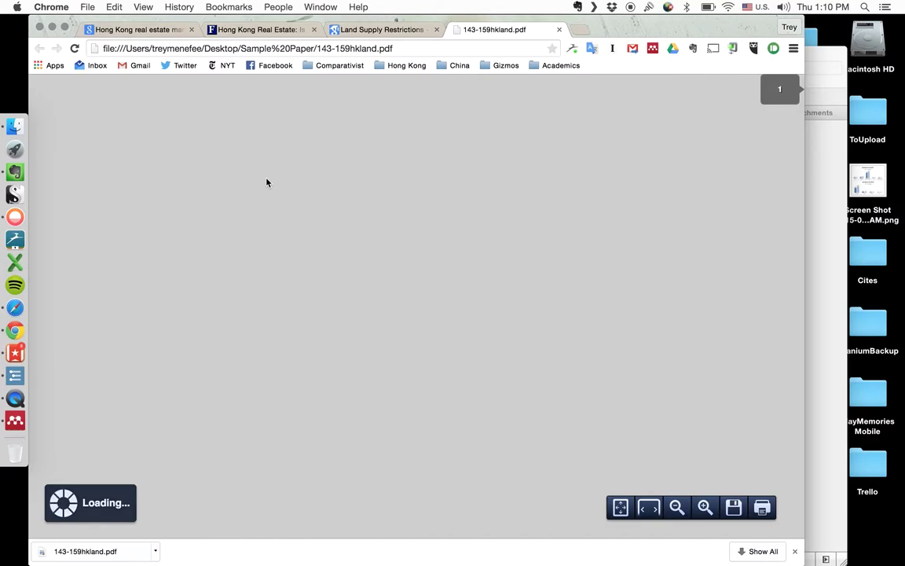
Scroll the land-supply PDF to page 145, covering Price Appreciation and Volatility and Supply.
{"action": "scroll", "coordinate": [356, 268], "scroll_direction": "down", "scroll_amount": 10}
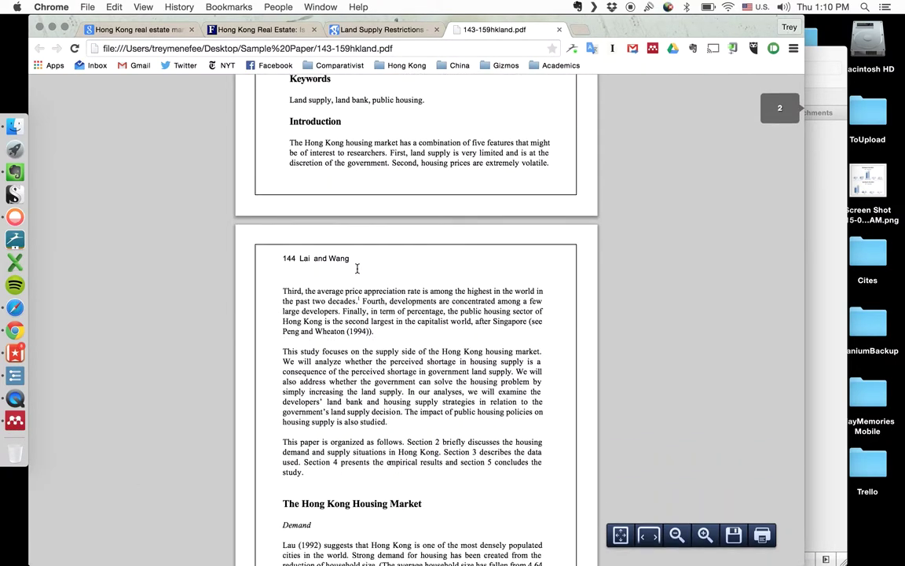
{"action": "scroll", "coordinate": [356, 269], "scroll_direction": "down", "scroll_amount": 5}
{"action": "scroll", "coordinate": [357, 269], "scroll_direction": "down", "scroll_amount": 11}
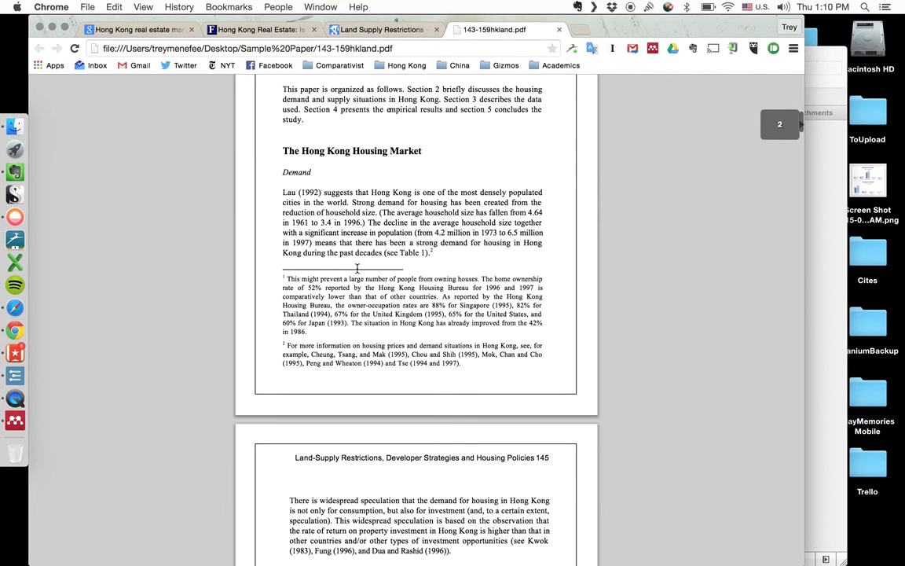
{"action": "scroll", "coordinate": [351, 346], "scroll_direction": "down", "scroll_amount": 3}
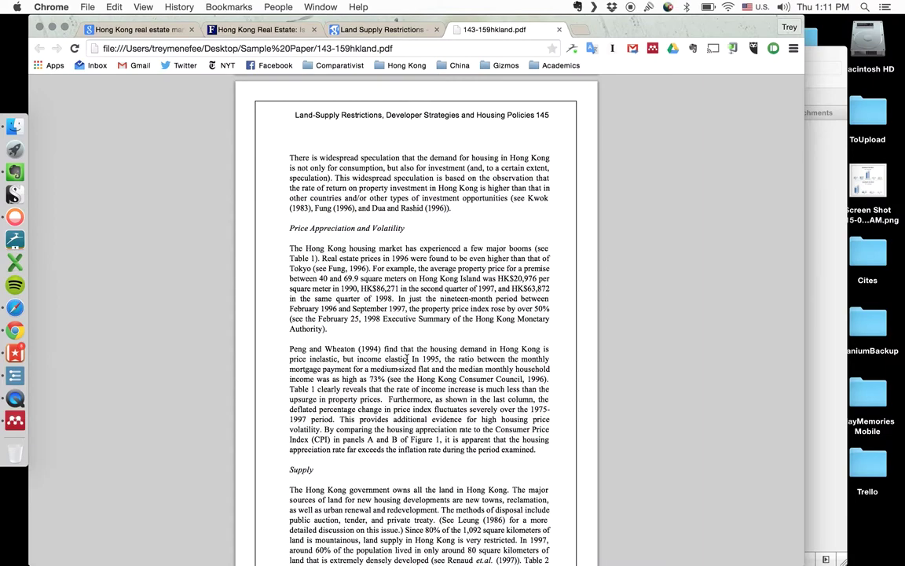
Scroll to the page 161 references and select the 1994 'Effects of Restrictive Land Supply' title.
{"action": "scroll", "coordinate": [386, 368], "scroll_direction": "down", "scroll_amount": 20}
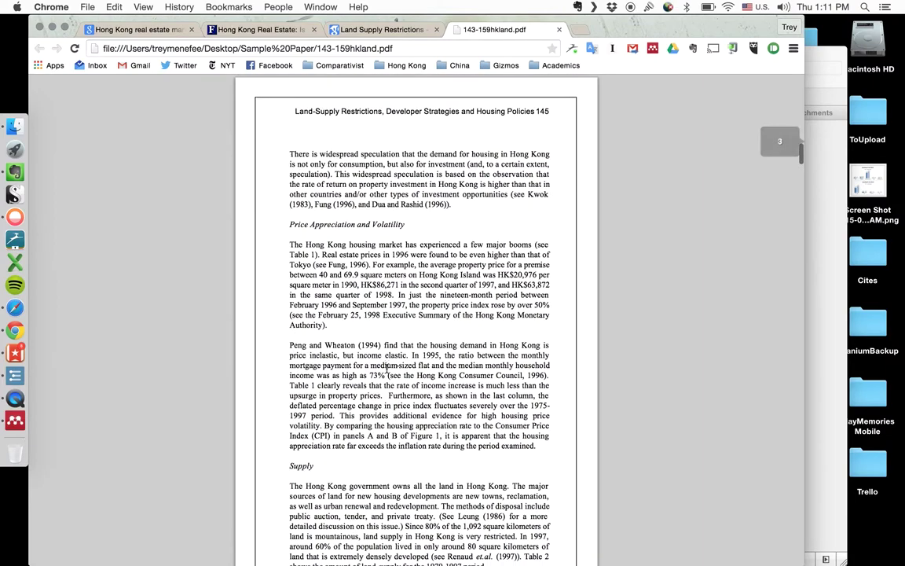
{"action": "scroll", "coordinate": [386, 369], "scroll_direction": "down", "scroll_amount": 15}
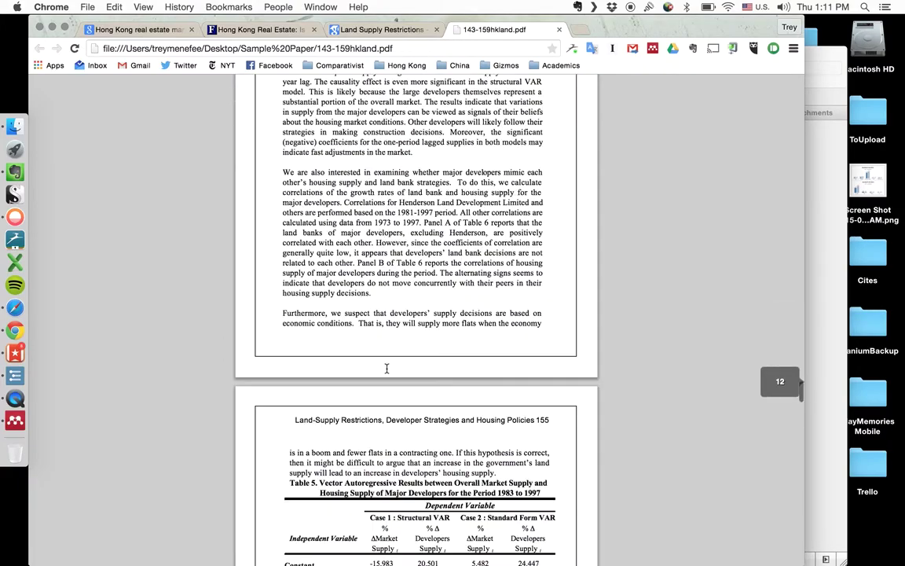
{"action": "scroll", "coordinate": [387, 369], "scroll_direction": "down", "scroll_amount": 20}
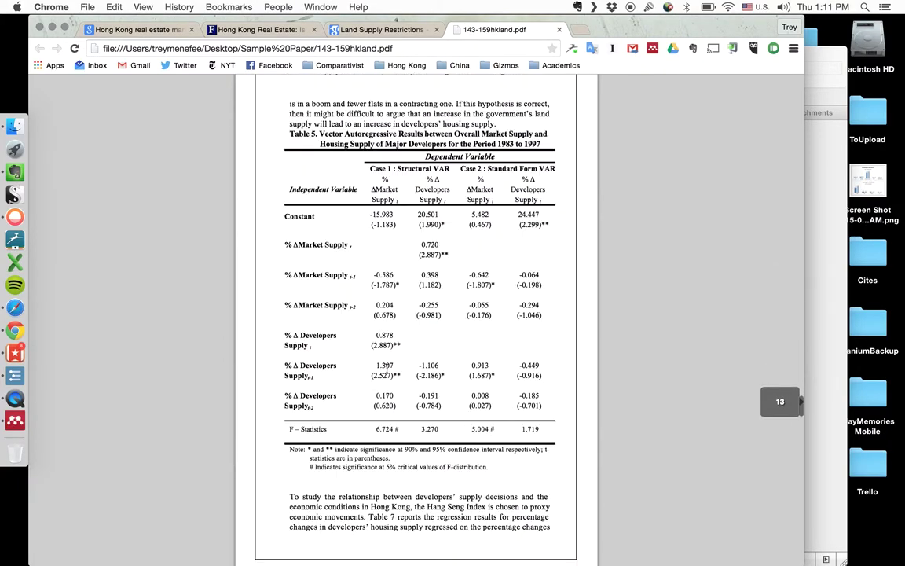
{"action": "scroll", "coordinate": [386, 368], "scroll_direction": "down", "scroll_amount": 20}
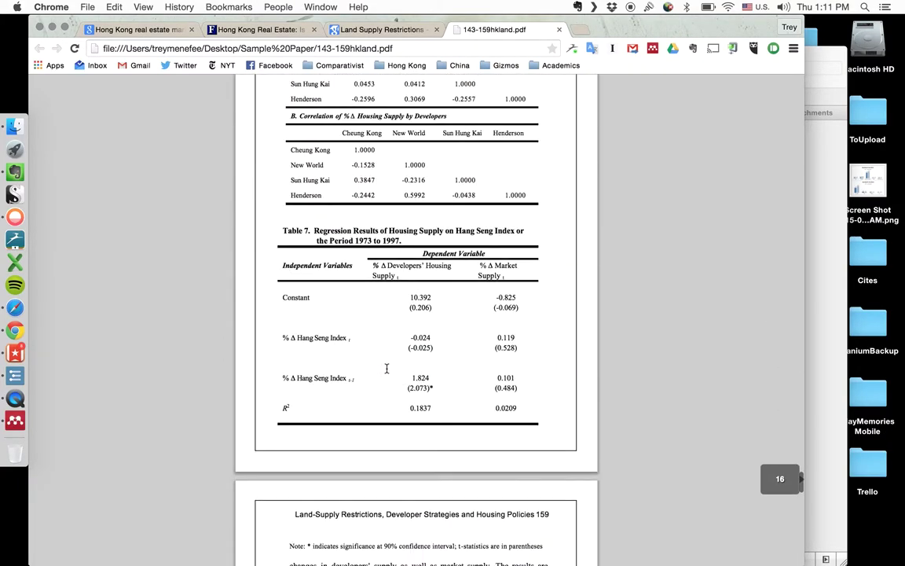
{"action": "scroll", "coordinate": [387, 368], "scroll_direction": "down", "scroll_amount": 7}
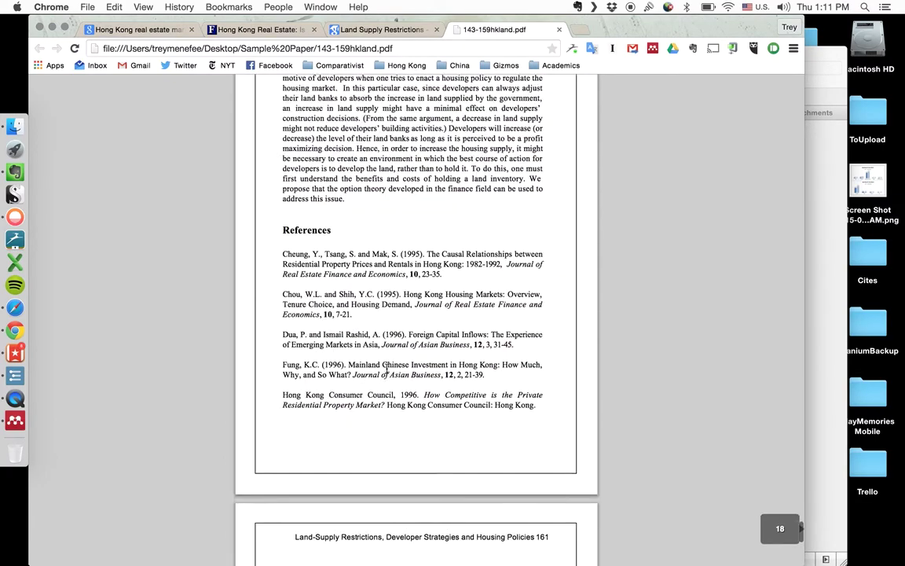
{"action": "scroll", "coordinate": [387, 368], "scroll_direction": "down", "scroll_amount": 2}
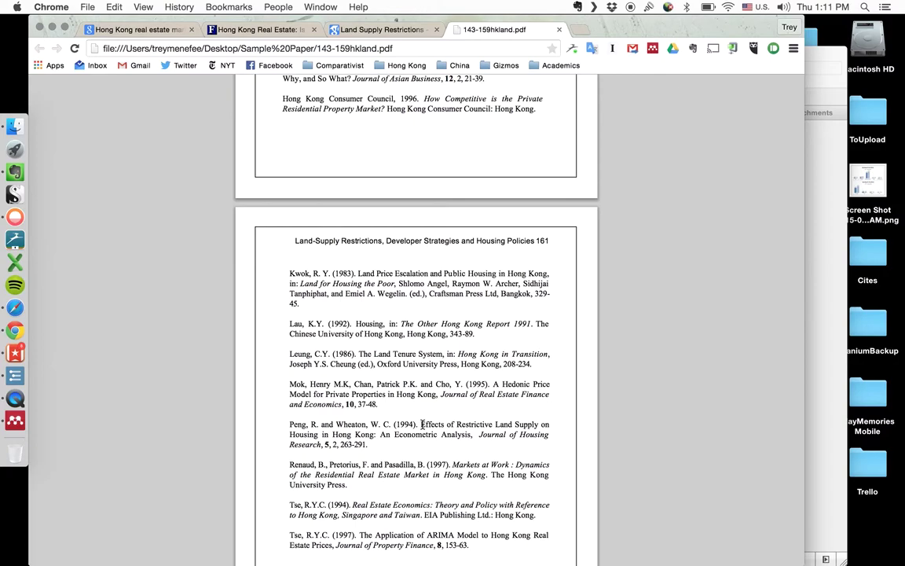
{"action": "left_click_drag", "start_coordinate": [422, 424], "coordinate": [470, 433]}
{"action": "key", "text": "super+c"}
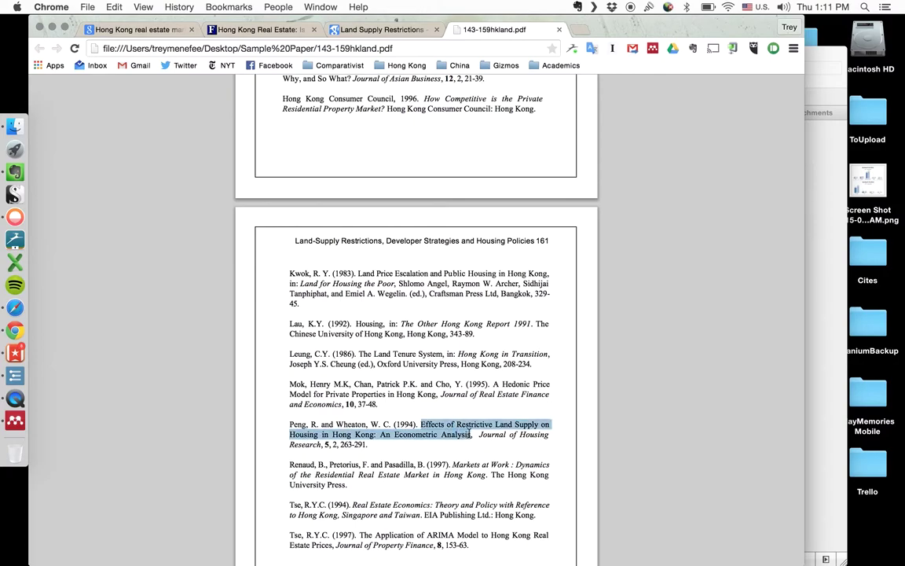
Search Google Scholar for the pasted restrictive land supply paper title.
{"action": "left_click", "coordinate": [52, 29]}
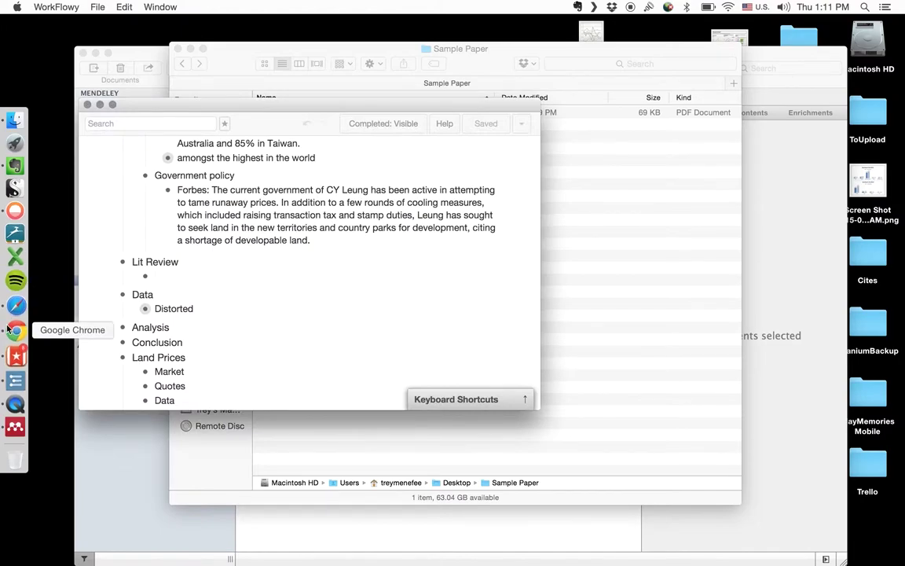
{"action": "left_click", "coordinate": [11, 330]}
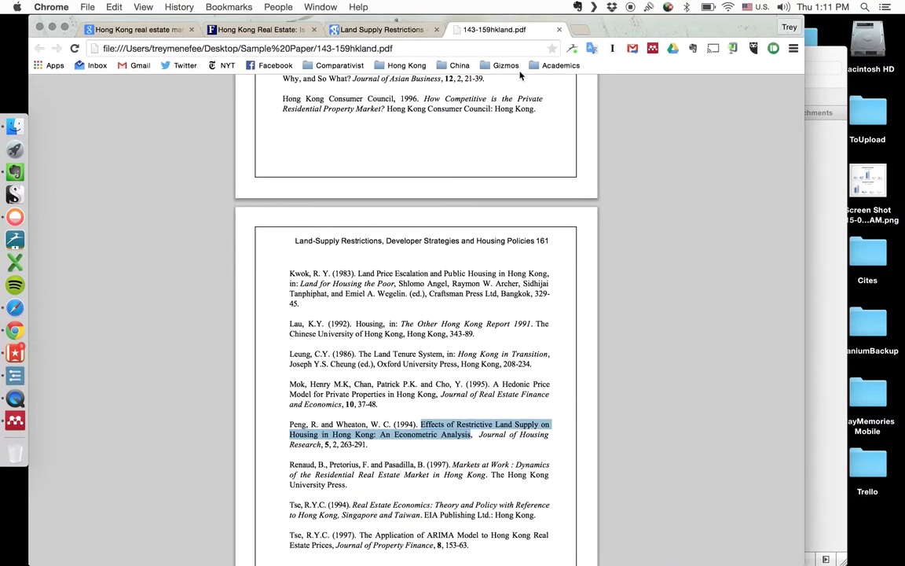
{"action": "left_click", "coordinate": [397, 29]}
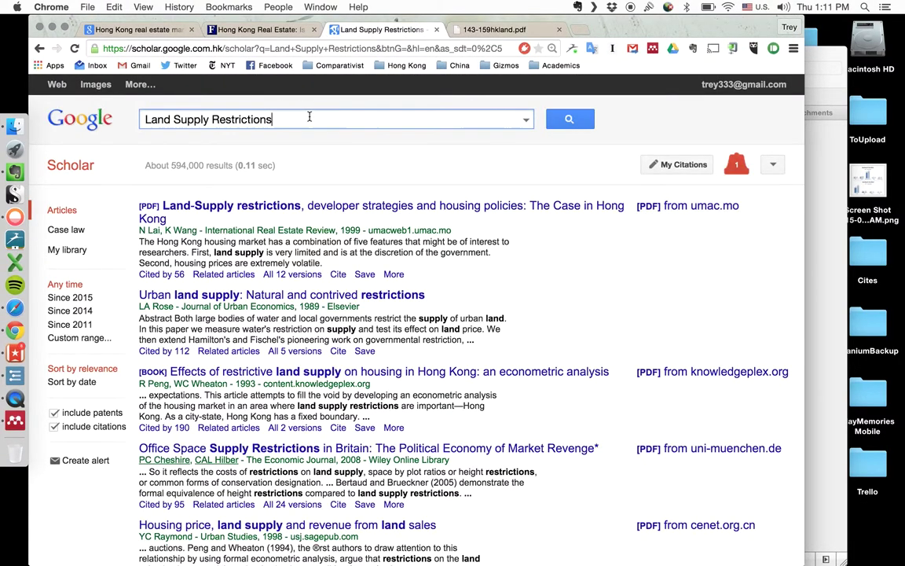
{"action": "key", "text": "super+a"}
{"action": "key", "text": "super+v"}
{"action": "key", "text": "Return"}
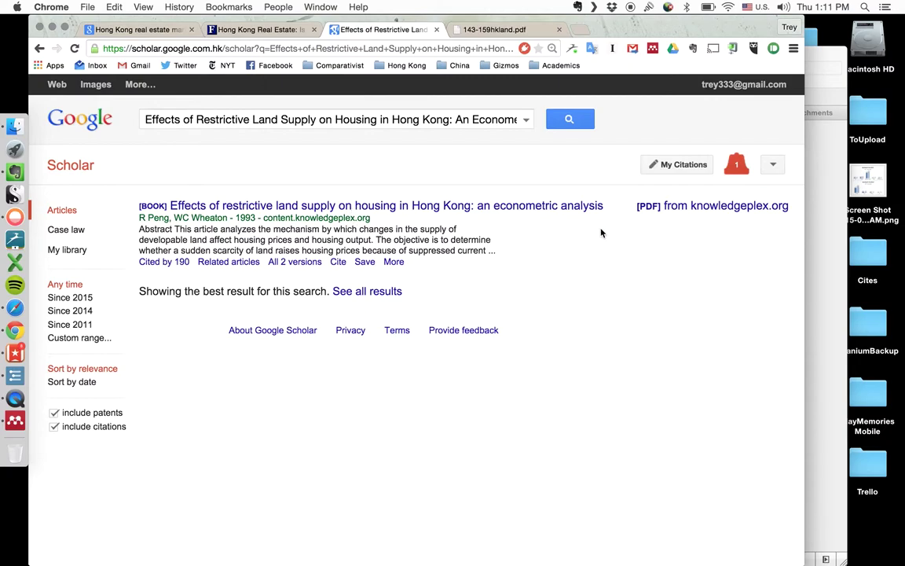
Save the paper's knowledgeplex.org PDF as 2438.pdf, then start adding a file in Mendeley.
{"action": "left_click", "coordinate": [675, 209]}
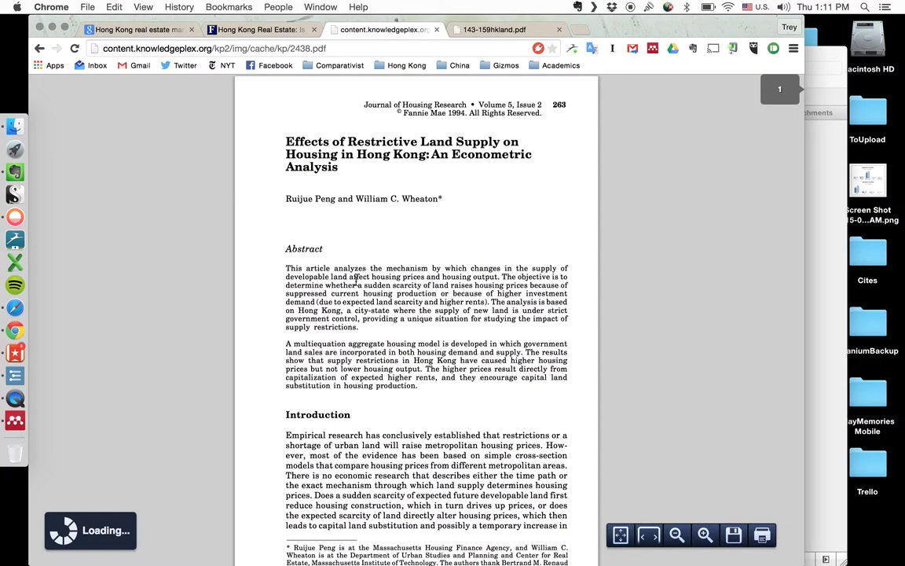
{"action": "left_click", "coordinate": [737, 537]}
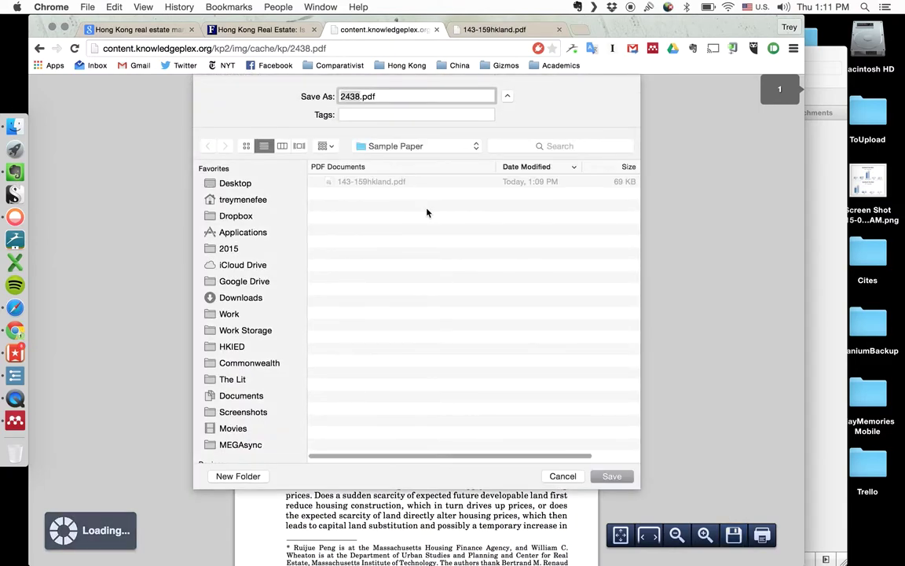
{"action": "key", "text": "Return"}
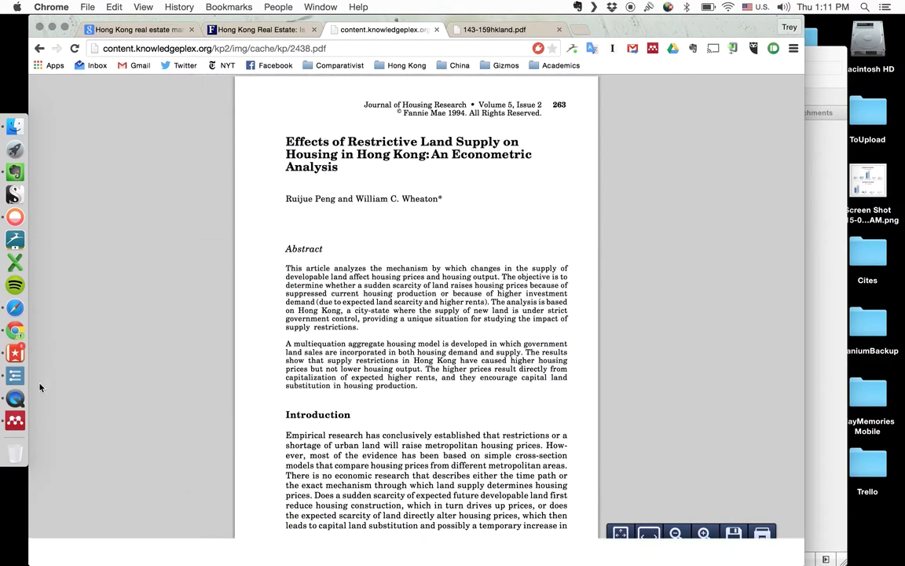
{"action": "left_click", "coordinate": [14, 421]}
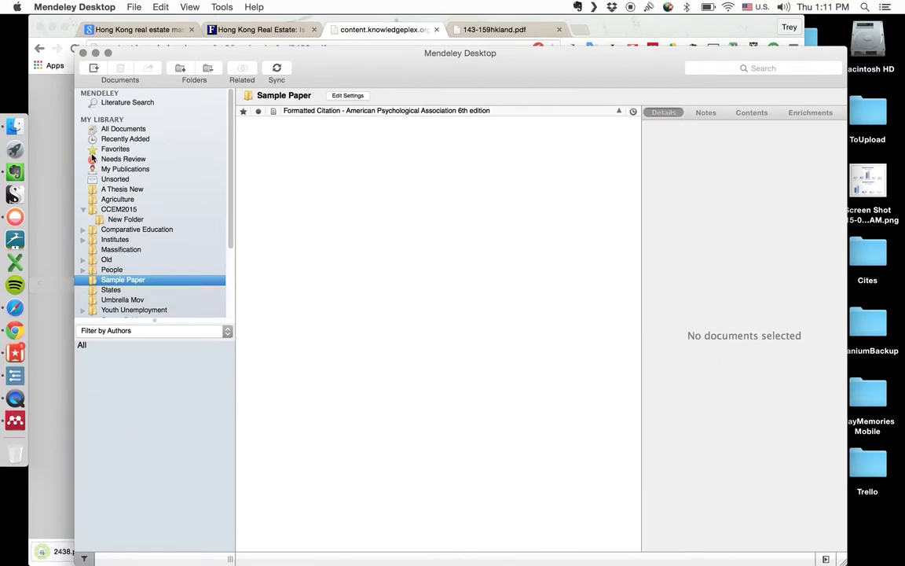
{"action": "left_click", "coordinate": [93, 70]}
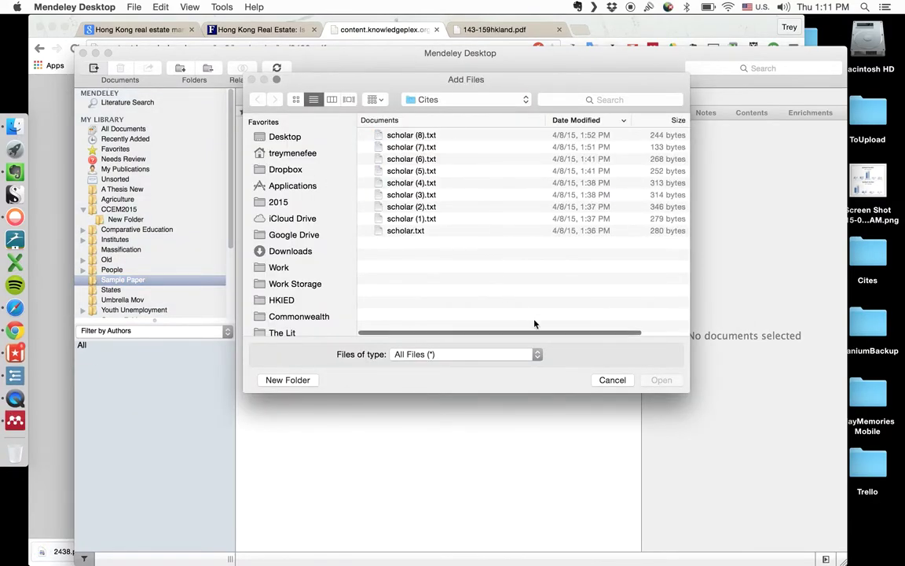
{"action": "left_click", "coordinate": [301, 169]}
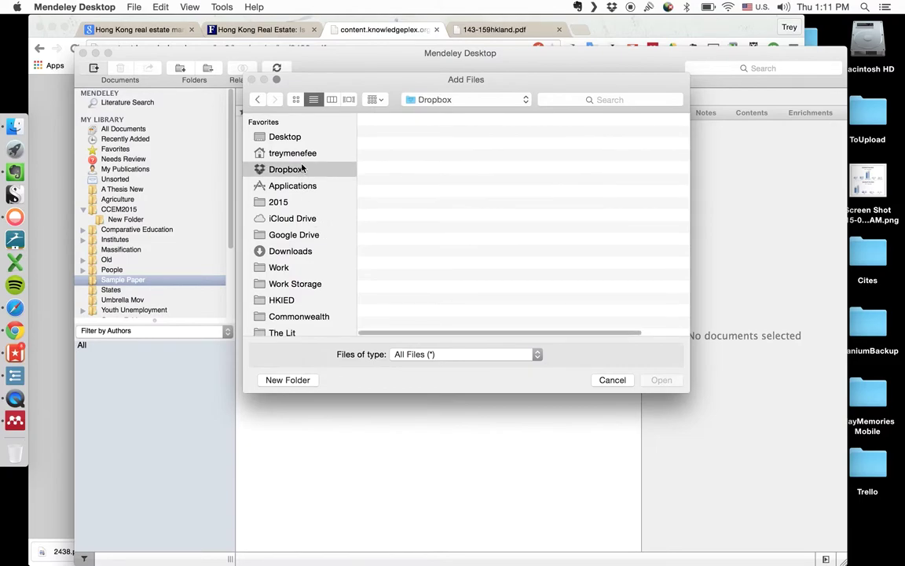
{"action": "left_click", "coordinate": [284, 137]}
{"action": "left_click", "coordinate": [405, 146]}
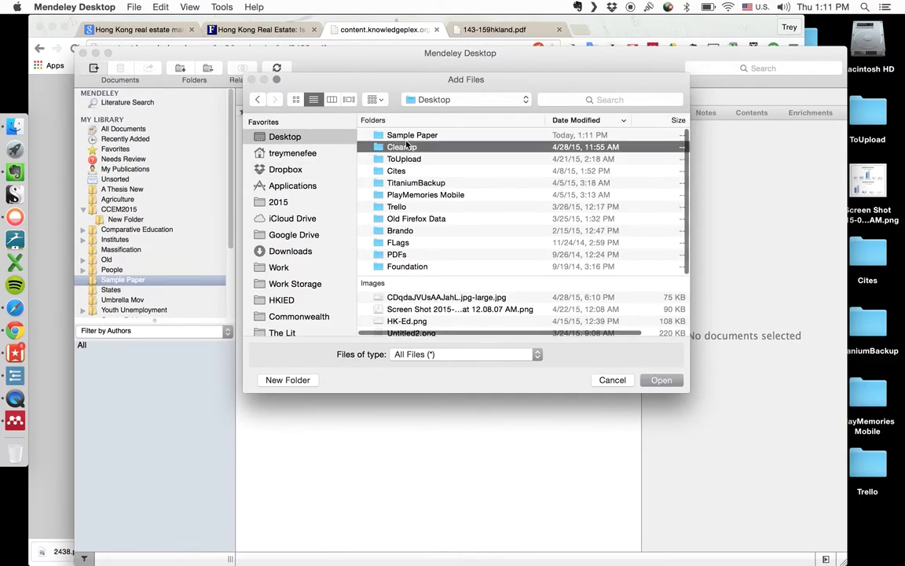
{"action": "double_click", "coordinate": [406, 146]}
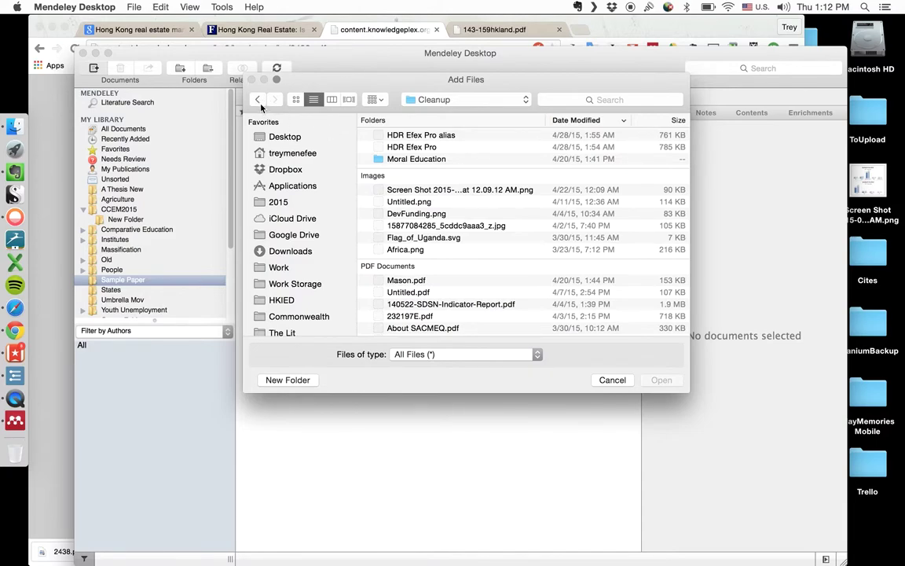
{"action": "left_click", "coordinate": [258, 101]}
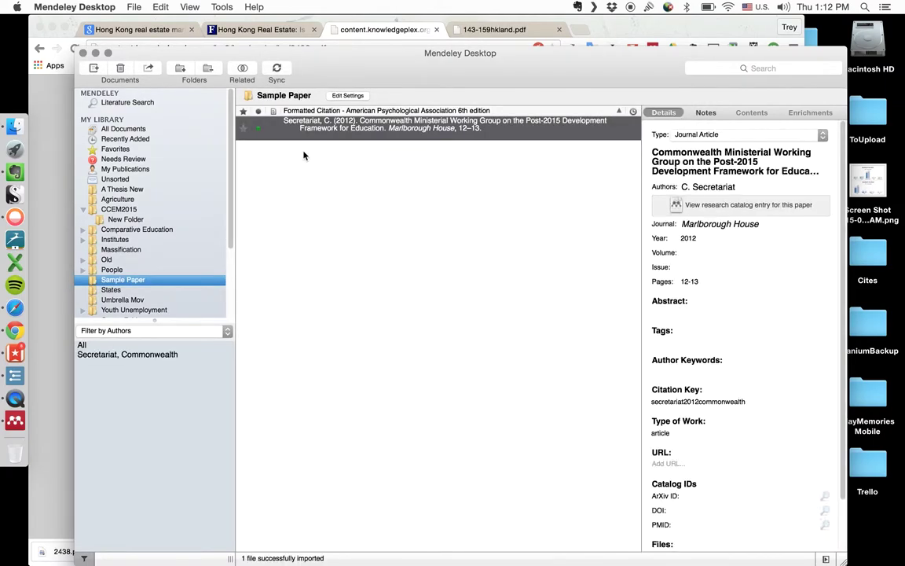
{"action": "right_click", "coordinate": [346, 132]}
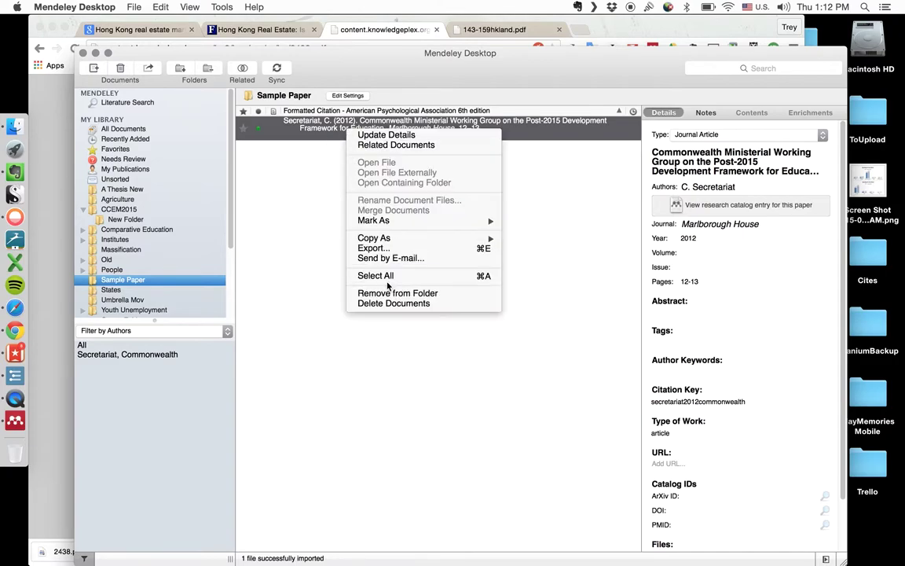
{"action": "key", "text": "Escape"}
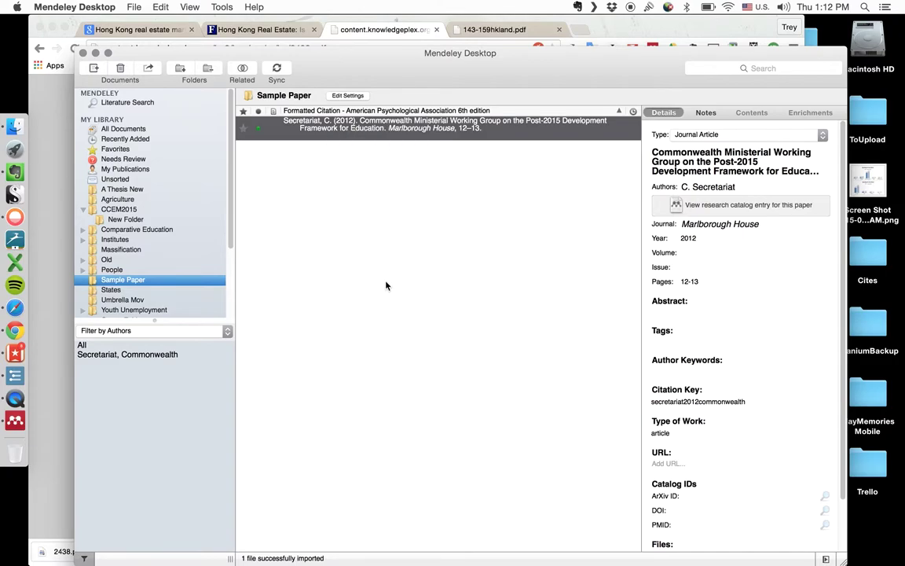
{"action": "right_click", "coordinate": [359, 130]}
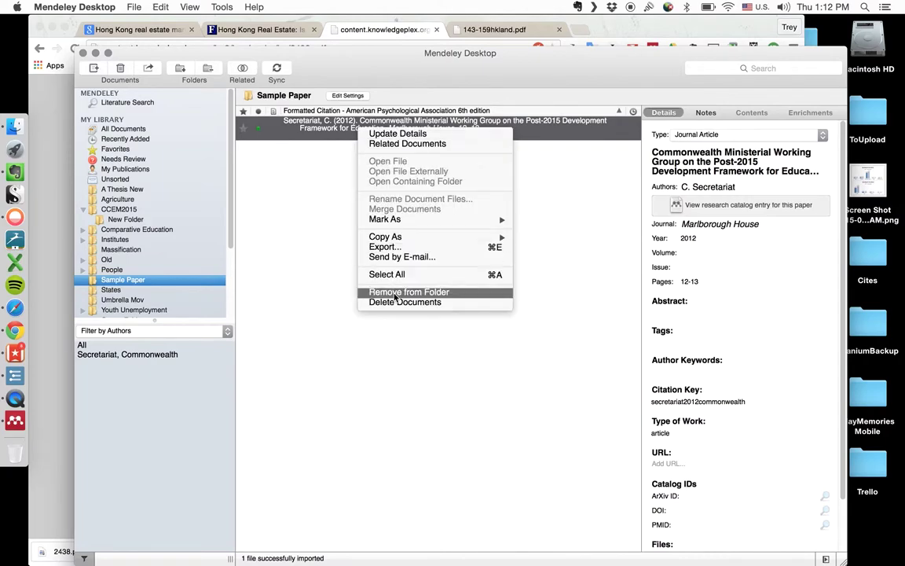
{"action": "left_click", "coordinate": [397, 293]}
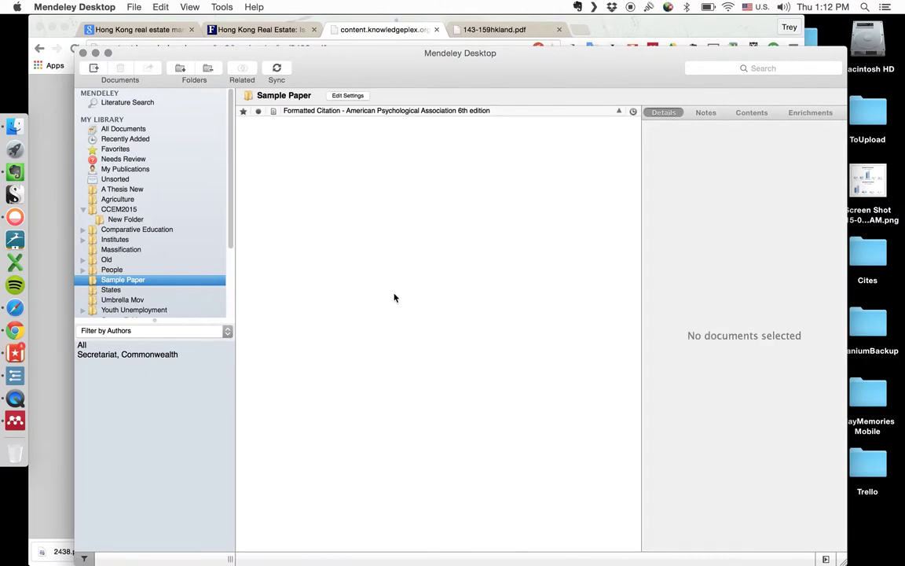
Import both PDFs from the Desktop's Sample Paper folder into the Mendeley library.
{"action": "left_click", "coordinate": [95, 69]}
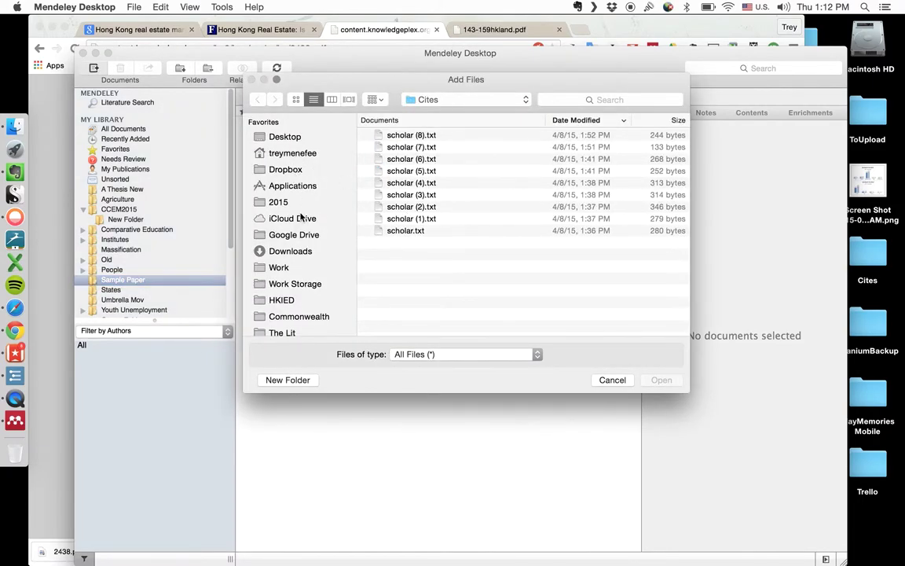
{"action": "left_click", "coordinate": [283, 136]}
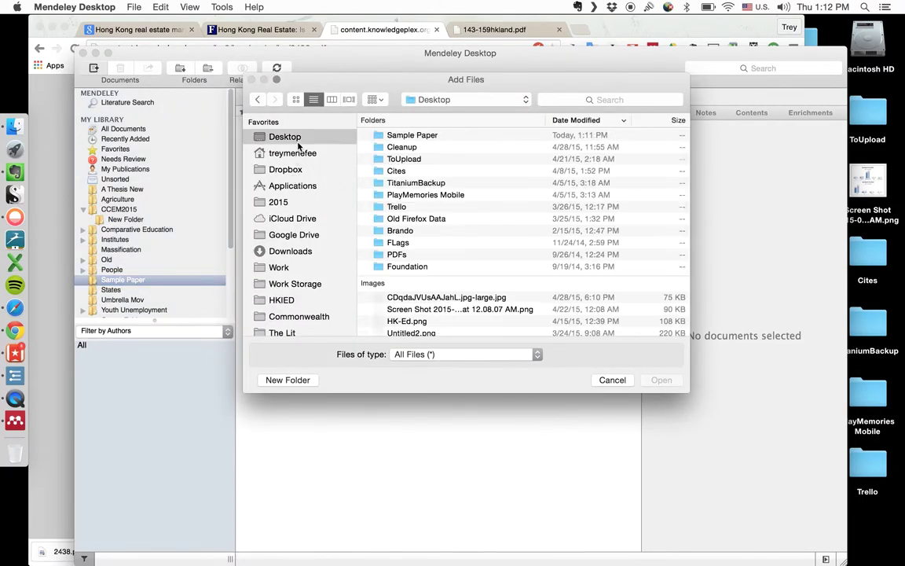
{"action": "left_click", "coordinate": [369, 137]}
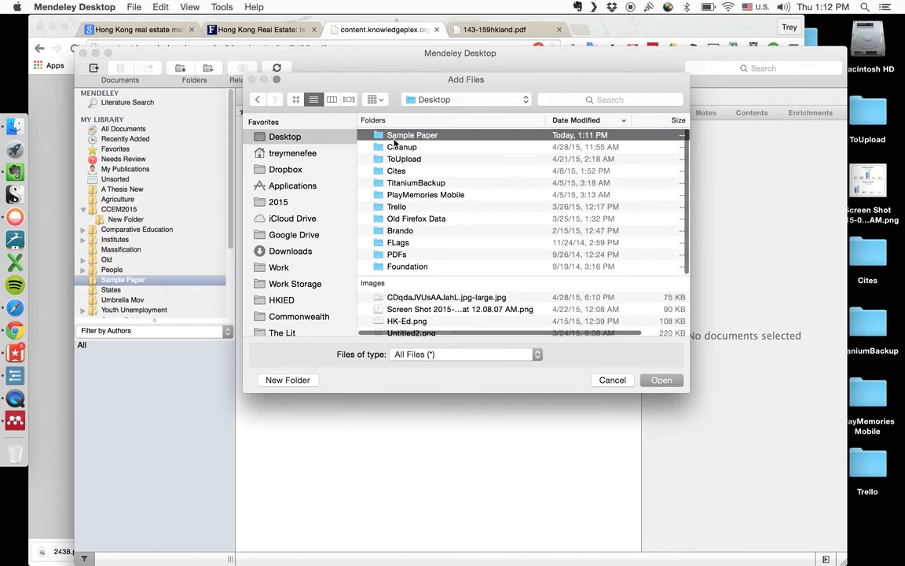
{"action": "left_click", "coordinate": [660, 381]}
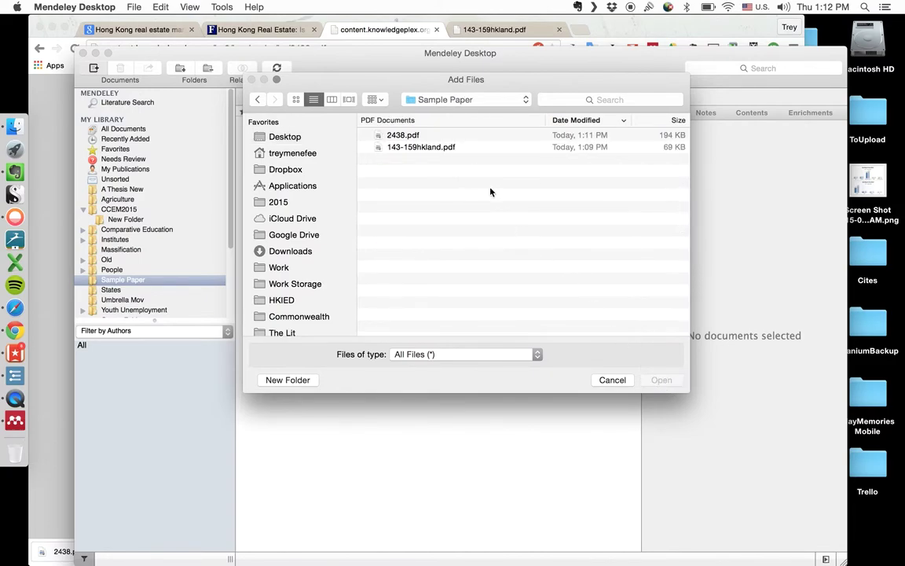
{"action": "left_click_drag", "start_coordinate": [491, 192], "coordinate": [445, 141]}
{"action": "left_click", "coordinate": [664, 379]}
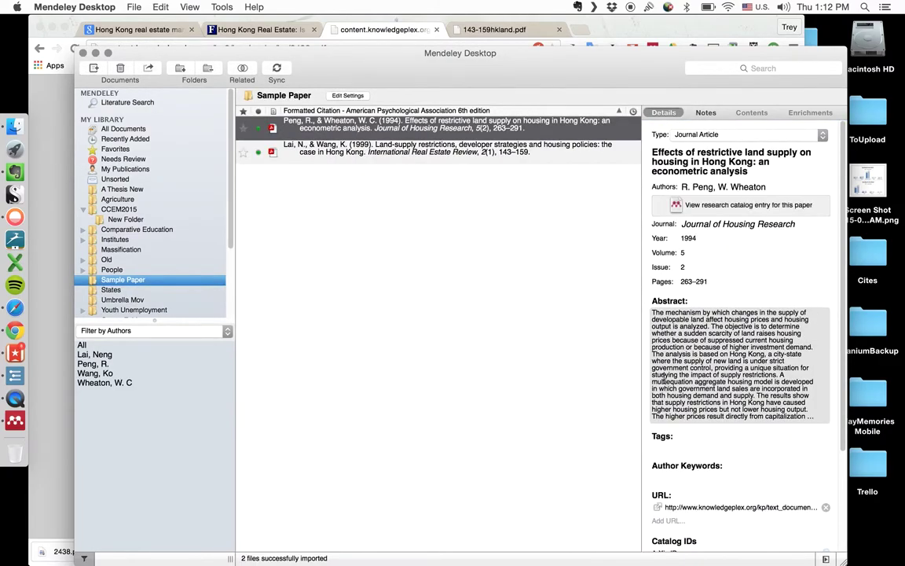
Compare the Lai and Wang and Peng and Wheaton reference details, then bring up the Peng and Wheaton PDF.
{"action": "left_click", "coordinate": [422, 151]}
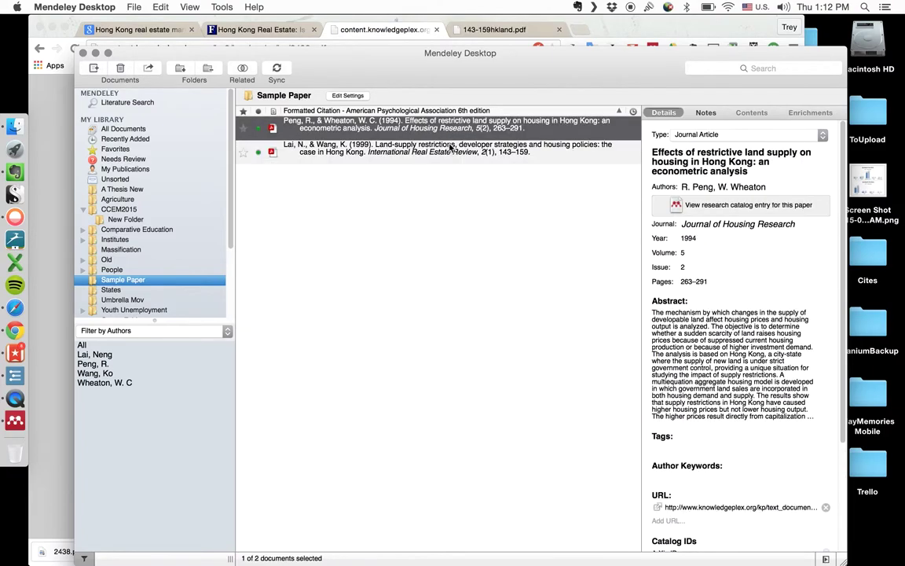
{"action": "left_click", "coordinate": [450, 148]}
{"action": "left_click", "coordinate": [436, 126]}
{"action": "left_click", "coordinate": [436, 157]}
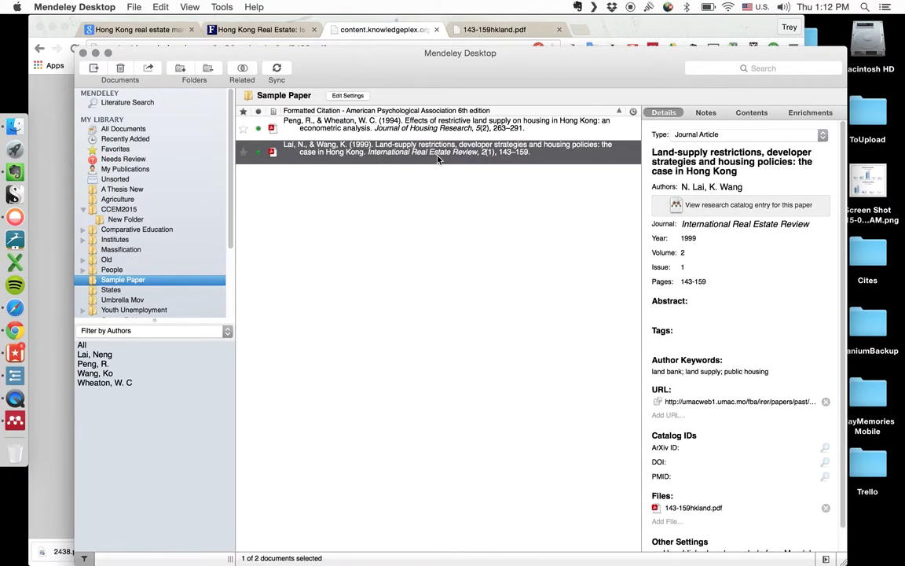
{"action": "left_click", "coordinate": [415, 128]}
{"action": "left_click", "coordinate": [413, 170]}
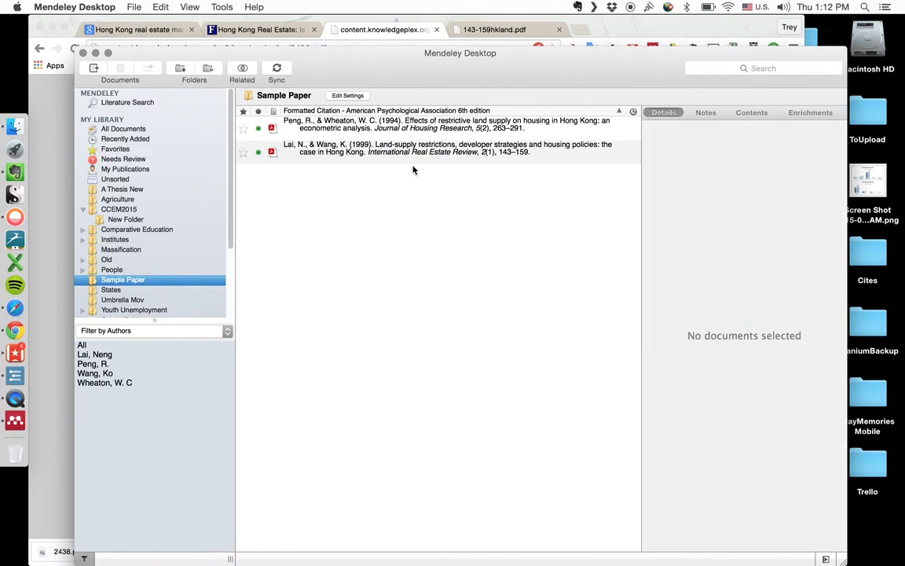
{"action": "left_click", "coordinate": [376, 148]}
{"action": "left_click", "coordinate": [357, 128]}
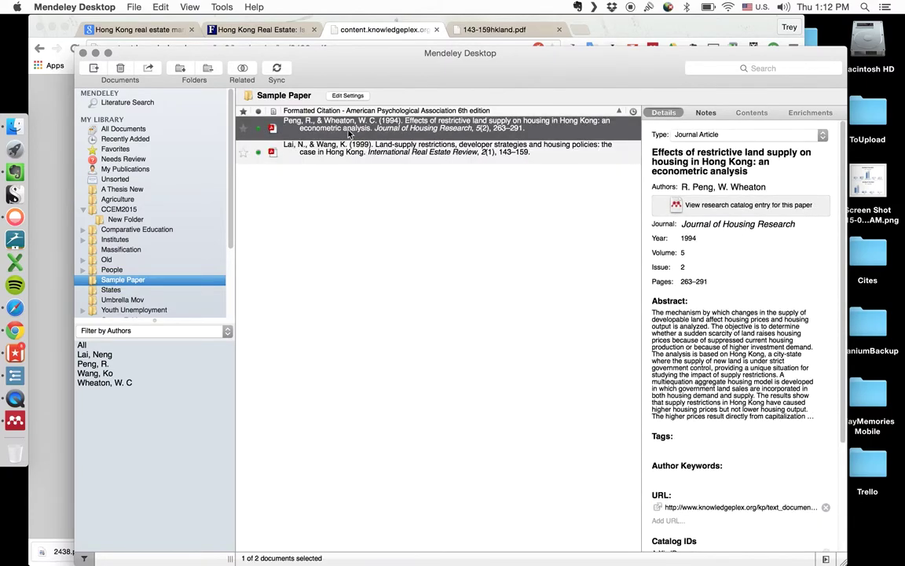
{"action": "left_click", "coordinate": [56, 222]}
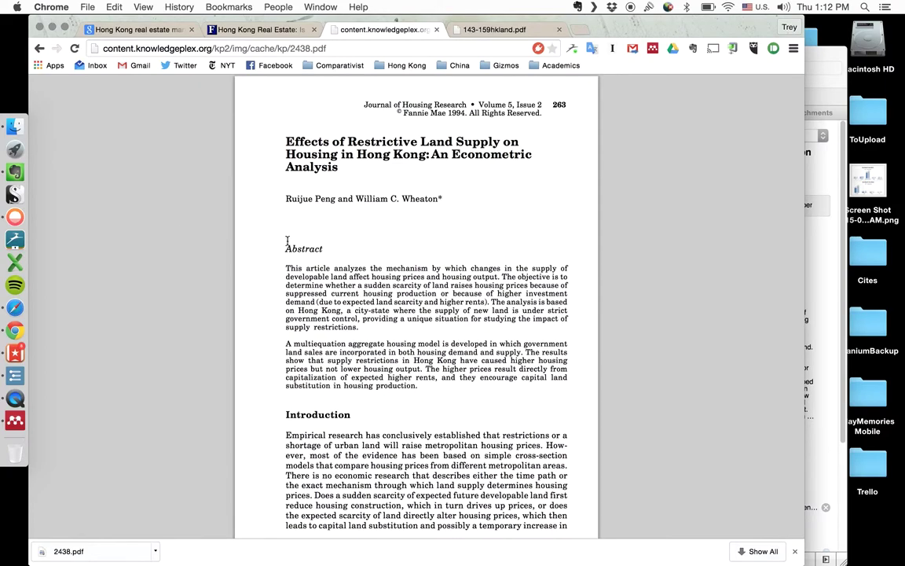
Search the Peng and Wheaton PDF for 'elastic' and scroll through the matches and figures to page 287.
{"action": "key", "text": "super+f"}
{"action": "type", "text": "ela"}
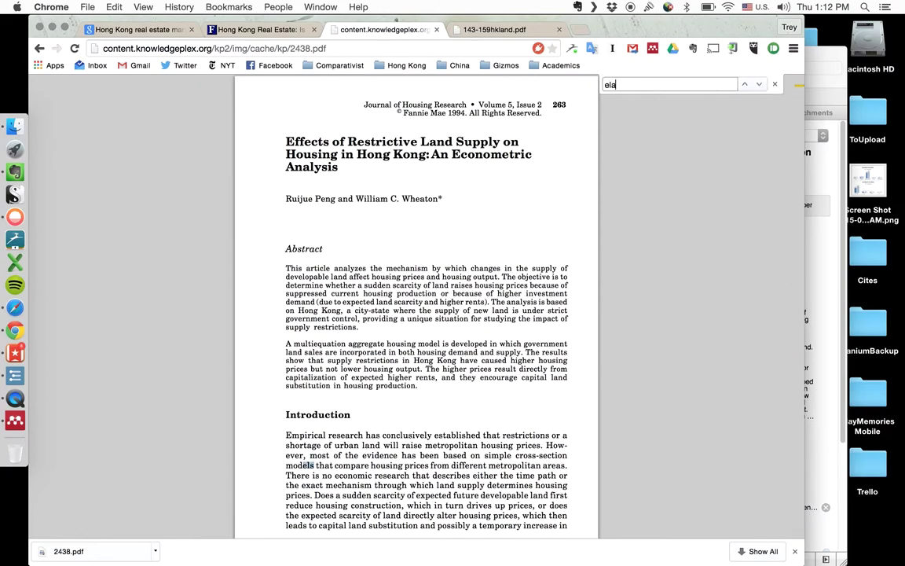
{"action": "type", "text": "stic"}
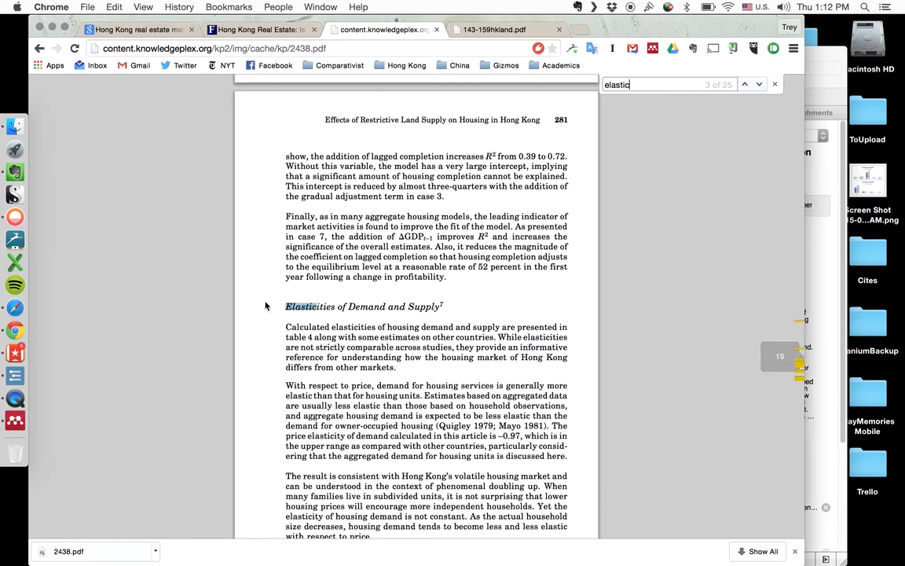
{"action": "scroll", "coordinate": [265, 308], "scroll_direction": "down", "scroll_amount": 3}
{"action": "scroll", "coordinate": [265, 306], "scroll_direction": "down", "scroll_amount": 20}
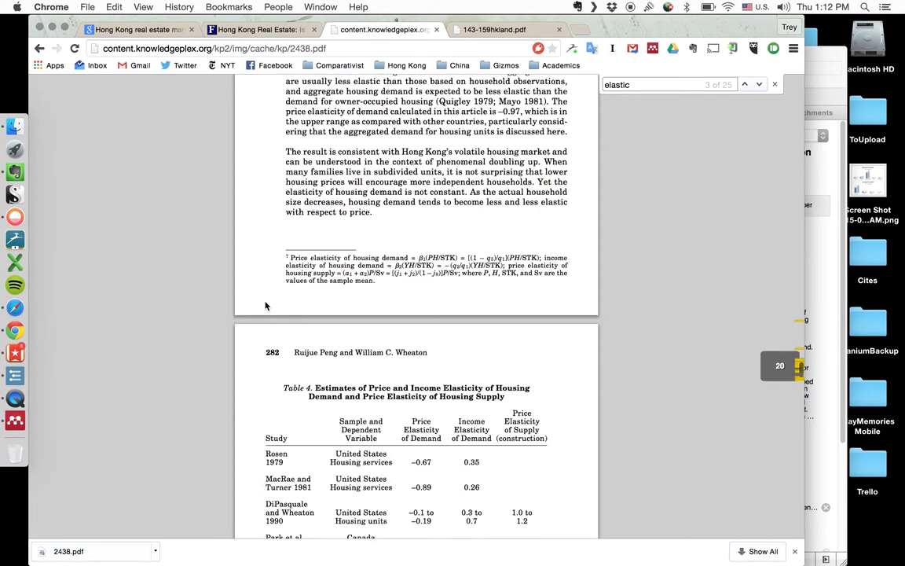
{"action": "scroll", "coordinate": [264, 306], "scroll_direction": "down", "scroll_amount": 20}
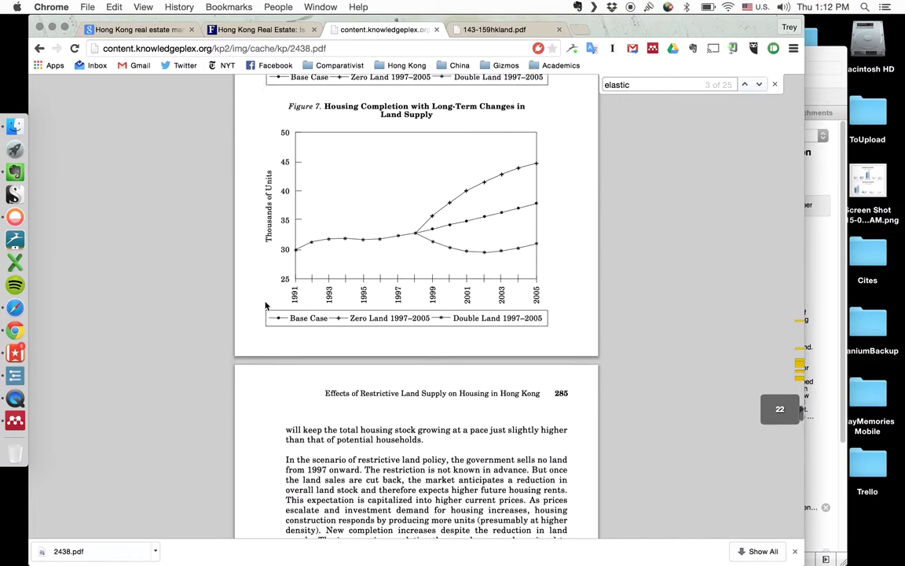
{"action": "scroll", "coordinate": [265, 306], "scroll_direction": "down", "scroll_amount": 20}
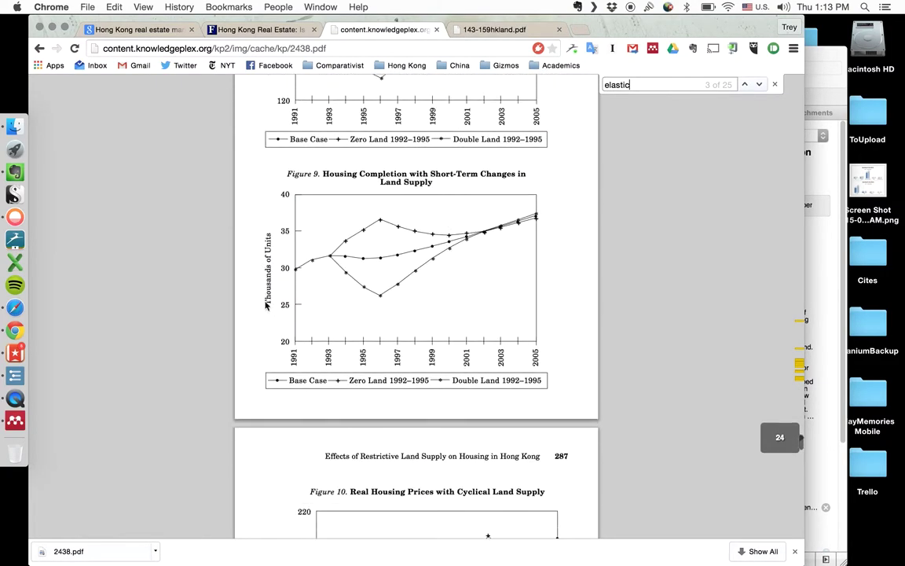
{"action": "left_click", "coordinate": [15, 126]}
Open 143-159hkland.pdf in Preview and select the page 3 sentence on Peng and Wheaton (1994)'s price-inelastic finding.
{"action": "left_click", "coordinate": [306, 115]}
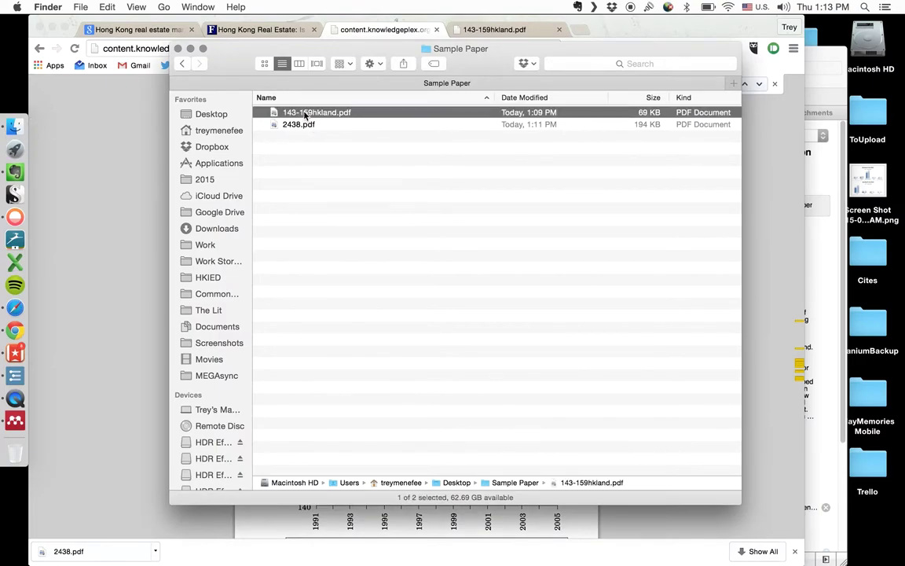
{"action": "double_click", "coordinate": [305, 115]}
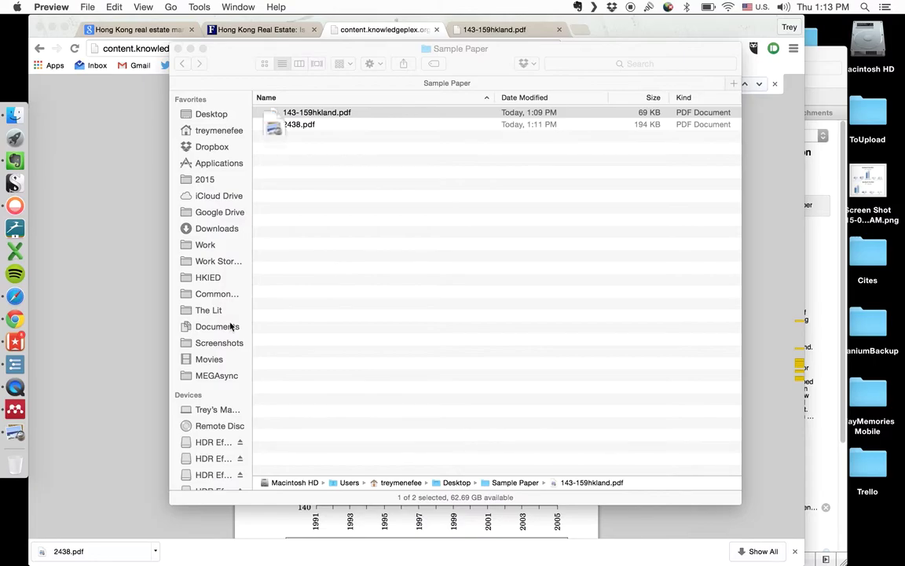
{"action": "scroll", "coordinate": [228, 343], "scroll_direction": "down", "scroll_amount": 20}
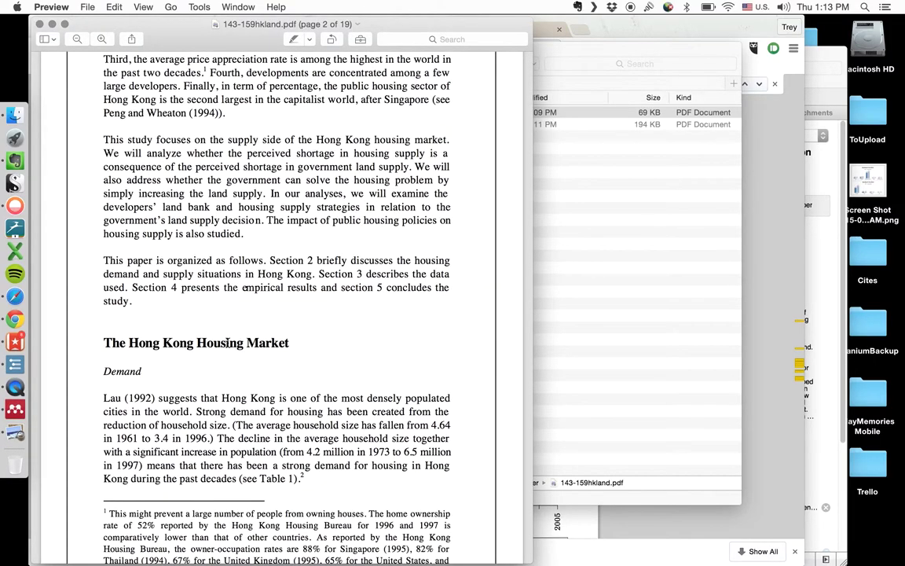
{"action": "scroll", "coordinate": [228, 343], "scroll_direction": "down", "scroll_amount": 10}
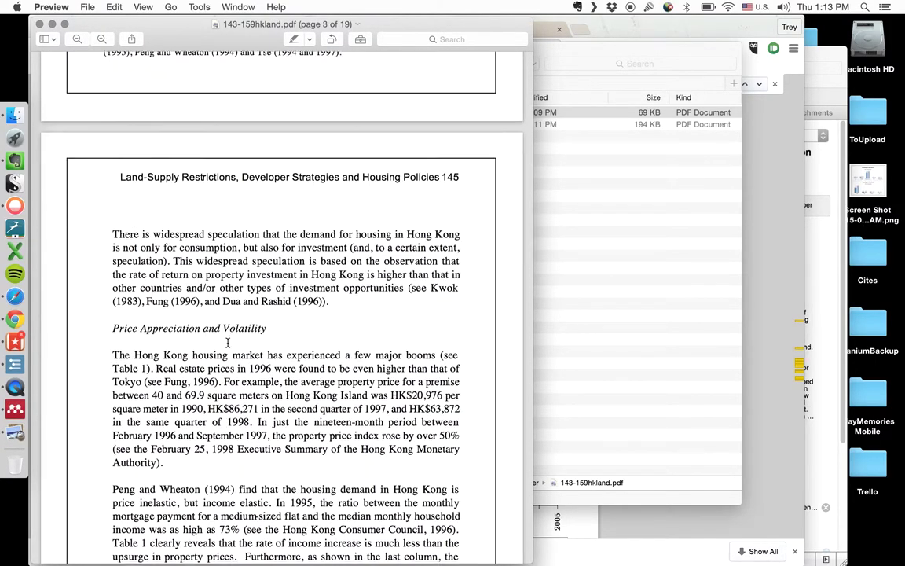
{"action": "scroll", "coordinate": [228, 343], "scroll_direction": "down", "scroll_amount": 3}
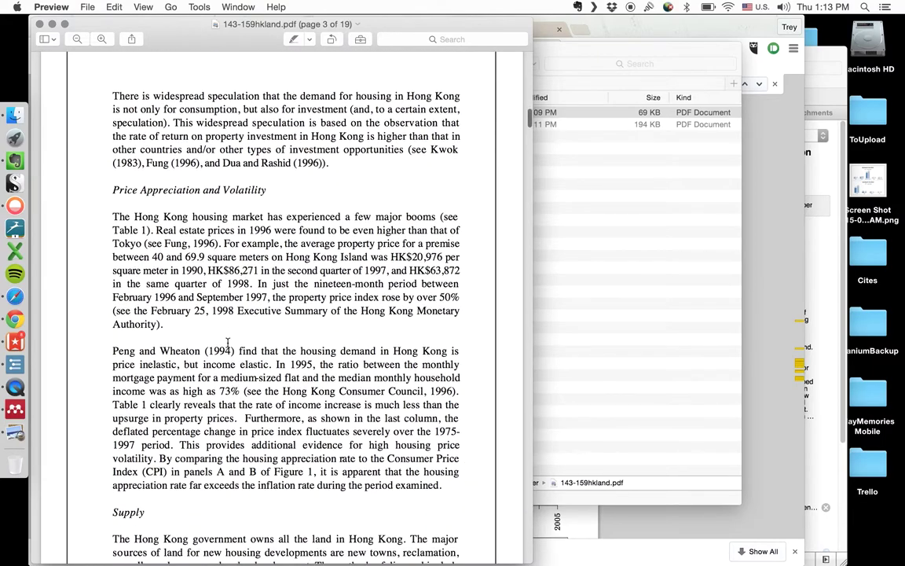
{"action": "left_click_drag", "start_coordinate": [113, 353], "coordinate": [271, 370]}
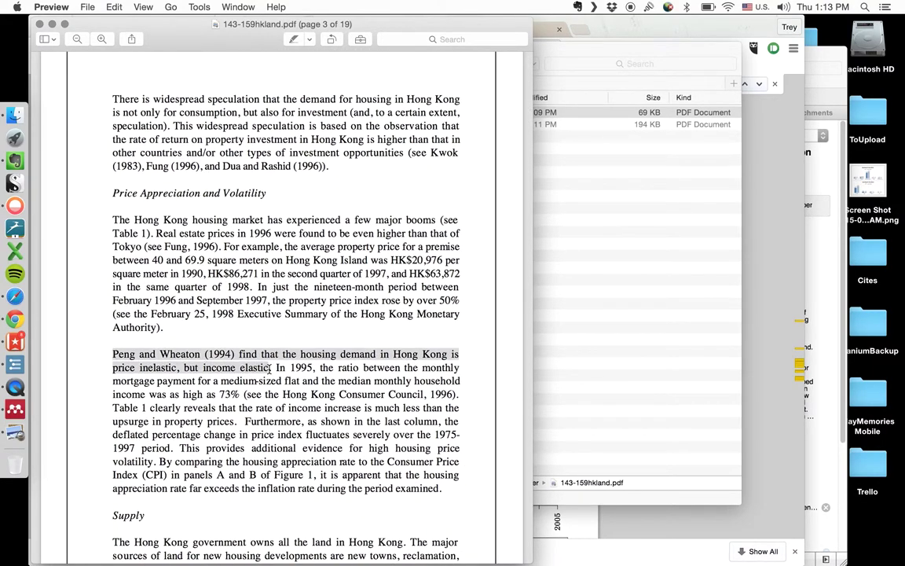
Add a collapsed Elasticity item below Distorted holding the pasted Peng and Wheaton quote.
{"action": "key", "text": "super+c"}
{"action": "left_click", "coordinate": [15, 339]}
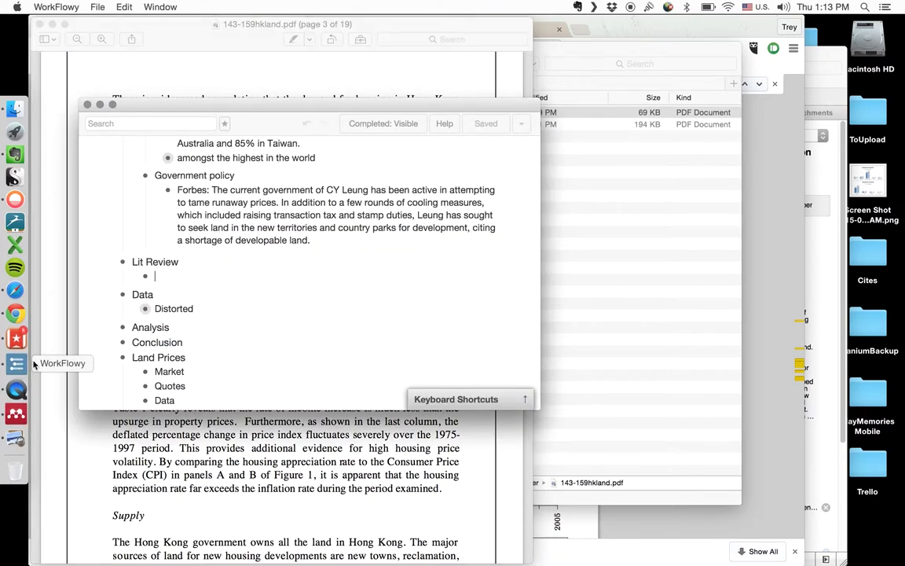
{"action": "scroll", "coordinate": [173, 293], "scroll_direction": "down", "scroll_amount": 2}
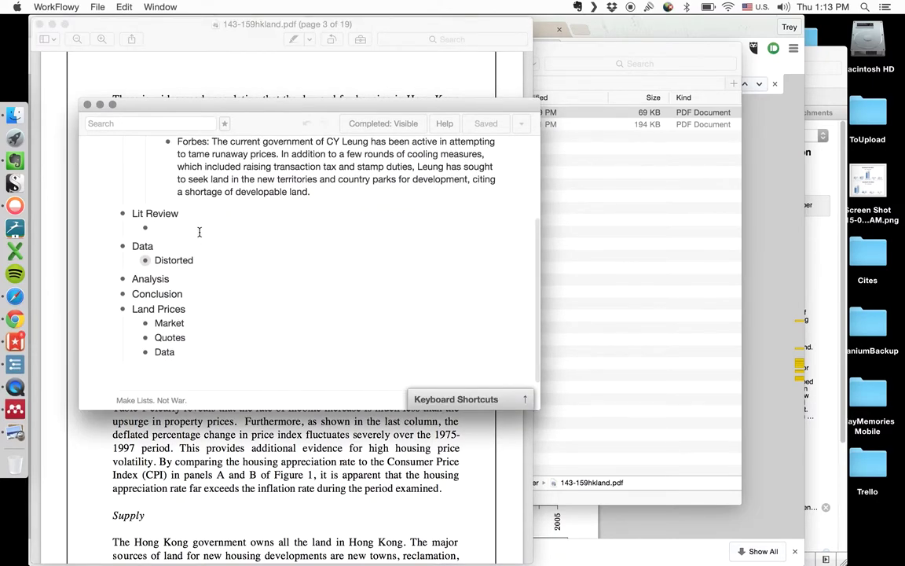
{"action": "scroll", "coordinate": [206, 285], "scroll_direction": "up", "scroll_amount": 1}
{"action": "key", "text": "Return"}
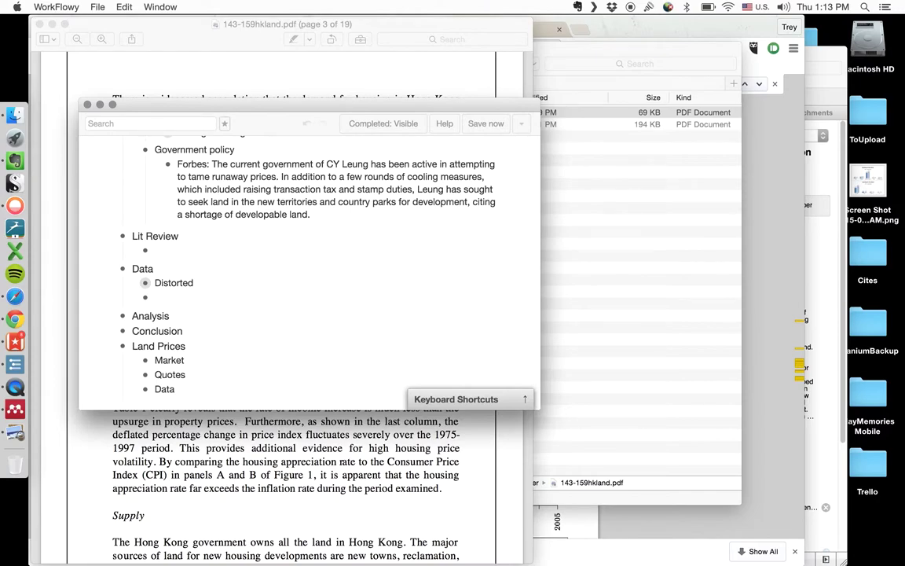
{"action": "type", "text": "Elasticity"}
{"action": "key", "text": "Return"}
{"action": "key", "text": "Tab"}
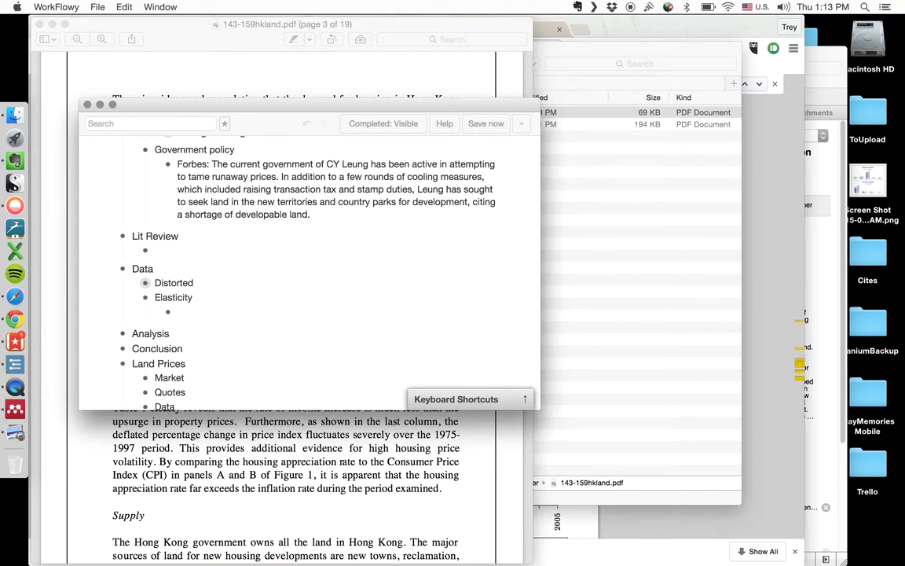
{"action": "key", "text": "super+v"}
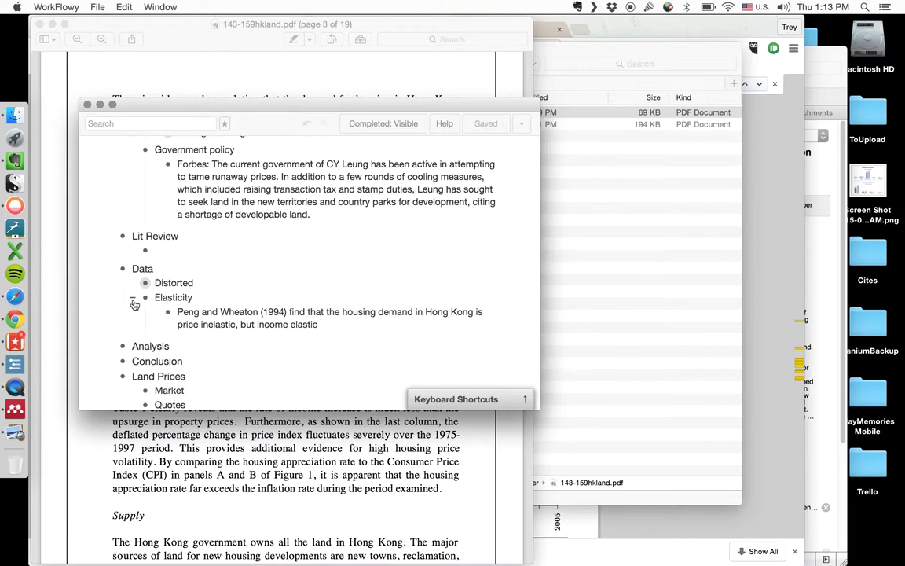
{"action": "left_click", "coordinate": [134, 305]}
Drag Elasticity from Data into Lit Review and enlarge the outline window.
{"action": "scroll", "coordinate": [233, 309], "scroll_direction": "up", "scroll_amount": 5}
{"action": "scroll", "coordinate": [233, 309], "scroll_direction": "down", "scroll_amount": 5}
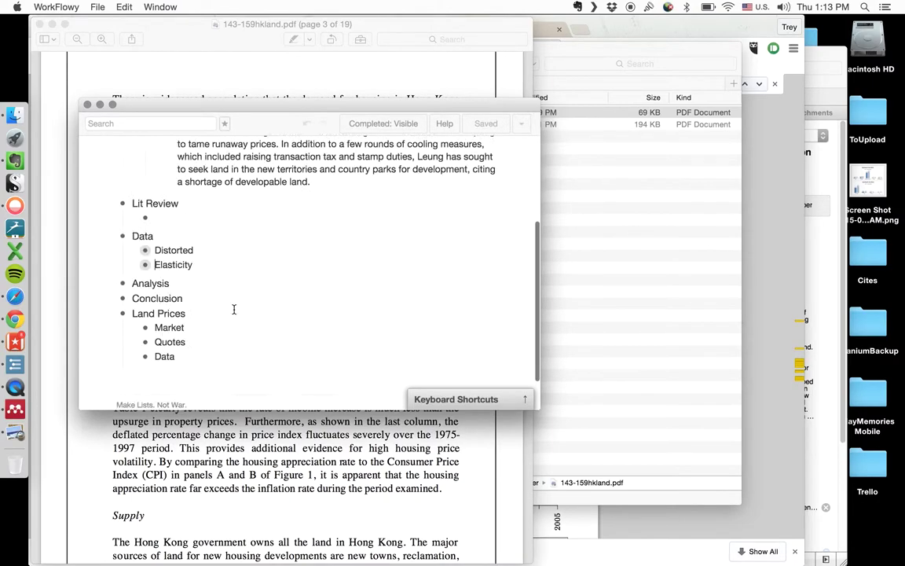
{"action": "scroll", "coordinate": [234, 309], "scroll_direction": "up", "scroll_amount": 5}
{"action": "scroll", "coordinate": [234, 309], "scroll_direction": "down", "scroll_amount": 4}
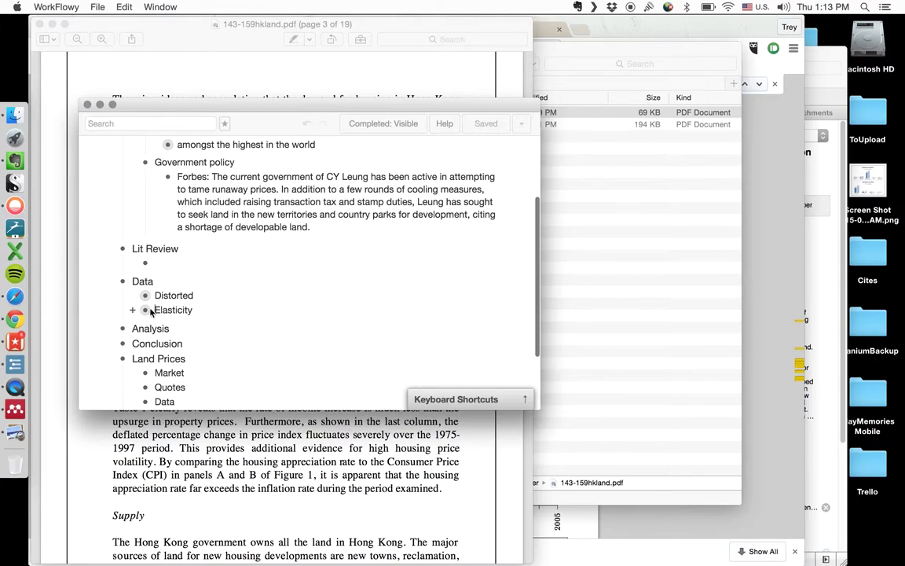
{"action": "mouse_move", "coordinate": [148, 315]}
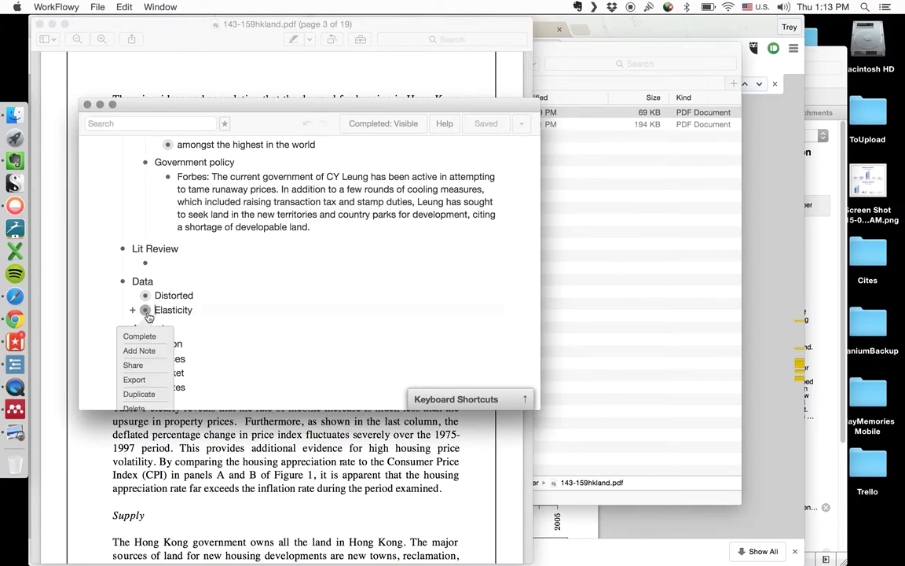
{"action": "left_click_drag", "start_coordinate": [148, 315], "coordinate": [157, 256]}
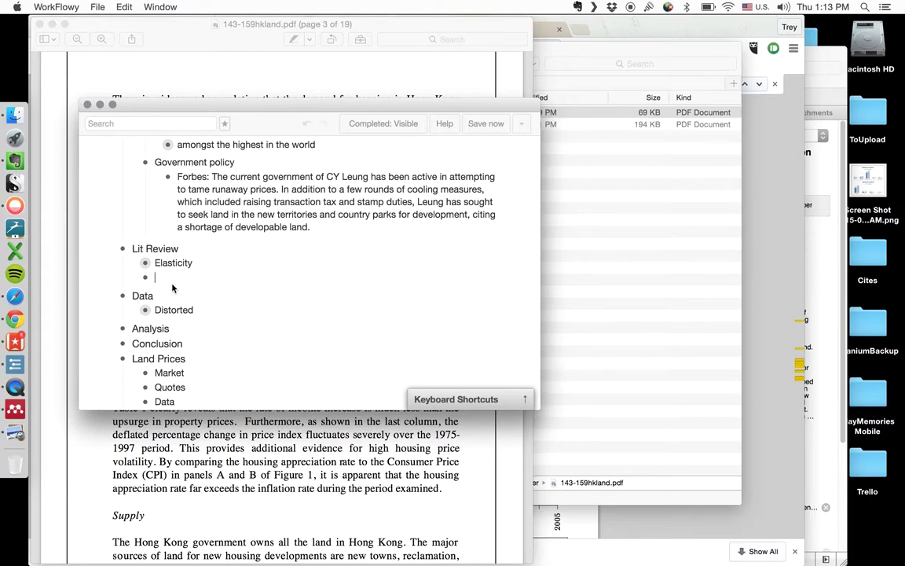
{"action": "scroll", "coordinate": [177, 283], "scroll_direction": "up", "scroll_amount": 5}
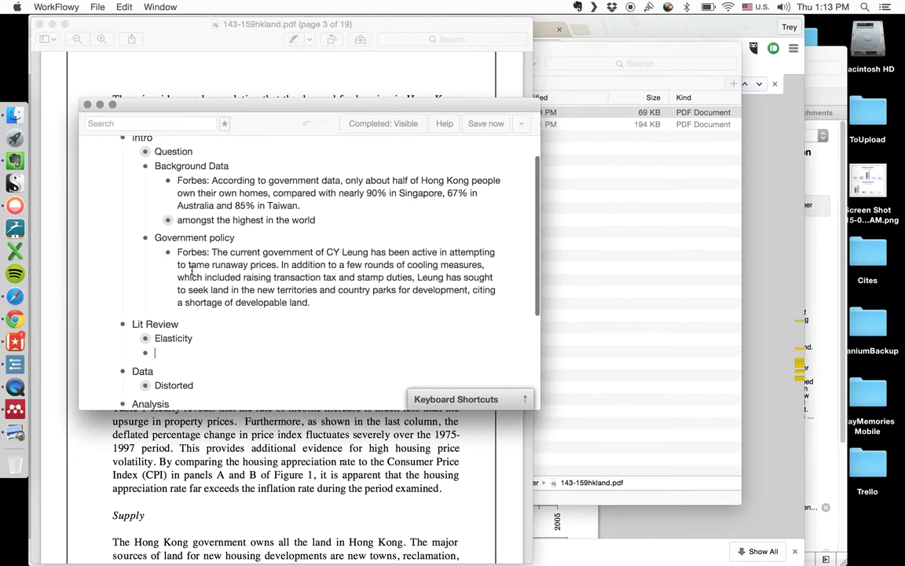
{"action": "scroll", "coordinate": [191, 269], "scroll_direction": "down", "scroll_amount": 5}
{"action": "scroll", "coordinate": [190, 270], "scroll_direction": "down", "scroll_amount": 2}
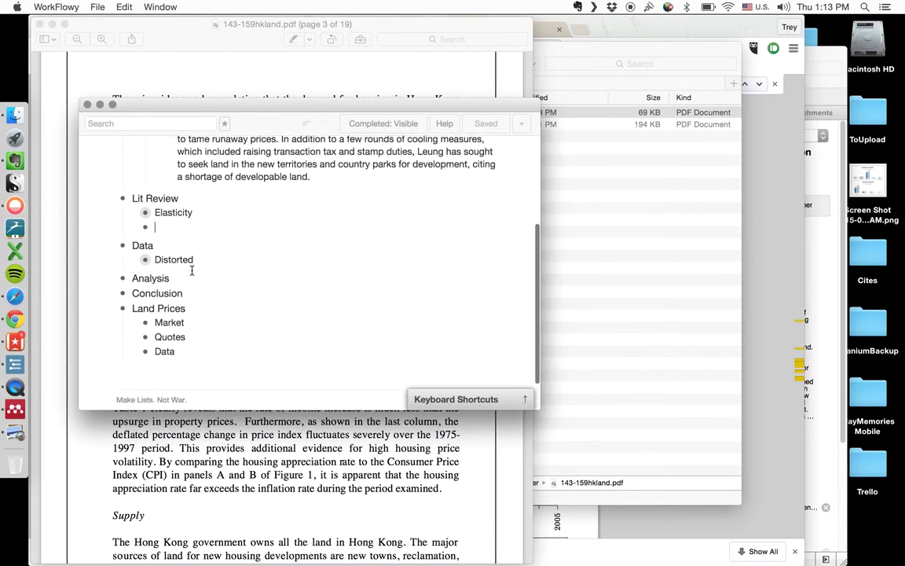
{"action": "scroll", "coordinate": [191, 269], "scroll_direction": "up", "scroll_amount": 3}
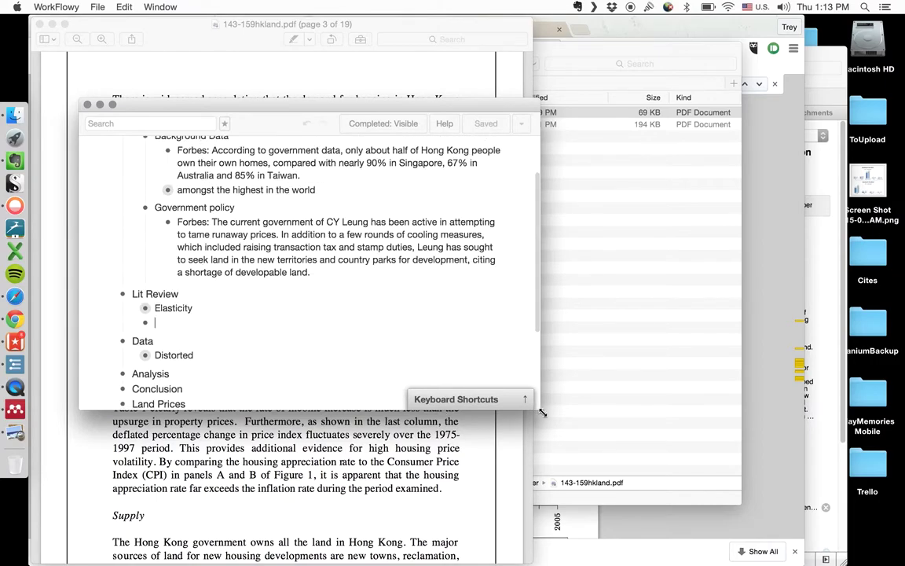
{"action": "left_click_drag", "start_coordinate": [542, 411], "coordinate": [704, 561]}
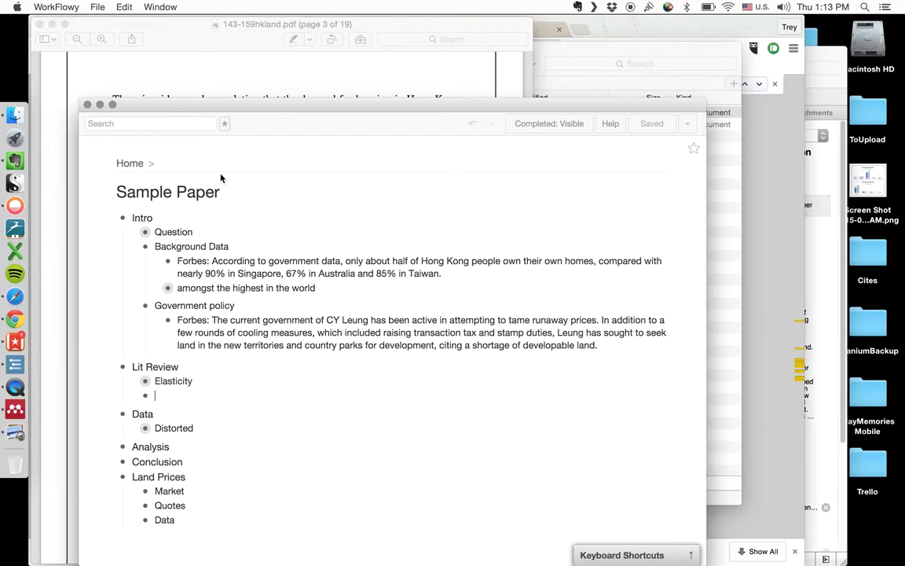
Add a Scenarios bullet below the research question with 'Increase land supply' nested under it.
{"action": "left_click", "coordinate": [134, 234]}
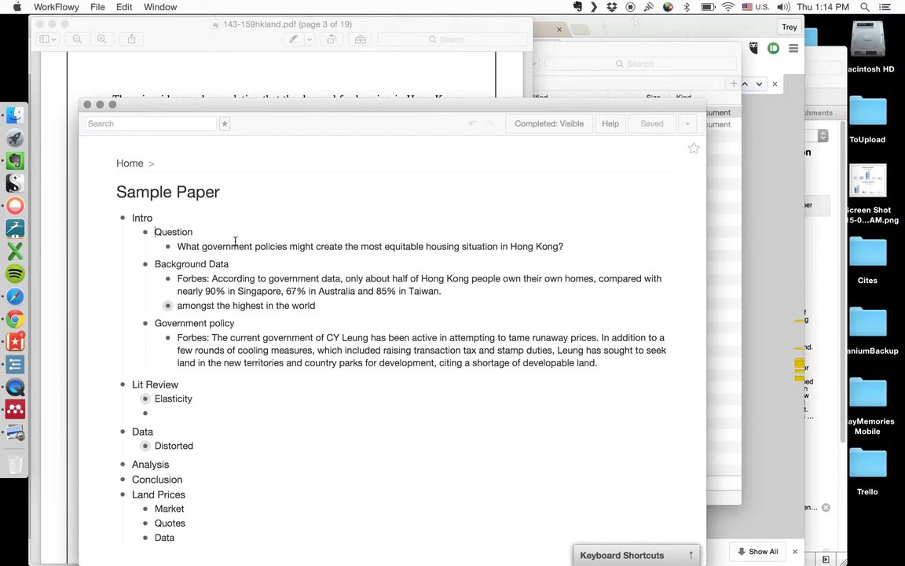
{"action": "left_click", "coordinate": [565, 245]}
{"action": "key", "text": "Return"}
{"action": "key", "text": "Tab"}
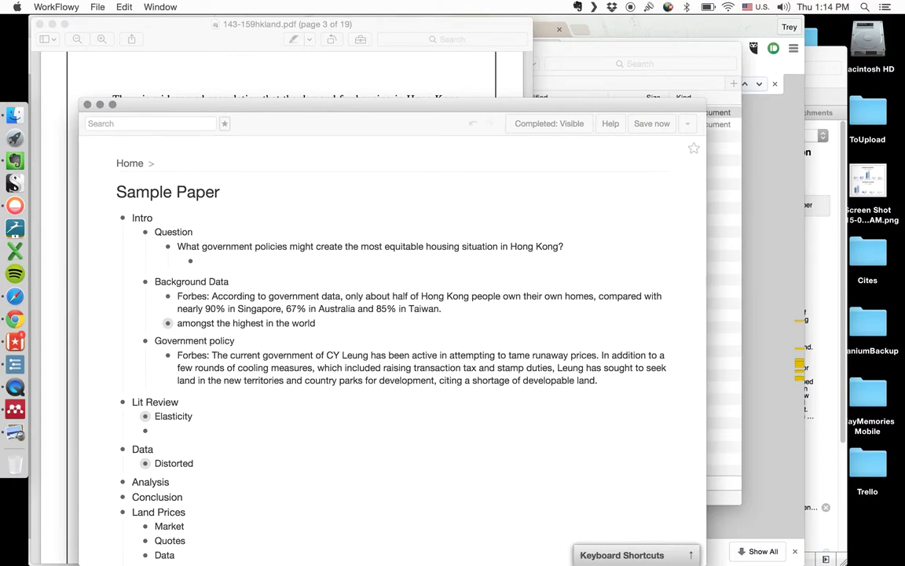
{"action": "key", "text": "shift+Tab"}
{"action": "key", "text": "shift+Tab"}
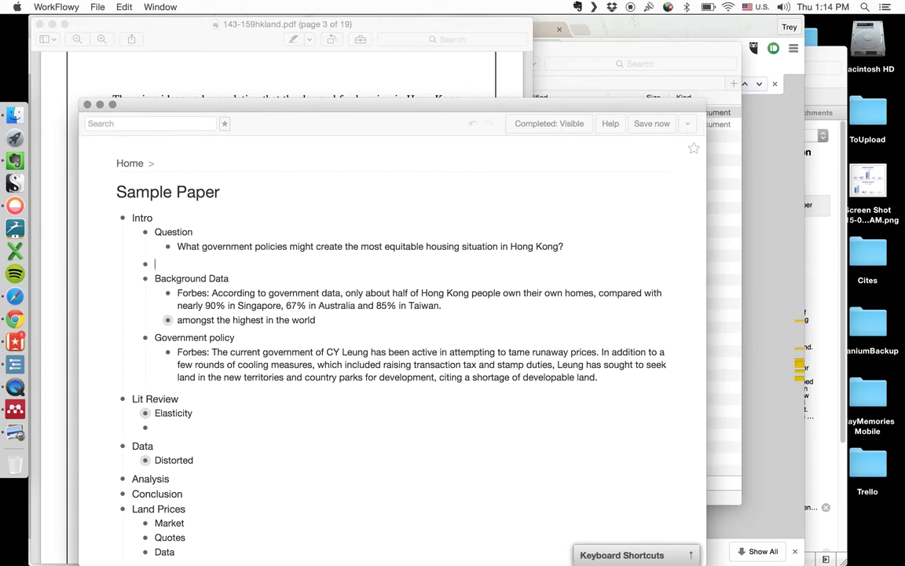
{"action": "type", "text": "Scenarios"}
{"action": "key", "text": "Return"}
{"action": "key", "text": "Tab"}
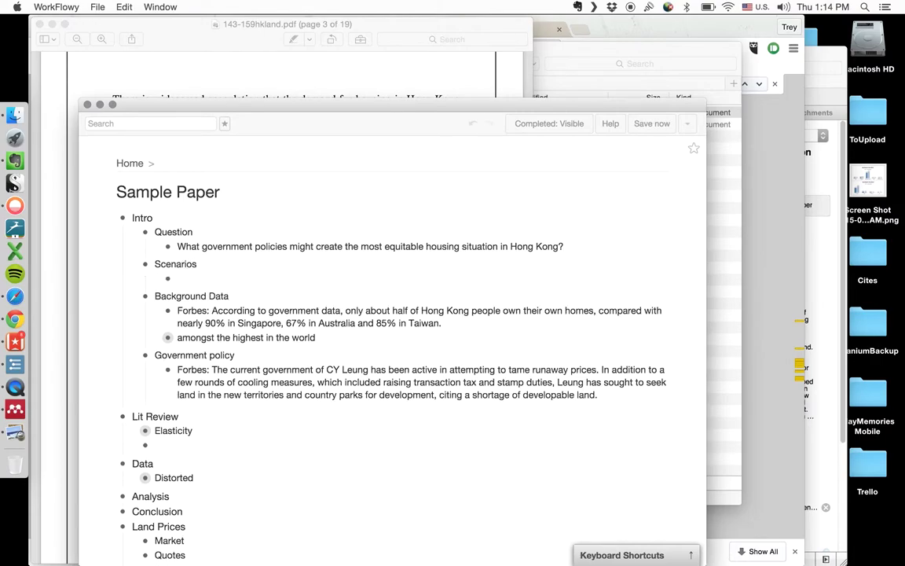
{"action": "type", "text": "Increase land supply"}
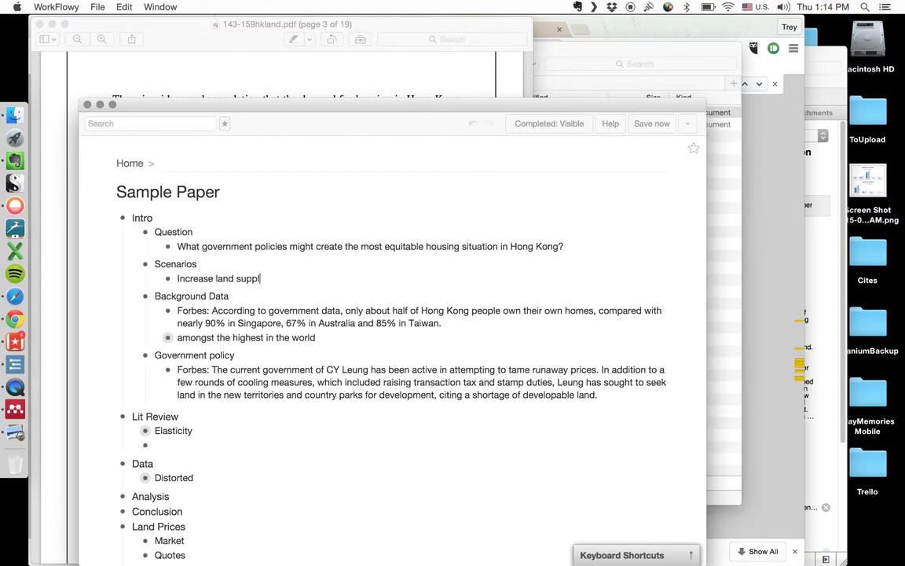
Nest Reclamation and 'Opening public parks' under Increase land supply, correcting 'government' to 'public'.
{"action": "key", "text": "Return"}
{"action": "key", "text": "Tab"}
{"action": "type", "text": "Reclamation"}
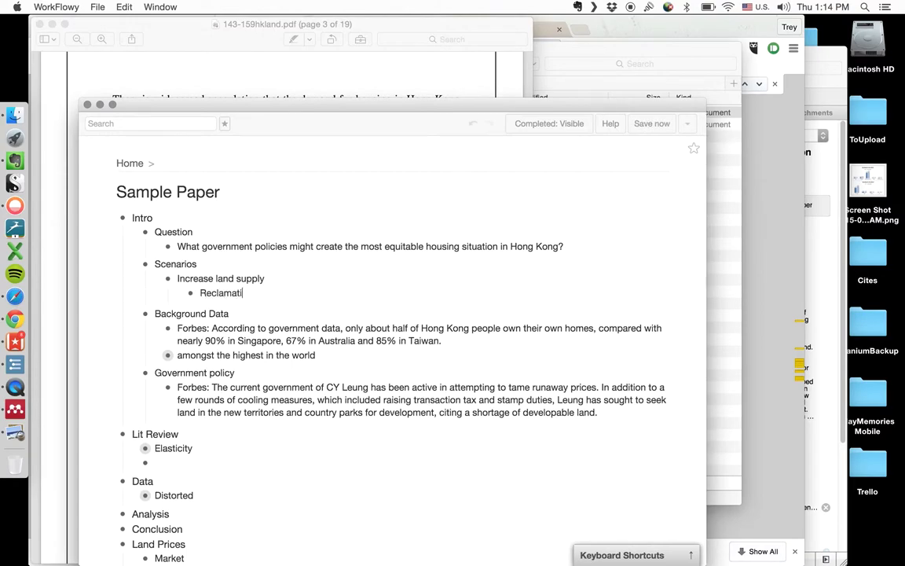
{"action": "key", "text": "Return"}
{"action": "type", "text": "Opening "}
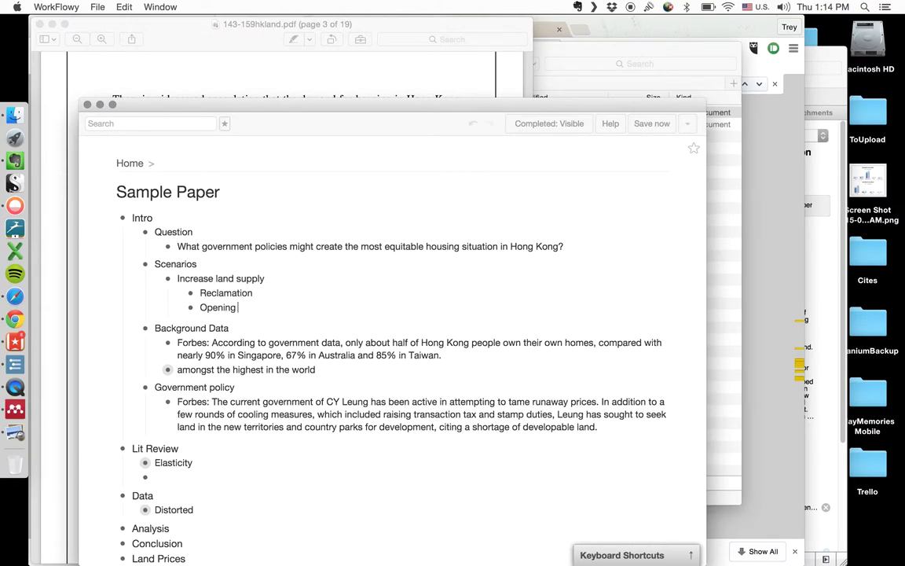
{"action": "type", "text": "government "}
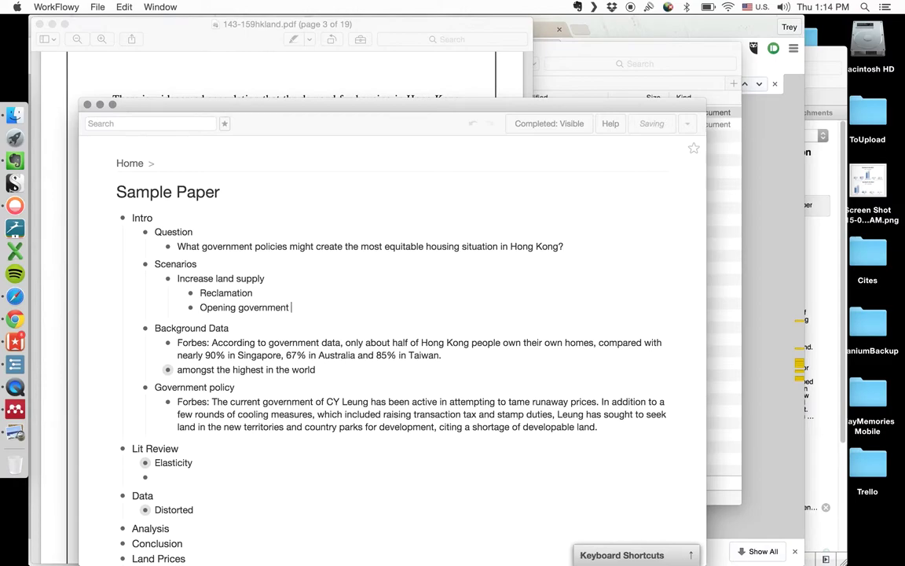
{"action": "type", "text": "parks"}
{"action": "double_click", "coordinate": [276, 307]}
{"action": "type", "text": "public"}
{"action": "left_click", "coordinate": [317, 306]}
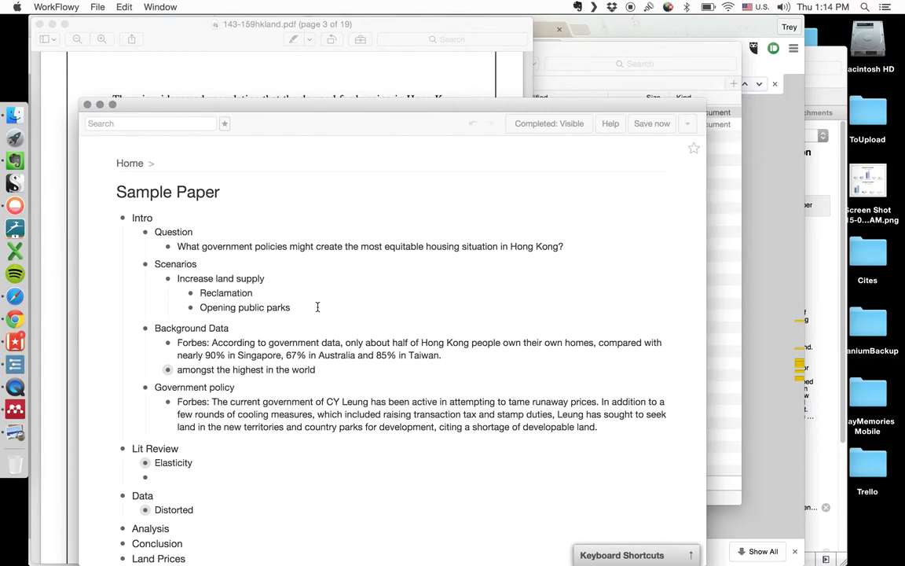
{"action": "key", "text": "BackSpace"}
{"action": "left_click_drag", "start_coordinate": [337, 105], "coordinate": [353, 32]}
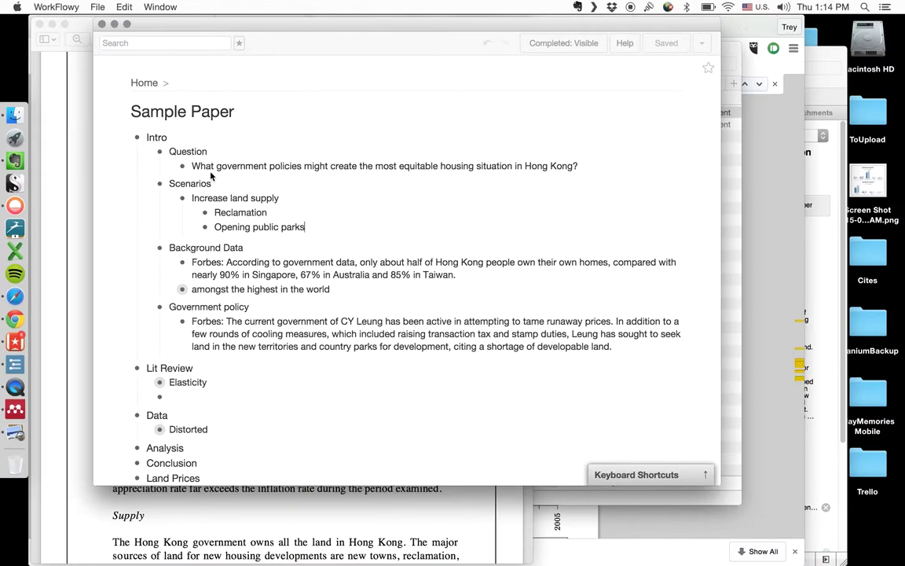
Collapse Increase land supply and add 'Changes in public housing policy', 'Rent Control' and 'Anti-Speculator Taxes' scenarios.
{"action": "left_click", "coordinate": [169, 201]}
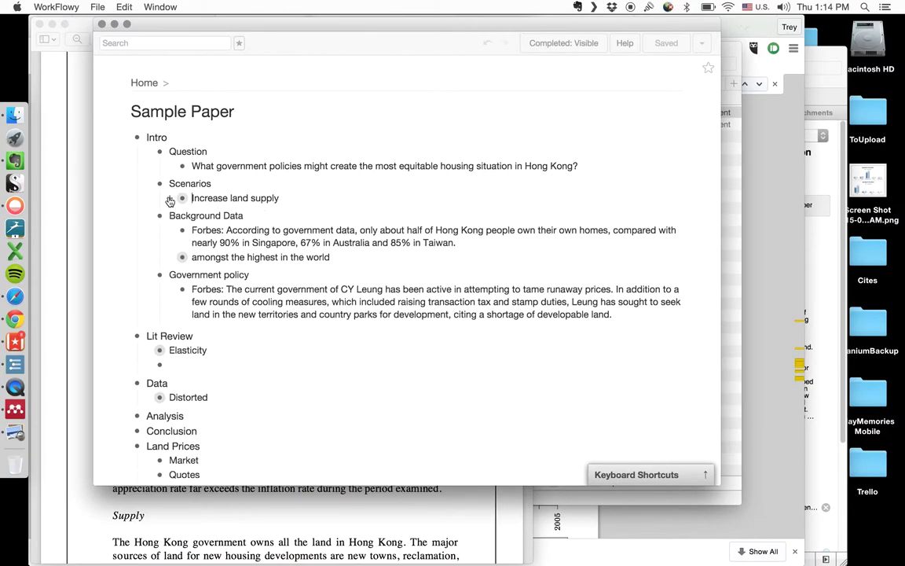
{"action": "key", "text": "Return"}
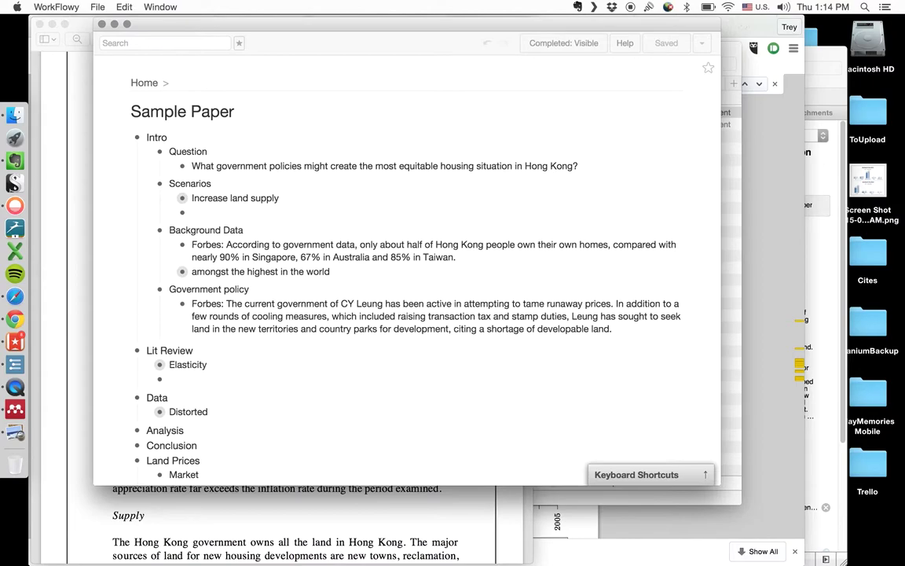
{"action": "type", "text": "Changes in public h"}
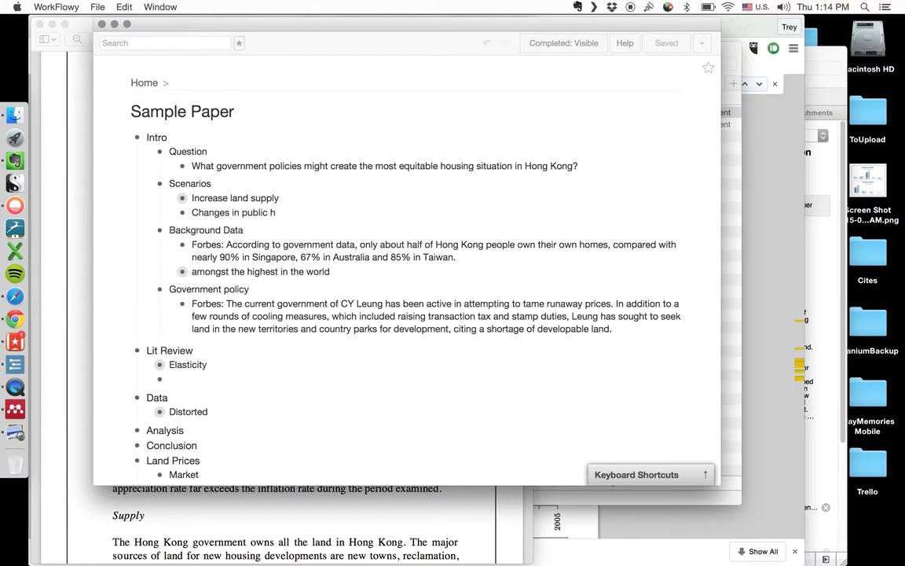
{"action": "type", "text": "ousing policy"}
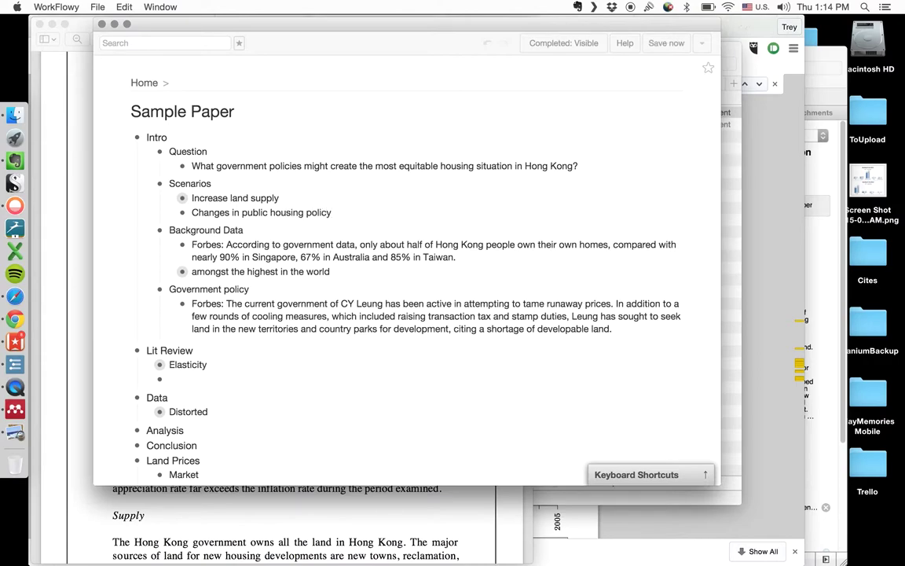
{"action": "key", "text": "Return"}
{"action": "type", "text": "Rent Co"}
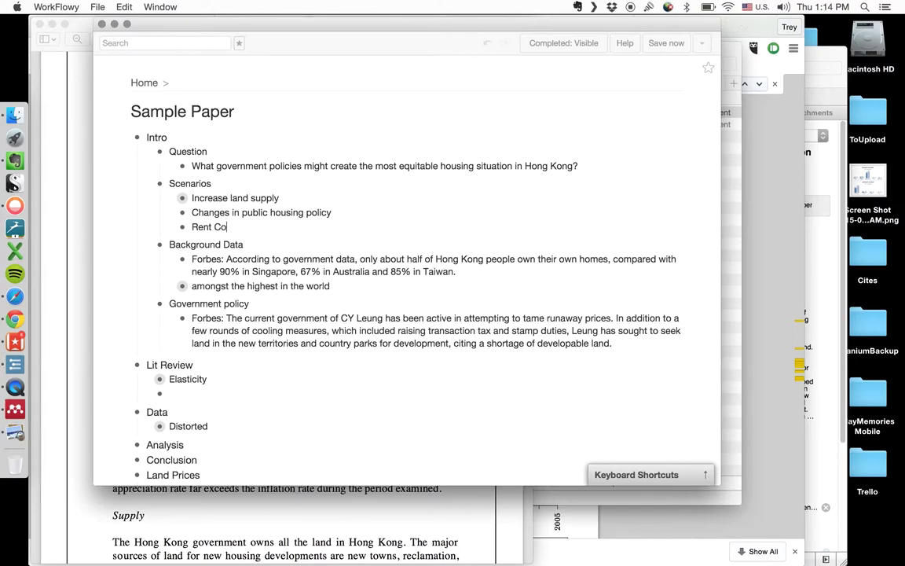
{"action": "type", "text": "ntrol"}
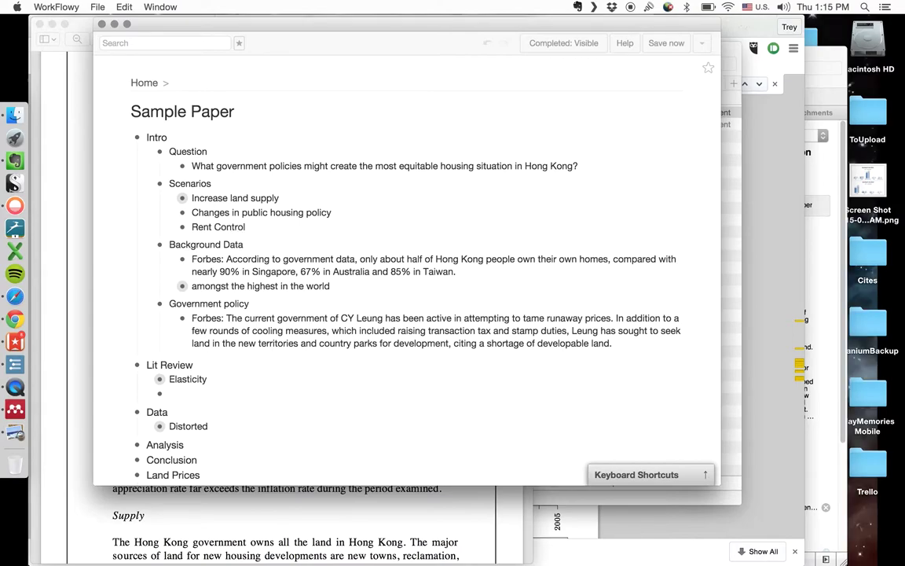
{"action": "key", "text": "Return"}
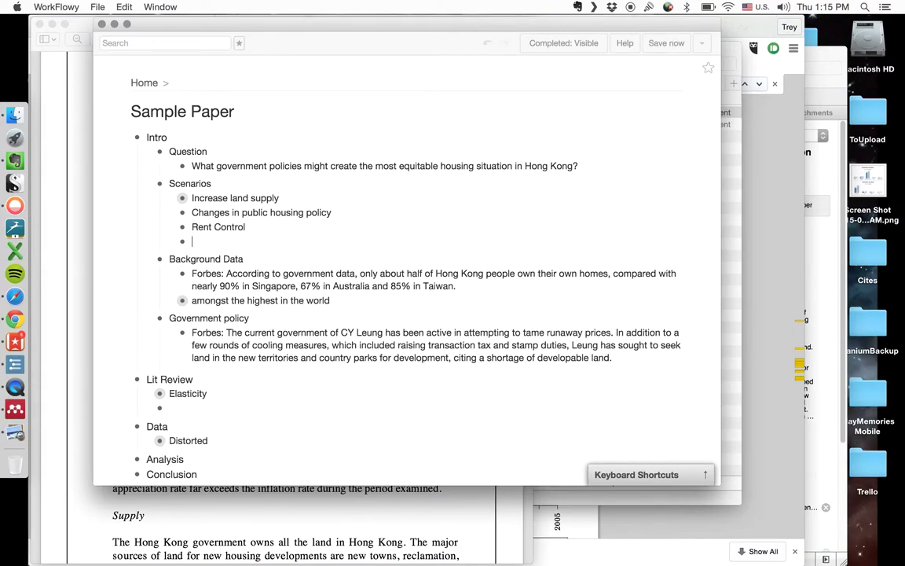
{"action": "type", "text": "Anti-Speculator Be"}
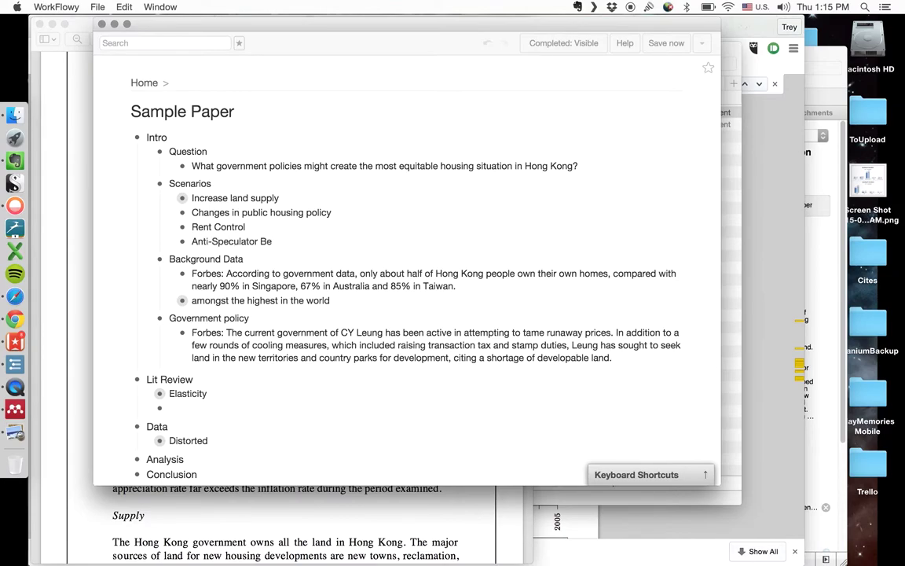
{"action": "key", "text": "BackSpace"}
{"action": "key", "text": "BackSpace"}
{"action": "type", "text": "Tax"}
{"action": "scroll", "coordinate": [224, 197], "scroll_direction": "down", "scroll_amount": 3}
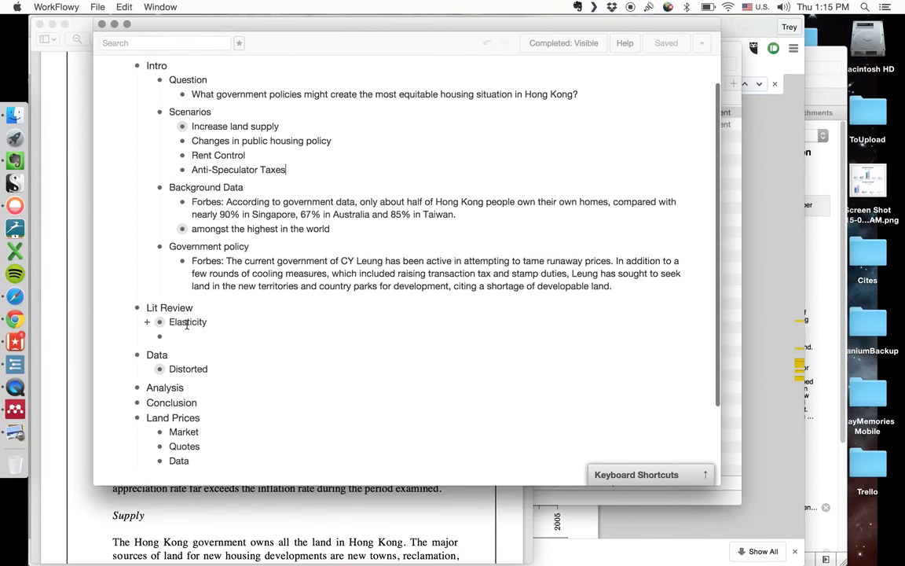
Expand Elasticity and start a new bullet below the Peng and Wheaton 1994 citation.
{"action": "left_click", "coordinate": [218, 321]}
{"action": "key", "text": "Return"}
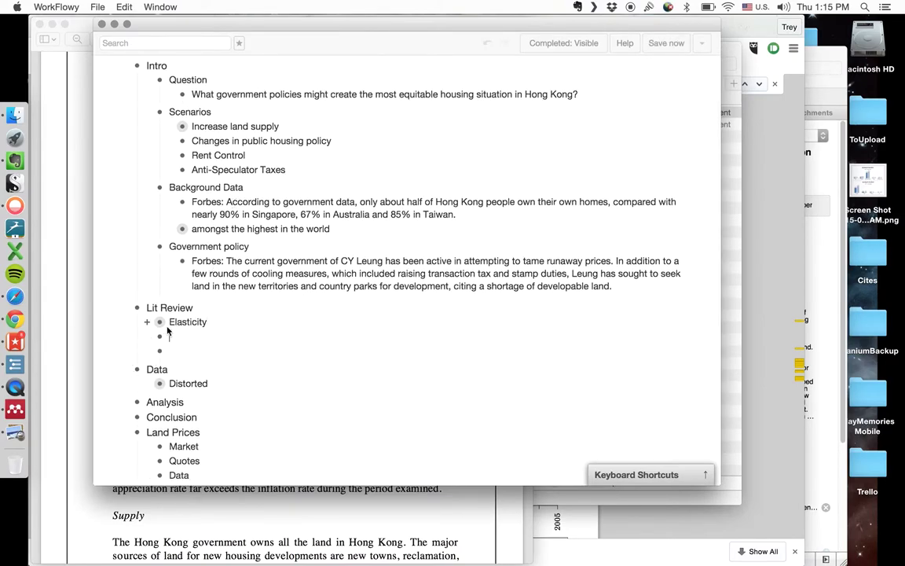
{"action": "left_click", "coordinate": [149, 324]}
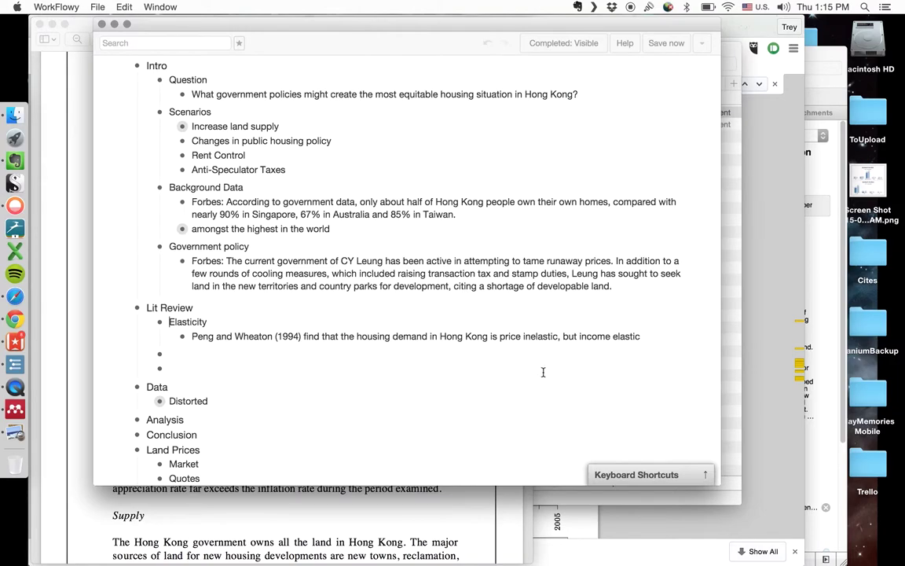
{"action": "left_click", "coordinate": [651, 336]}
{"action": "key", "text": "Return"}
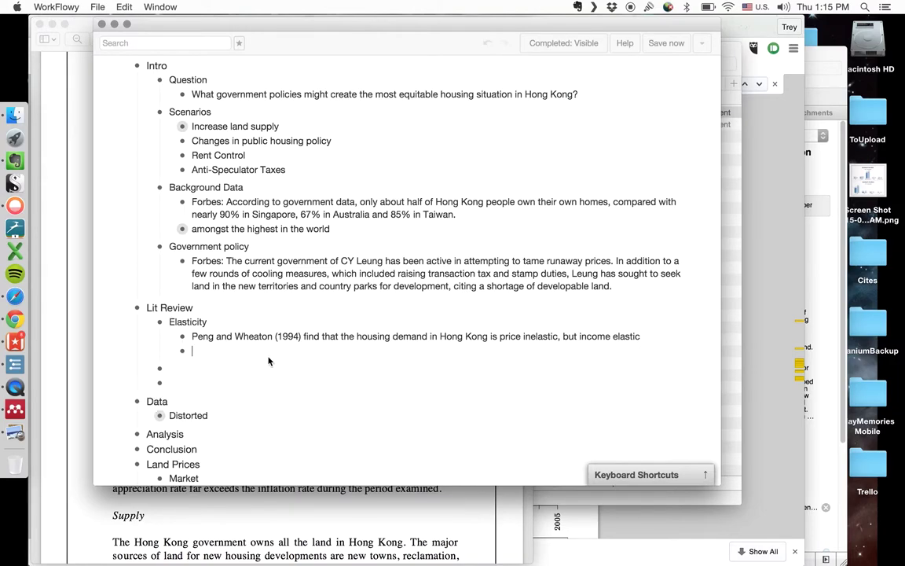
Check the 1999 paper's authors in Mendeley and type 'Lai and Wong (1999) argue that increasing'.
{"action": "left_click", "coordinate": [15, 408]}
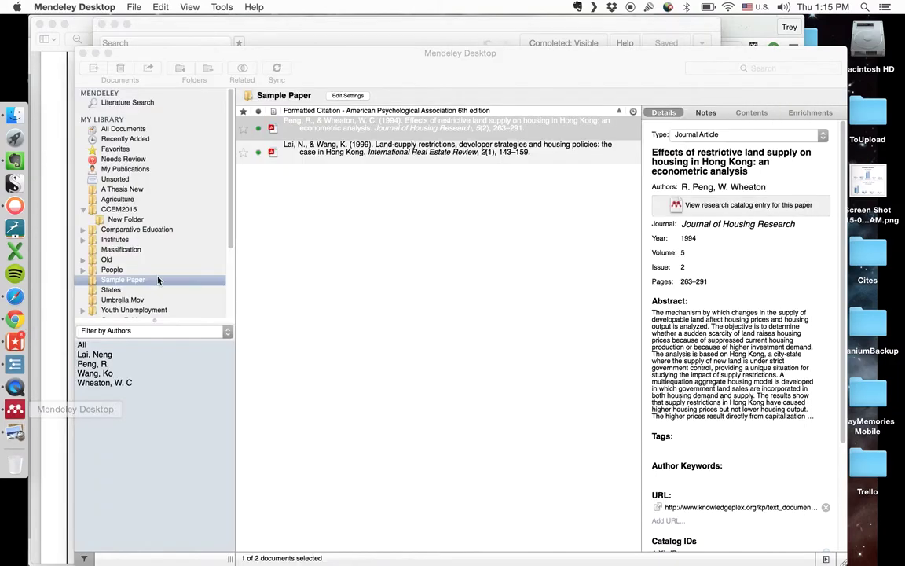
{"action": "left_click", "coordinate": [362, 149]}
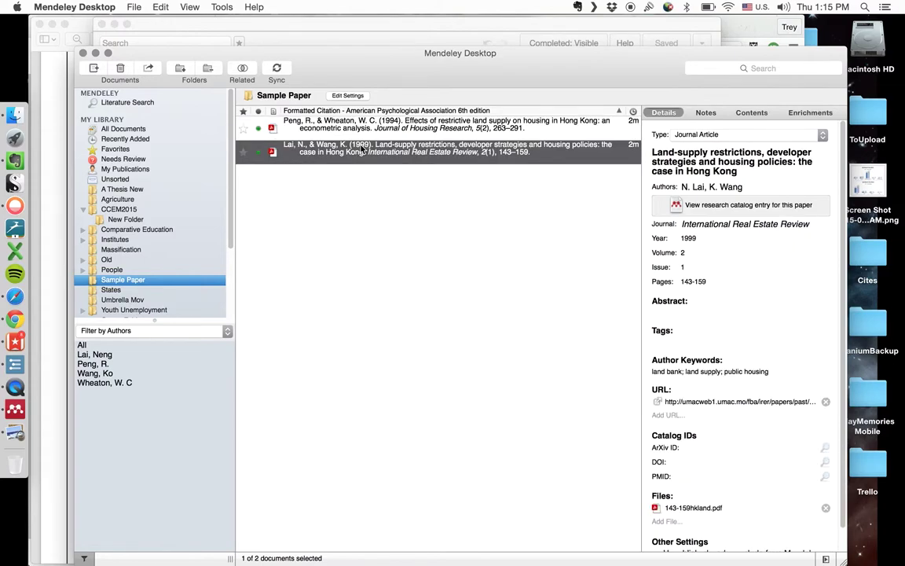
{"action": "left_click", "coordinate": [95, 53]}
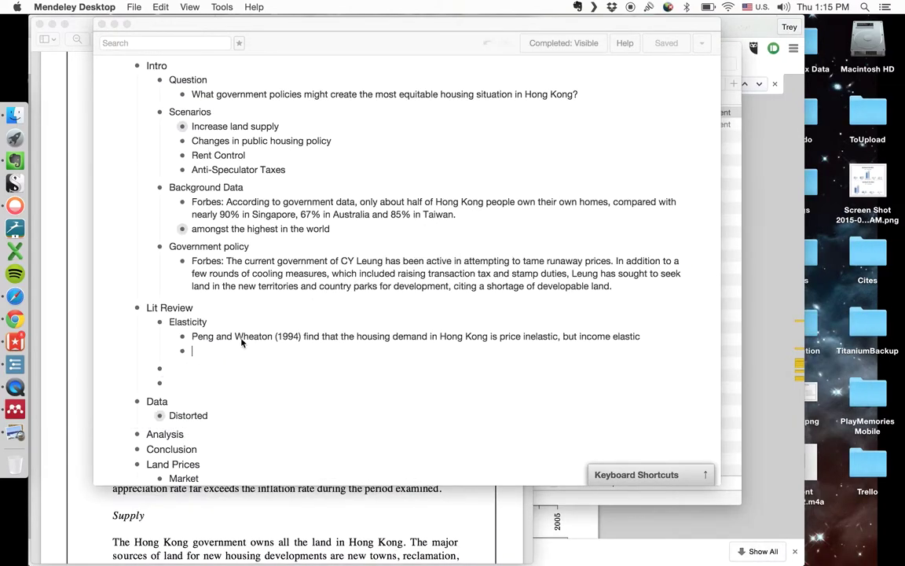
{"action": "type", "text": "Lai"}
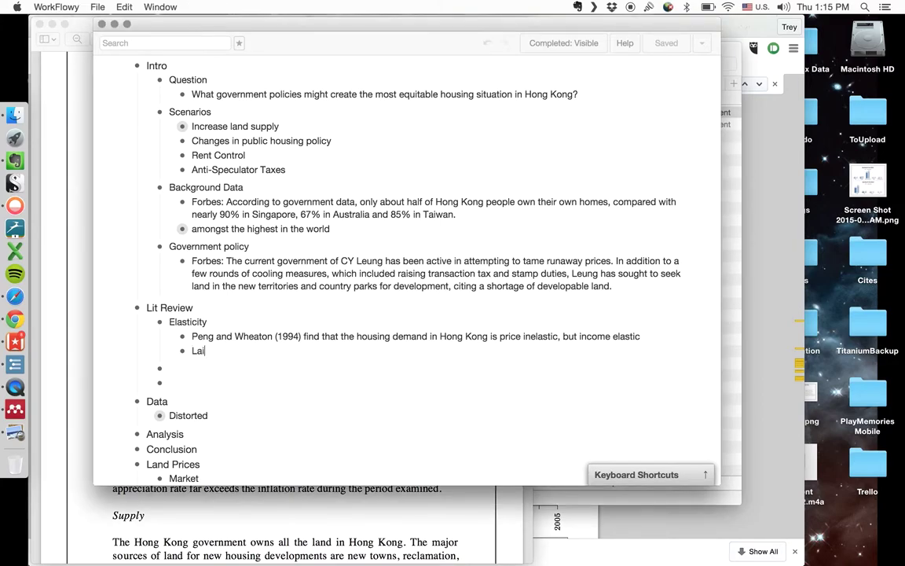
{"action": "type", "text": " and Wong"}
{"action": "left_click", "coordinate": [15, 408]}
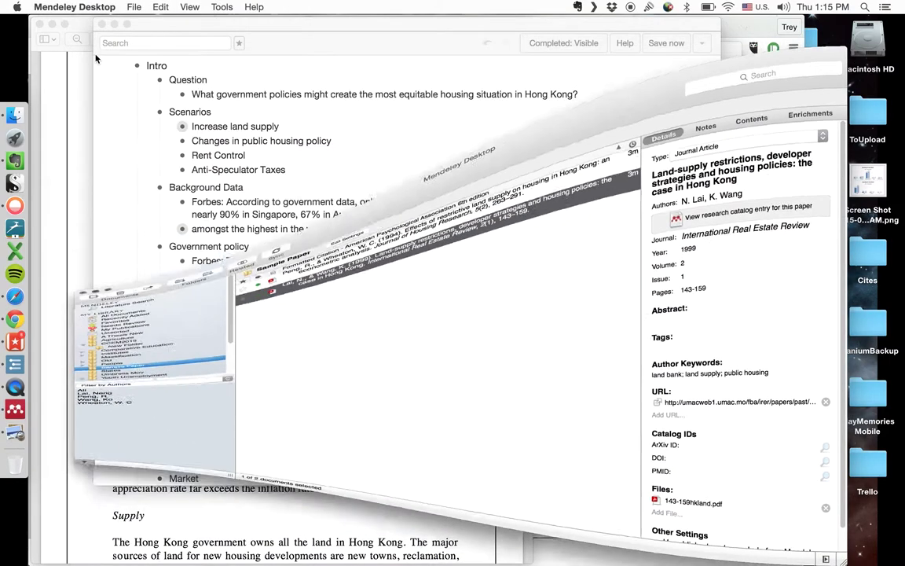
{"action": "left_click", "coordinate": [92, 52]}
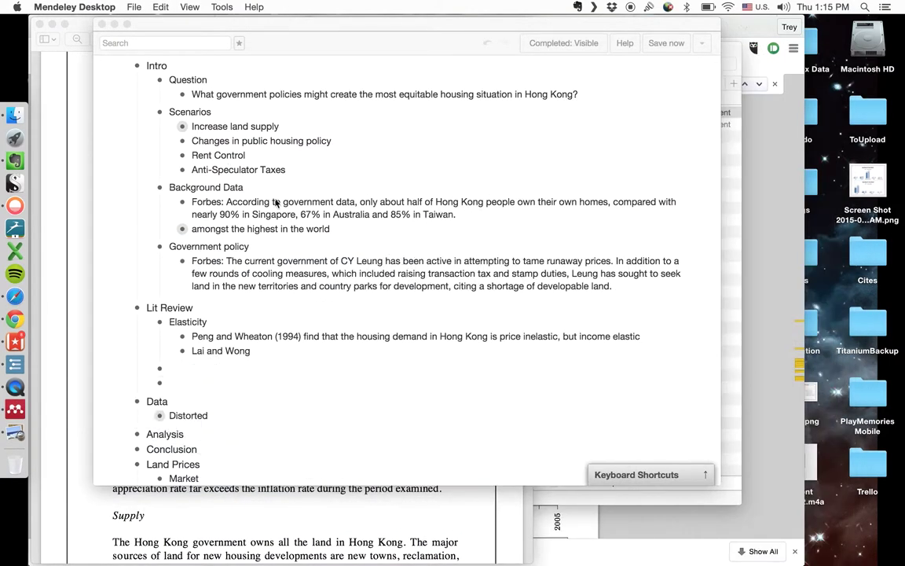
{"action": "left_click", "coordinate": [226, 299]}
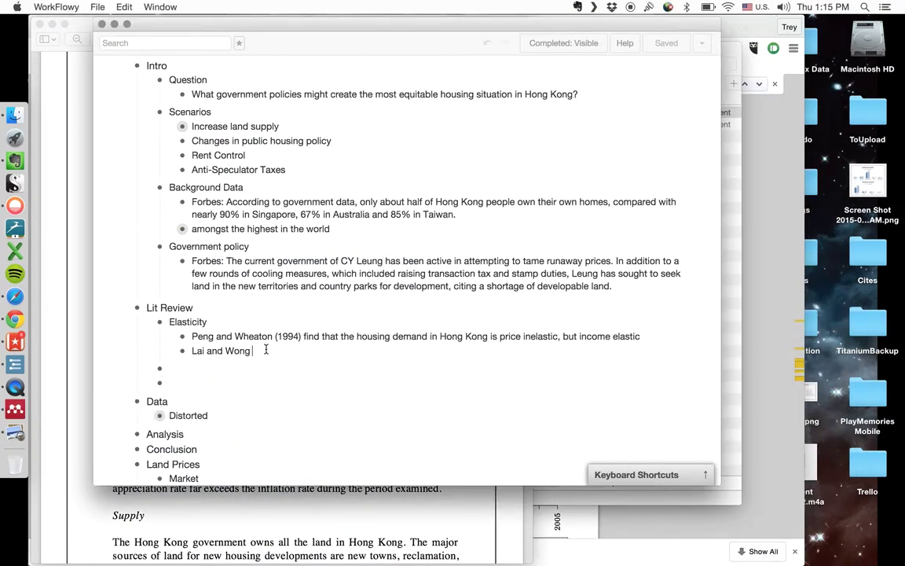
{"action": "type", "text": "(199"}
{"action": "type", "text": "9) argue that"}
{"action": "type", "text": " ince"}
{"action": "type", "text": "easing"}
Add a 'Wasted Land' item under Distorted in the Data section.
{"action": "left_click", "coordinate": [176, 368]}
{"action": "type", "text": "Wasted"}
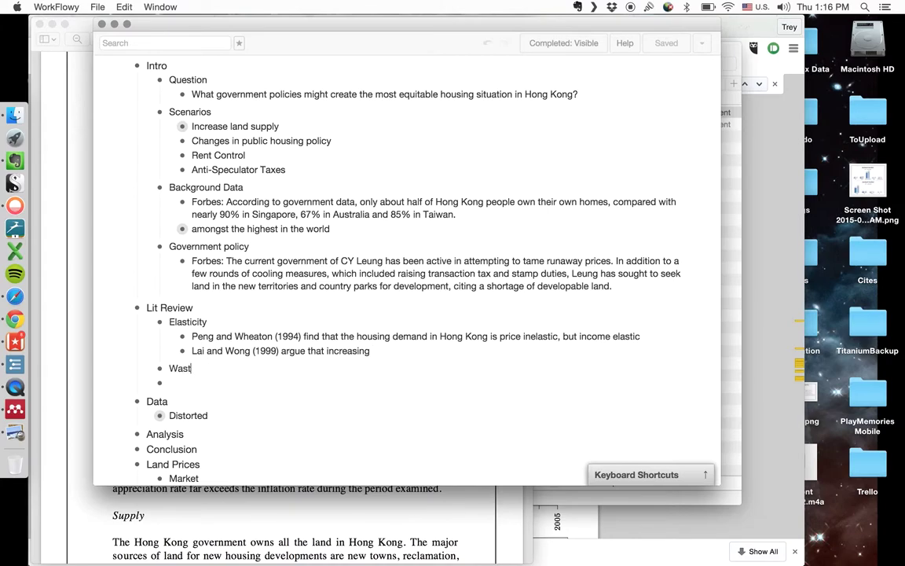
{"action": "key", "text": "BackSpace"}
{"action": "key", "text": "BackSpace"}
{"action": "key", "text": "BackSpace"}
{"action": "key", "text": "BackSpace"}
{"action": "key", "text": "BackSpace"}
{"action": "key", "text": "BackSpace"}
{"action": "left_click", "coordinate": [227, 417]}
{"action": "key", "text": "Return"}
{"action": "type", "text": "Wasted Land"}
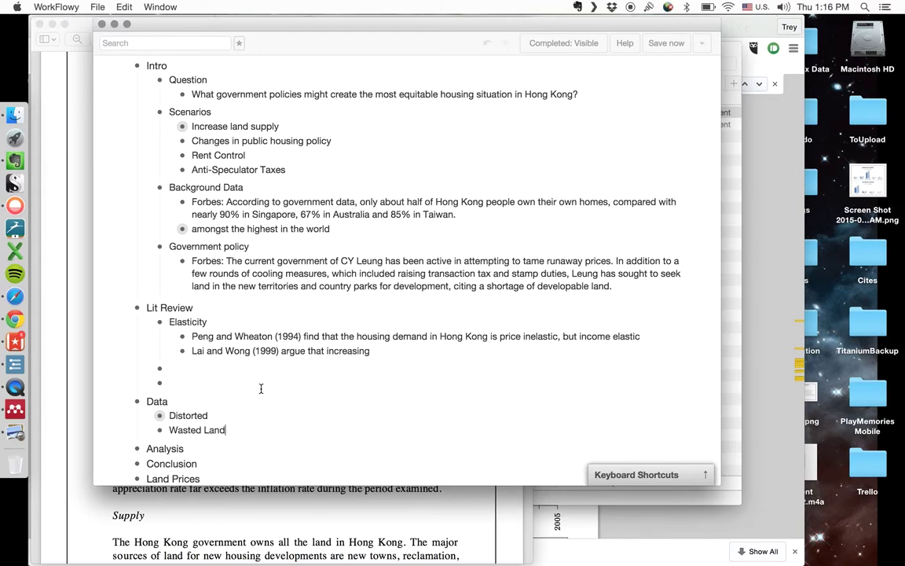
{"action": "scroll", "coordinate": [216, 340], "scroll_direction": "up", "scroll_amount": 3}
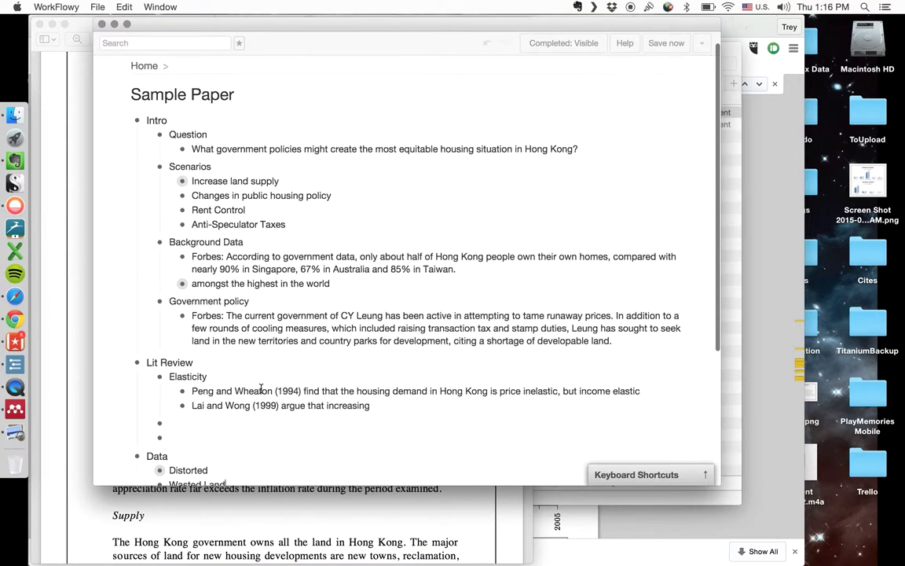
{"action": "scroll", "coordinate": [241, 388], "scroll_direction": "down", "scroll_amount": 3}
Delete the empty bullets left under Lit Review.
{"action": "left_click", "coordinate": [221, 378]}
{"action": "key", "text": "BackSpace"}
{"action": "key", "text": "BackSpace"}
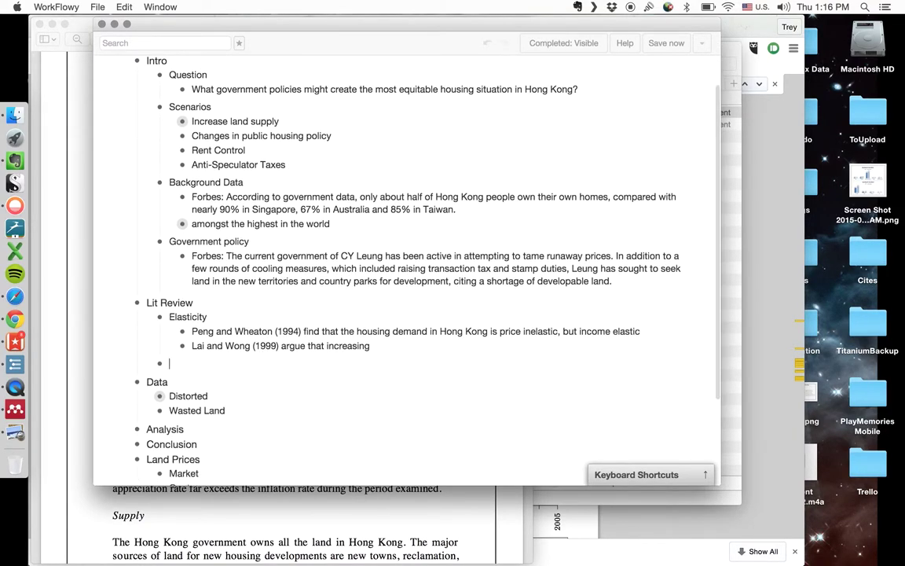
{"action": "scroll", "coordinate": [242, 296], "scroll_direction": "up", "scroll_amount": 3}
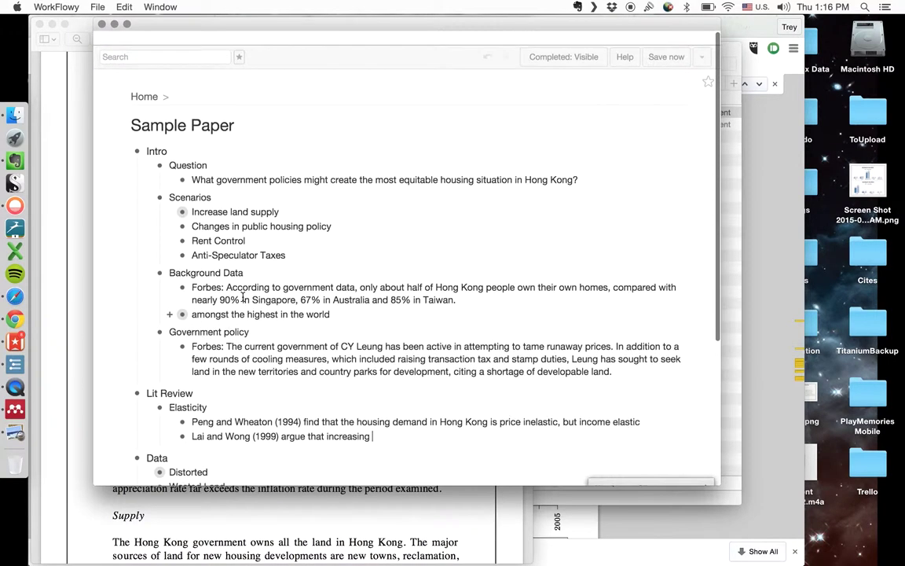
{"action": "scroll", "coordinate": [228, 275], "scroll_direction": "down", "scroll_amount": 6}
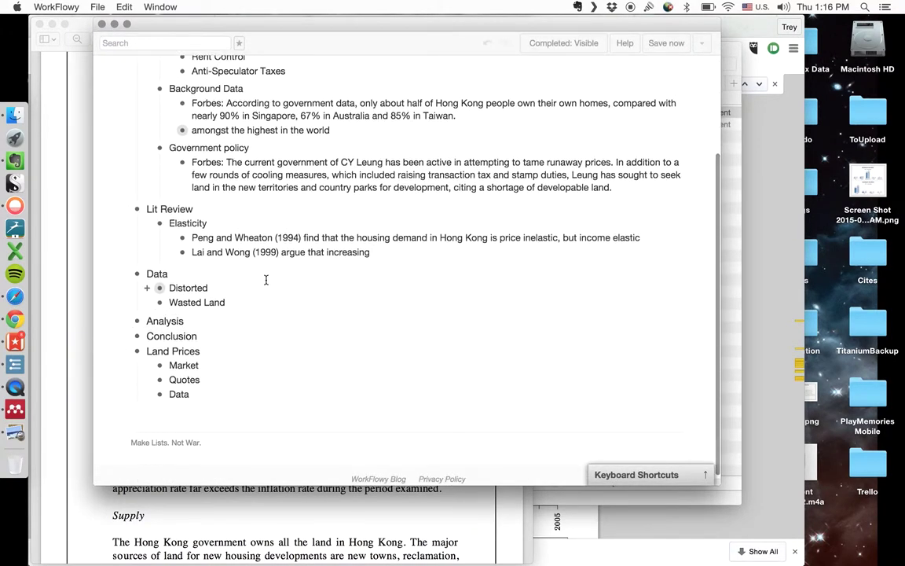
{"action": "scroll", "coordinate": [266, 280], "scroll_direction": "up", "scroll_amount": 4}
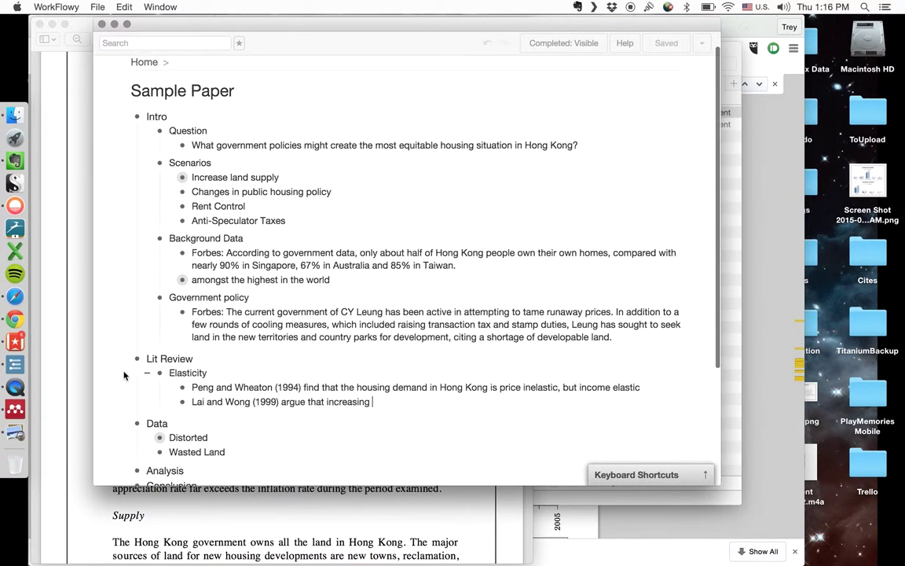
{"action": "scroll", "coordinate": [282, 238], "scroll_direction": "down", "scroll_amount": 5}
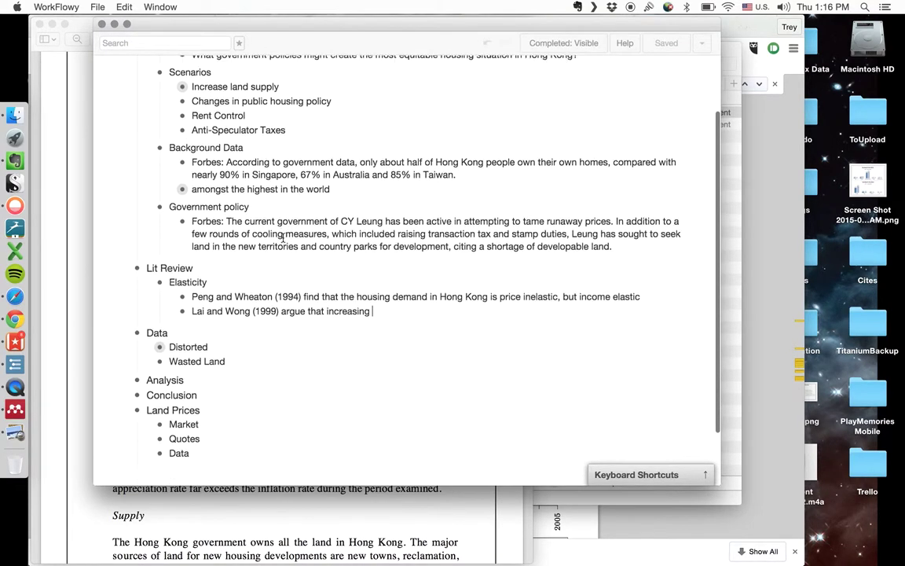
Add 'Increase Land Supply' under Analysis and move the Lai and Wong item beneath it.
{"action": "left_click", "coordinate": [192, 361]}
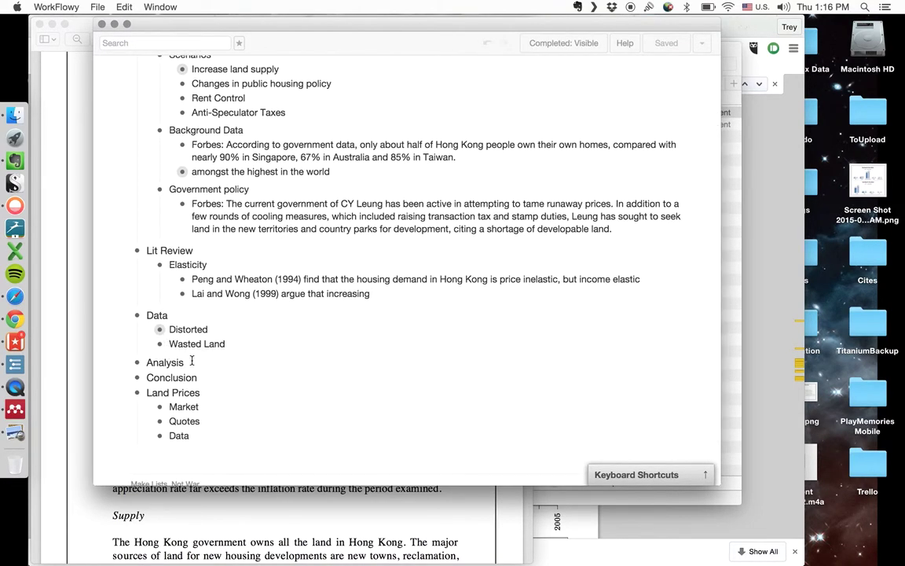
{"action": "key", "text": "Return"}
{"action": "key", "text": "Tab"}
{"action": "scroll", "coordinate": [220, 309], "scroll_direction": "up", "scroll_amount": 3}
{"action": "scroll", "coordinate": [220, 309], "scroll_direction": "down", "scroll_amount": 3}
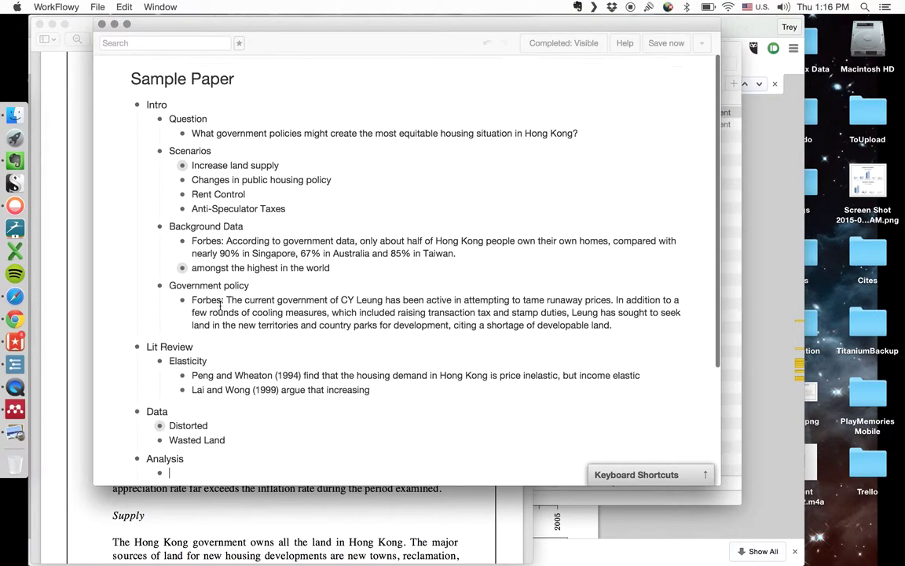
{"action": "type", "text": "Increase"}
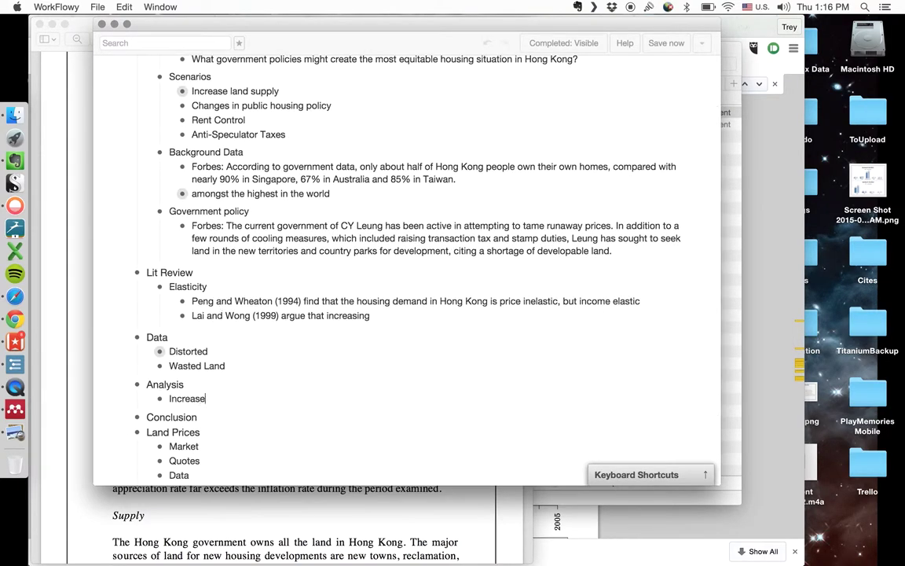
{"action": "type", "text": " Land Supply"}
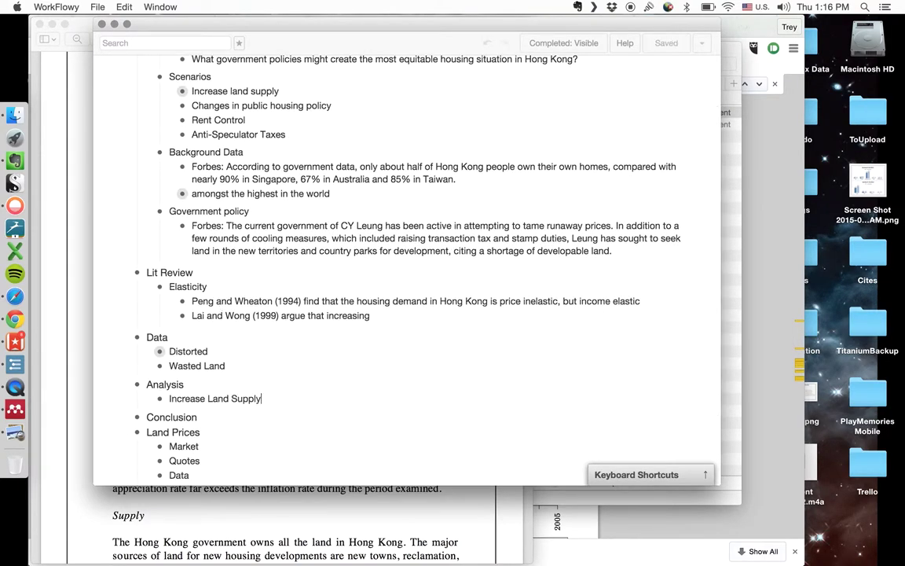
{"action": "key", "text": "Return"}
{"action": "key", "text": "Tab"}
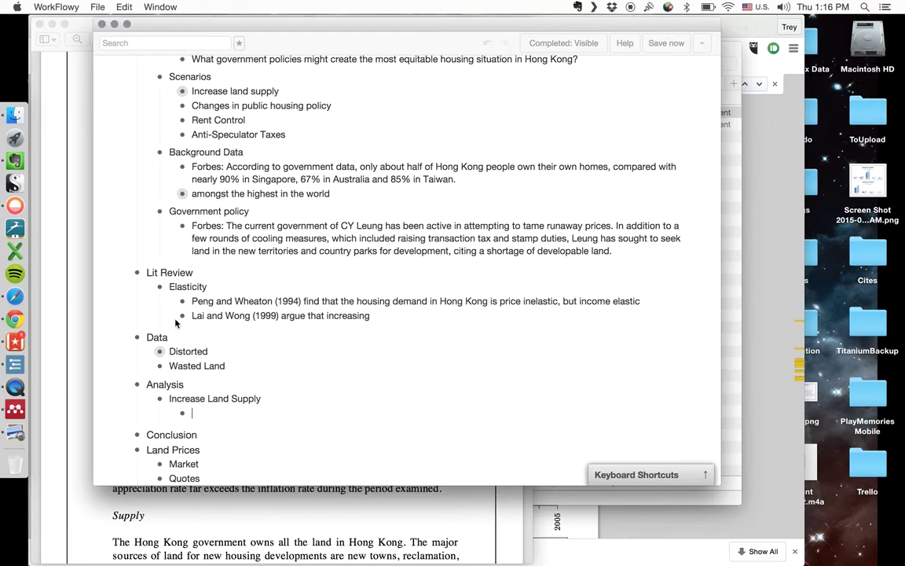
{"action": "left_click_drag", "start_coordinate": [182, 315], "coordinate": [201, 410]}
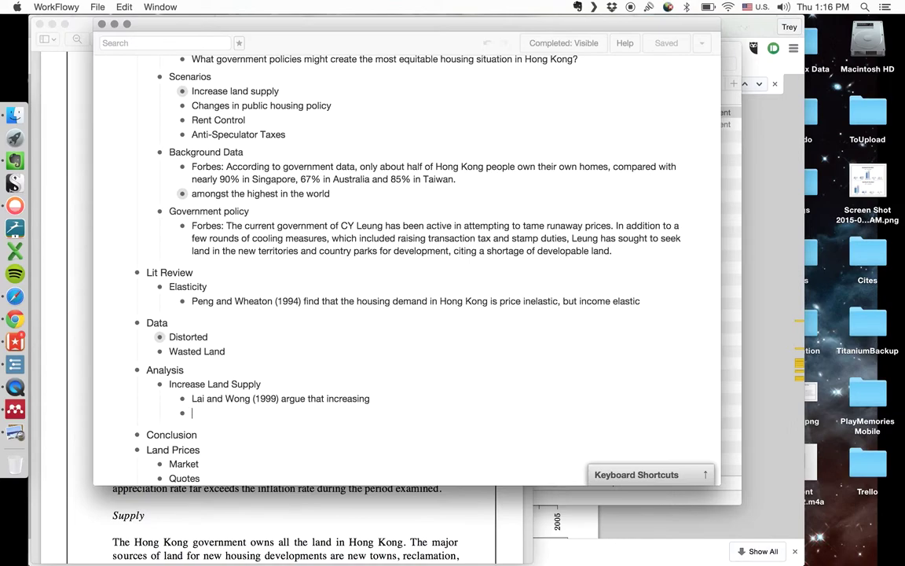
{"action": "key", "text": "BackSpace"}
Change 'increasing' to "it won't work" and add a note that land given to developers keeps homes off the market.
{"action": "double_click", "coordinate": [347, 398]}
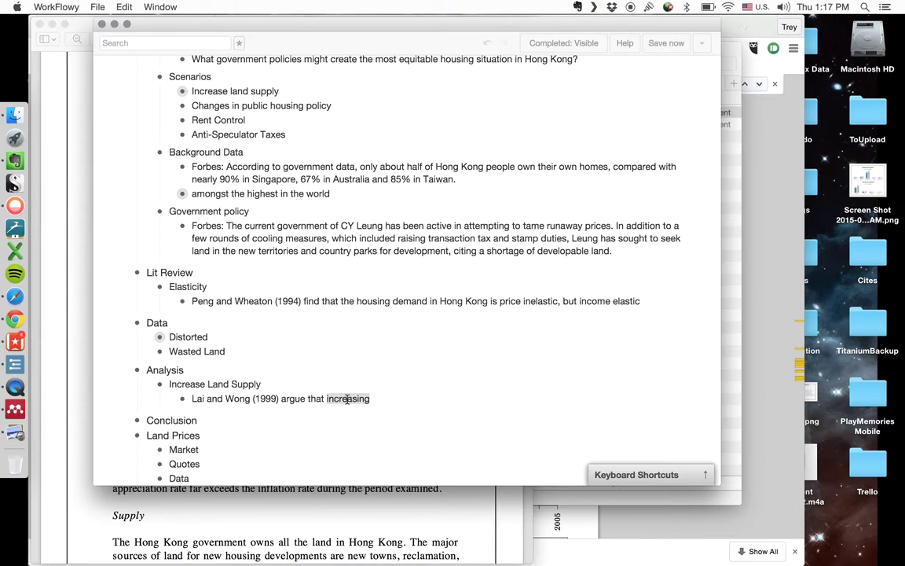
{"action": "type", "text": "it won't work"}
{"action": "key", "text": "Return"}
{"action": "key", "text": "Tab"}
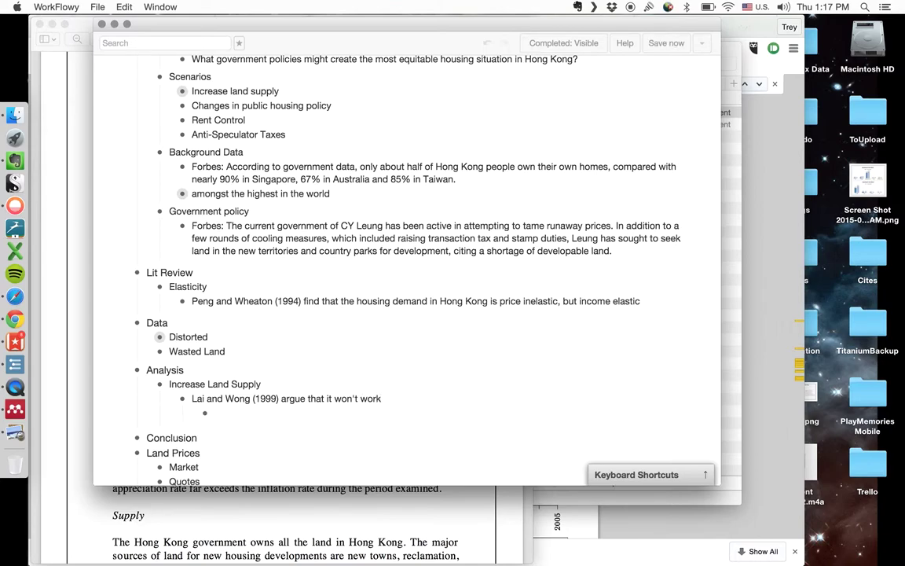
{"action": "type", "text": "Spe"}
{"action": "key", "text": "BackSpace"}
{"action": "key", "text": "BackSpace"}
{"action": "key", "text": "BackSpace"}
{"action": "type", "text": "Especially if the new land is j"}
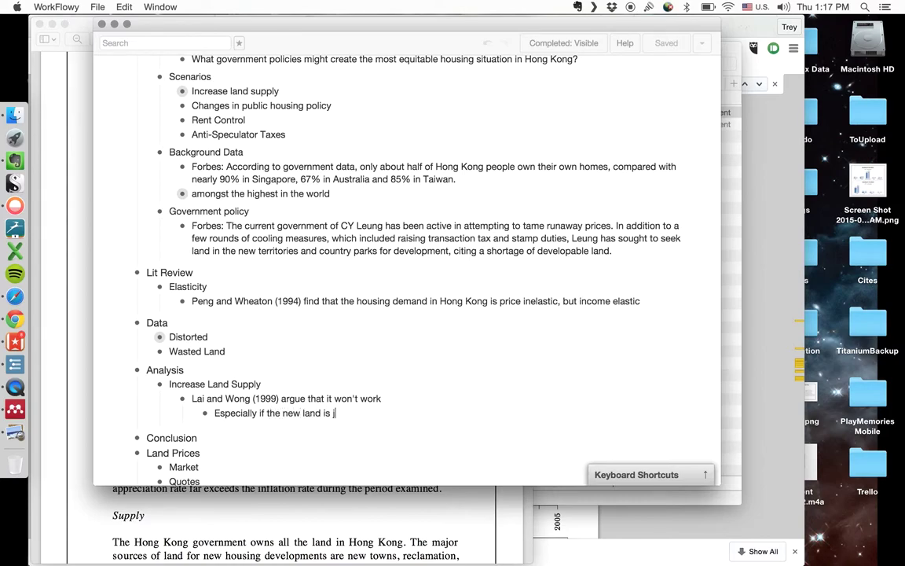
{"action": "type", "text": "ust given to developers, which"}
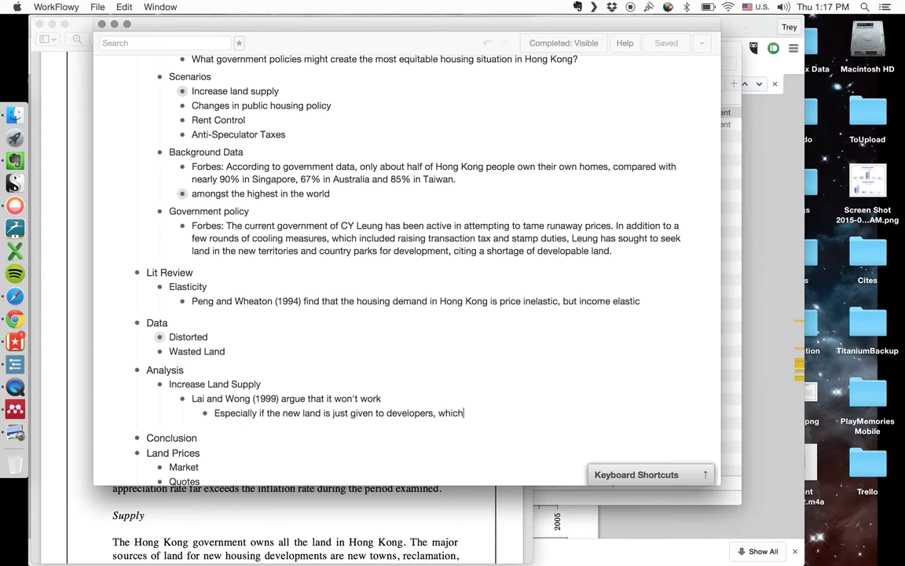
{"action": "type", "text": " will keep the homes off th market u"}
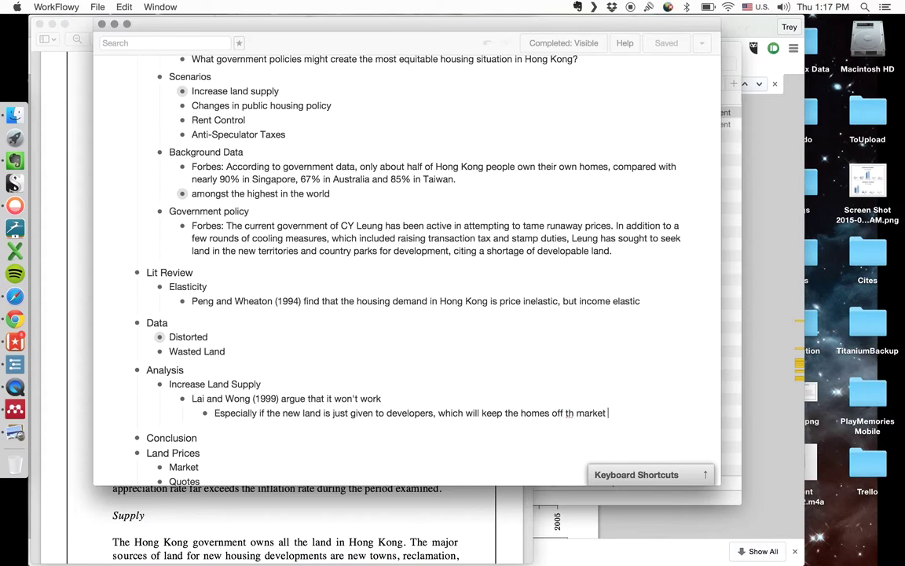
{"action": "left_click", "coordinate": [574, 412]}
{"action": "type", "text": "e"}
{"action": "left_click", "coordinate": [619, 412]}
{"action": "key", "text": "BackSpace"}
{"action": "scroll", "coordinate": [246, 385], "scroll_direction": "down", "scroll_amount": 2}
{"action": "scroll", "coordinate": [246, 385], "scroll_direction": "down", "scroll_amount": 2}
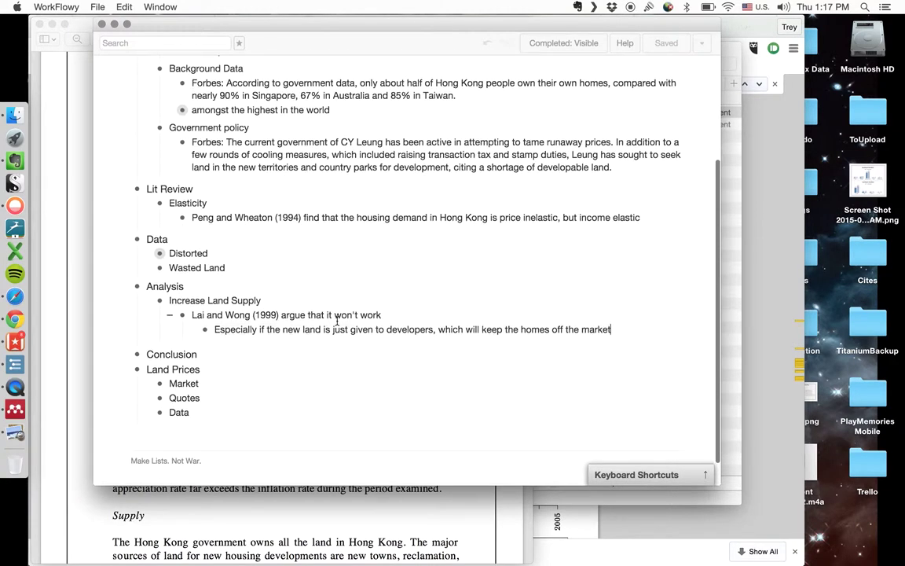
Add Environmental Issues with Public Parks and Reclamation, then collapse Increase Land Supply.
{"action": "left_click", "coordinate": [147, 304]}
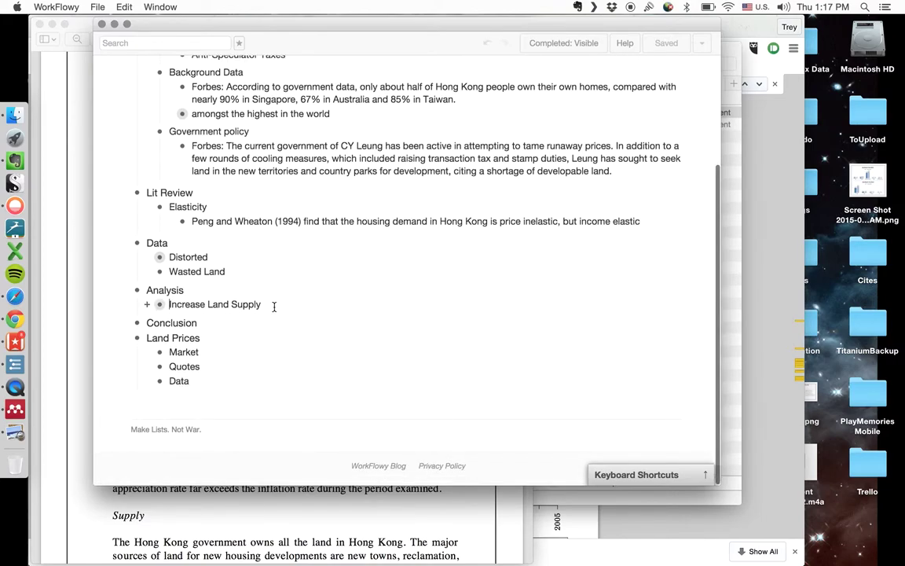
{"action": "left_click", "coordinate": [147, 304]}
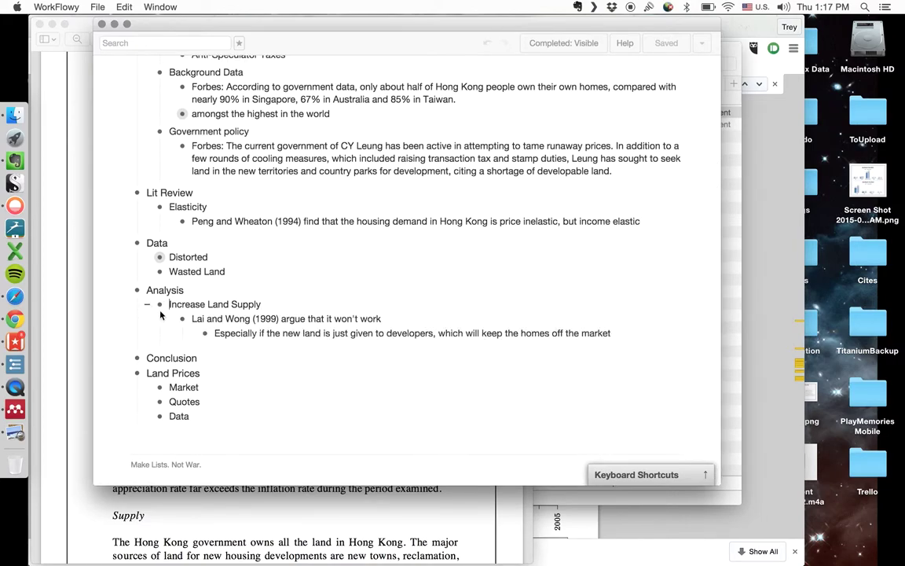
{"action": "left_click", "coordinate": [614, 334]}
{"action": "key", "text": "Return"}
{"action": "key", "text": "shift+Tab"}
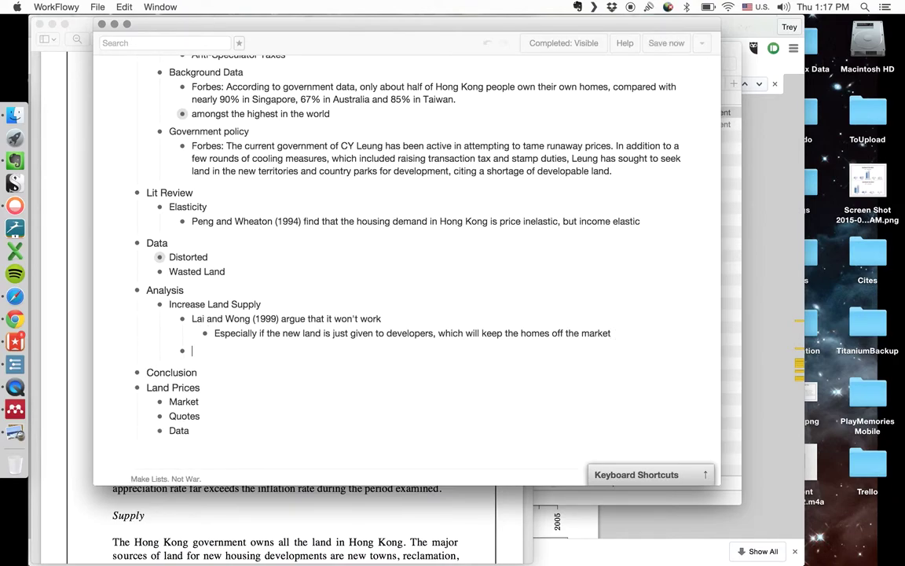
{"action": "type", "text": "Environmental Issues"}
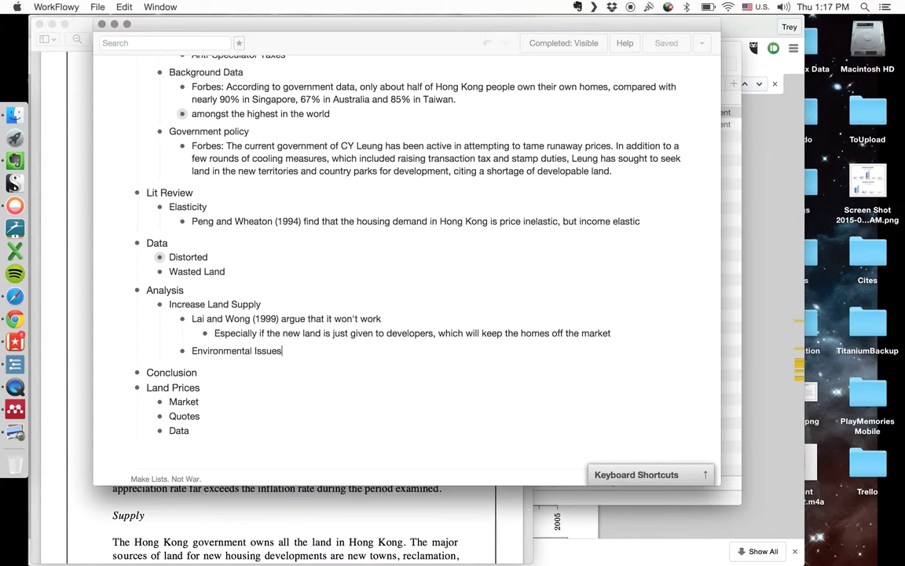
{"action": "key", "text": "Return"}
{"action": "key", "text": "Tab"}
{"action": "type", "text": "Publi"}
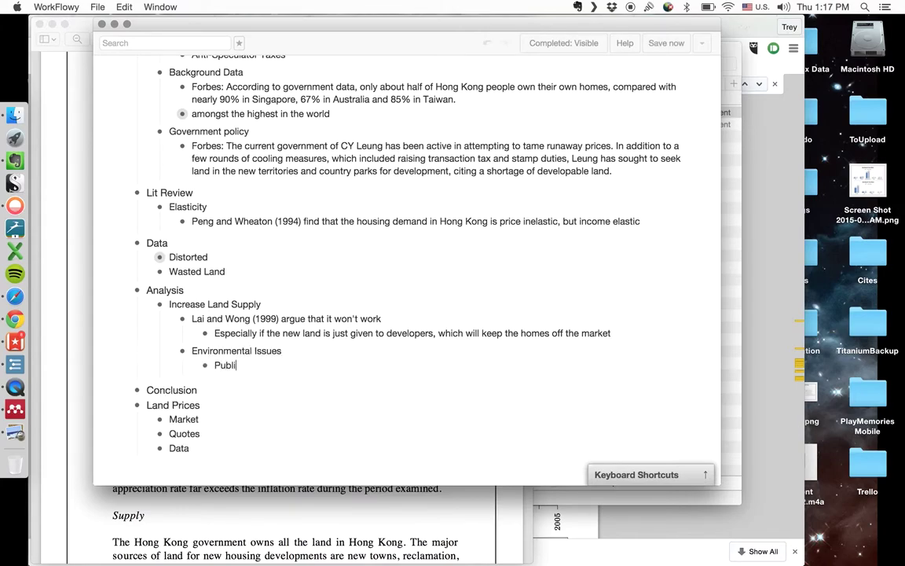
{"action": "type", "text": "c Parks"}
{"action": "key", "text": "Return"}
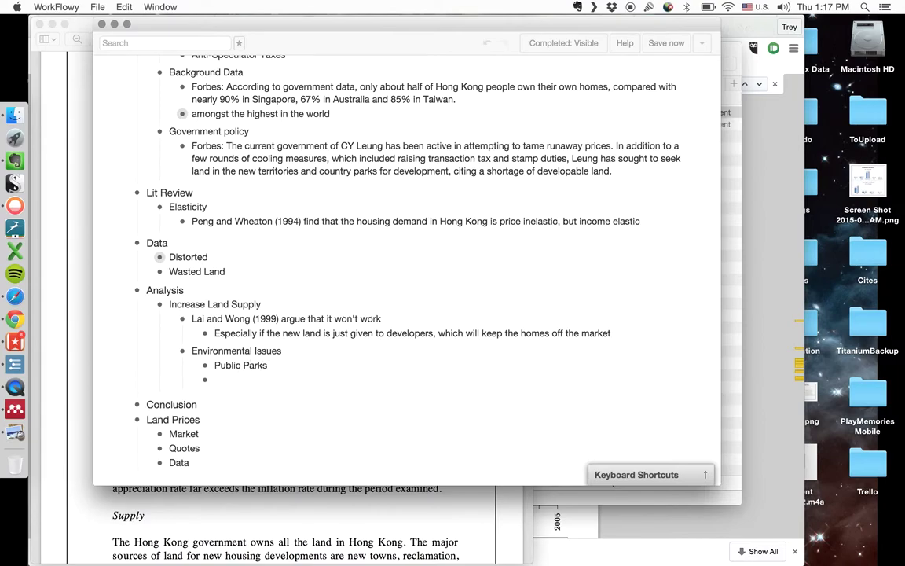
{"action": "type", "text": "Reclamation"}
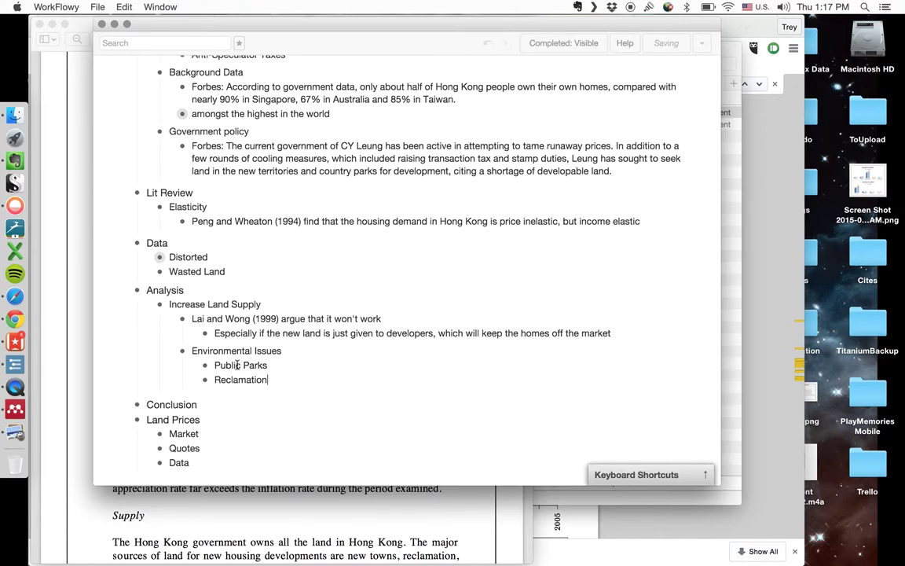
{"action": "left_click", "coordinate": [146, 307]}
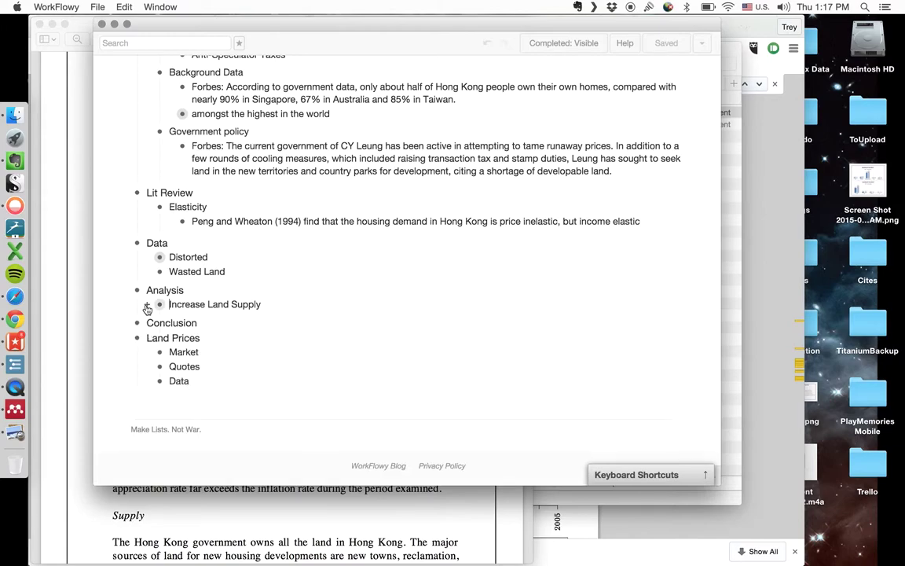
Add a 'Rent Control' item under Analysis, below Increase Land Supply.
{"action": "left_click", "coordinate": [278, 305]}
{"action": "key", "text": "Return"}
{"action": "scroll", "coordinate": [271, 227], "scroll_direction": "up", "scroll_amount": 3}
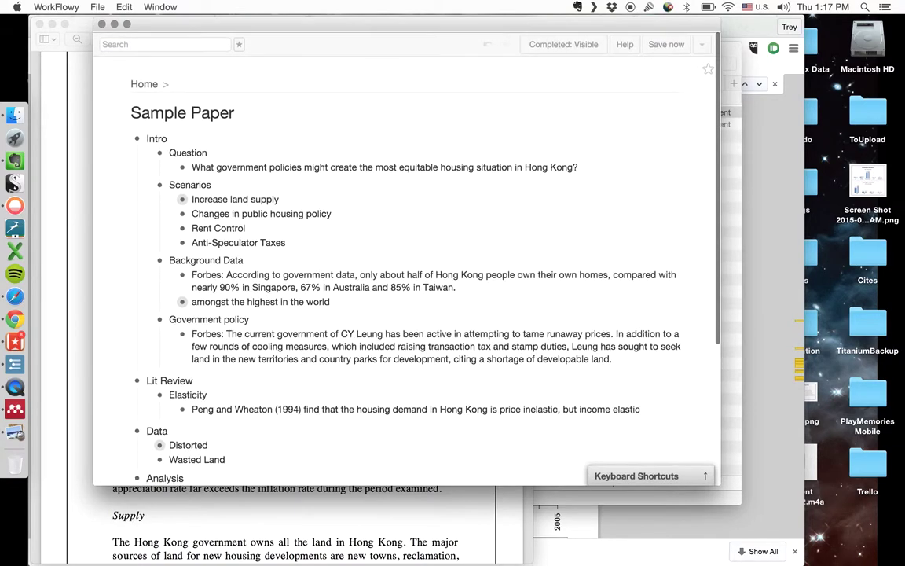
{"action": "scroll", "coordinate": [271, 227], "scroll_direction": "down", "scroll_amount": 4}
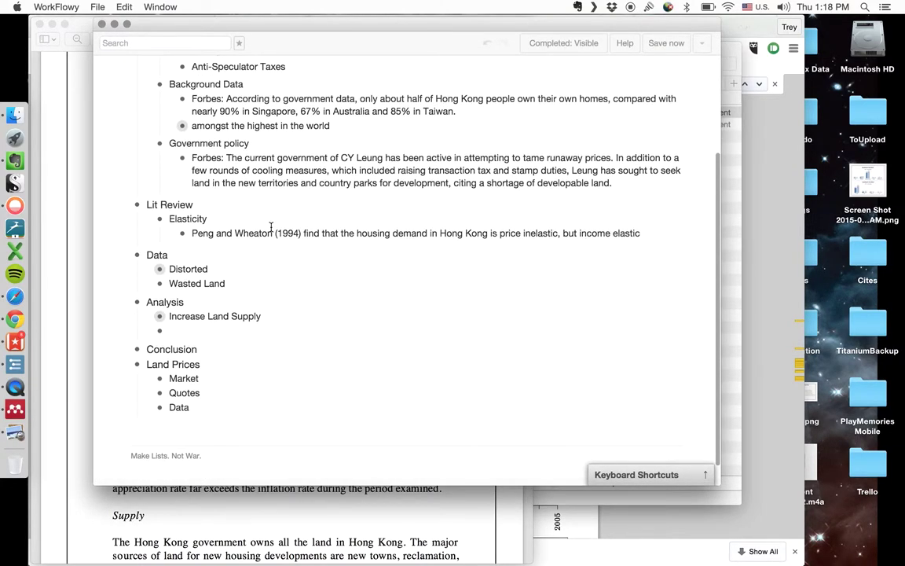
{"action": "type", "text": "Rent Control"}
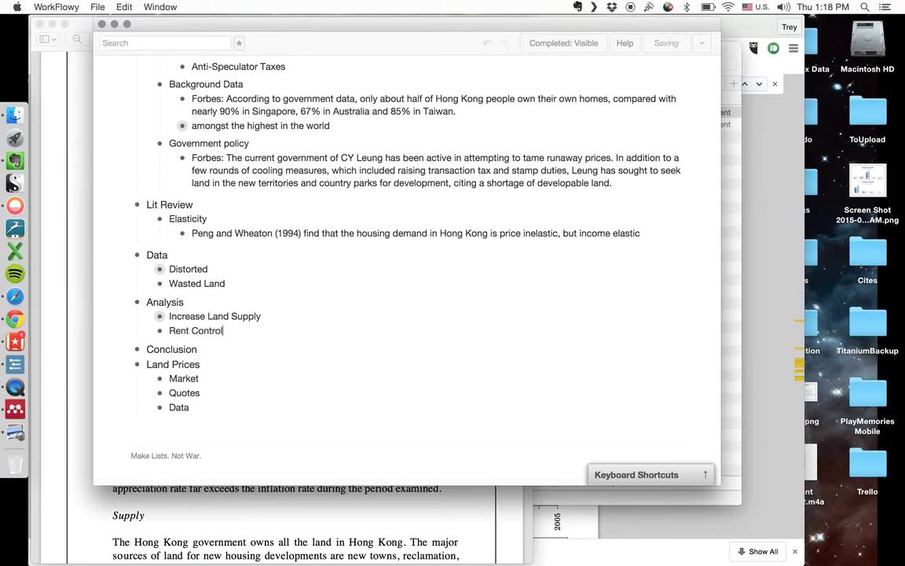
{"action": "key", "text": "Return"}
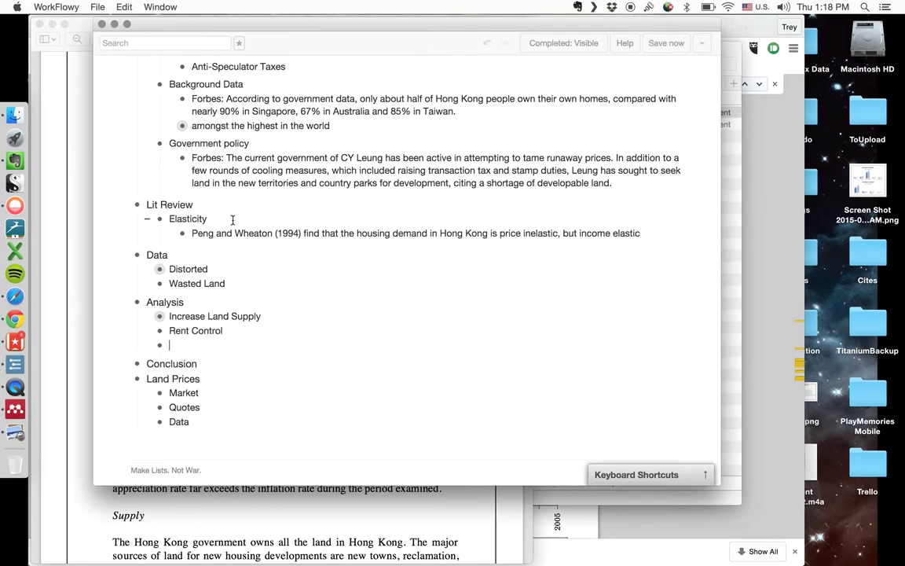
Add Hayak below Peng and Wheaton, with nested note 'Strong argument against rent control'.
{"action": "left_click", "coordinate": [639, 234]}
{"action": "key", "text": "Return"}
{"action": "type", "text": "Hayak"}
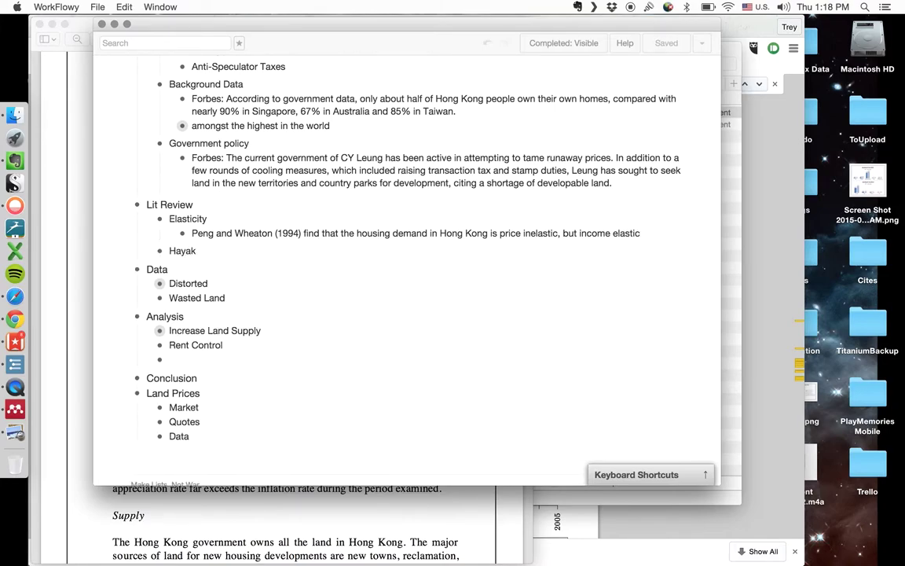
{"action": "key", "text": "Return"}
{"action": "key", "text": "Tab"}
{"action": "type", "text": "S"}
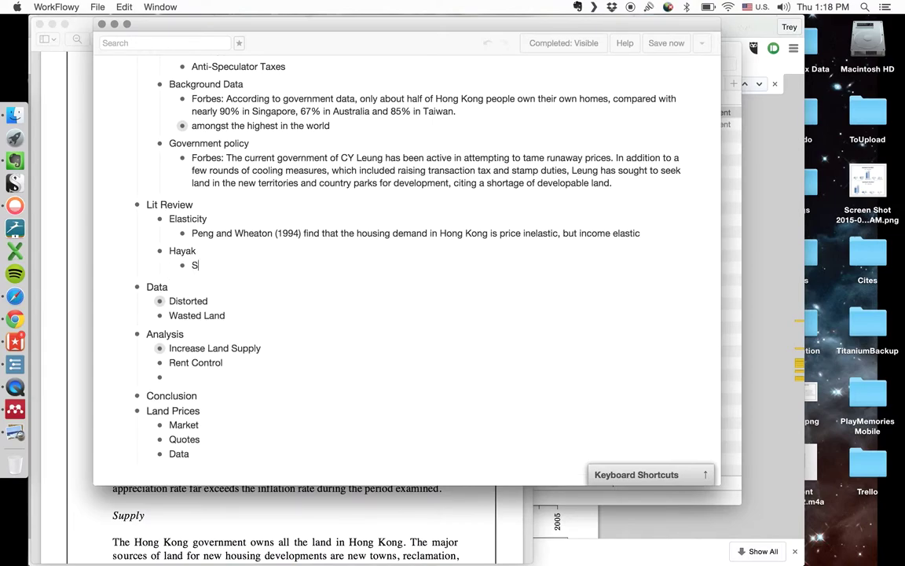
{"action": "type", "text": "trong argument against r"}
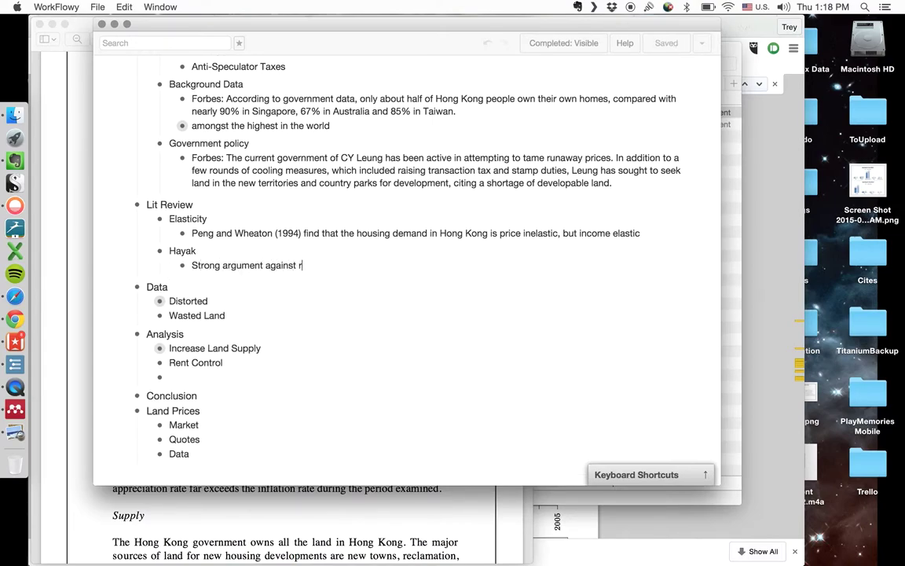
{"action": "type", "text": "ent control"}
Nest 'Doesn't work. Rent controls make people stop building, maintaining their property.' and collapse the note.
{"action": "key", "text": "Return"}
{"action": "key", "text": "Tab"}
{"action": "type", "text": "Doesnt"}
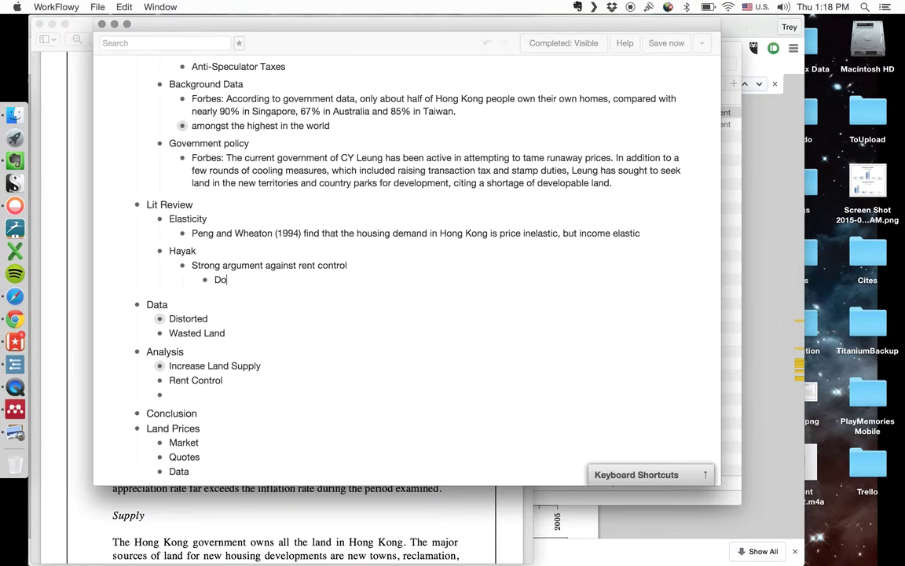
{"action": "key", "text": "BackSpace"}
{"action": "type", "text": "'t work, c"}
{"action": "key", "text": "BackSpace"}
{"action": "key", "text": "BackSpace"}
{"action": "key", "text": "BackSpace"}
{"action": "type", "text": ". Ho"}
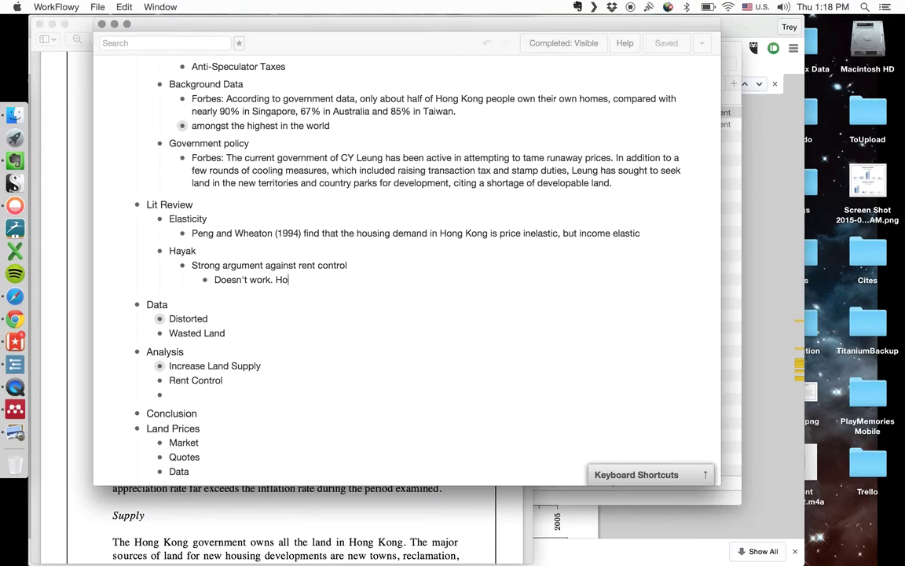
{"action": "type", "text": "us"}
{"action": "key", "text": "BackSpace"}
{"action": "key", "text": "BackSpace"}
{"action": "key", "text": "BackSpace"}
{"action": "key", "text": "BackSpace"}
{"action": "type", "text": "Rent controls make people stop bui"}
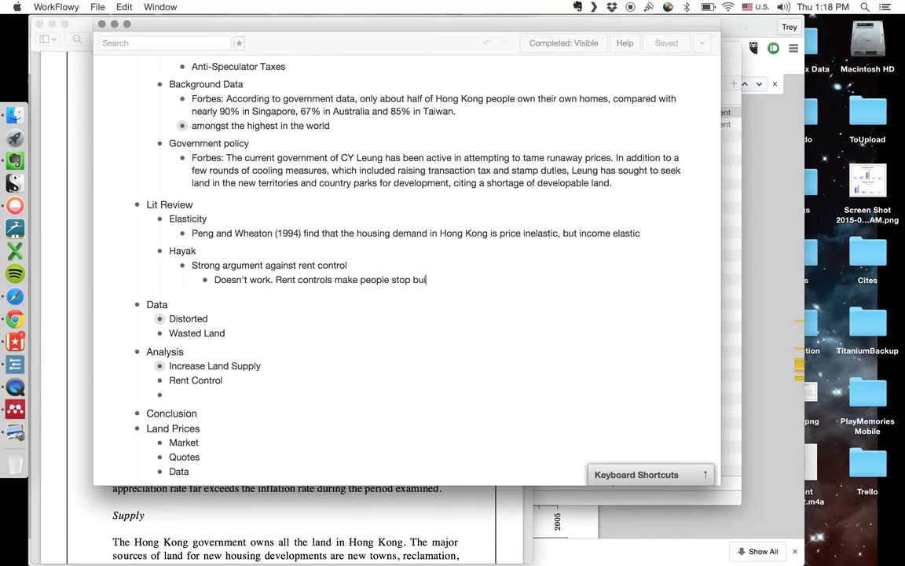
{"action": "type", "text": "lding, maintaining"}
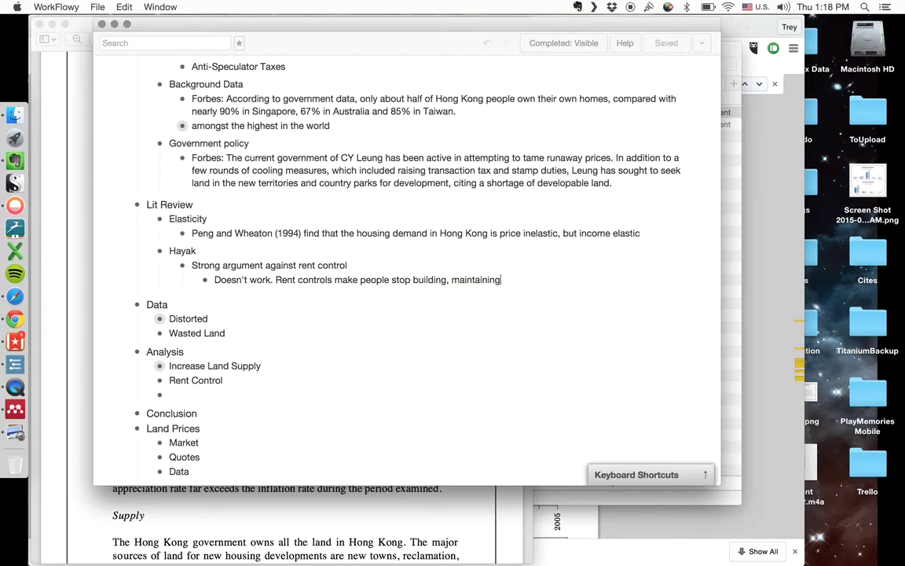
{"action": "type", "text": " their property."}
{"action": "left_click", "coordinate": [174, 268]}
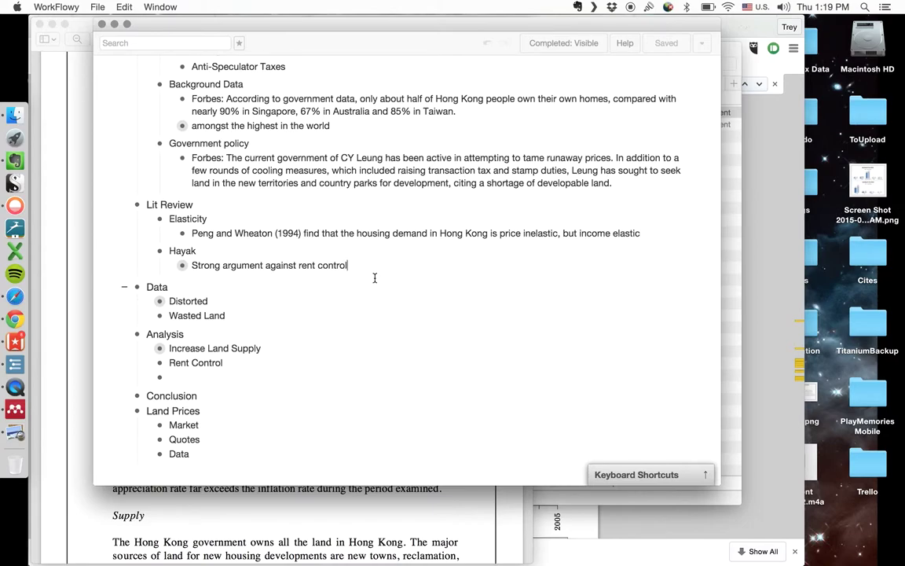
Add 'Probably not a good option' nested under Rent Control.
{"action": "left_click", "coordinate": [269, 375]}
{"action": "key", "text": "Tab"}
{"action": "type", "text": "Probabl"}
{"action": "key", "text": "BackSpace"}
{"action": "key", "text": "BackSpace"}
{"action": "key", "text": "BackSpace"}
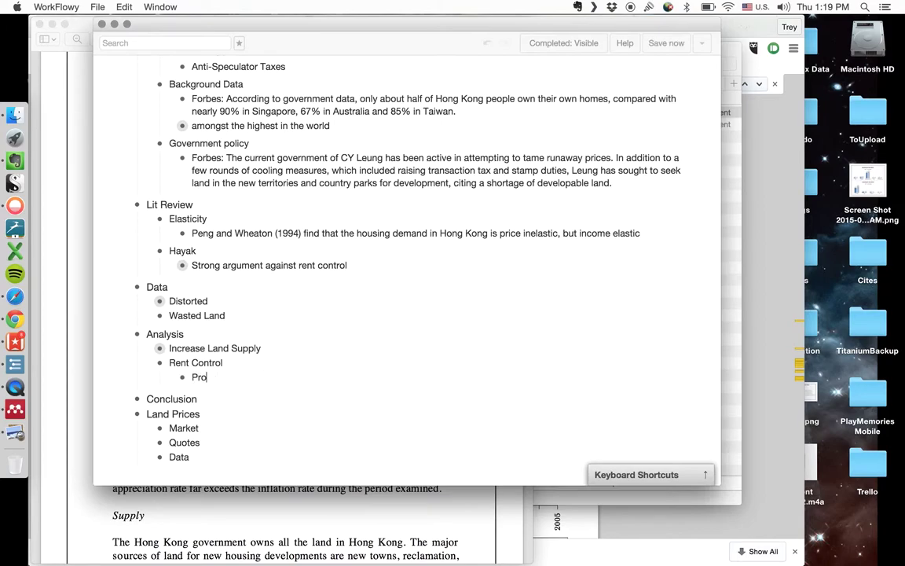
{"action": "type", "text": "bably not a good"}
{"action": "type", "text": "option"}
{"action": "key", "text": "Return"}
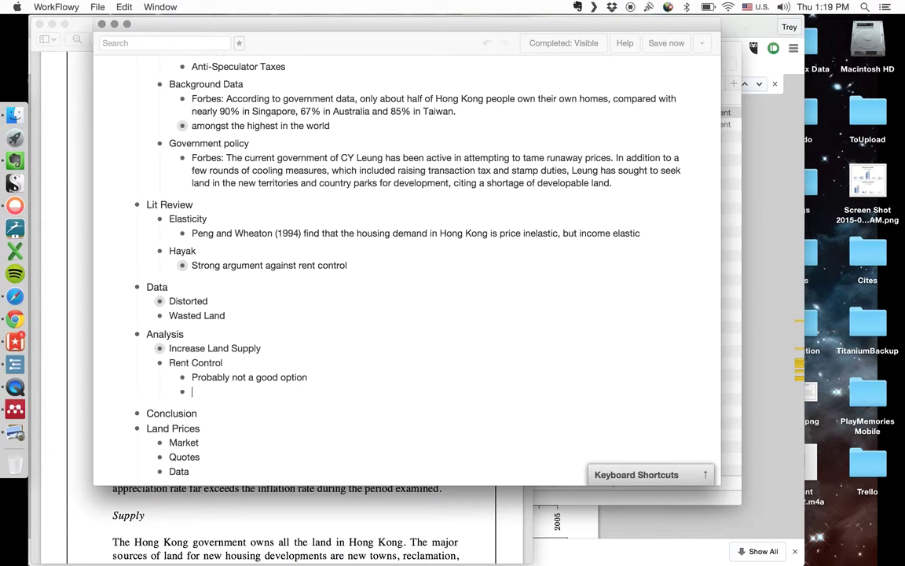
Add Anti-Speculation with an empty sub-point under Analysis, plus a blank item below Wasted Land.
{"action": "scroll", "coordinate": [276, 319], "scroll_direction": "up", "scroll_amount": 5}
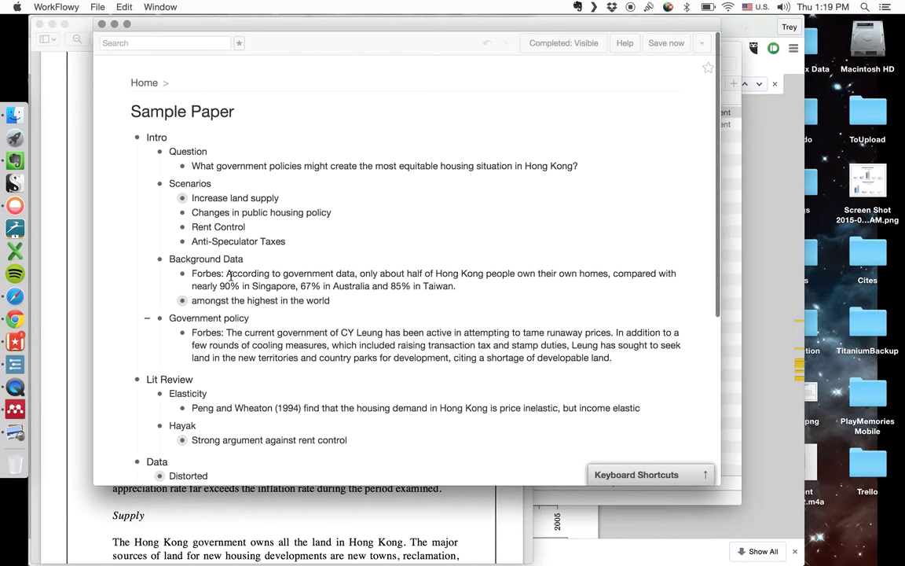
{"action": "scroll", "coordinate": [262, 240], "scroll_direction": "down", "scroll_amount": 5}
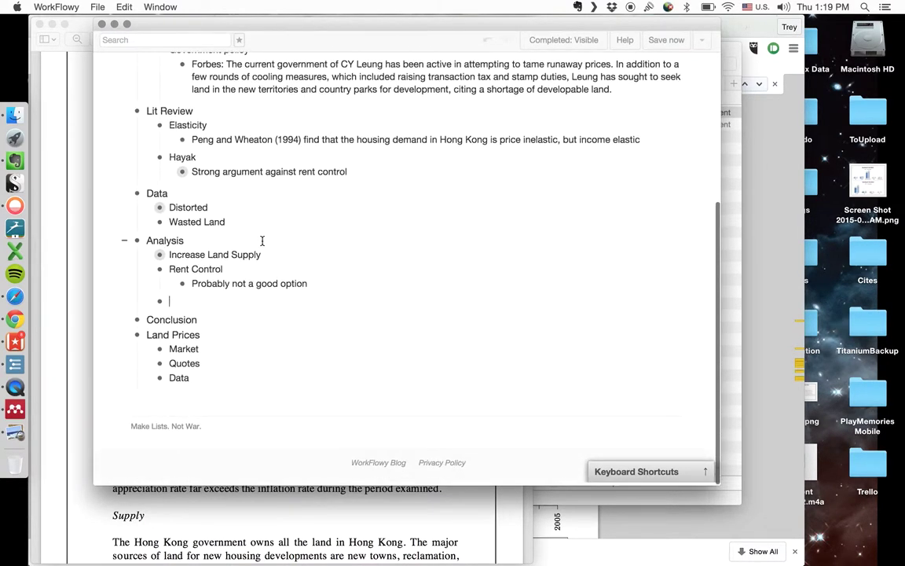
{"action": "type", "text": "Anti-"}
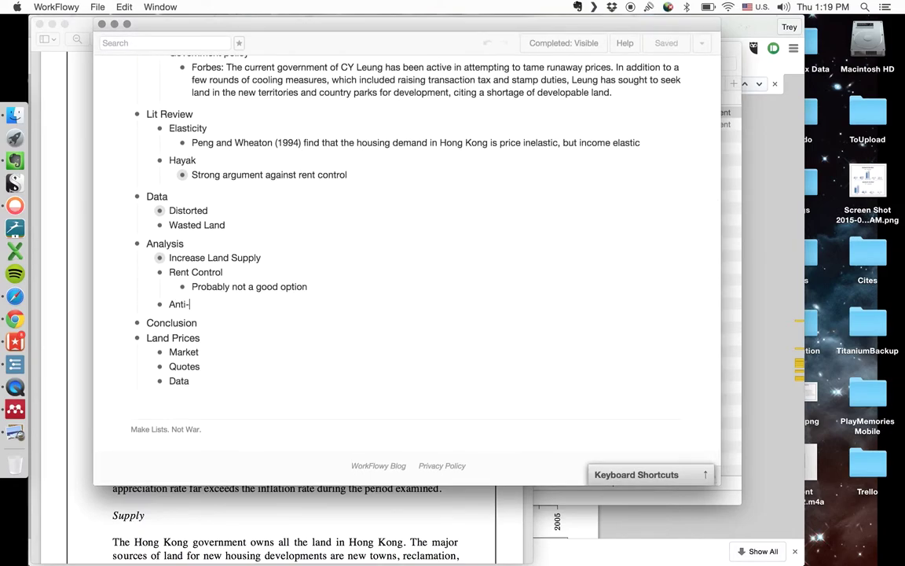
{"action": "type", "text": "Speculation"}
{"action": "key", "text": "Return"}
{"action": "key", "text": "Tab"}
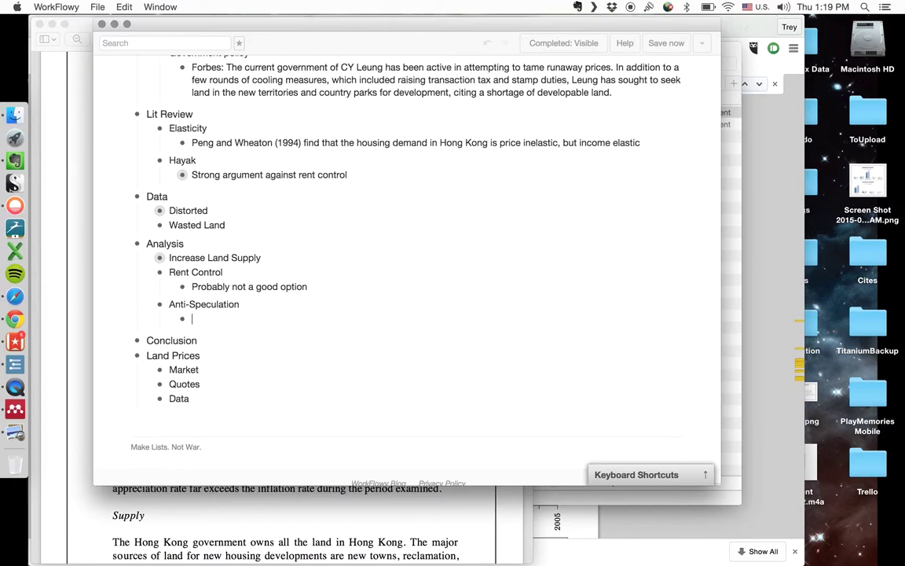
{"action": "left_click", "coordinate": [259, 222]}
{"action": "key", "text": "Return"}
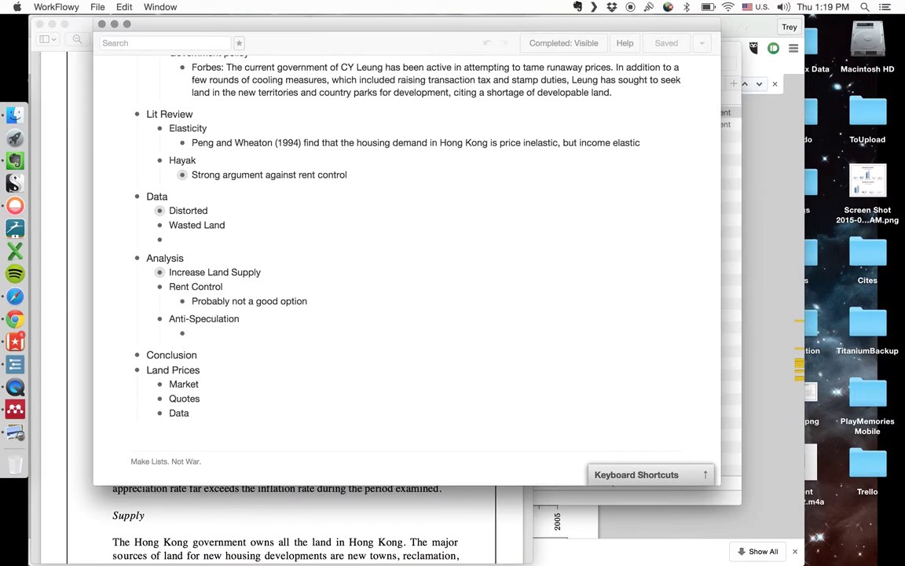
Add Stamp Duty with 'Very imprecise' and nested 'Effects people like me'.
{"action": "type", "text": "Stamp Duty"}
{"action": "key", "text": "Return"}
{"action": "key", "text": "Tab"}
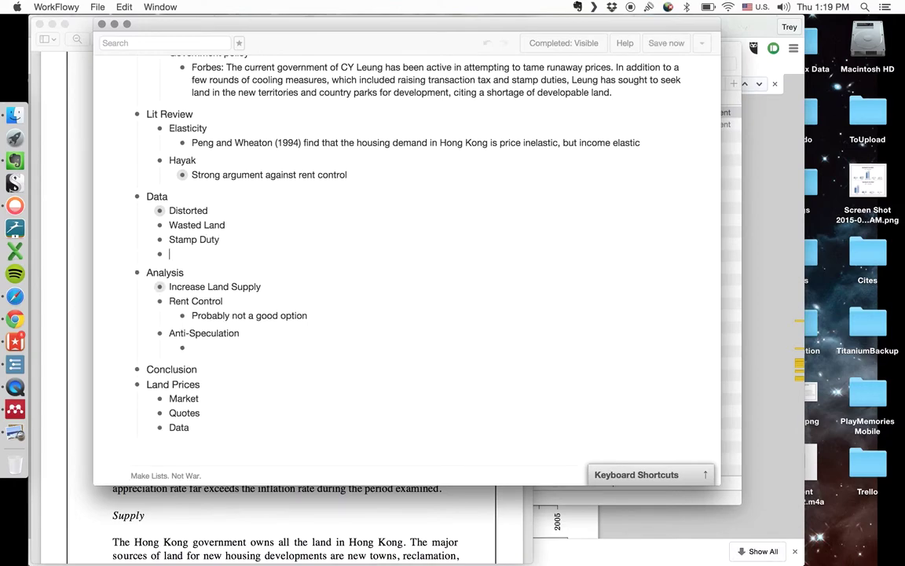
{"action": "type", "text": "Very impre"}
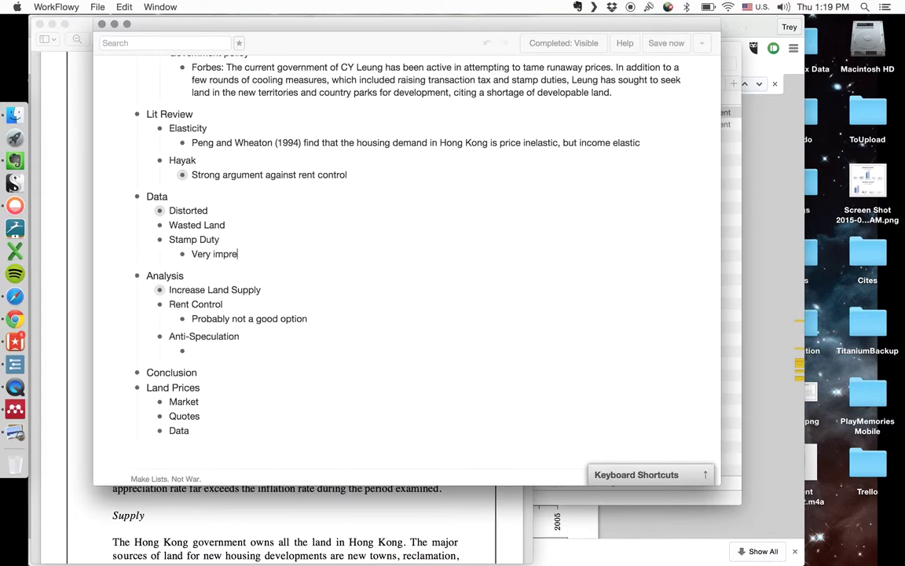
{"action": "type", "text": "cise. Effects people like me"}
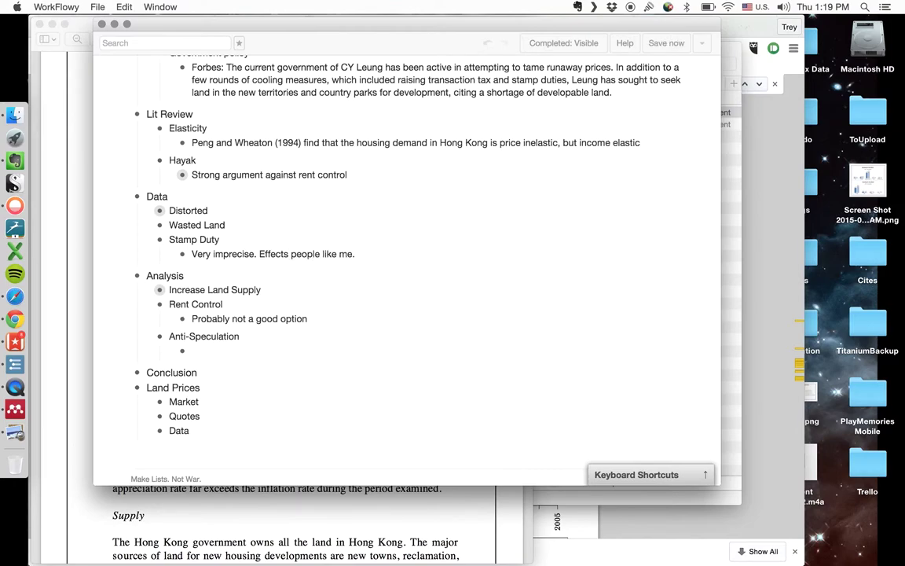
{"action": "type", "text": "."}
{"action": "left_click", "coordinate": [260, 254]}
{"action": "key", "text": "Return"}
{"action": "key", "text": "Tab"}
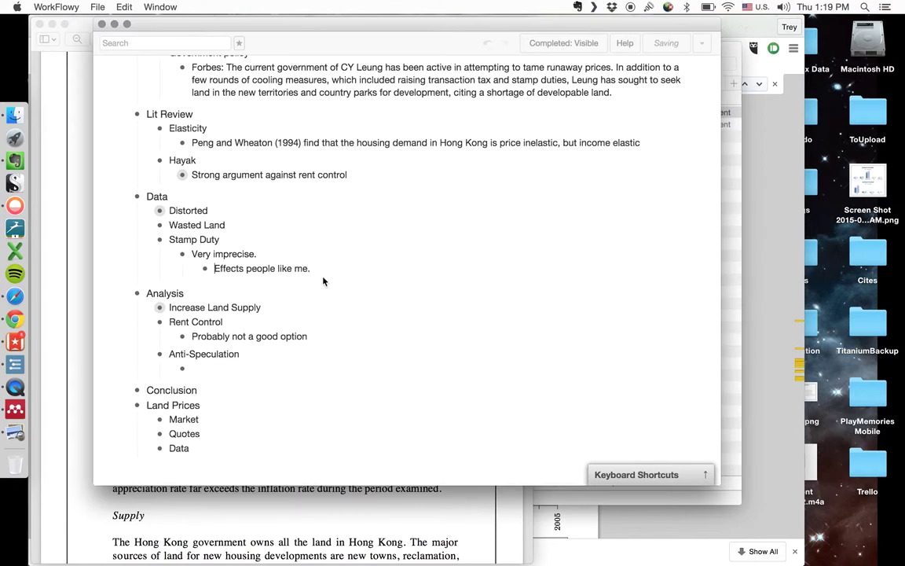
Add examples under 'Effects people like me': four degrees from HK, people with 'good jobs'.
{"action": "left_click", "coordinate": [330, 268]}
{"action": "key", "text": "Return"}
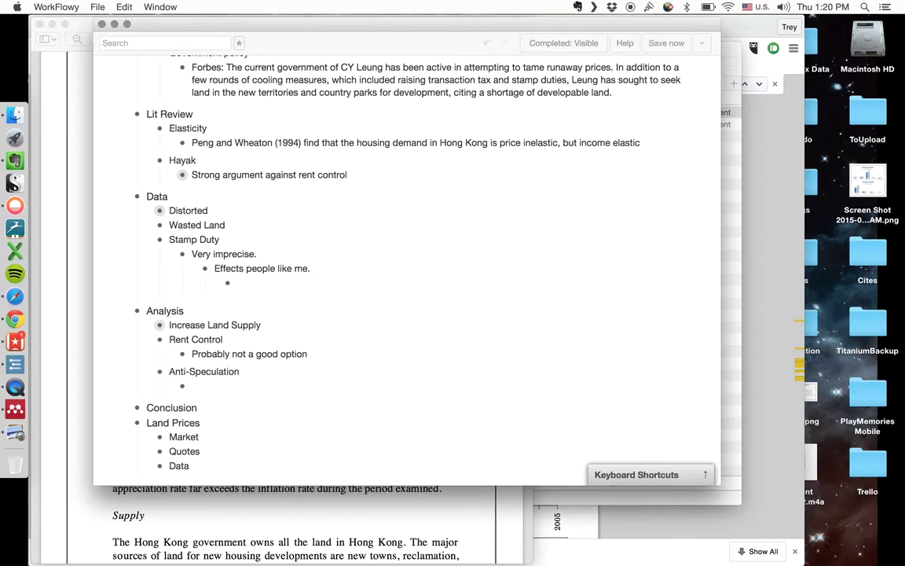
{"action": "type", "text": "Four degrees,"}
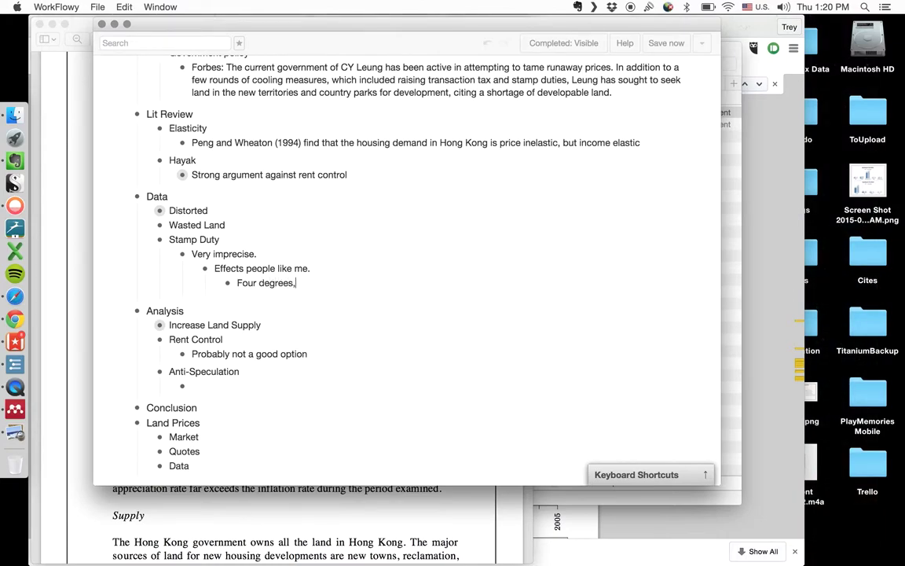
{"action": "type", "text": "from two pa"}
{"action": "key", "text": "BackSpace"}
{"action": "key", "text": "BackSpace"}
{"action": "key", "text": "BackSpace"}
{"action": "key", "text": "BackSpace"}
{"action": "key", "text": "BackSpace"}
{"action": "key", "text": "BackSpace"}
{"action": "type", "text": "HK"}
{"action": "type", "text": ". Two "}
{"action": "type", "text": "c"}
{"action": "type", "text": "a"}
{"action": "key", "text": "BackSpace"}
{"action": "key", "text": "BackSpace"}
{"action": "type", "text": "peope"}
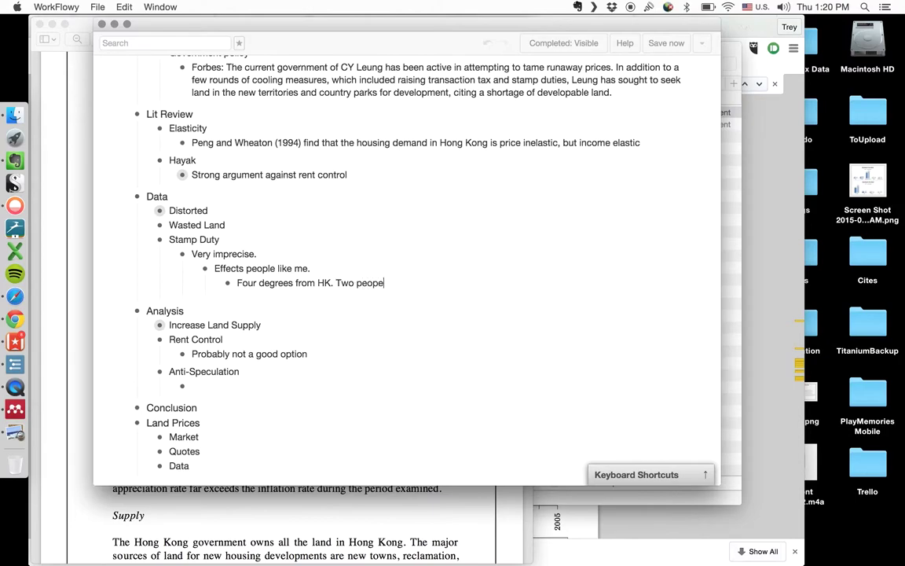
{"action": "key", "text": "BackSpace"}
{"action": "type", "text": "le with 'good jobs'"}
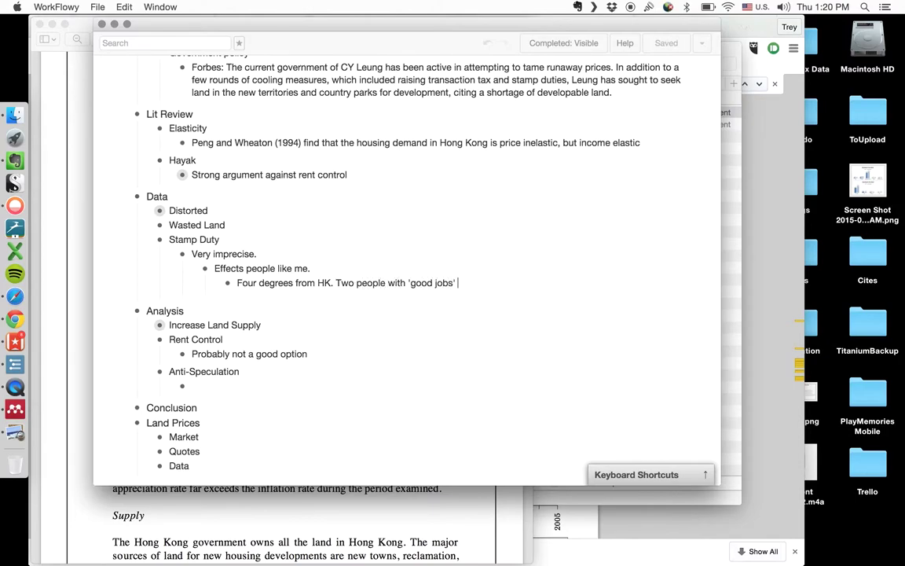
{"action": "left_click", "coordinate": [336, 282]}
{"action": "key", "text": "Return"}
Add 'A new baby' and extend the line to 'we're treated like speculators'.
{"action": "left_click", "coordinate": [380, 295]}
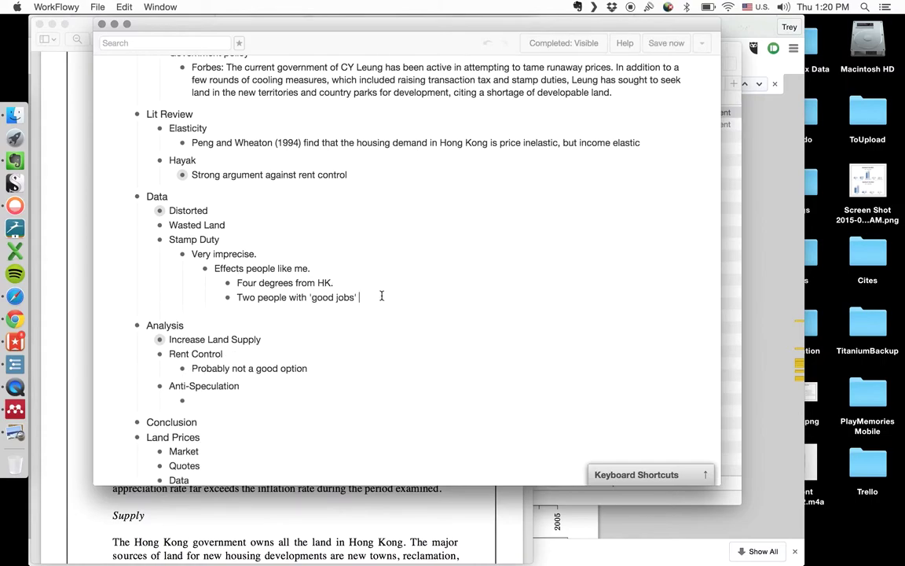
{"action": "key", "text": "Return"}
{"action": "type", "text": "A new ab"}
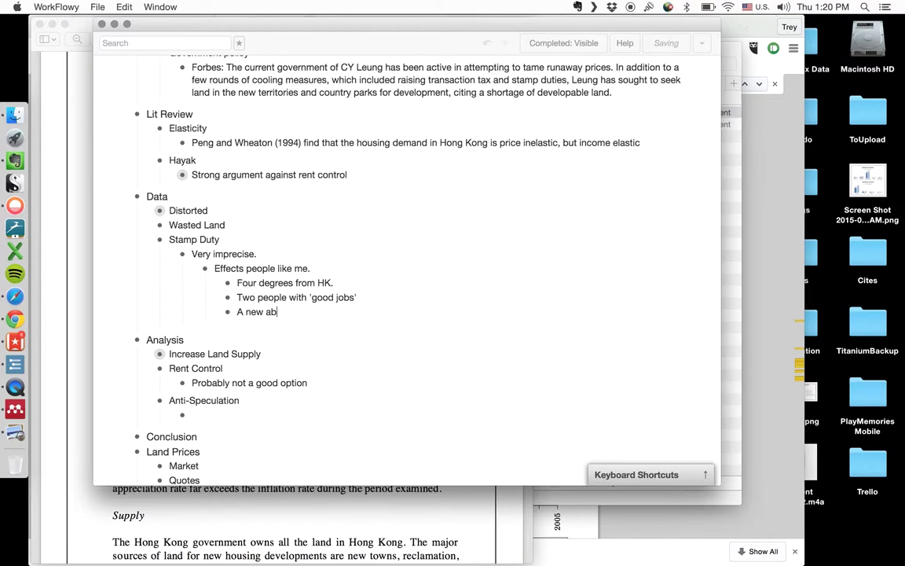
{"action": "key", "text": "BackSpace"}
{"action": "key", "text": "BackSpace"}
{"action": "type", "text": "baby"}
{"action": "key", "text": "Return"}
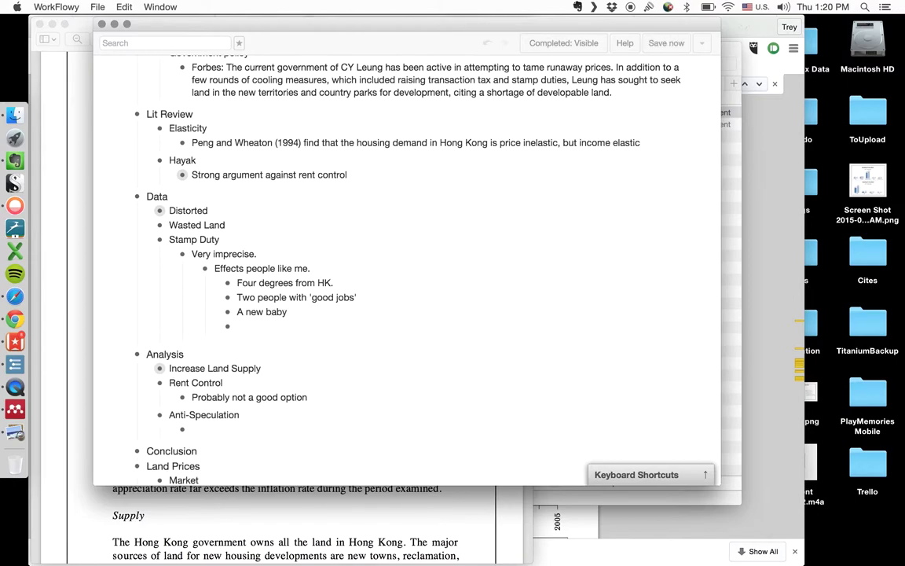
{"action": "left_click", "coordinate": [369, 268]}
{"action": "key", "text": "BackSpace"}
{"action": "type", "text": ", we're treated like 'speculators'"}
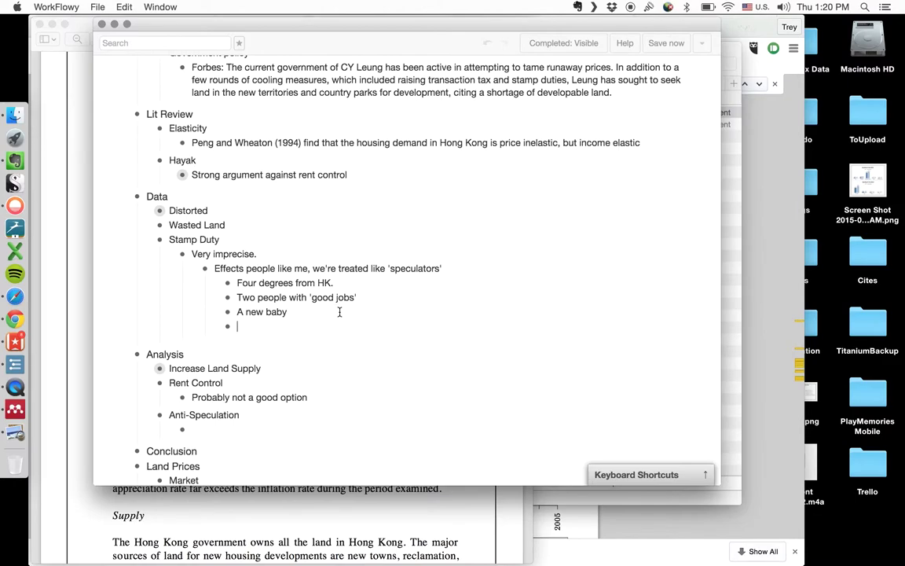
Add 'Very expensive' with nested note 'Essentially stopped me from even looking at buying'.
{"action": "key", "text": "shift+Tab"}
{"action": "type", "text": "Very expensive"}
{"action": "key", "text": "Return"}
{"action": "key", "text": "Tab"}
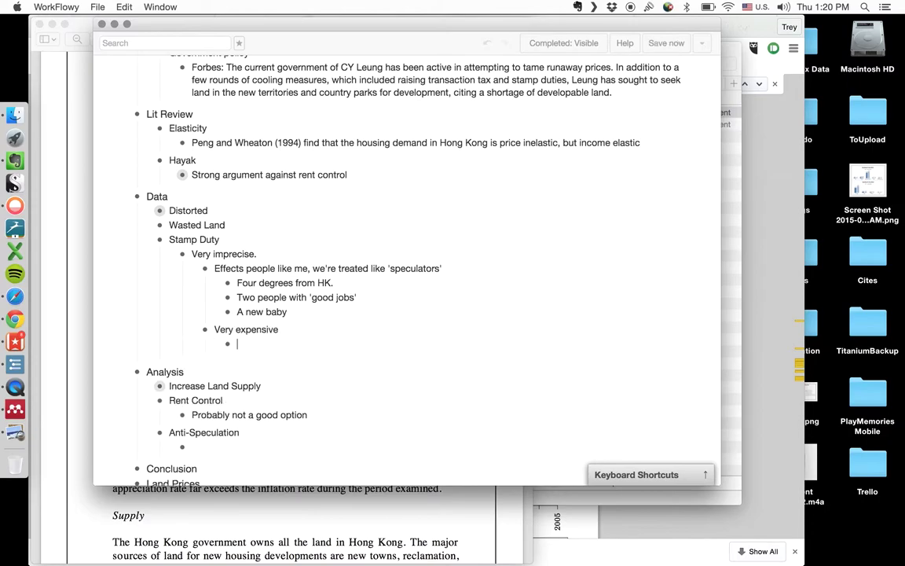
{"action": "type", "text": "Essentially stopped me"}
{"action": "key", "text": "BackSpace"}
{"action": "key", "text": "BackSpace"}
{"action": "type", "text": "me "}
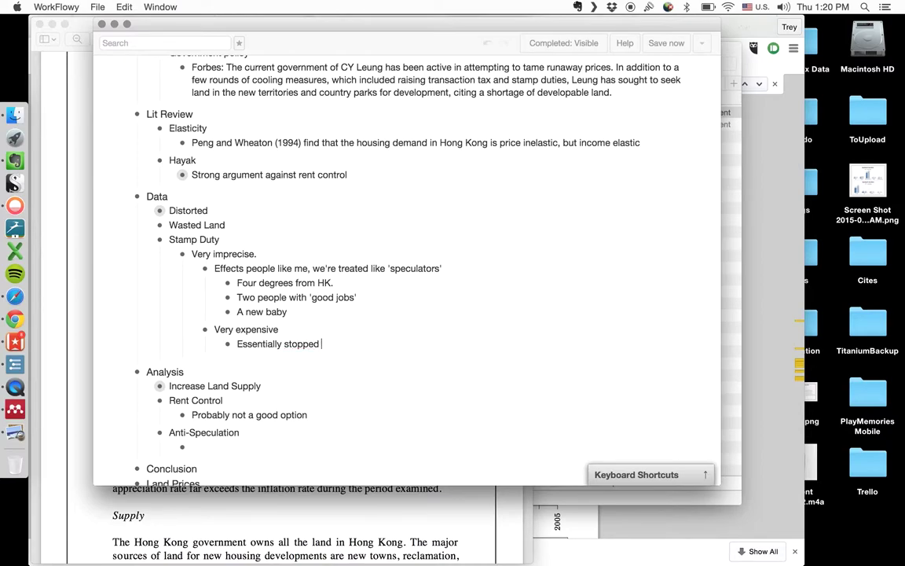
{"action": "type", "text": "from  eve"}
{"action": "key", "text": "BackSpace"}
{"action": "key", "text": "BackSpace"}
{"action": "key", "text": "BackSpace"}
{"action": "key", "text": "BackSpace"}
{"action": "type", "text": "even looking at buying  aho"}
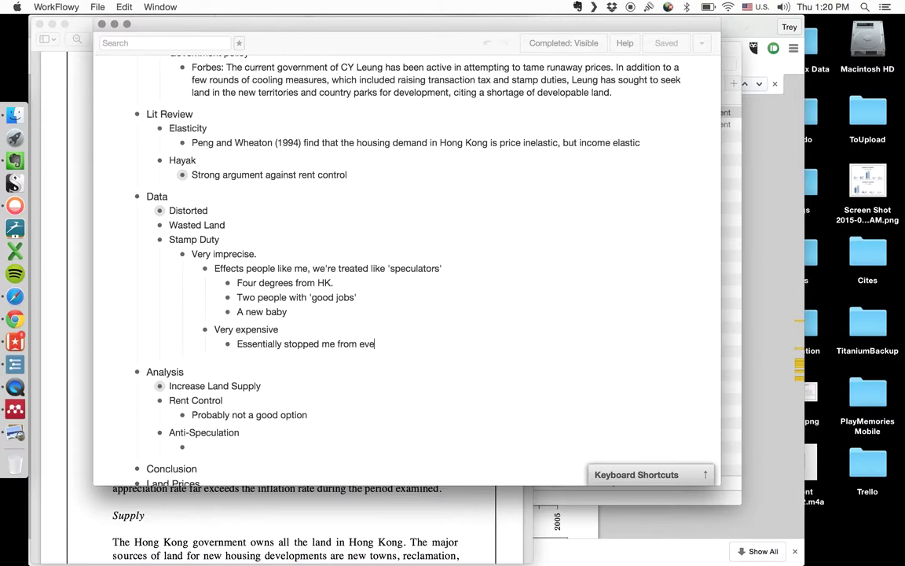